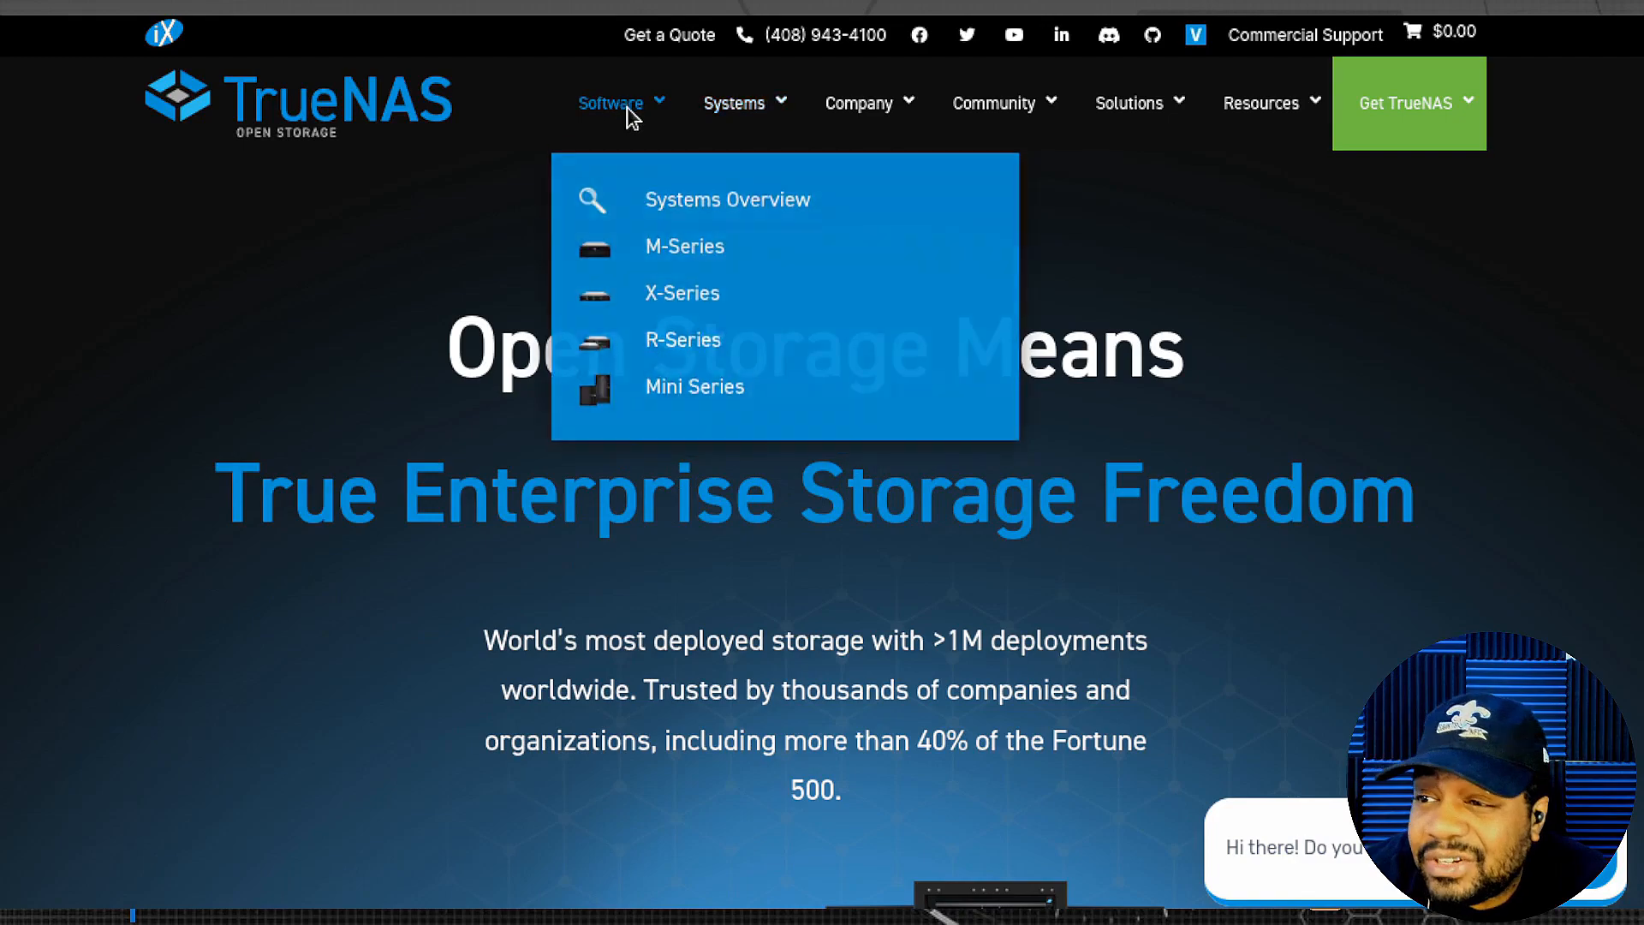
# - Open the TrueNAS CORE product page from the website's Software menu
pyautogui.moveTo(647, 106)
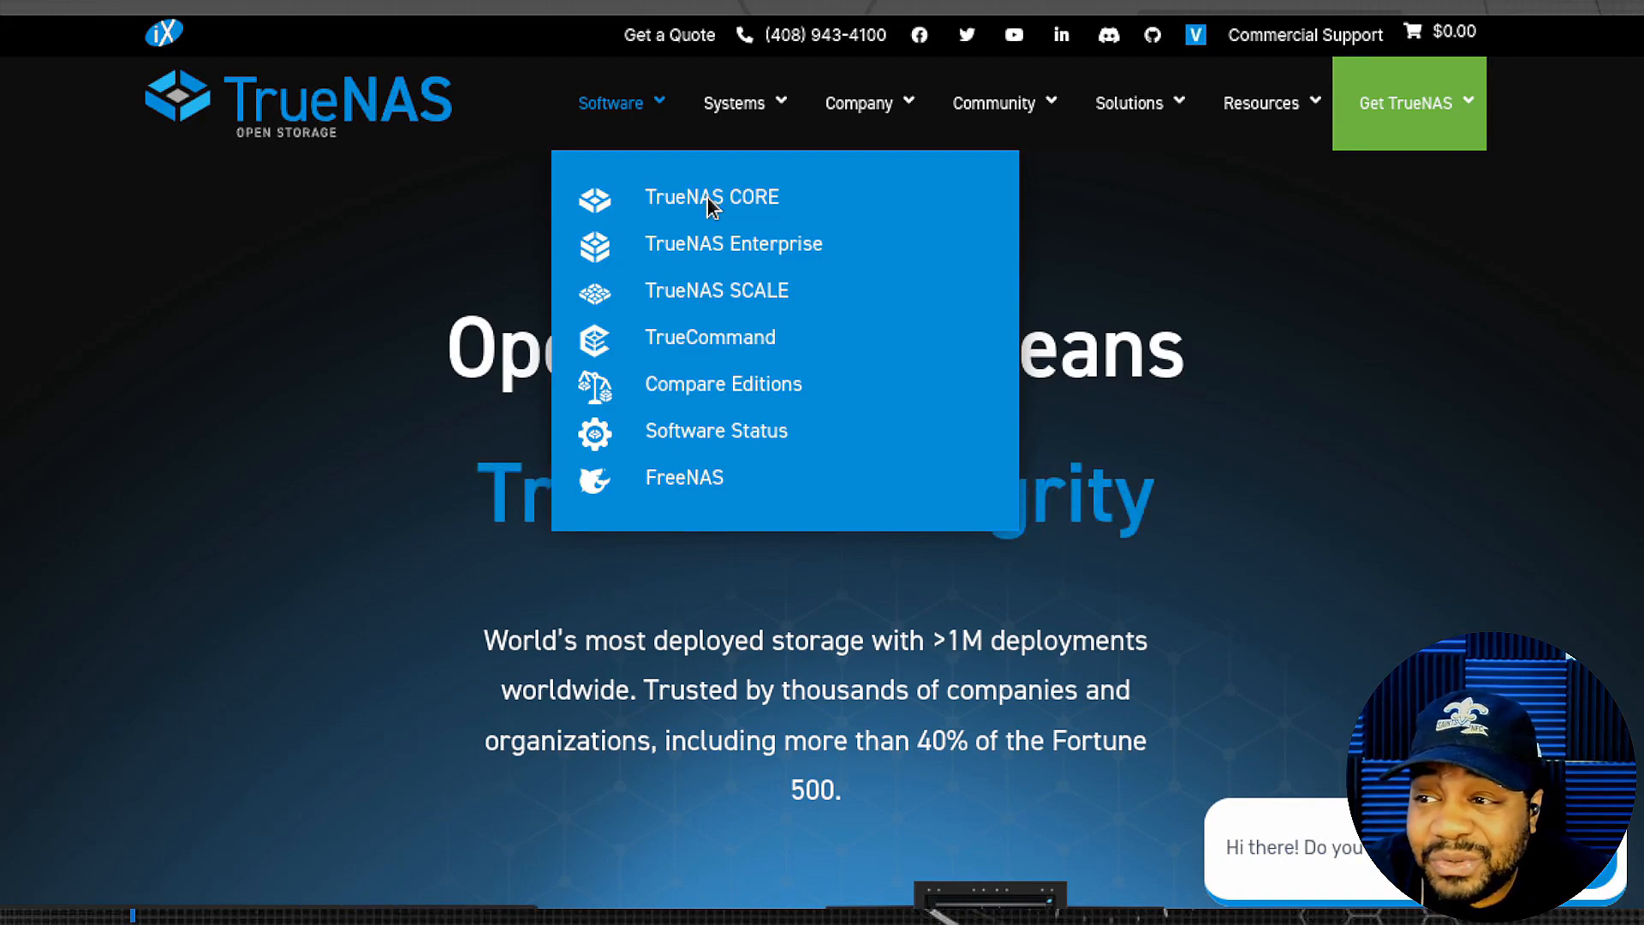
pyautogui.click(707, 198)
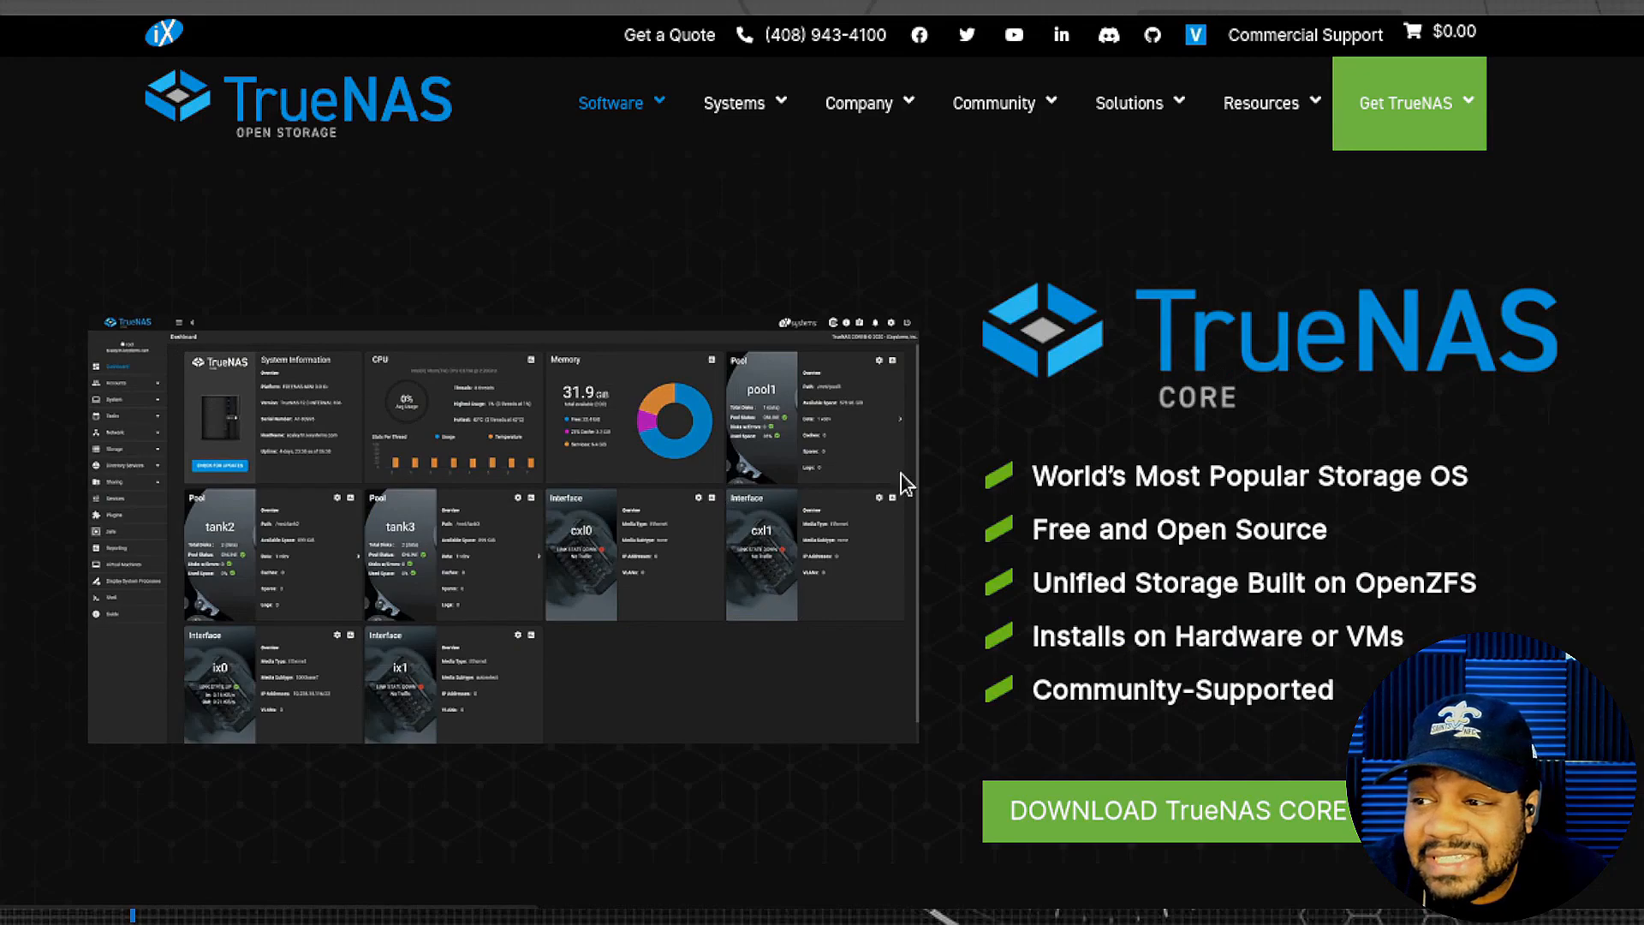
# - Scroll down to the ZFS section and highlight the opening OpenZFS paragraph
pyautogui.scroll(-3, 1143, 455)
pyautogui.scroll(-1, 1143, 455)
pyautogui.scroll(1, 1105, 257)
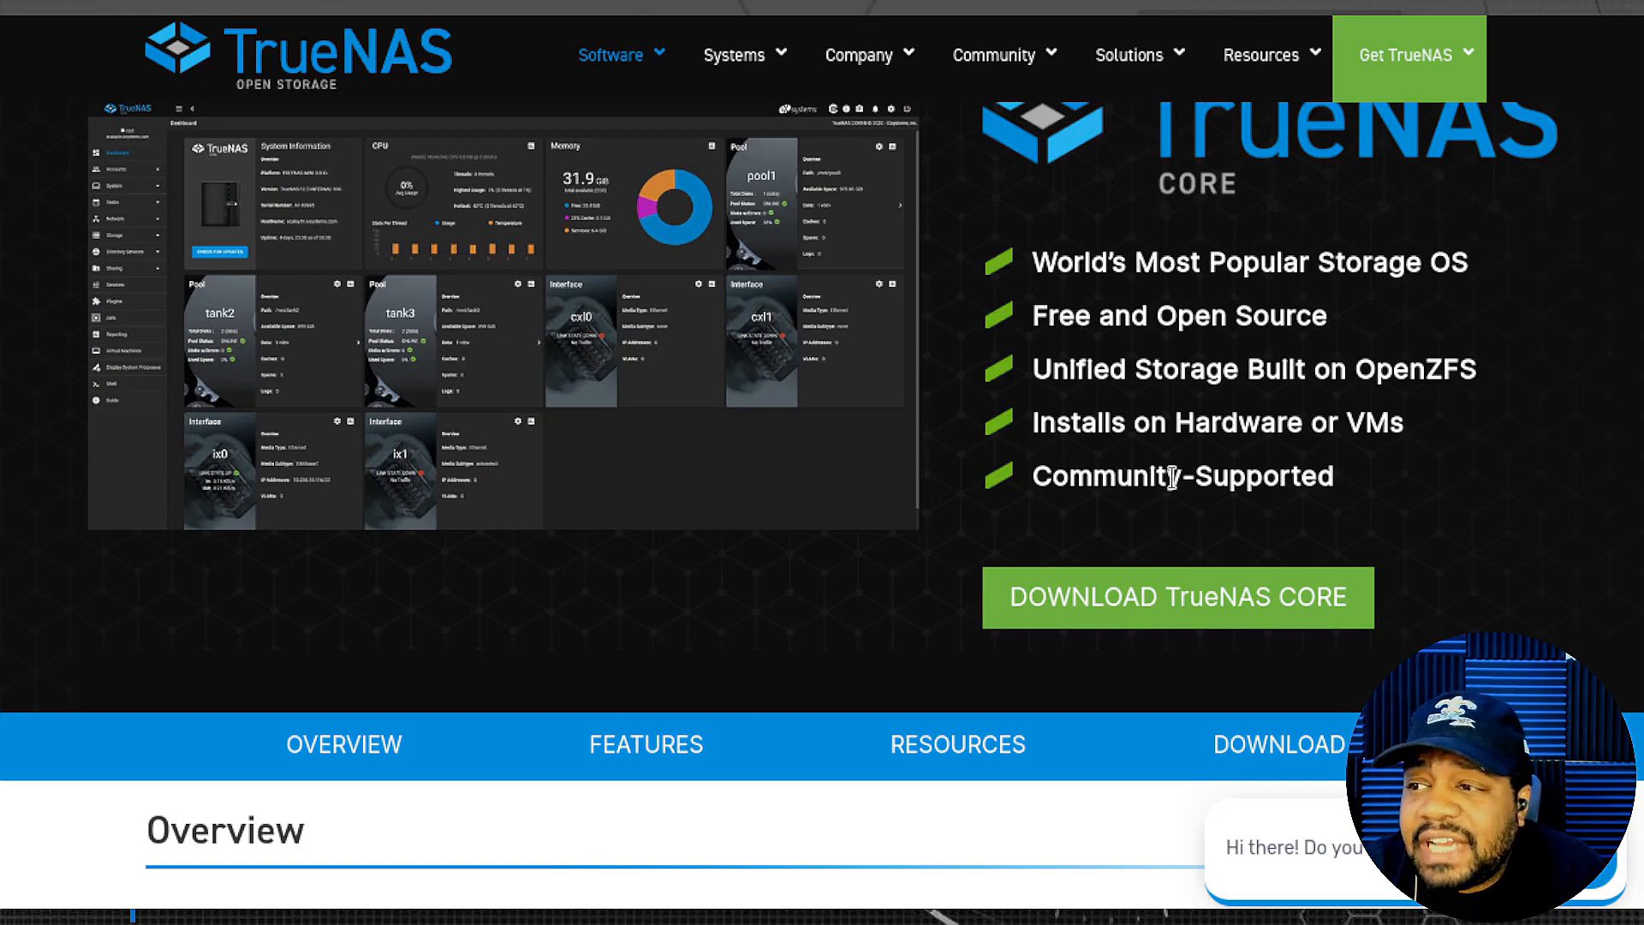
pyautogui.scroll(-6, 841, 372)
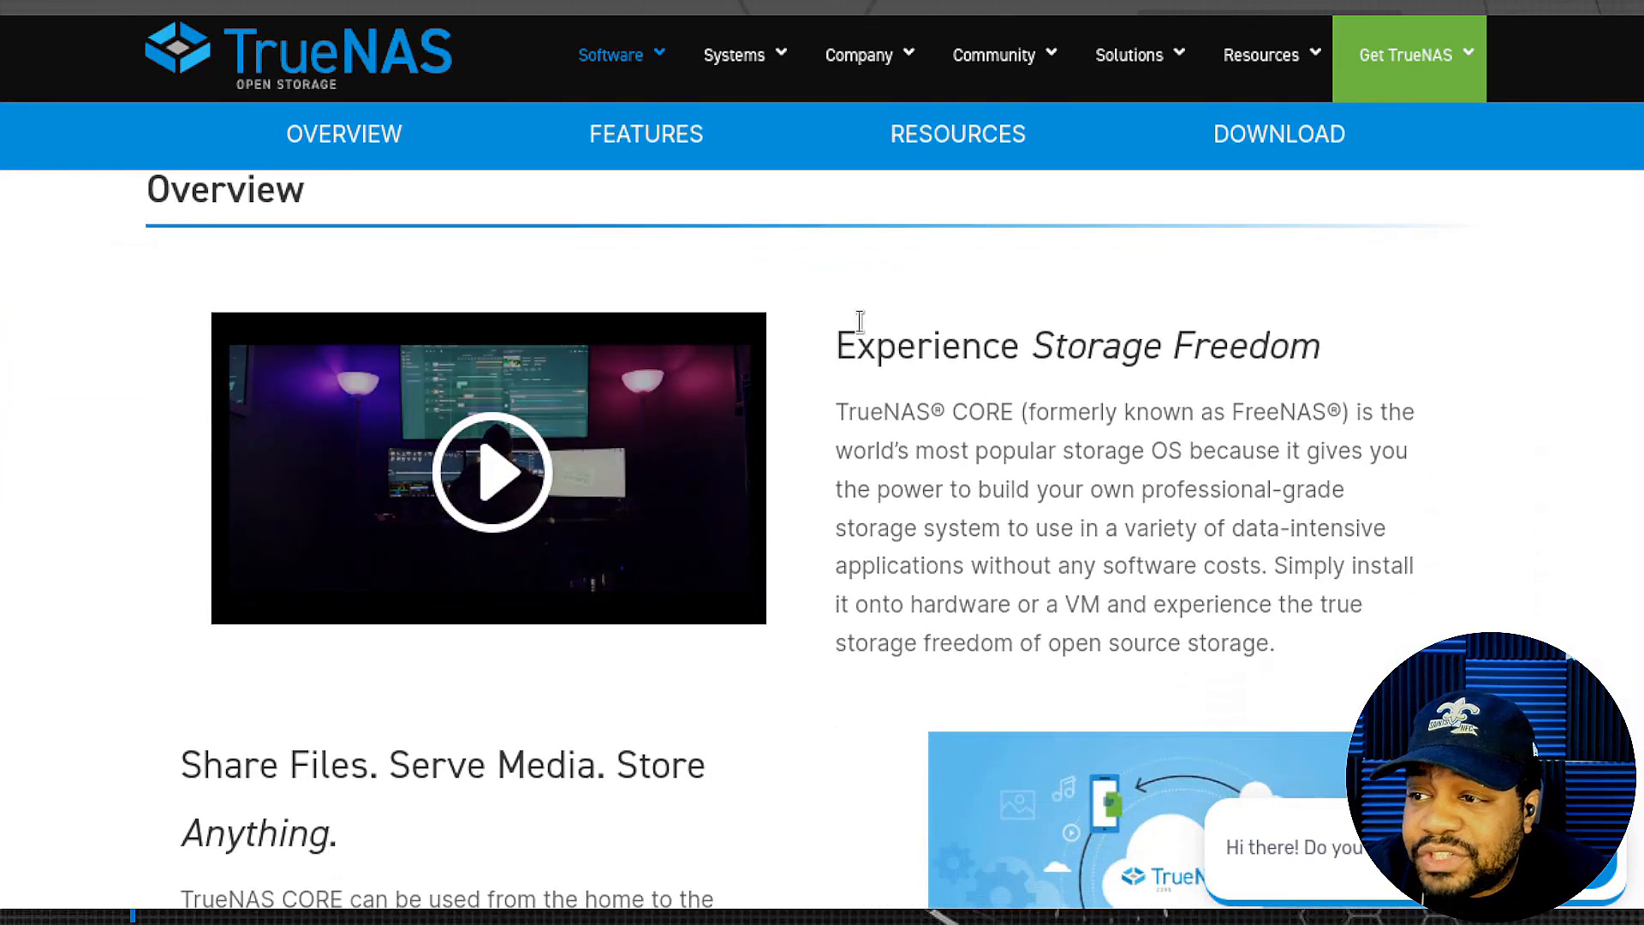
pyautogui.scroll(-8, 991, 557)
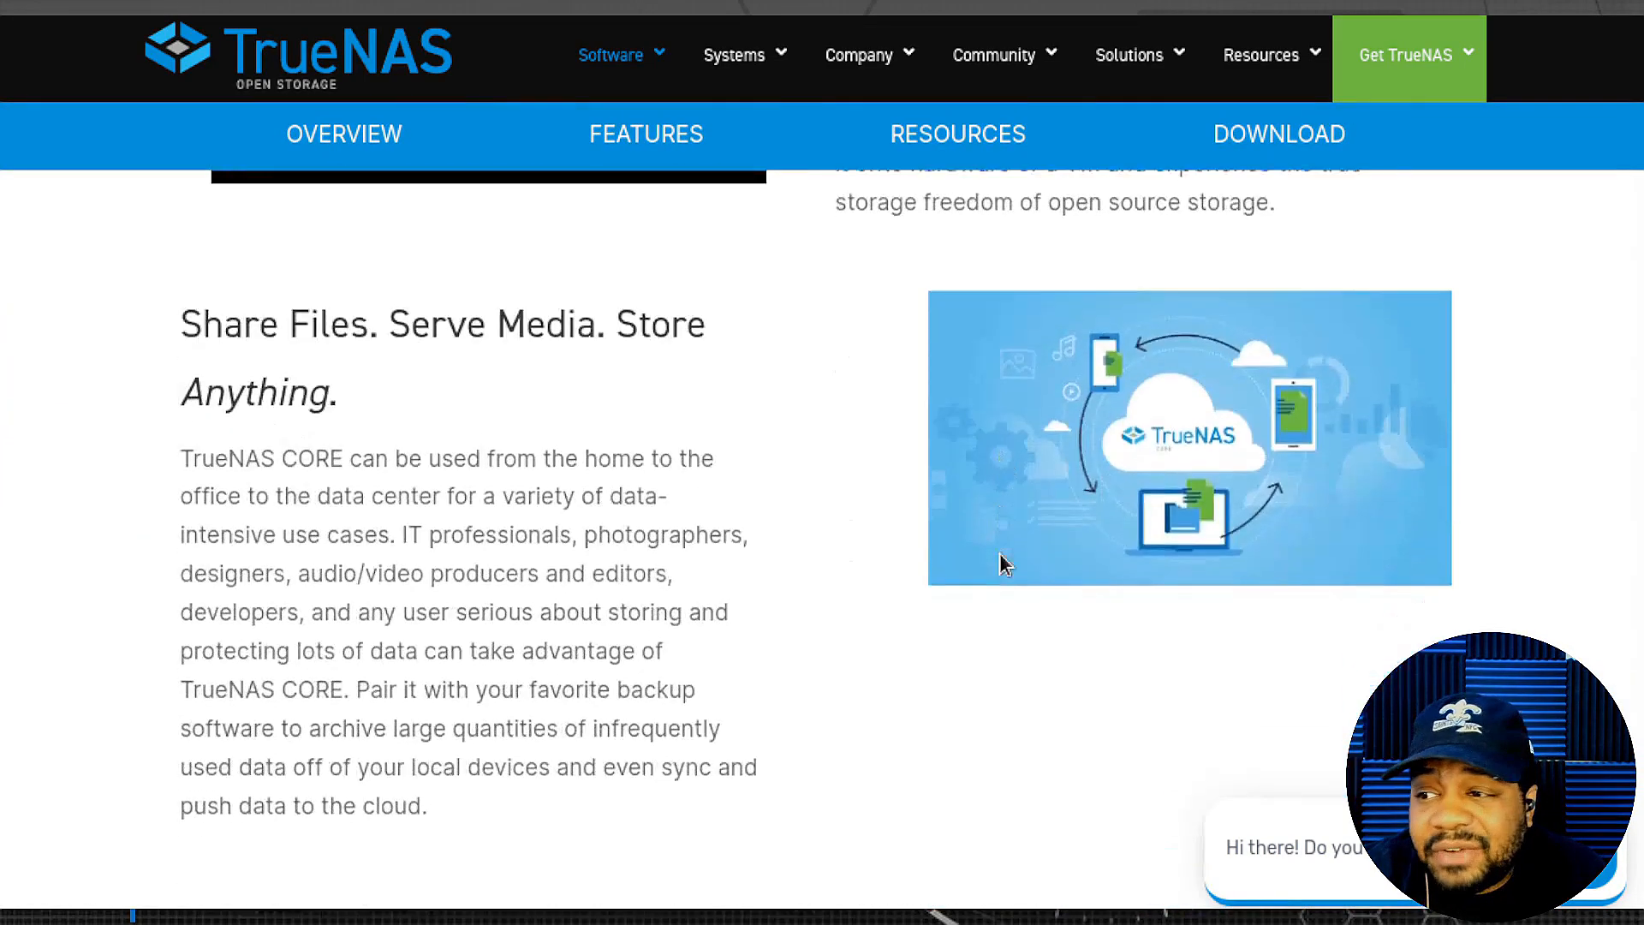
pyautogui.scroll(-3, 970, 545)
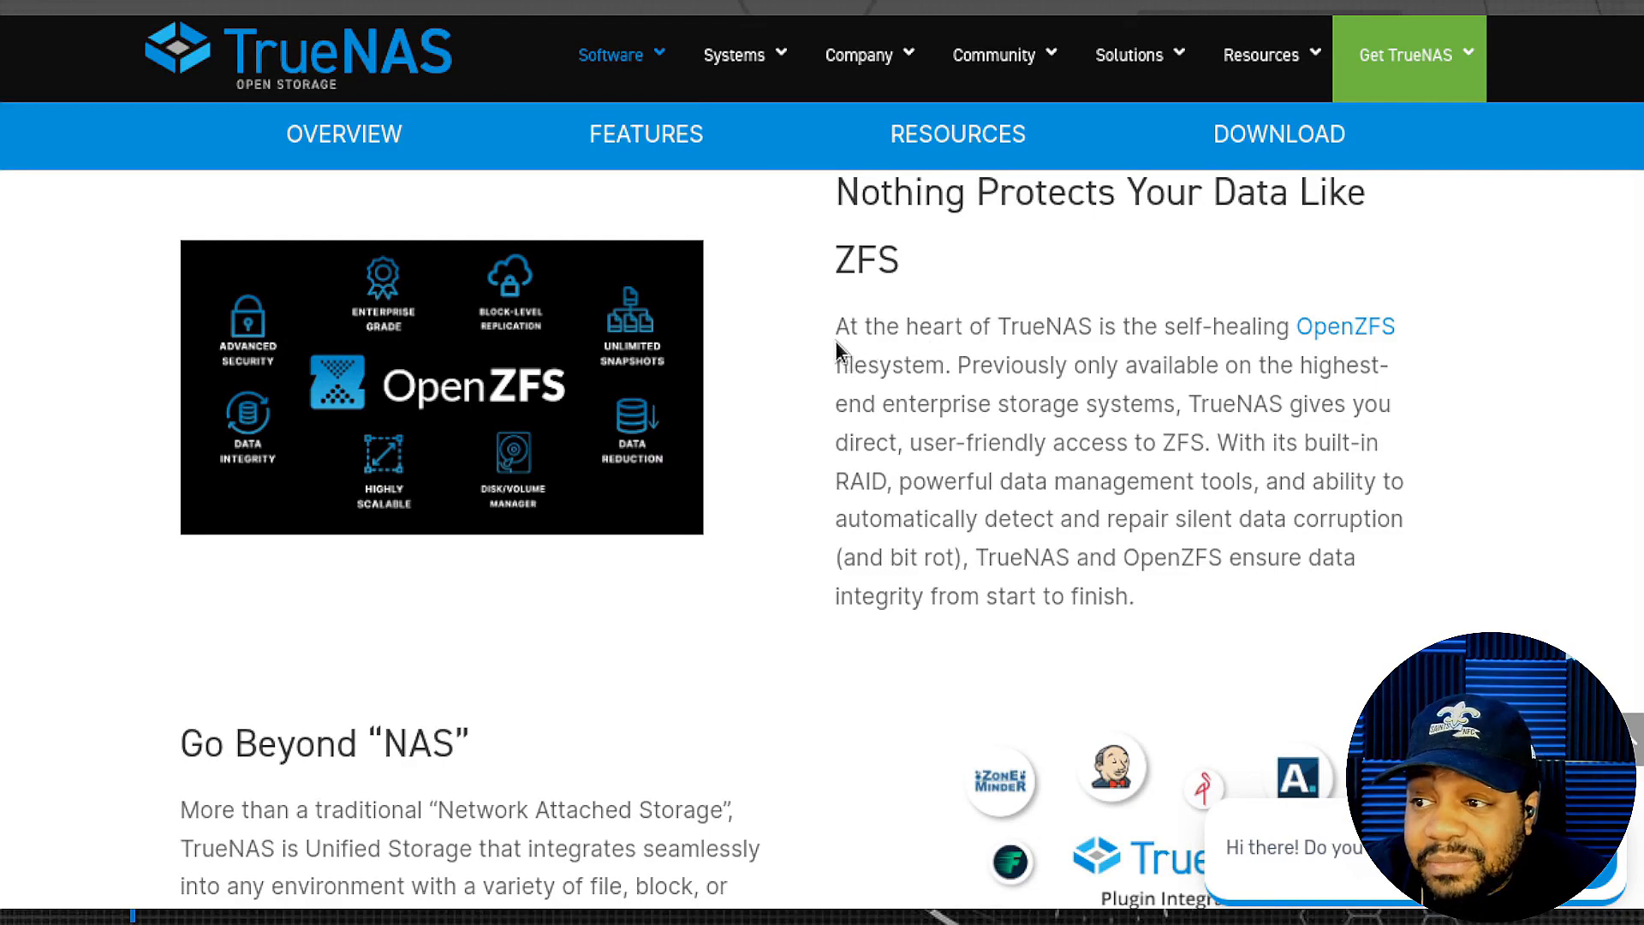
pyautogui.moveTo(834, 331); pyautogui.dragTo(1405, 327)
pyautogui.click(1079, 310)
pyautogui.moveTo(836, 326); pyautogui.dragTo(1223, 447)
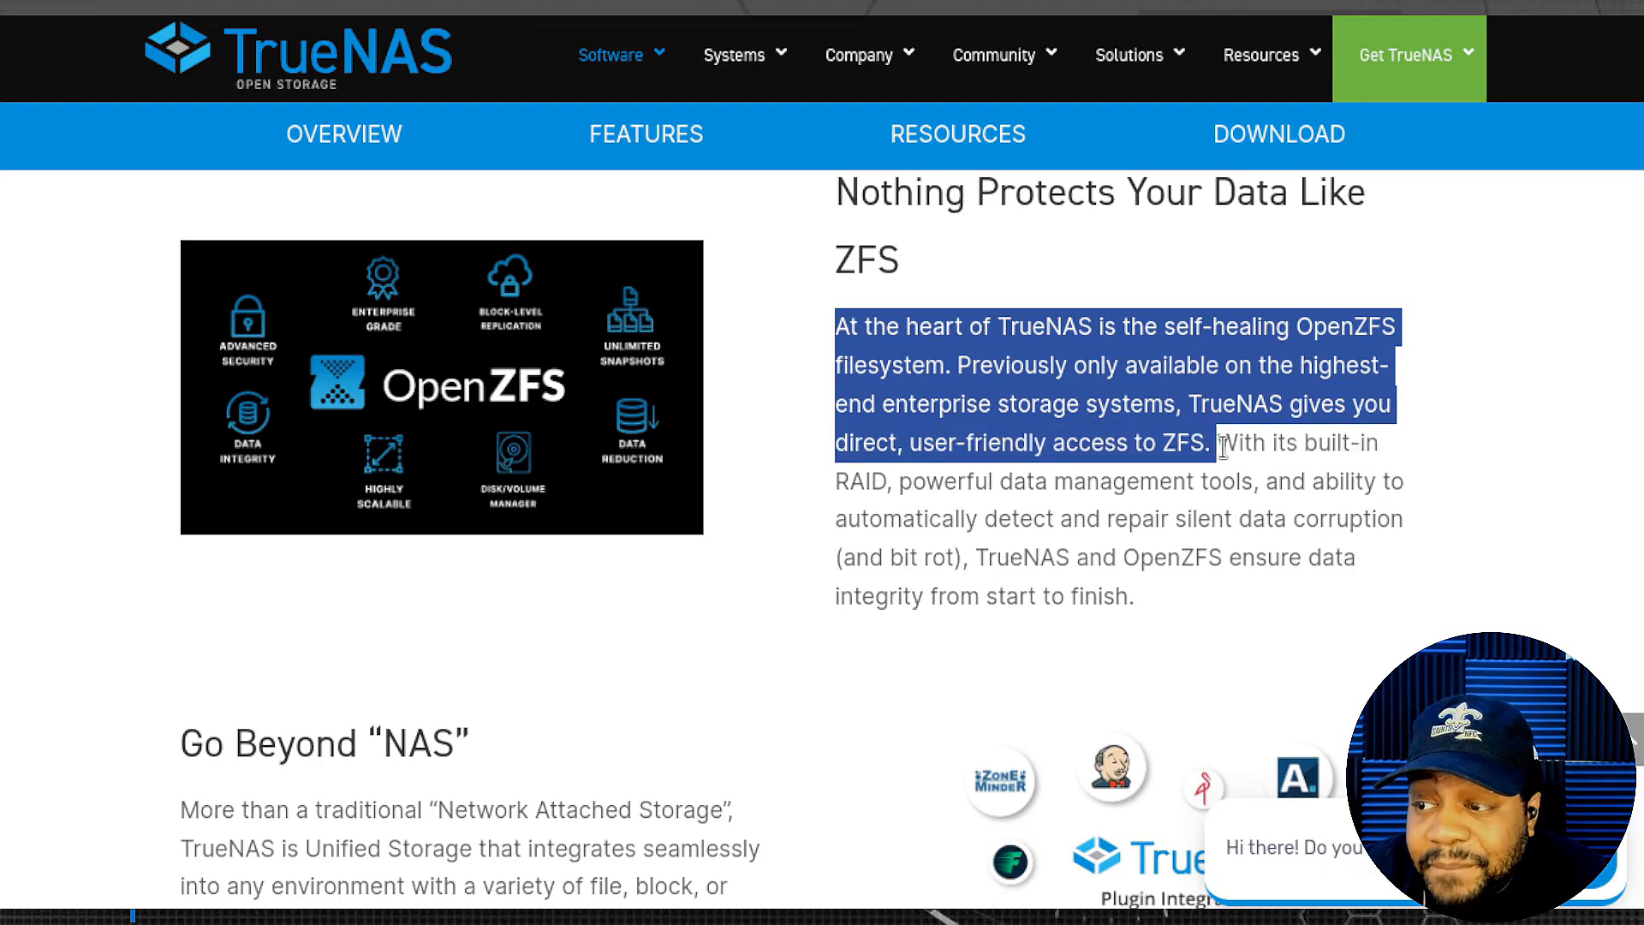
# - Highlight sentences up to user-friendly ZFS access, then the closing data-integrity line
pyautogui.moveTo(1225, 445); pyautogui.dragTo(1374, 630)
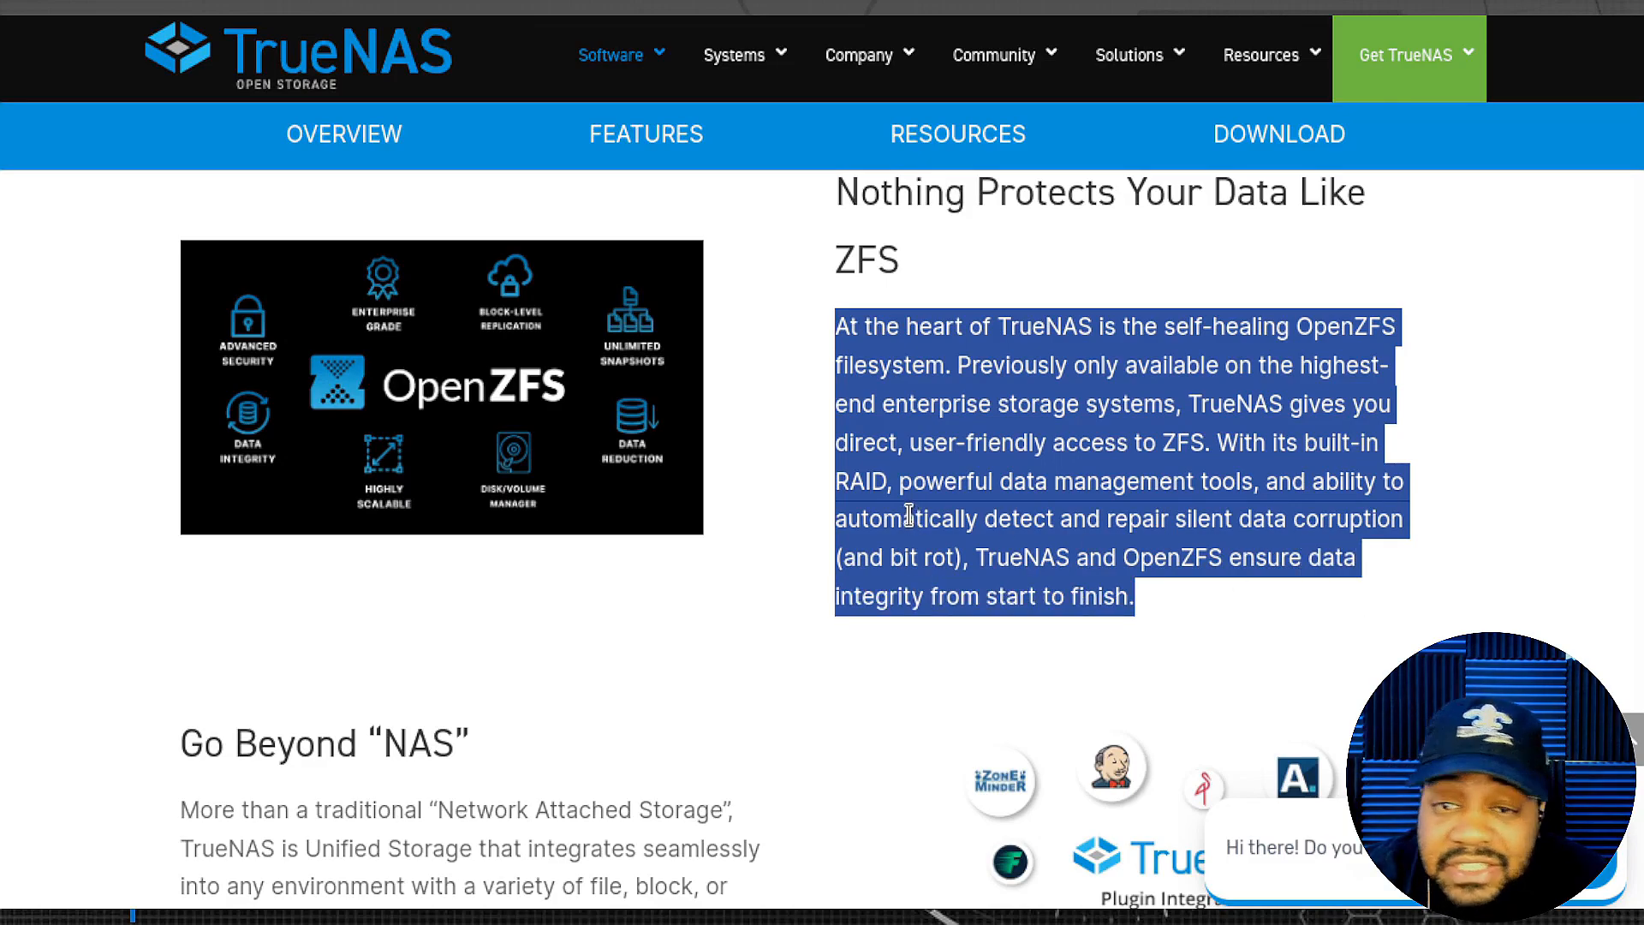
pyautogui.click(1179, 592)
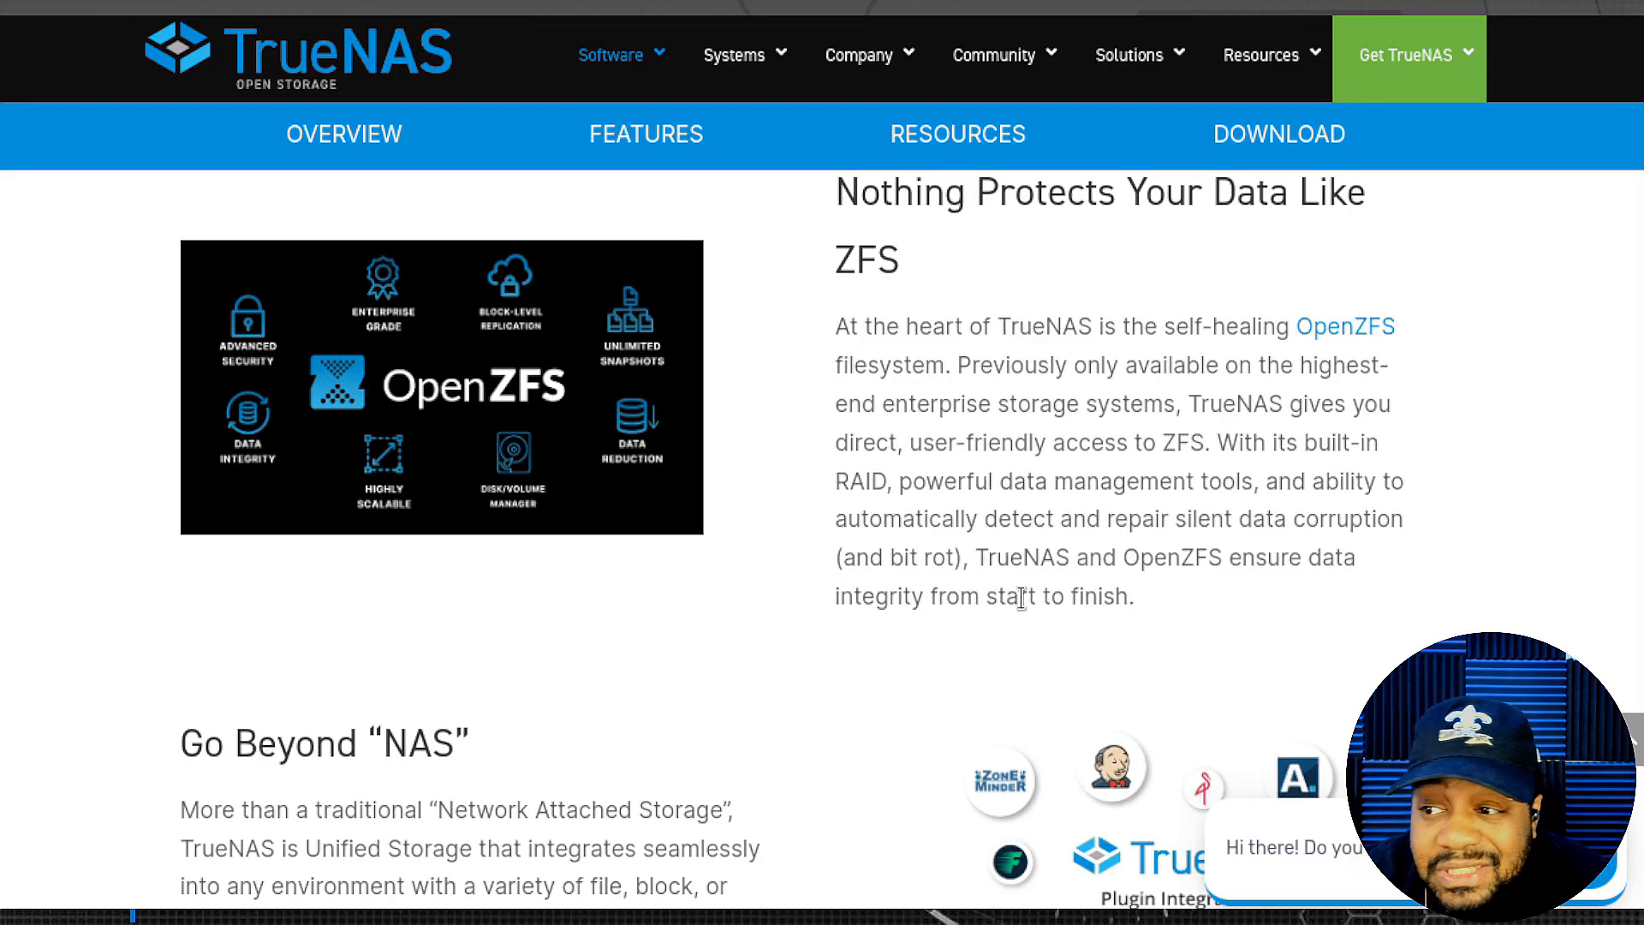
pyautogui.moveTo(832, 600); pyautogui.dragTo(1175, 613)
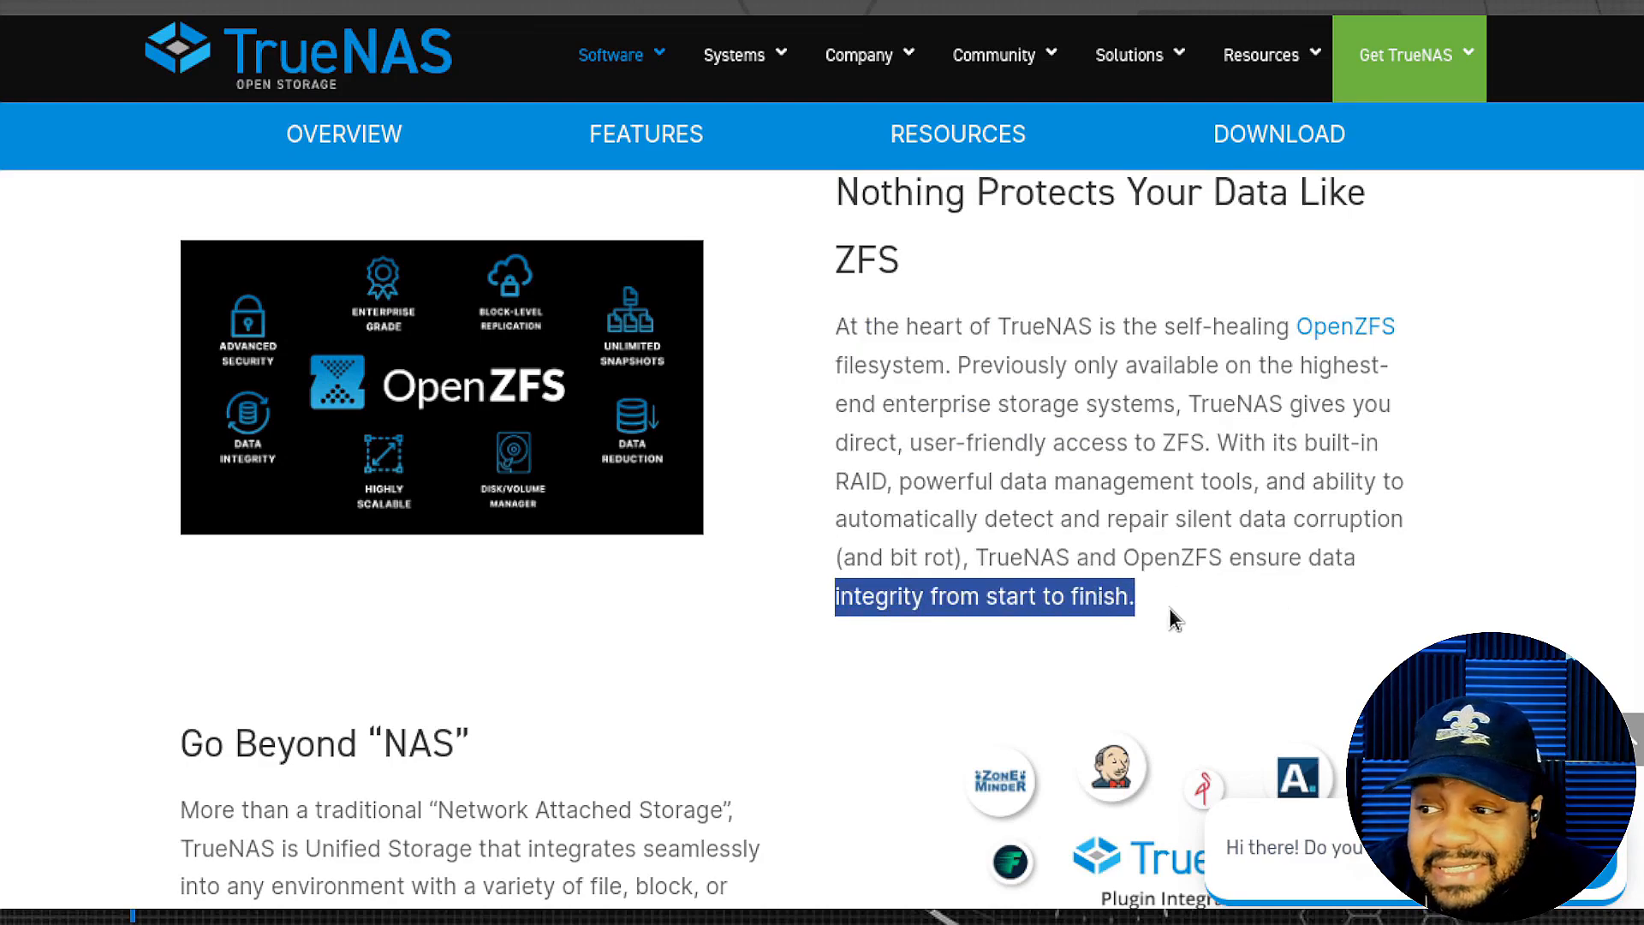
pyautogui.moveTo(835, 597); pyautogui.dragTo(927, 586)
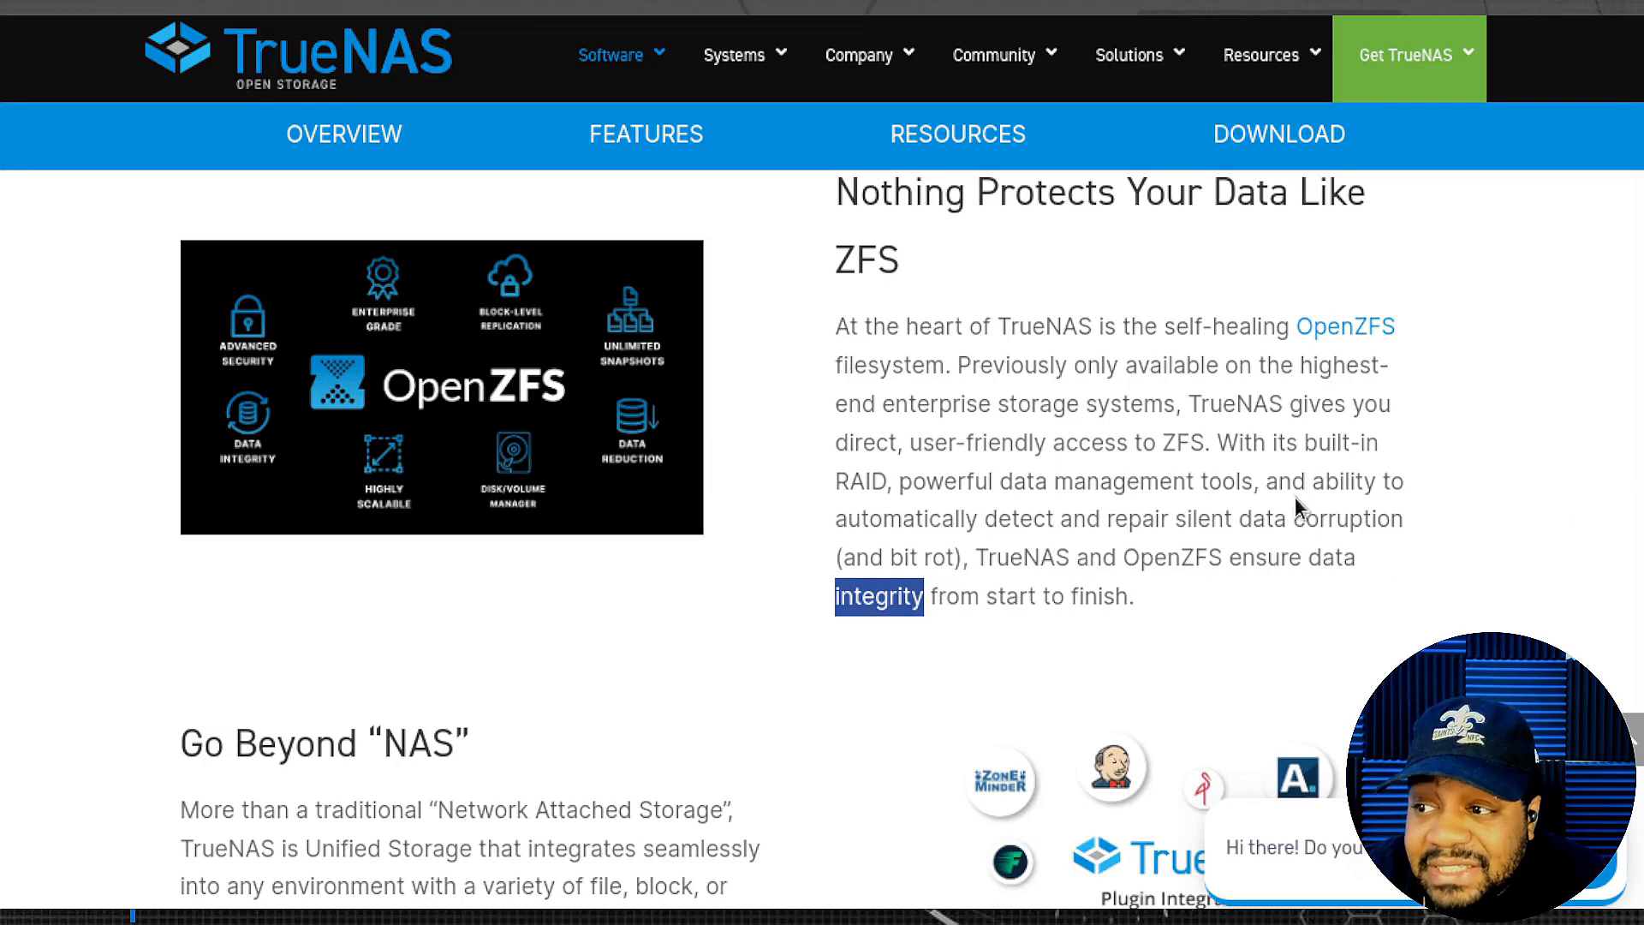
# - Scroll to 'Join the TrueNAS Community' and bring up the Get TrueNAS dropdown
pyautogui.scroll(-5, 1014, 420)
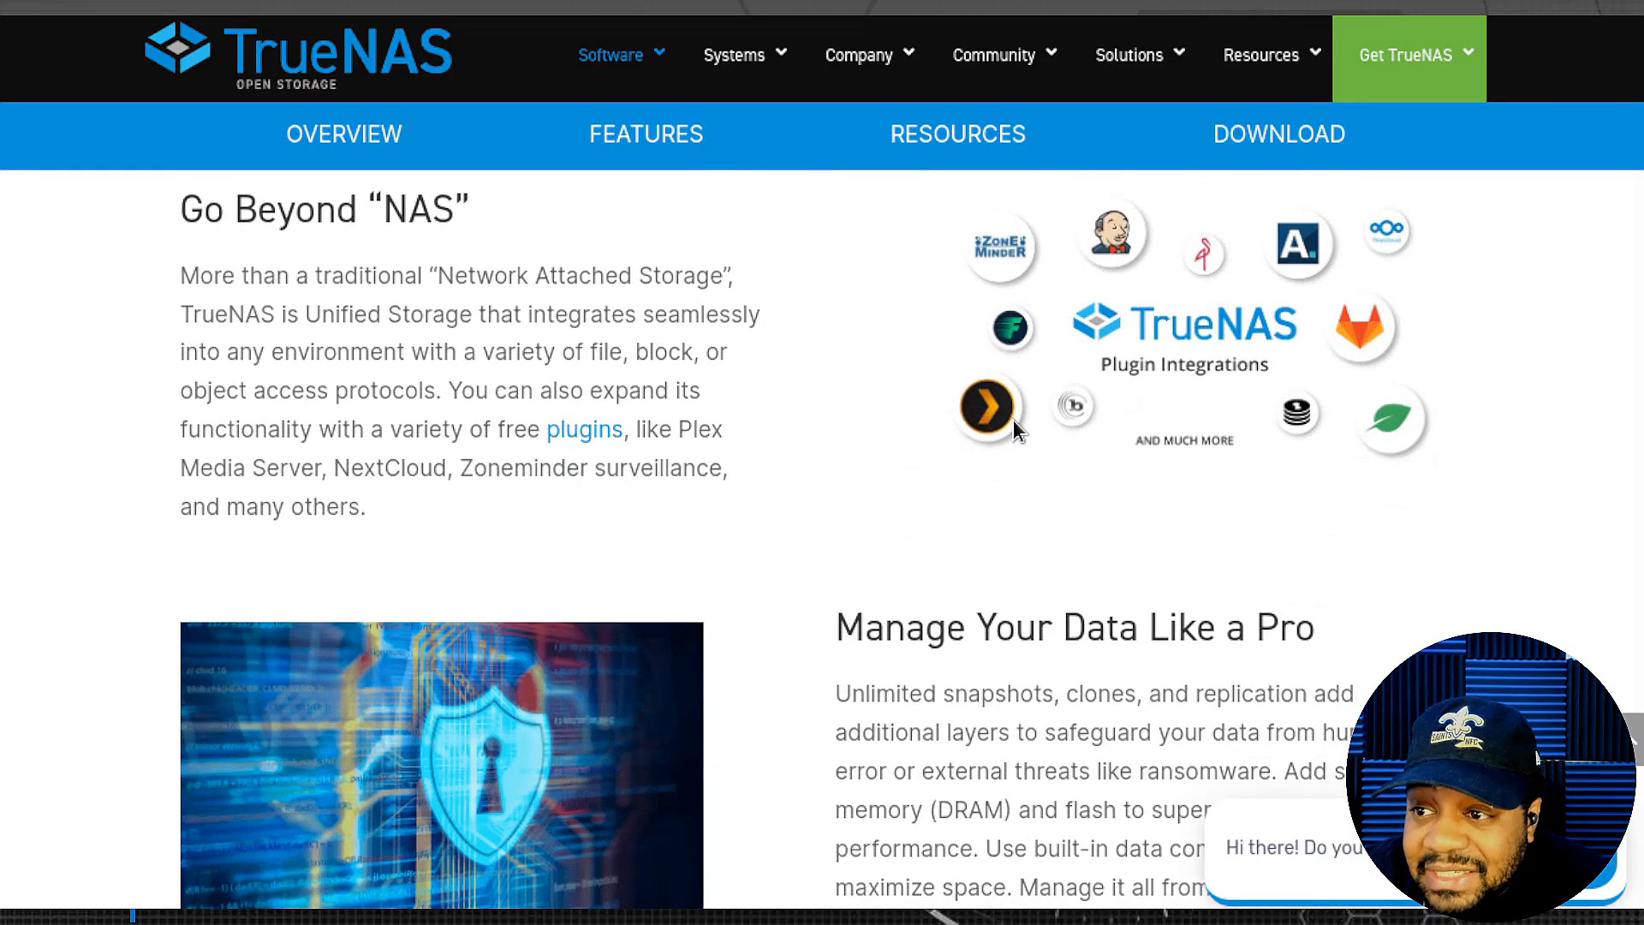
pyautogui.scroll(-7, 895, 457)
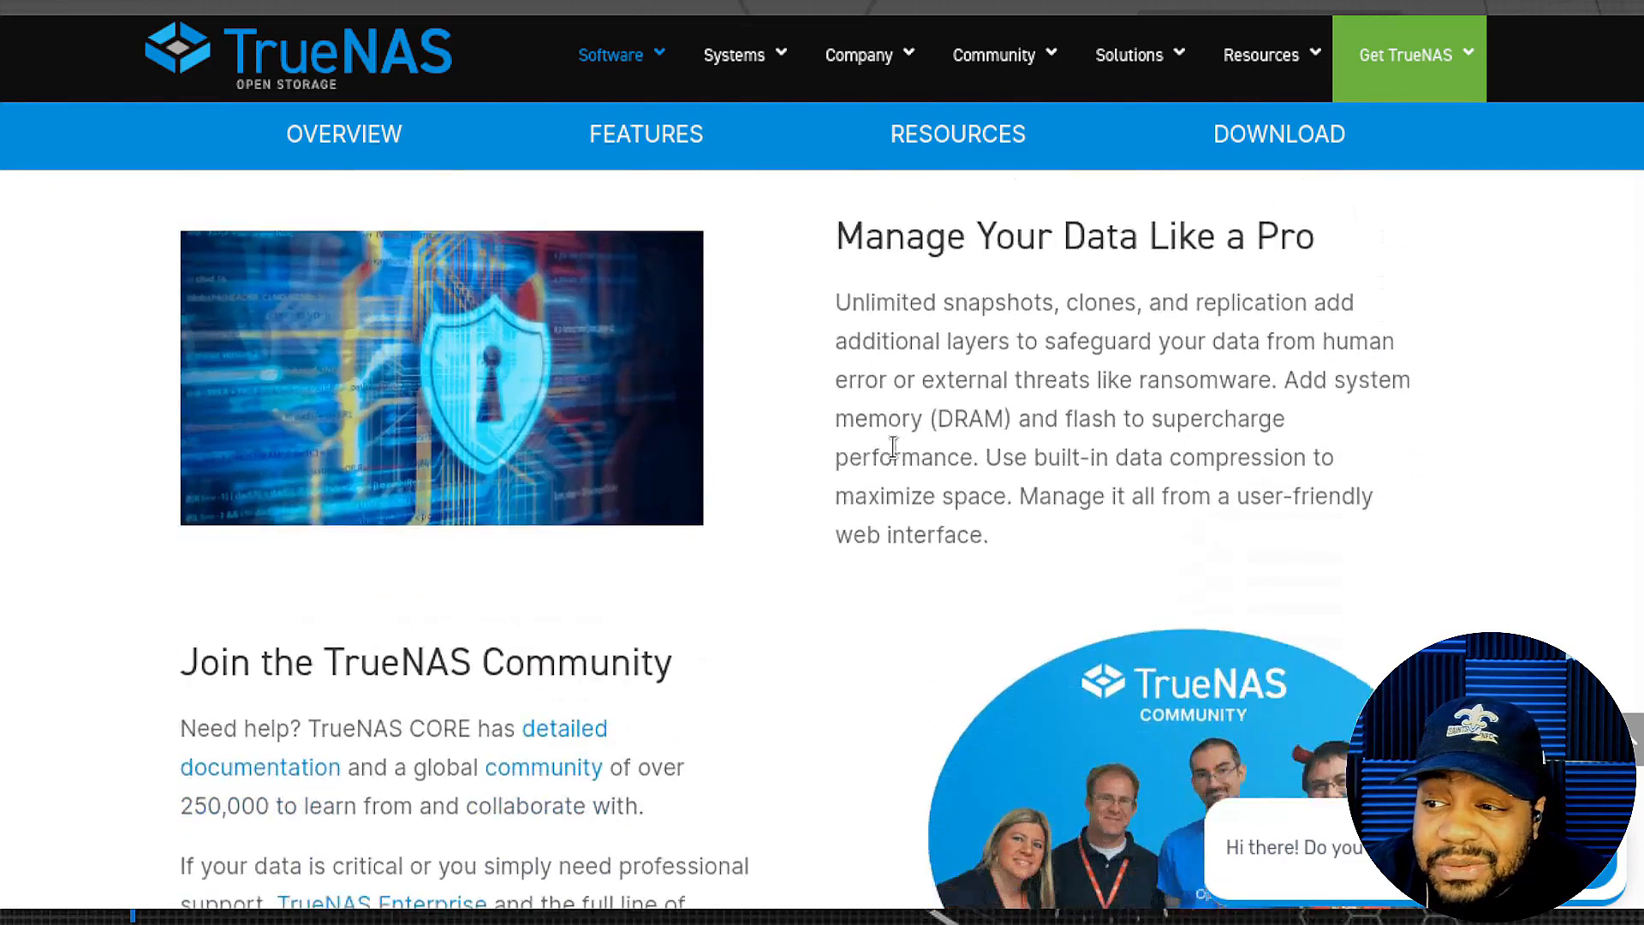
pyautogui.scroll(-6, 893, 457)
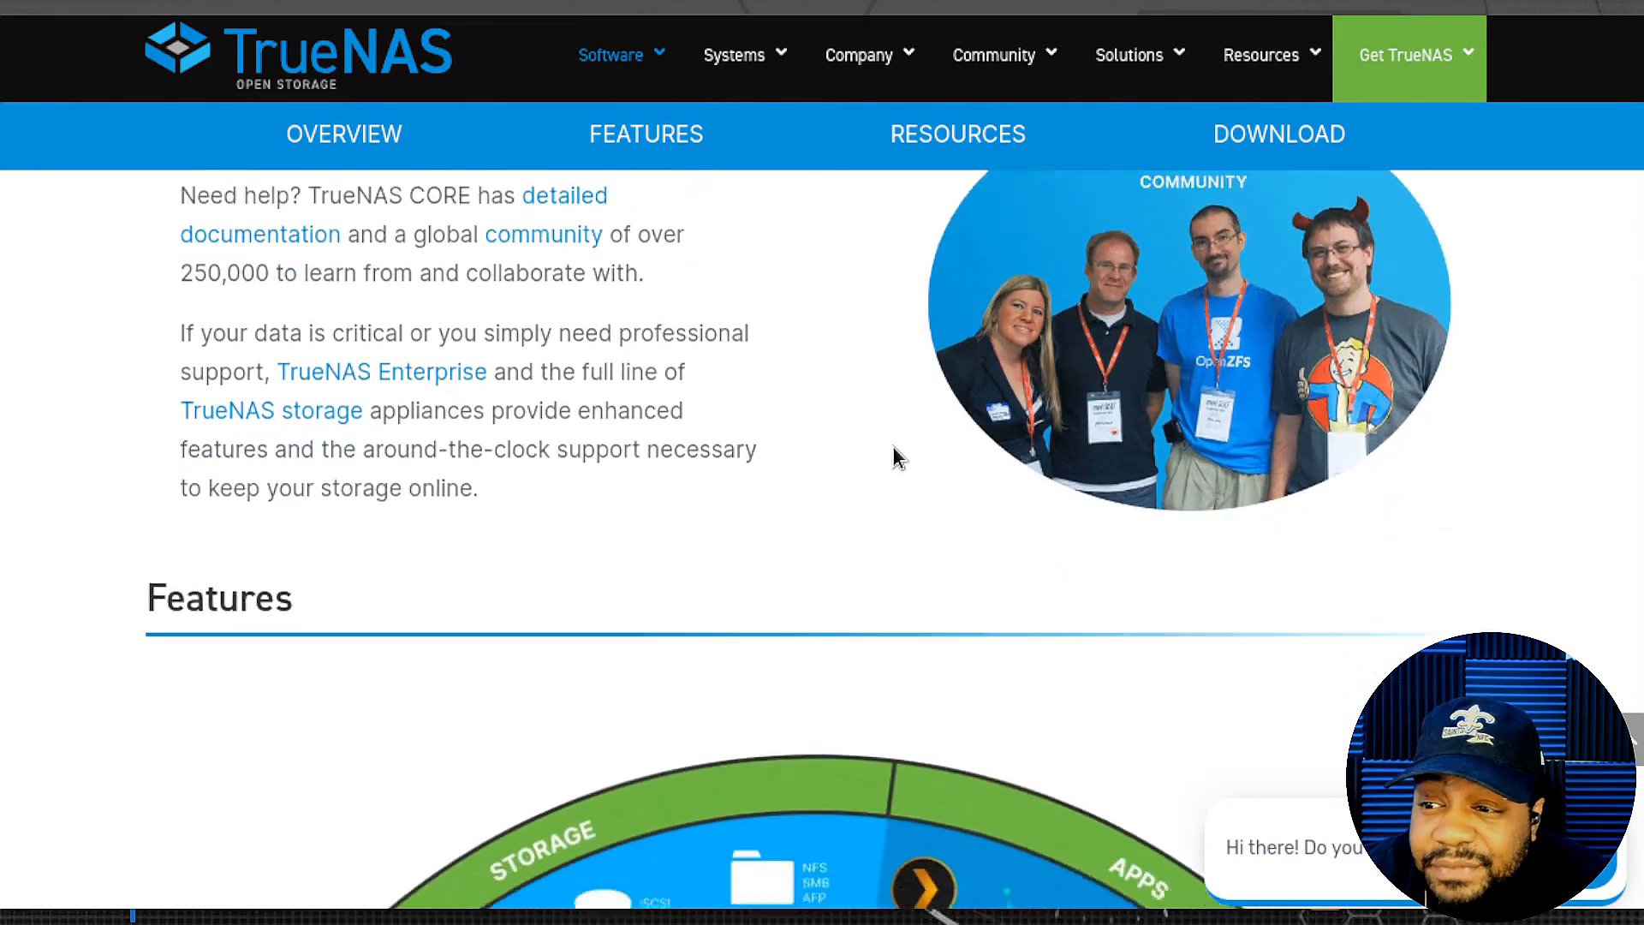
pyautogui.scroll(10, 892, 449)
pyautogui.scroll(-4, 892, 449)
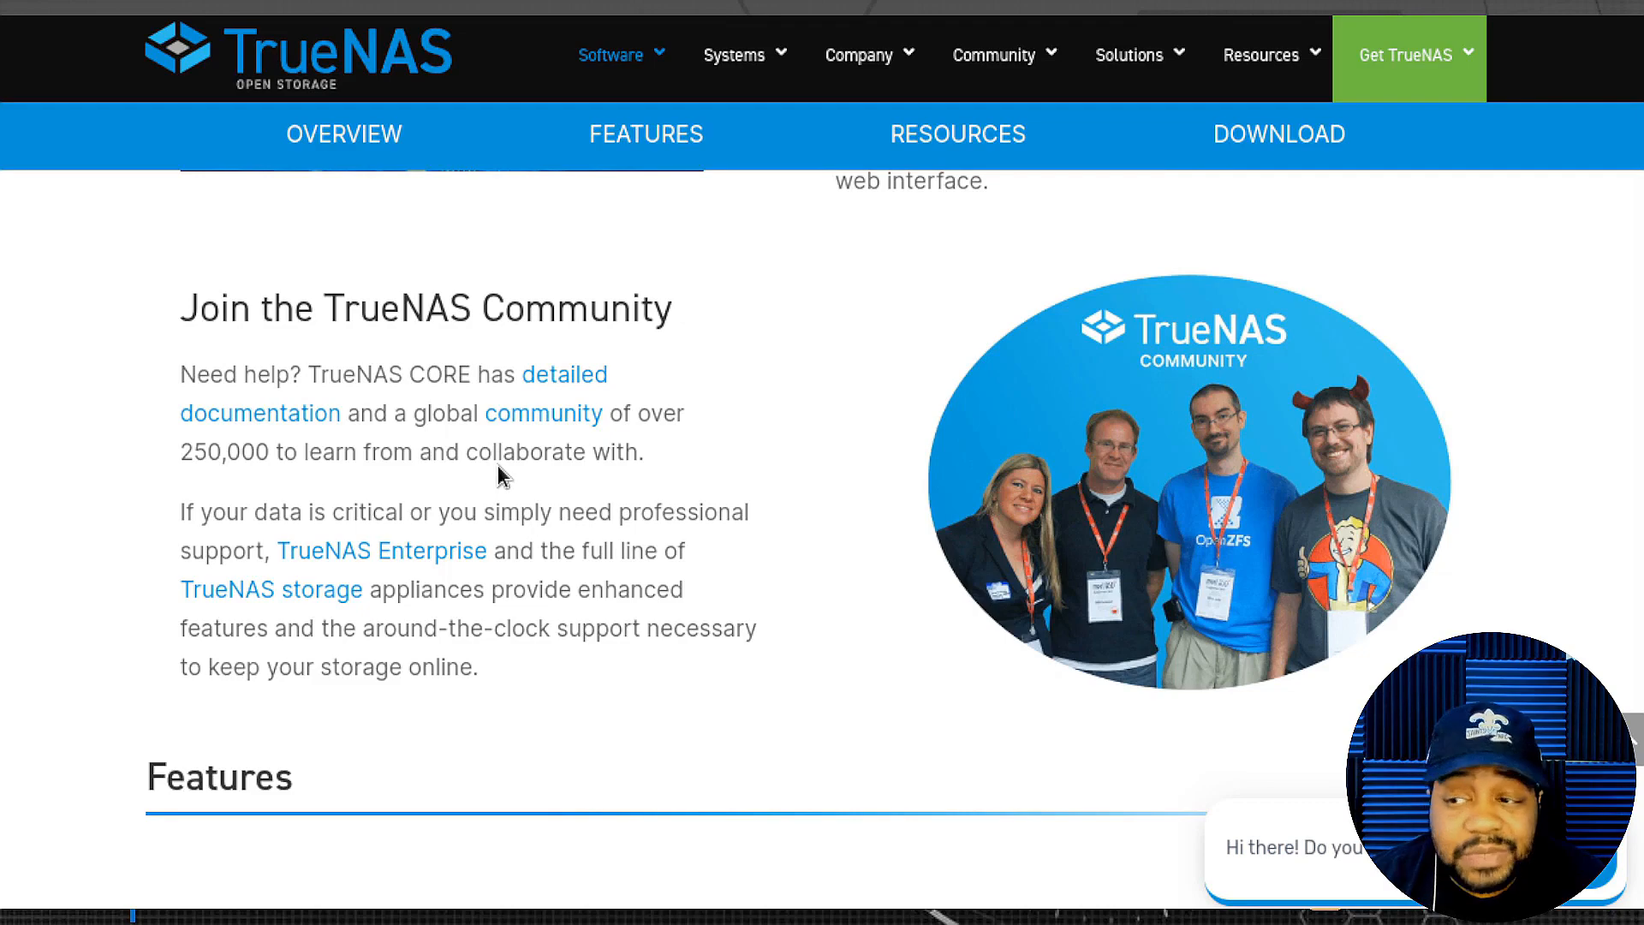
pyautogui.moveTo(1370, 105)
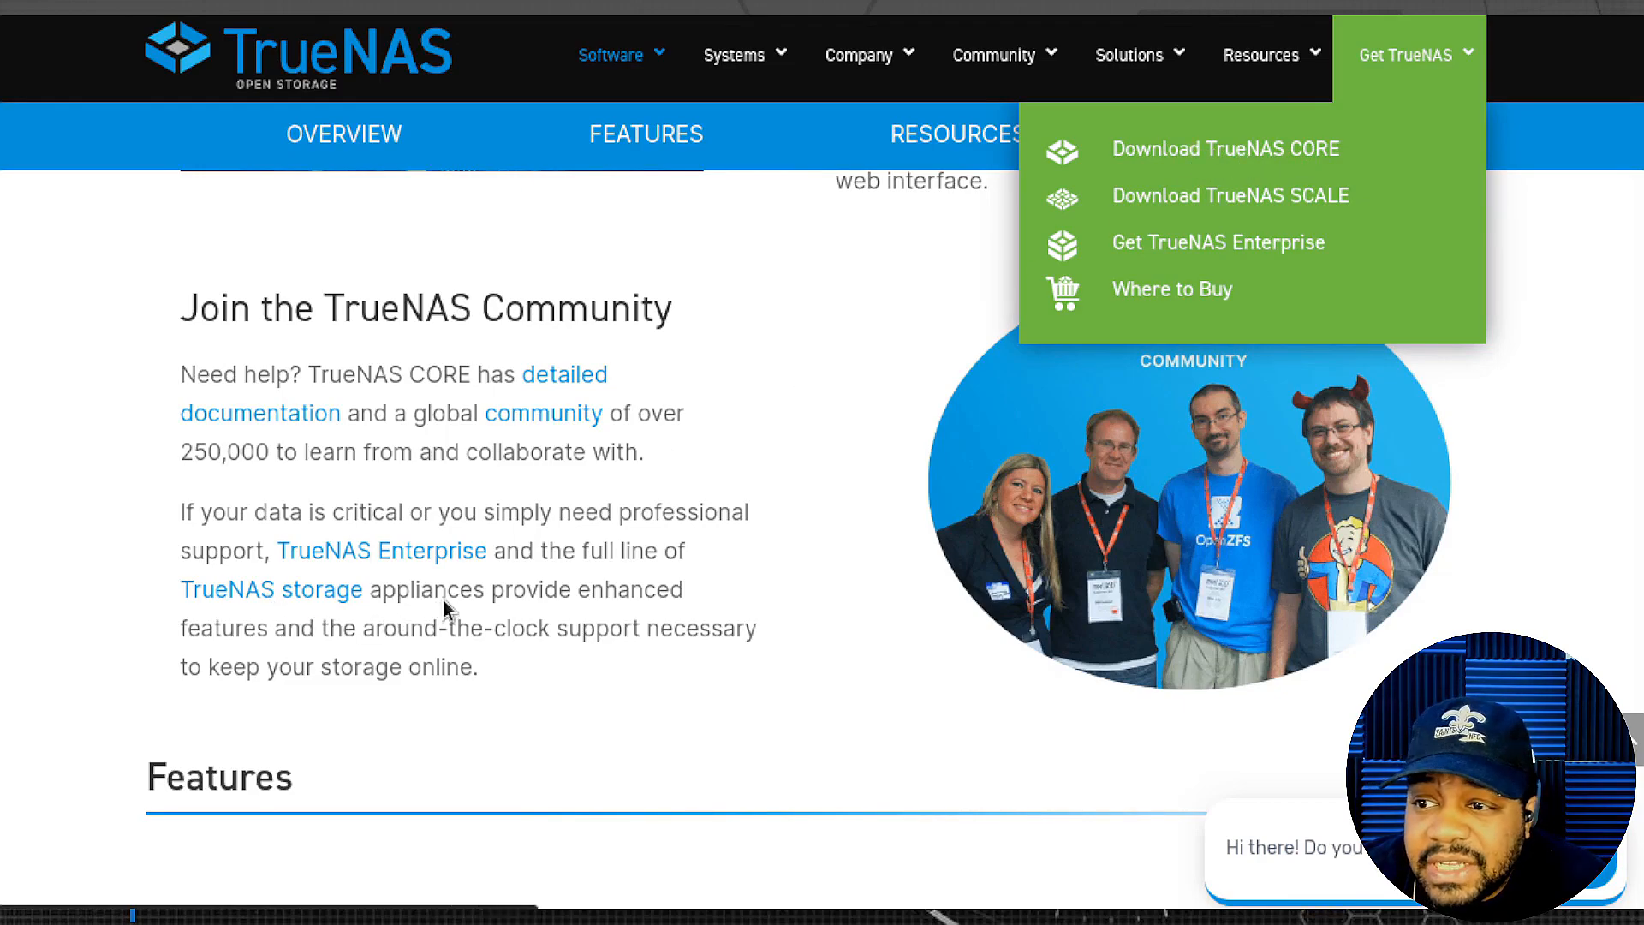
# - Decline the newsletter and reach the CORE 13.0-U3 / 12.0-U8.1 download page
pyautogui.scroll(-3, 715, 552)
pyautogui.scroll(-4, 715, 552)
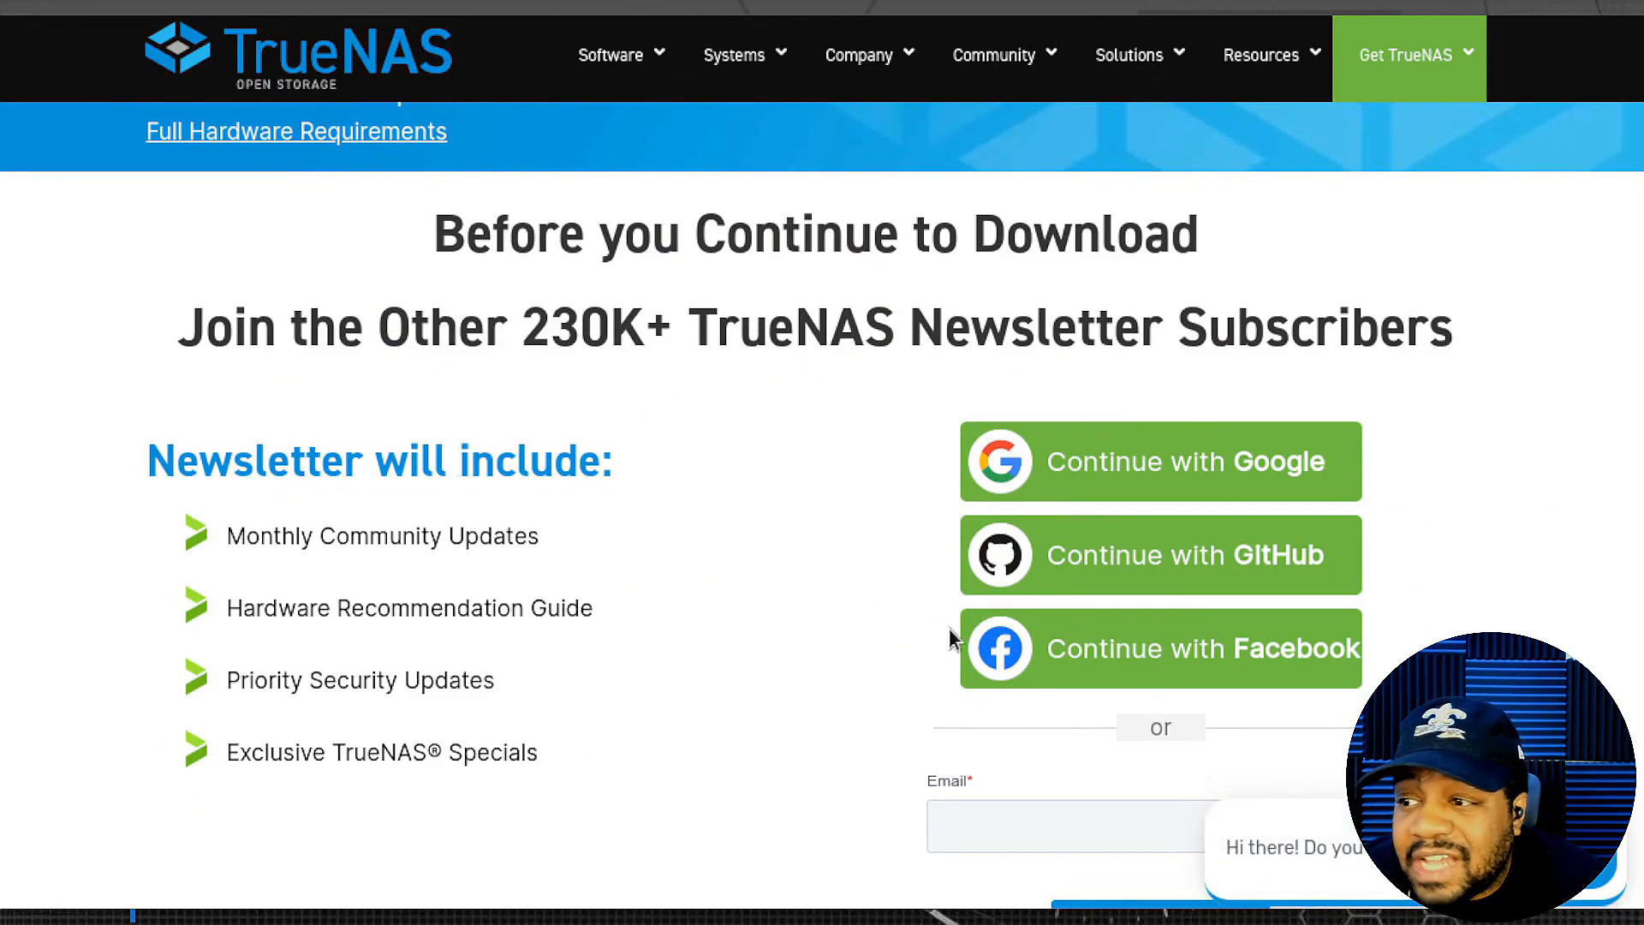
pyautogui.scroll(-2, 781, 505)
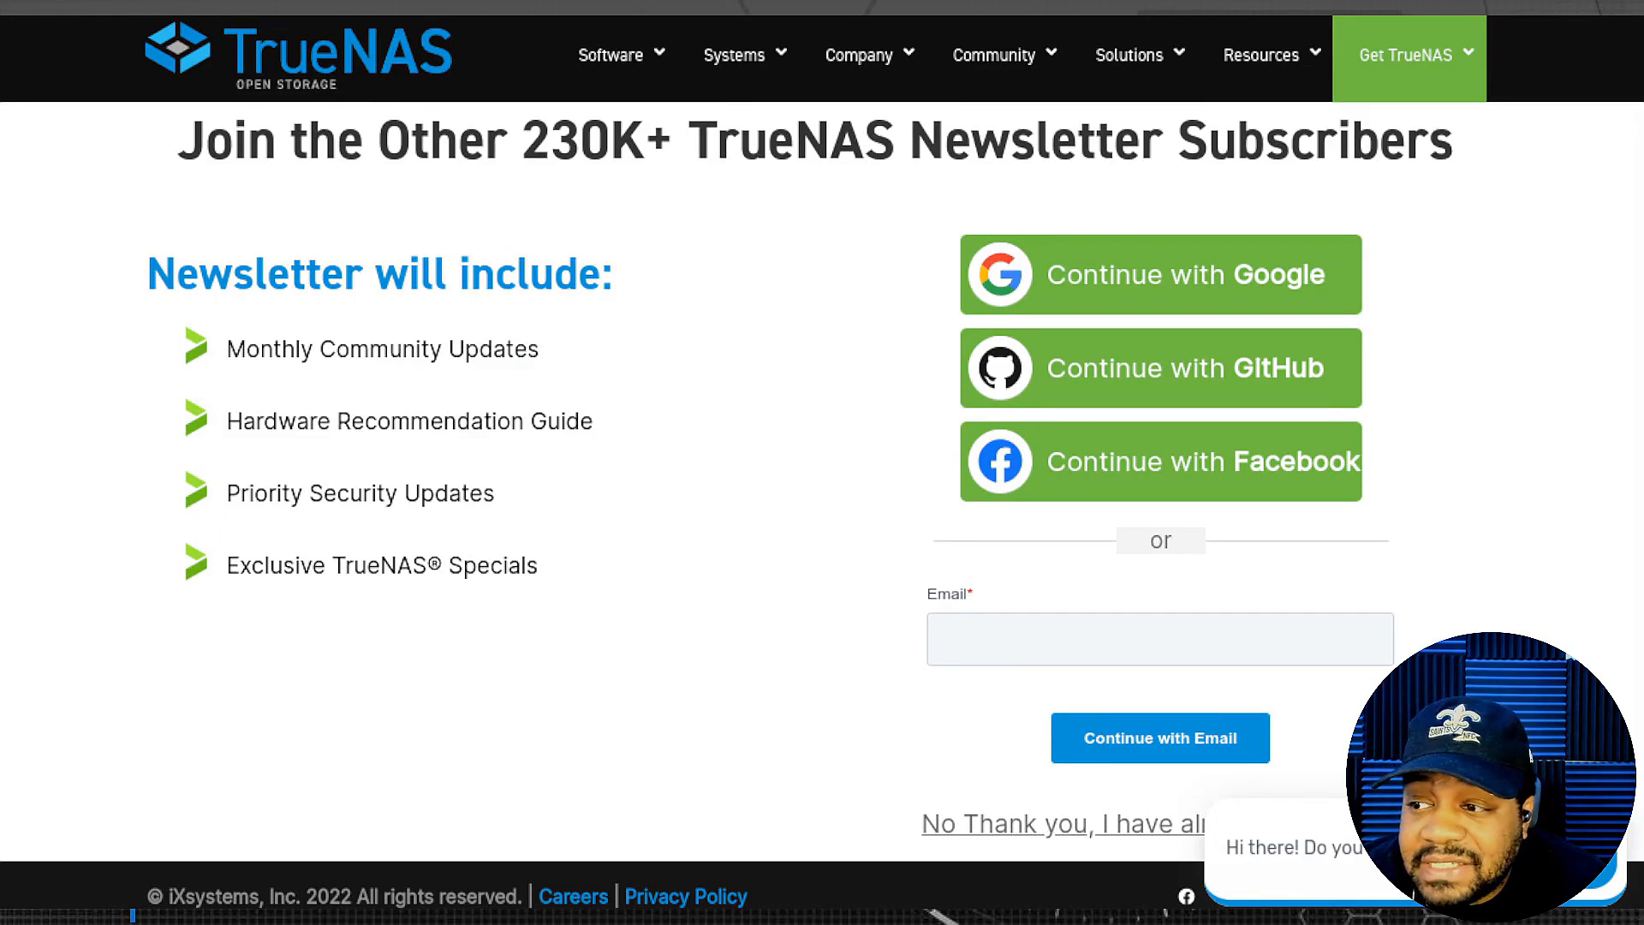
pyautogui.click(1097, 829)
pyautogui.scroll(-3, 718, 613)
pyautogui.scroll(-1, 718, 613)
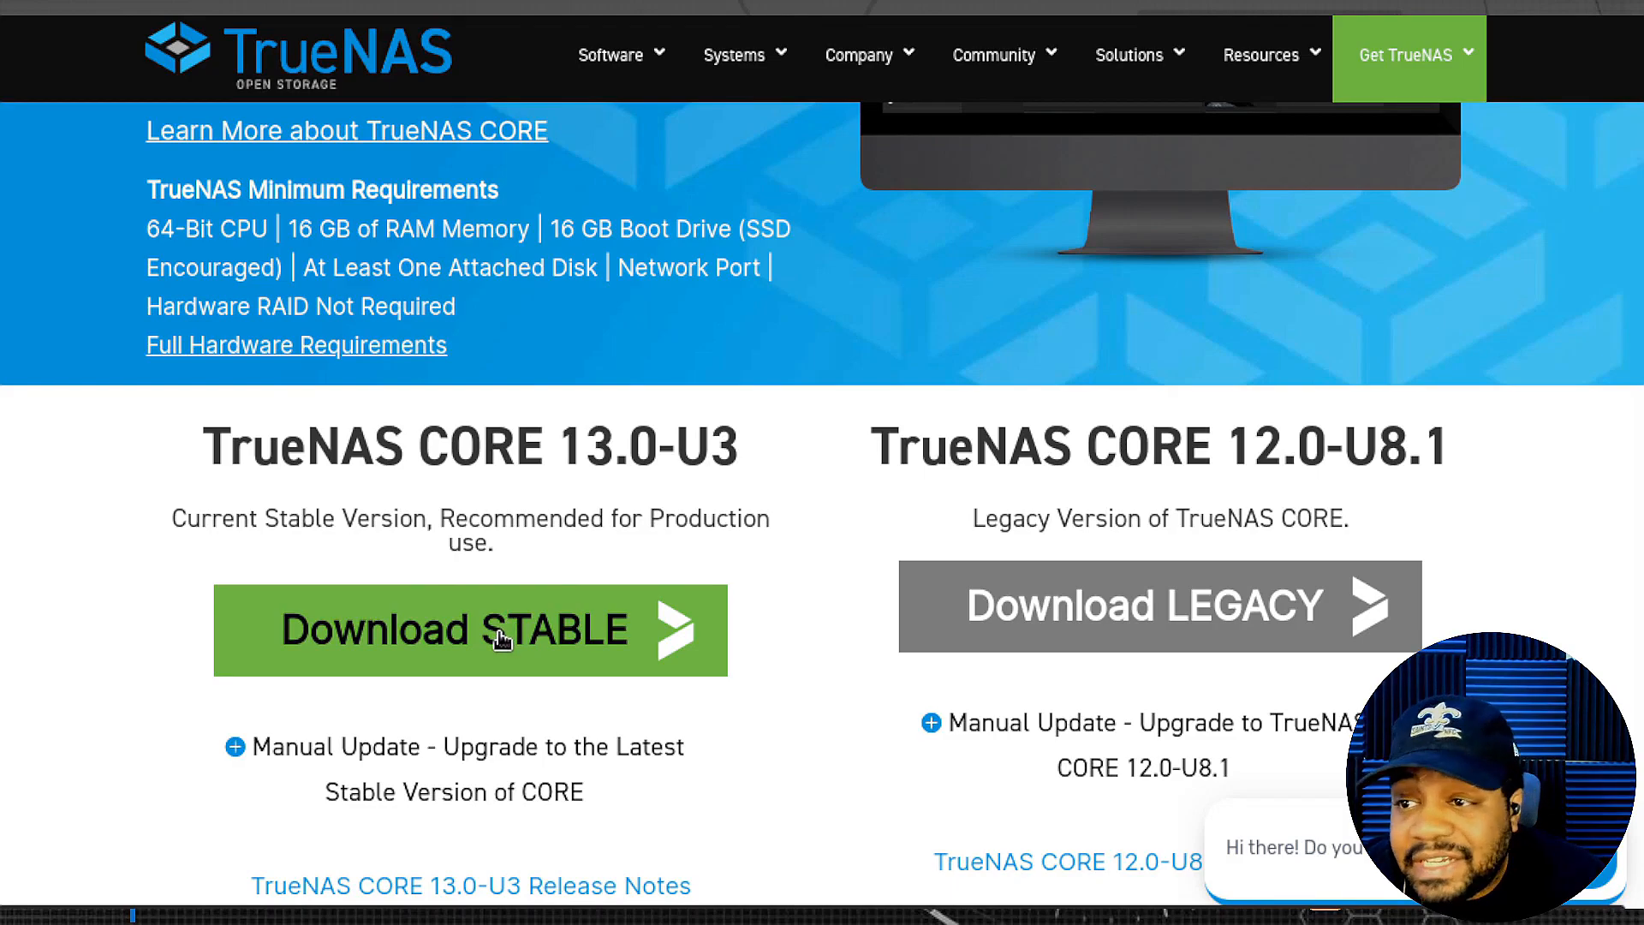
# - Highlight the 16 GB RAM and at-least-one-attached-disk minimum requirements
pyautogui.scroll(3, 262, 507)
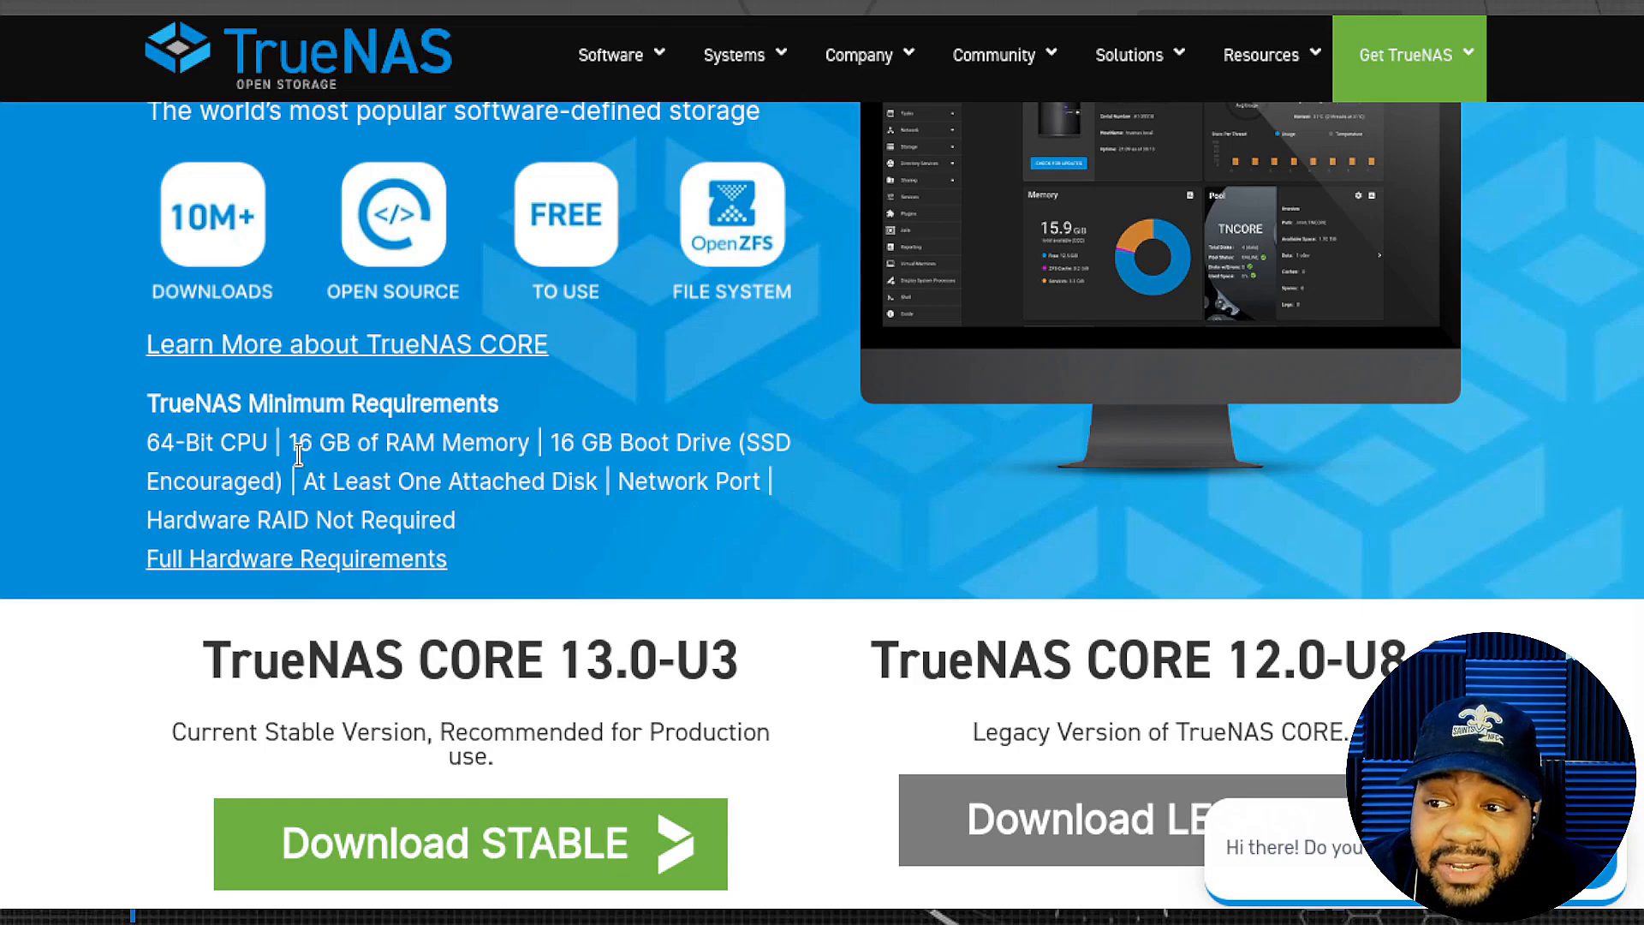
pyautogui.moveTo(285, 445); pyautogui.dragTo(524, 454)
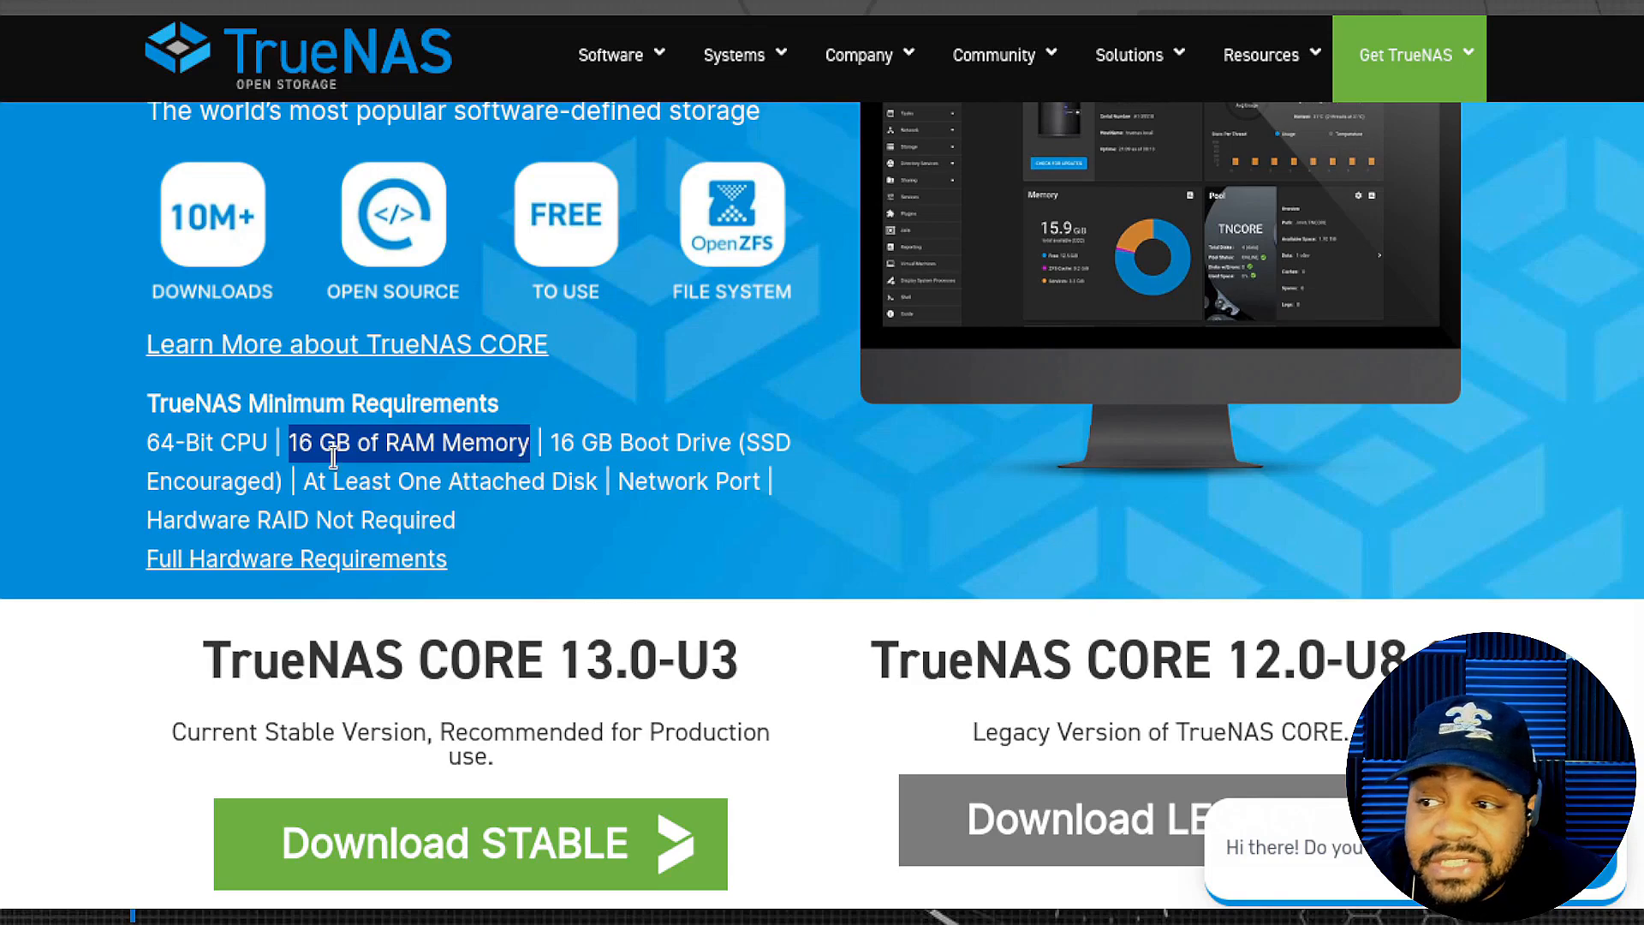
pyautogui.moveTo(305, 485); pyautogui.dragTo(598, 488)
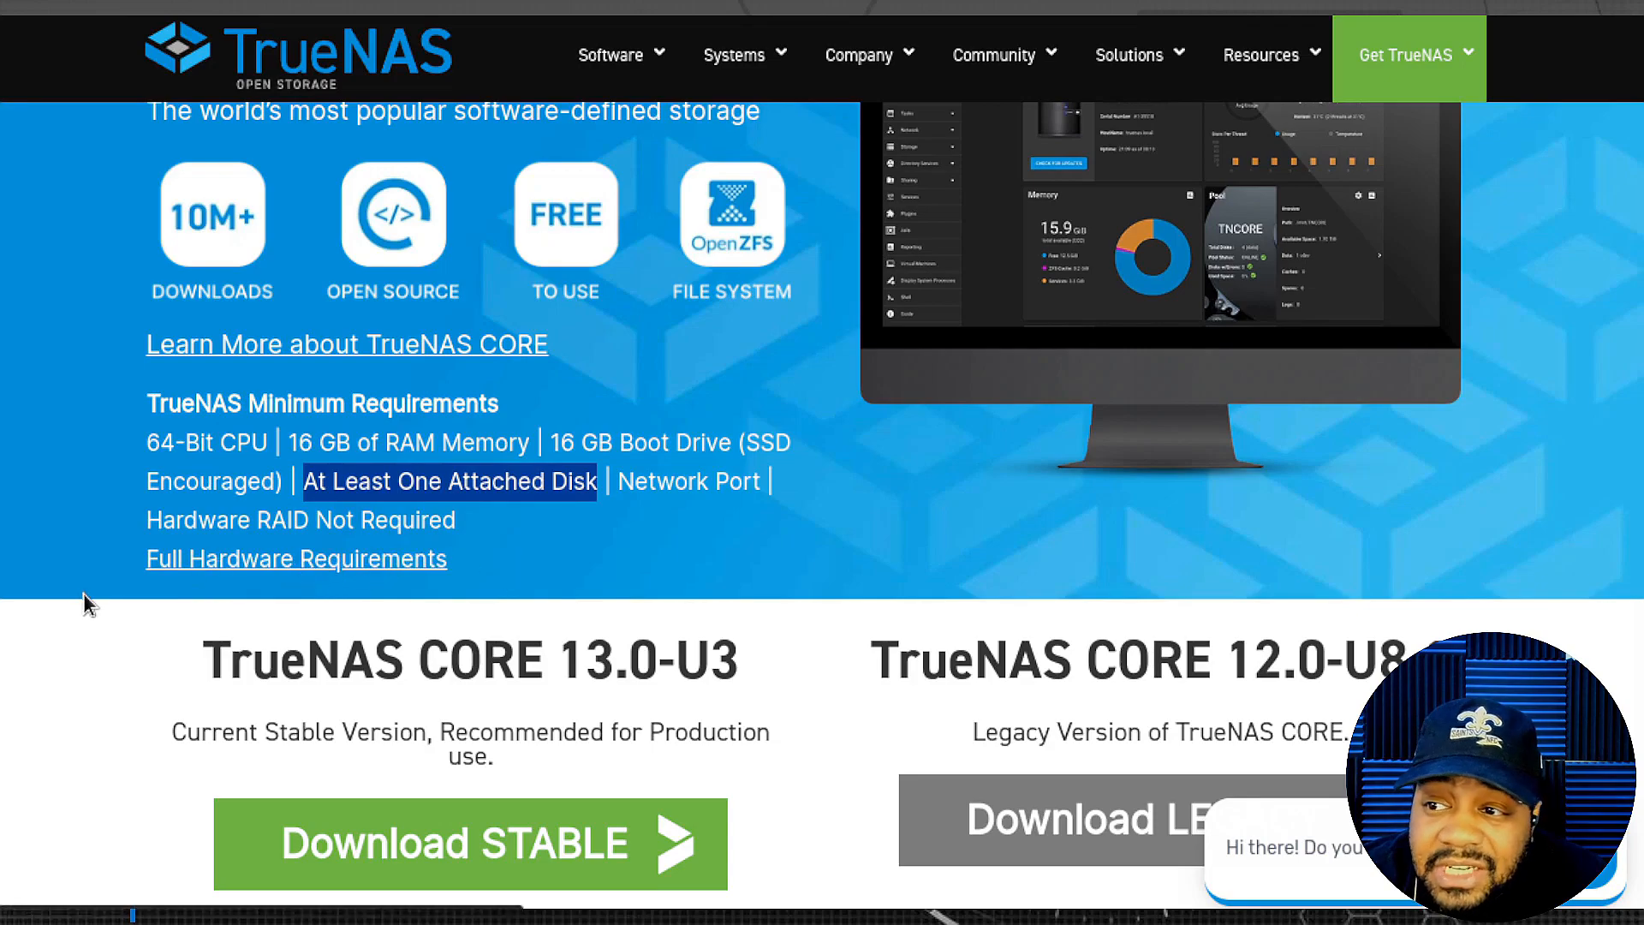
pyautogui.scroll(2, 743, 604)
pyautogui.scroll(1, 744, 604)
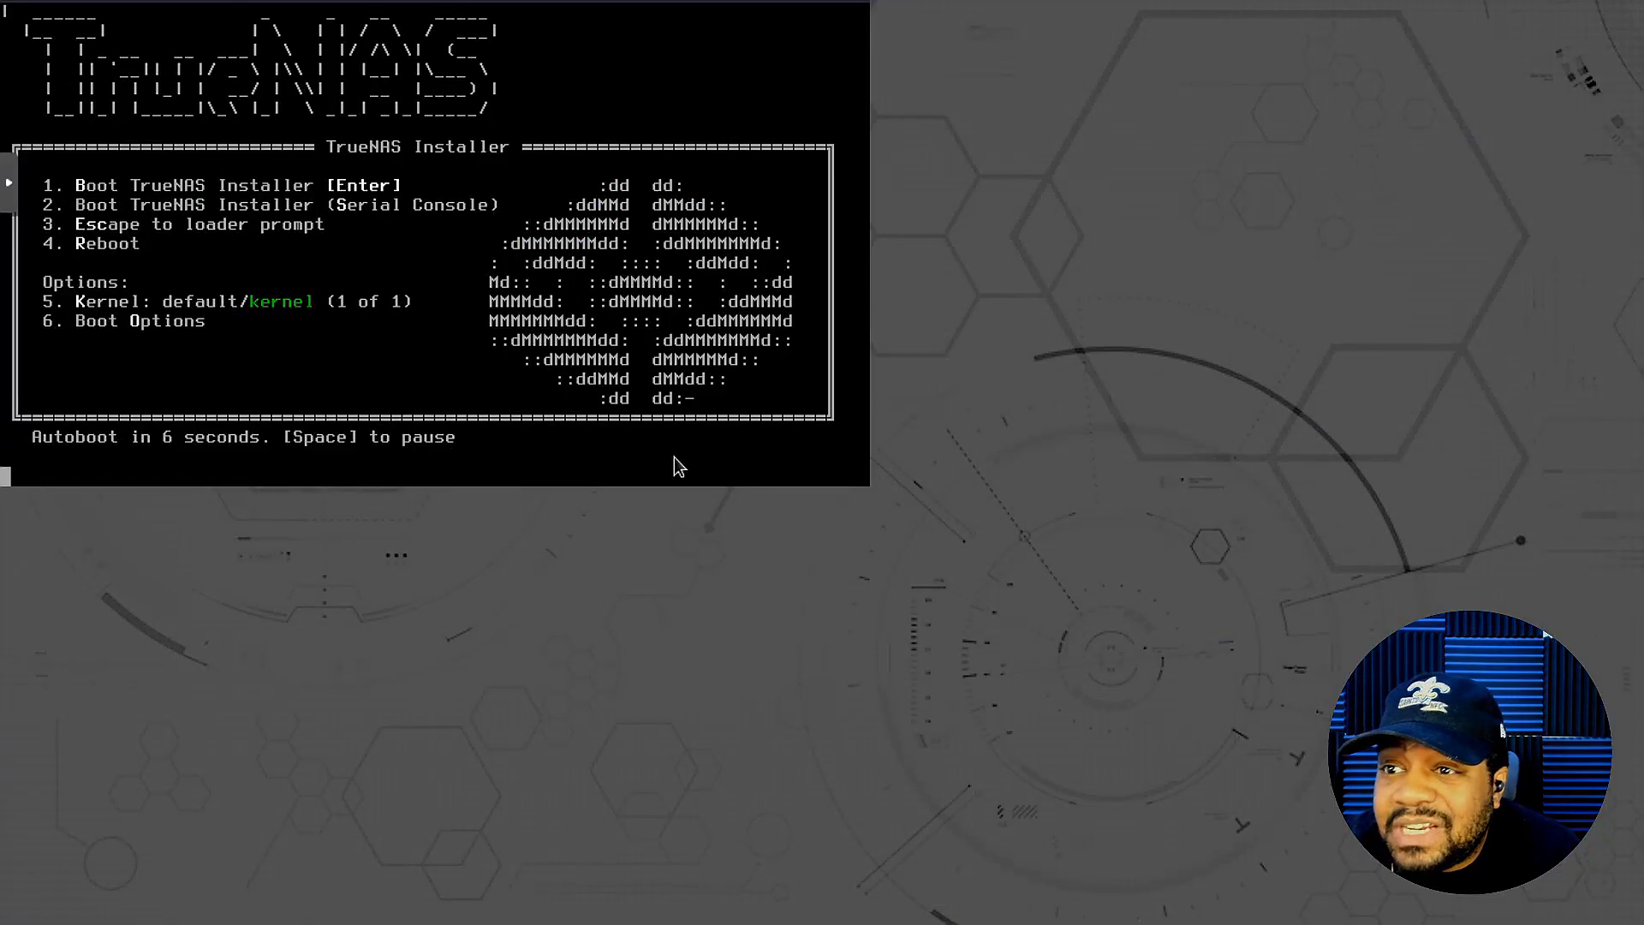
# - Escape the installer boot menu to the loader OK prompt and clear the stray entry
pyautogui.press('Up')
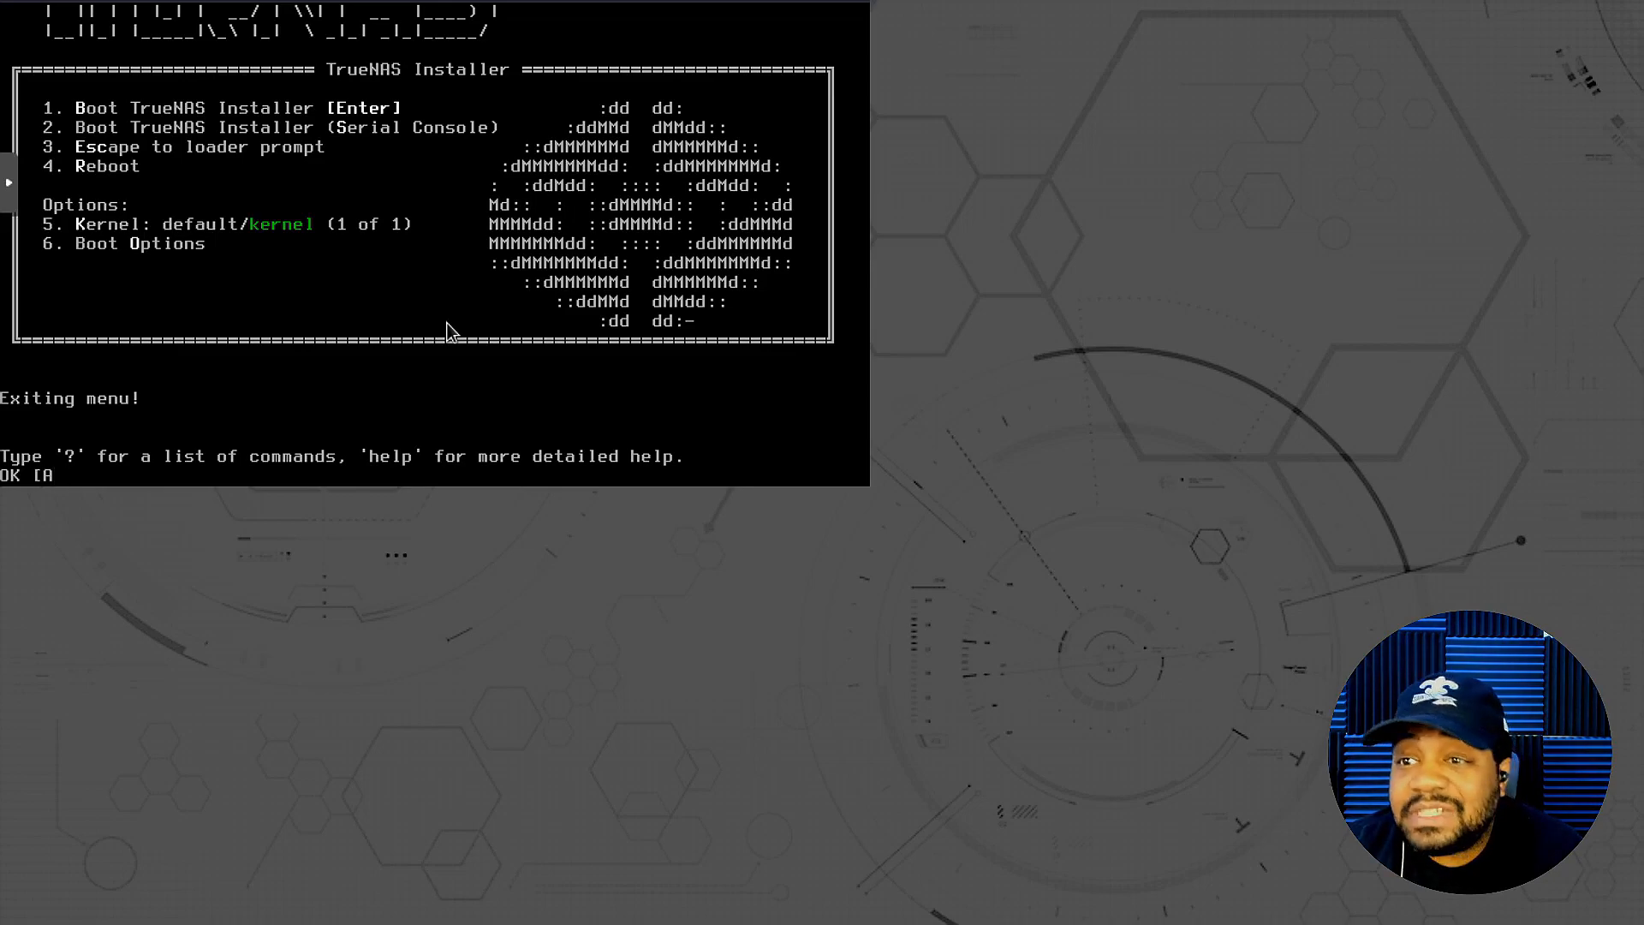
pyautogui.press('Return')
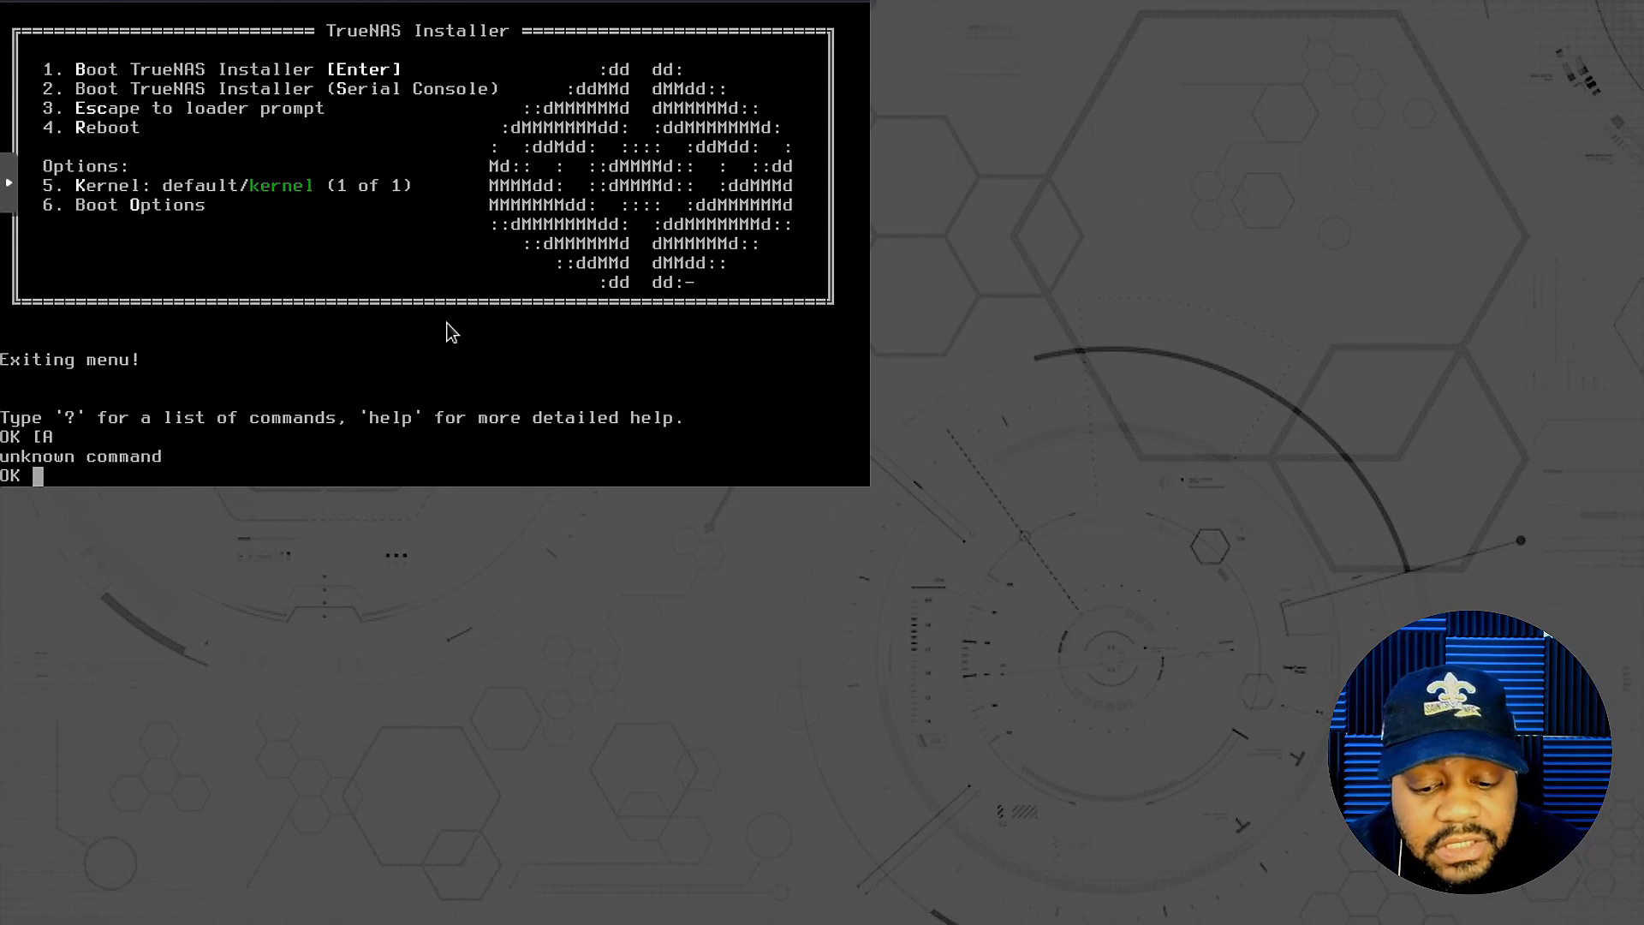
# - List the loader commands with '?', then run 'reboot' at the OK prompt
pyautogui.write('?')
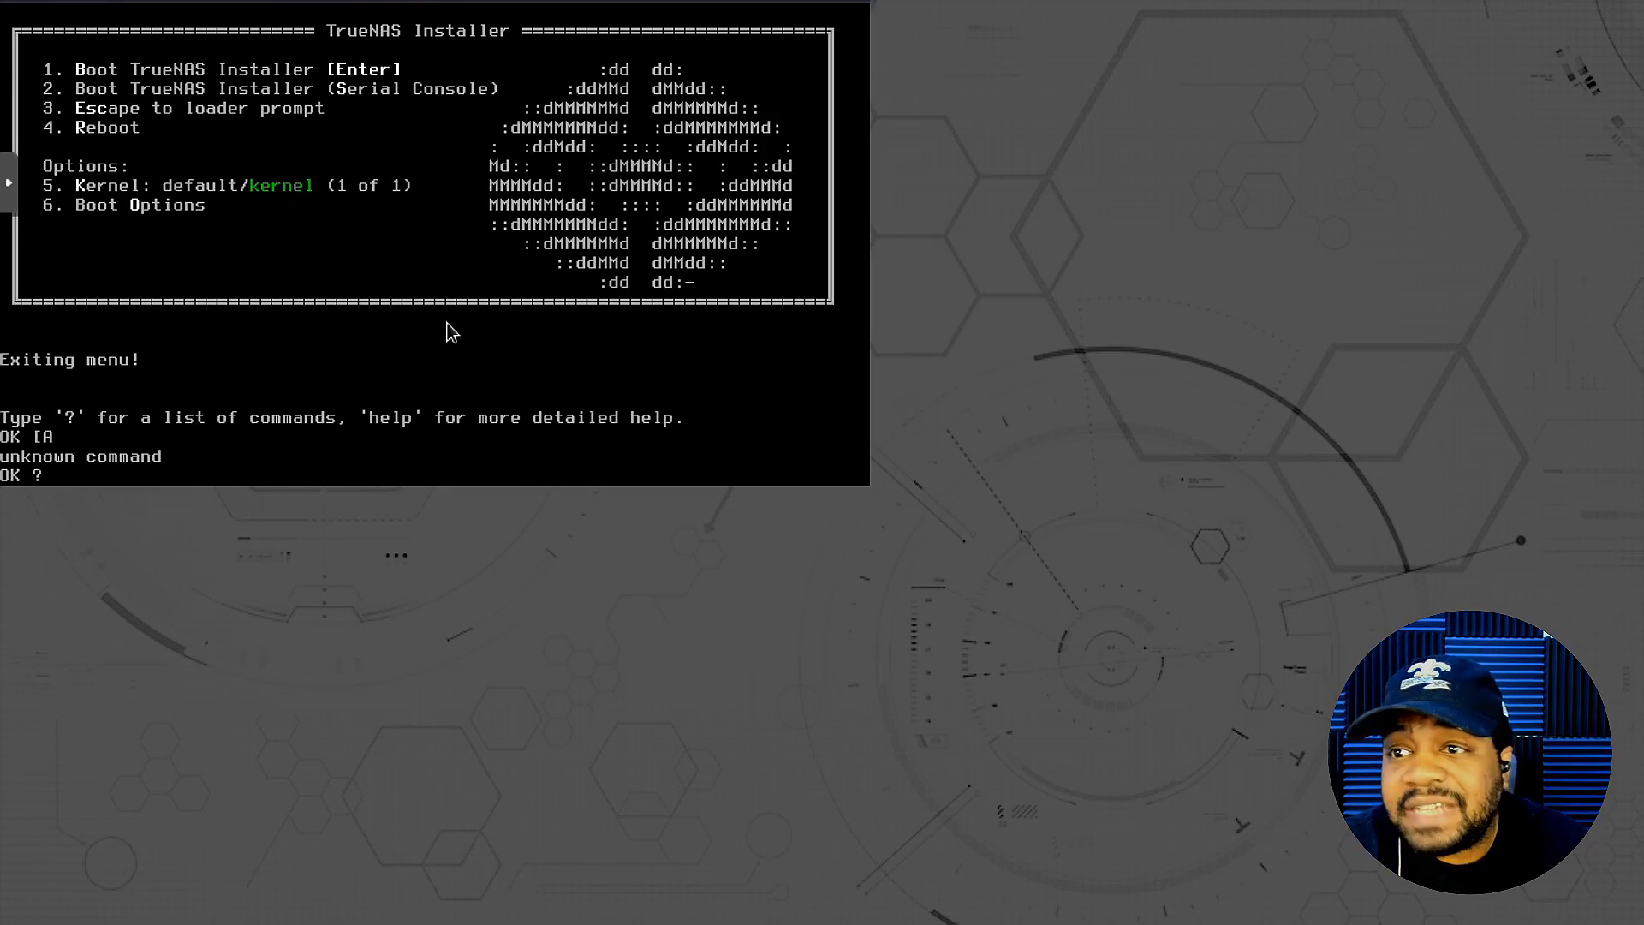
pyautogui.press('Return')
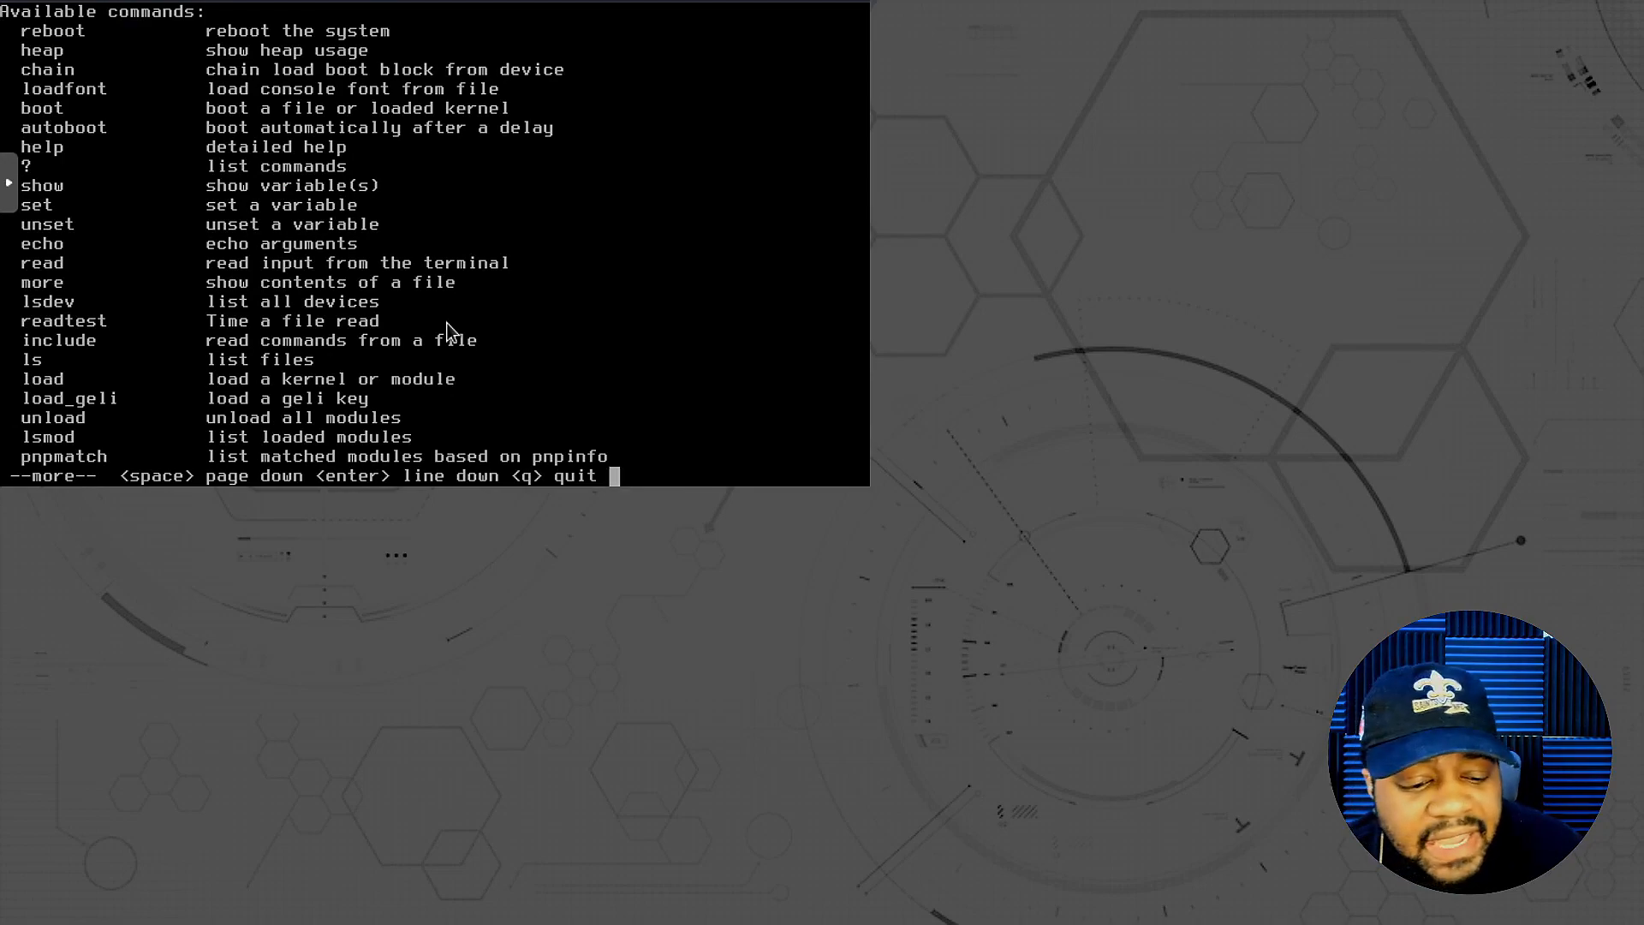
pyautogui.press('q')
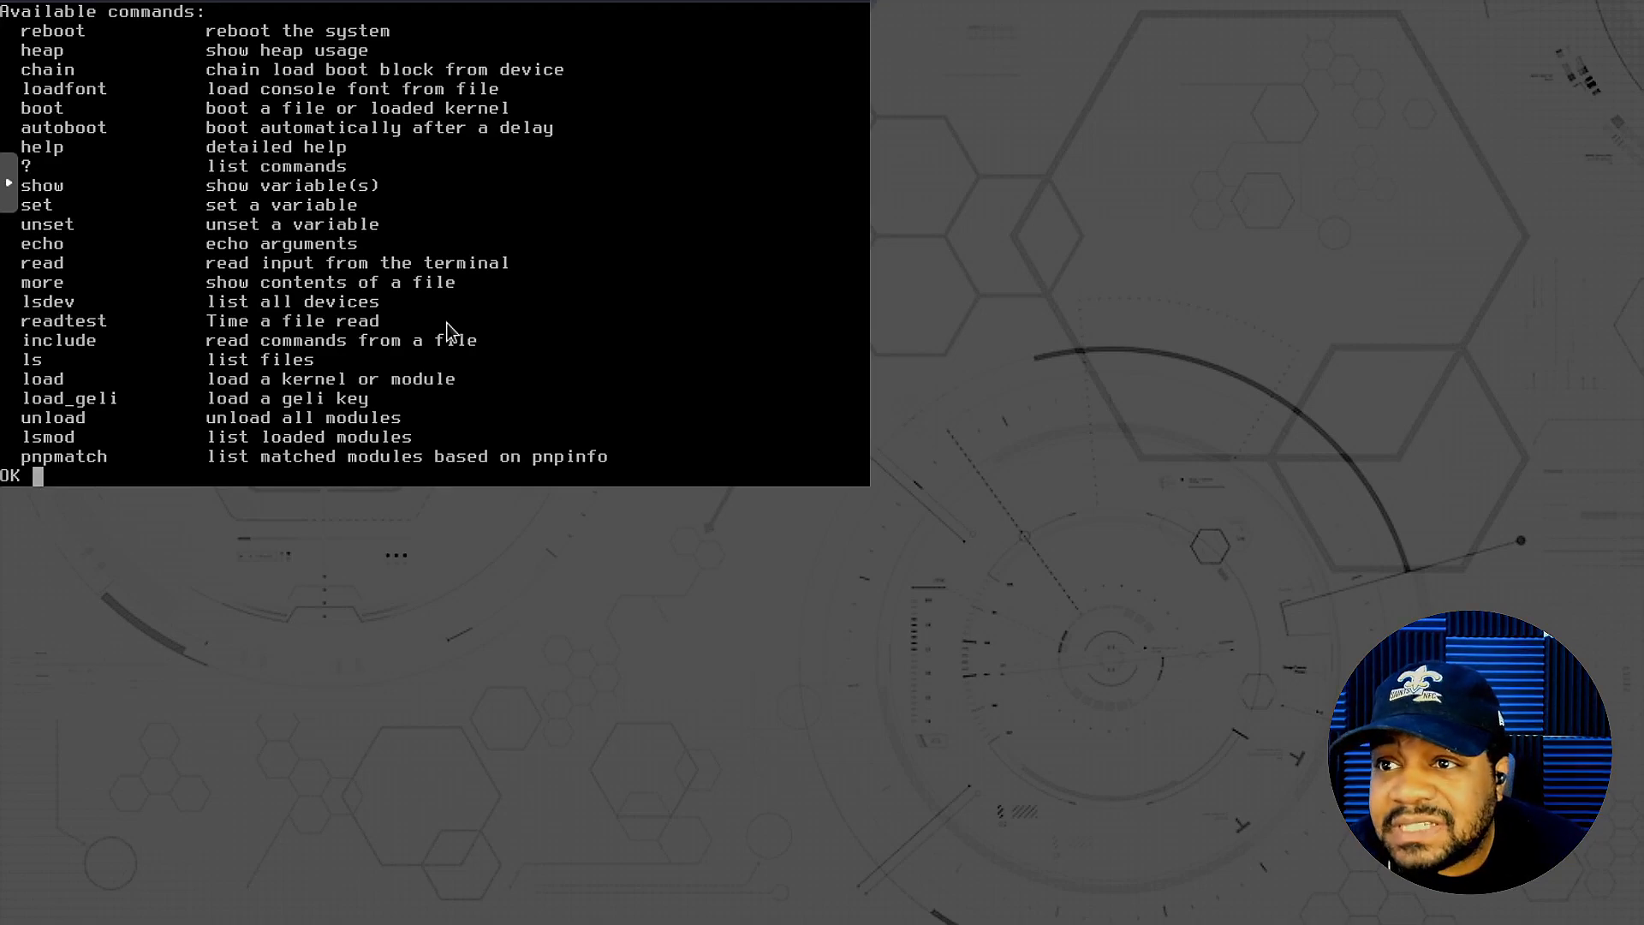
pyautogui.write('reboot')
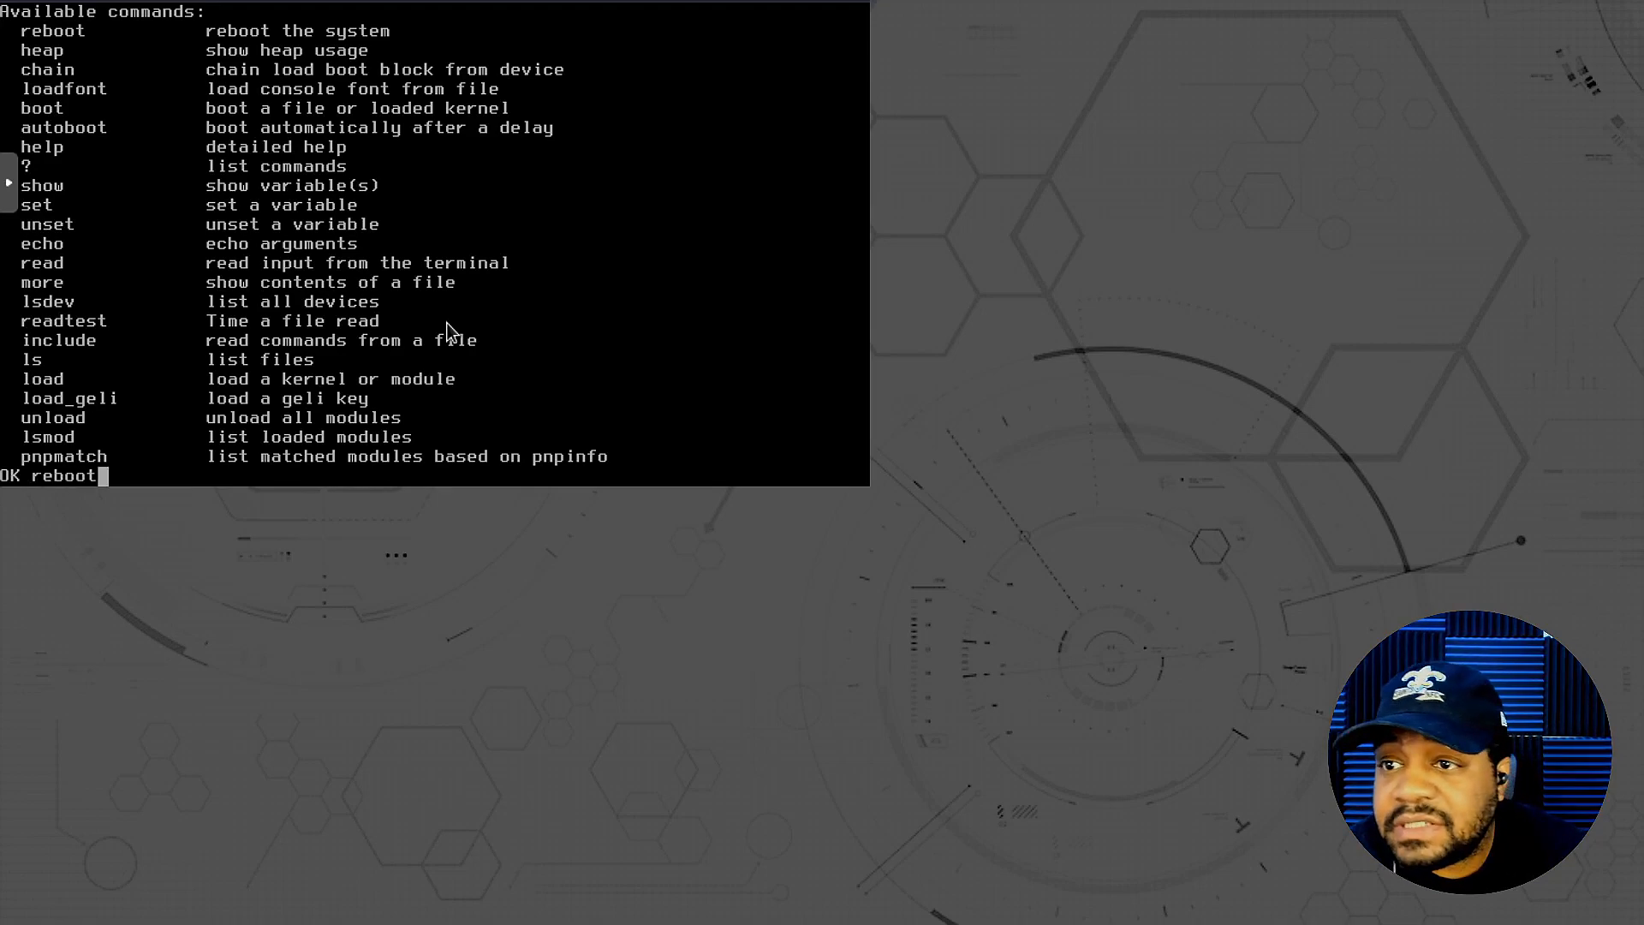
pyautogui.press('Return')
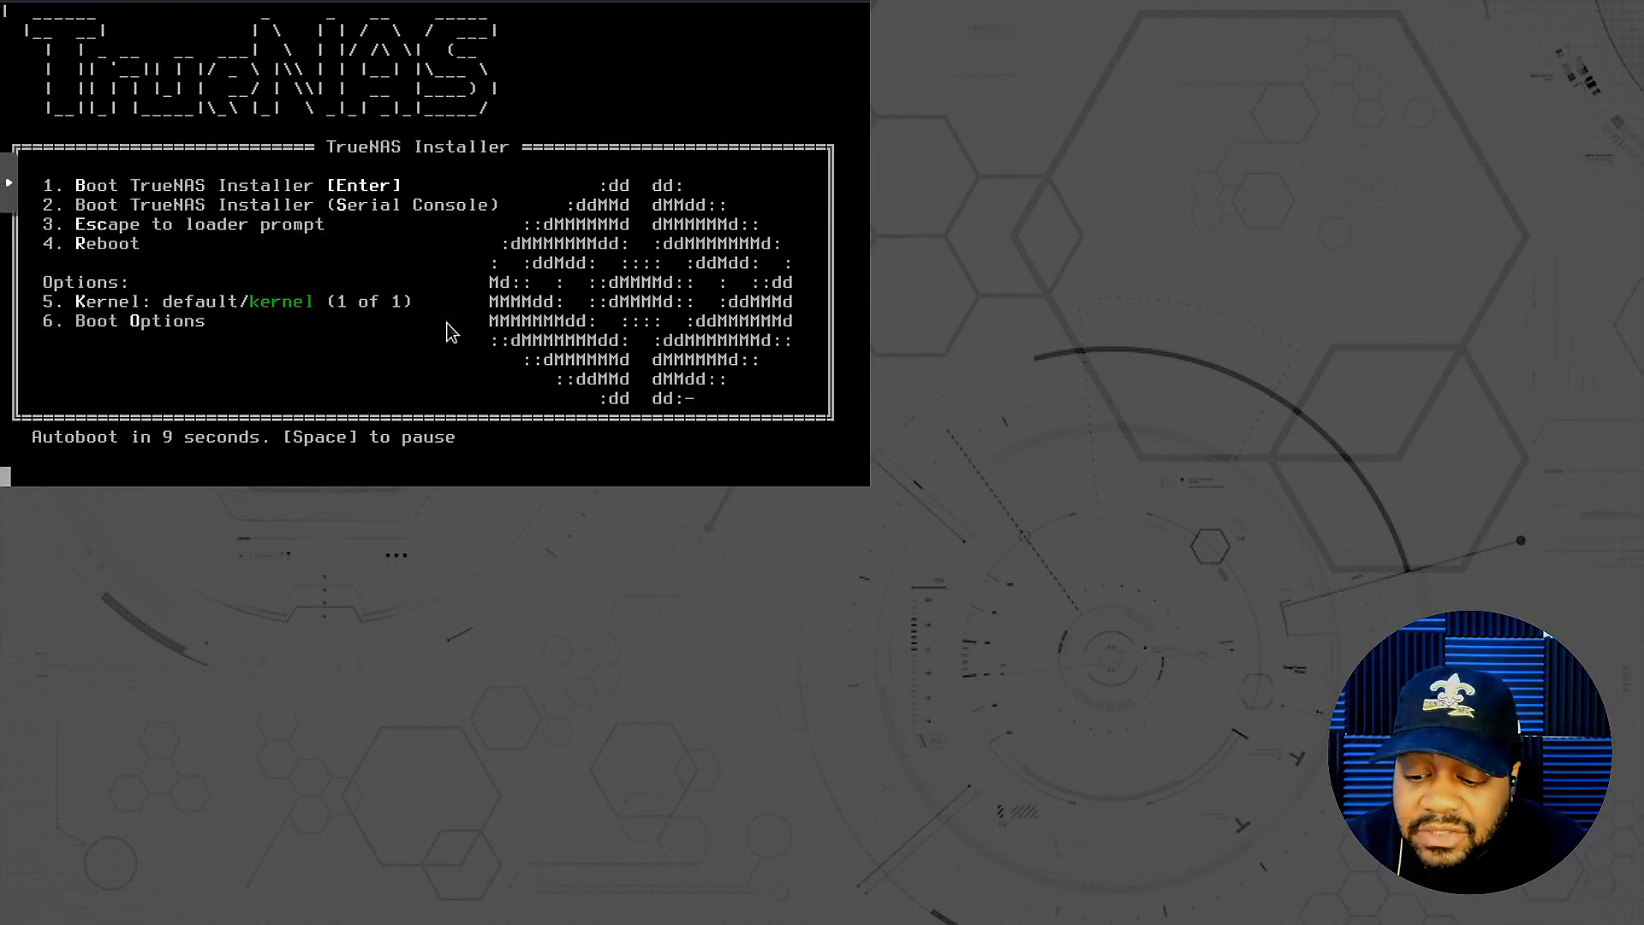
# - Skip the autoboot countdown to load the TrueNAS 13.0-U3 Console Setup menu
pyautogui.press('Return')
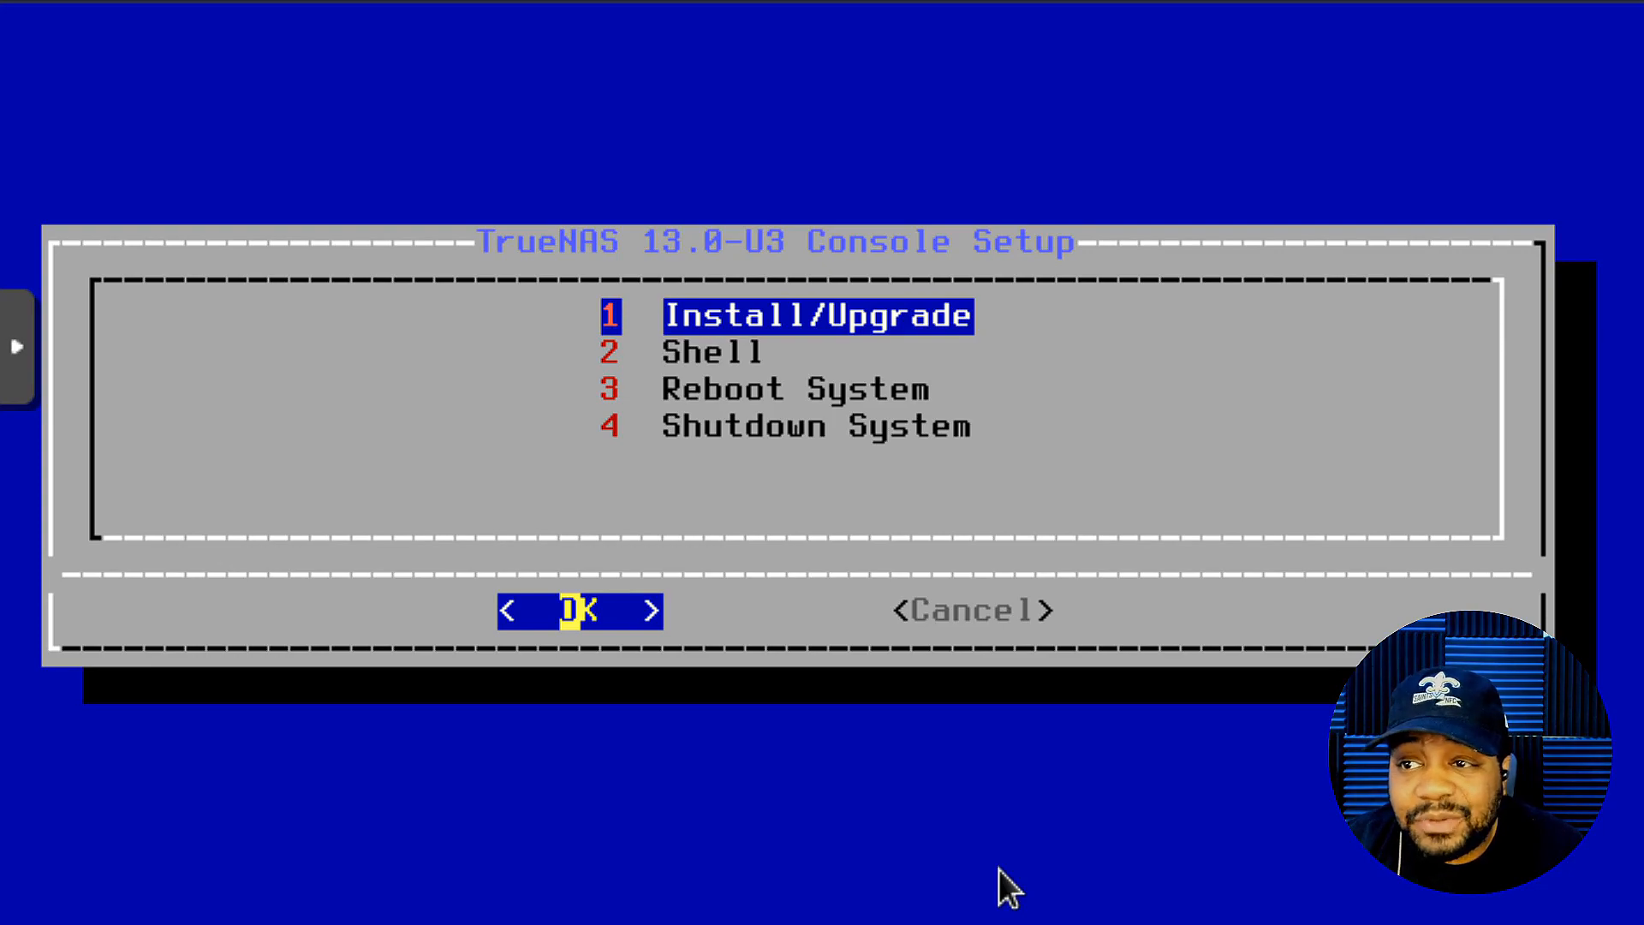
# - Accept Install/Upgrade with OK in the Console Setup menu
pyautogui.press('Tab')
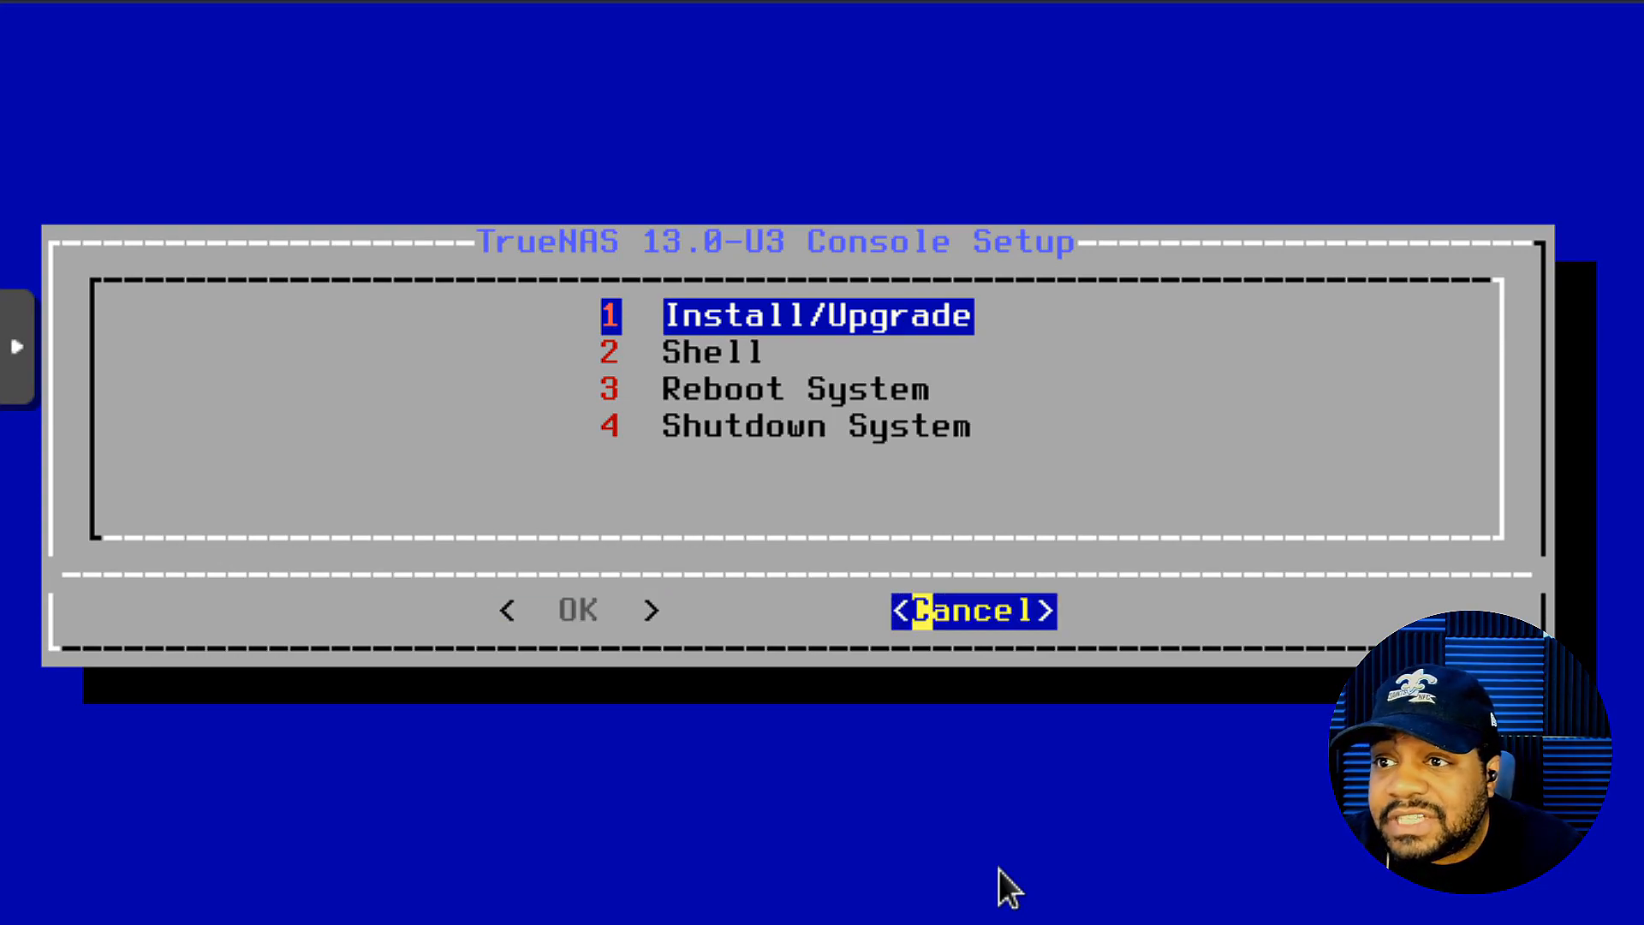
pyautogui.press('Tab')
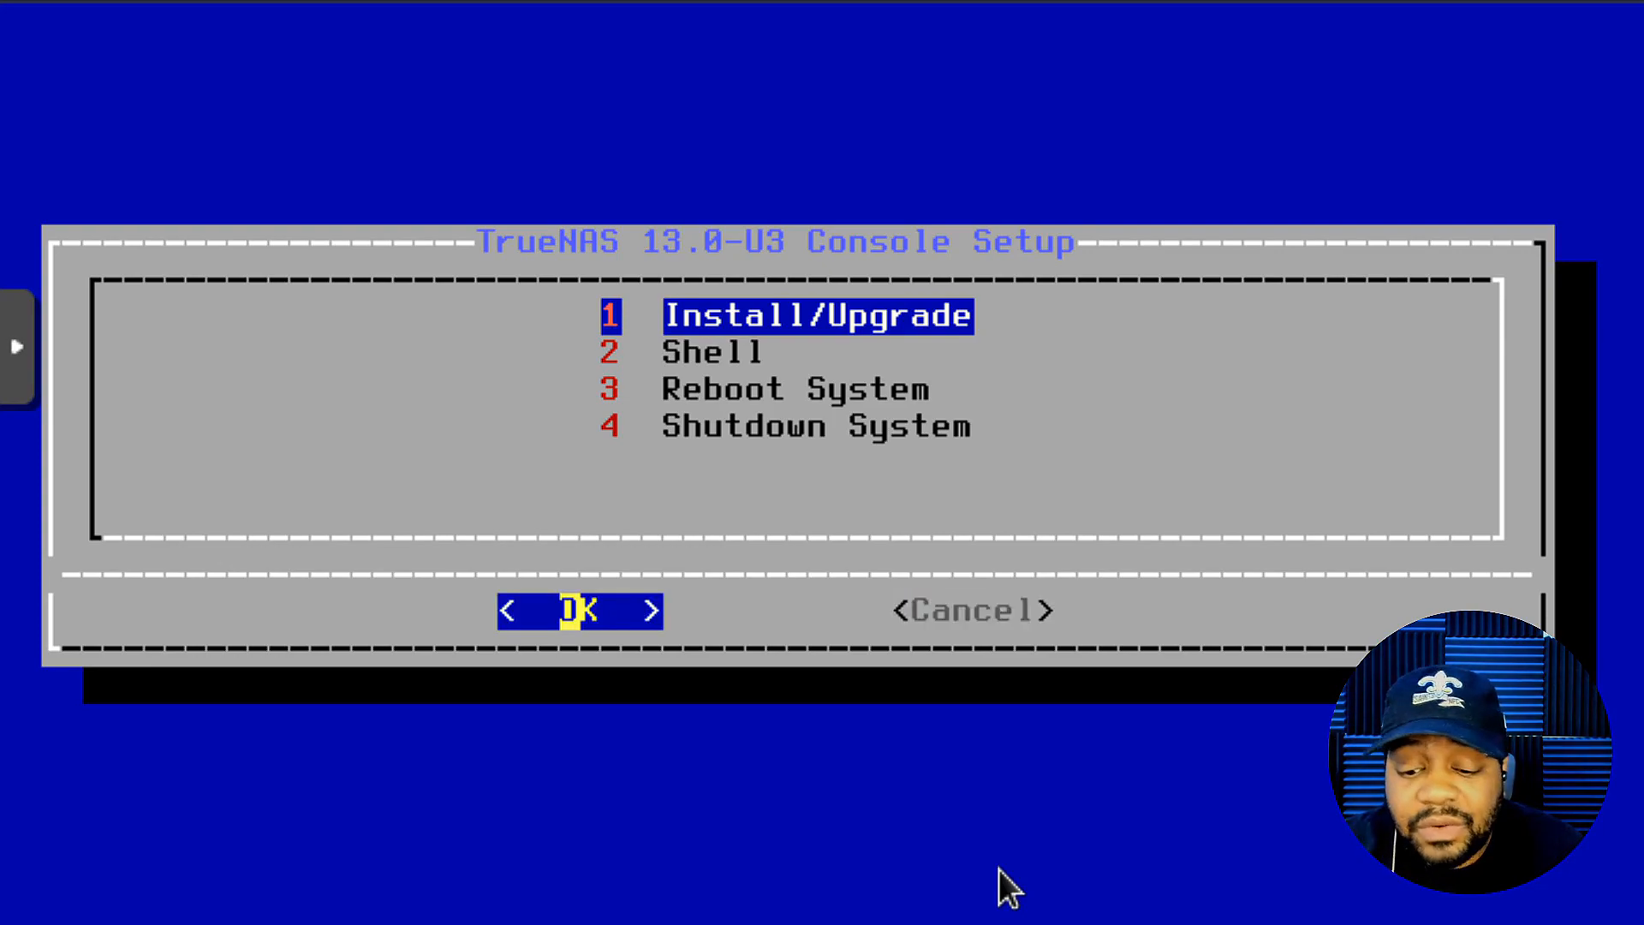
pyautogui.press('Return')
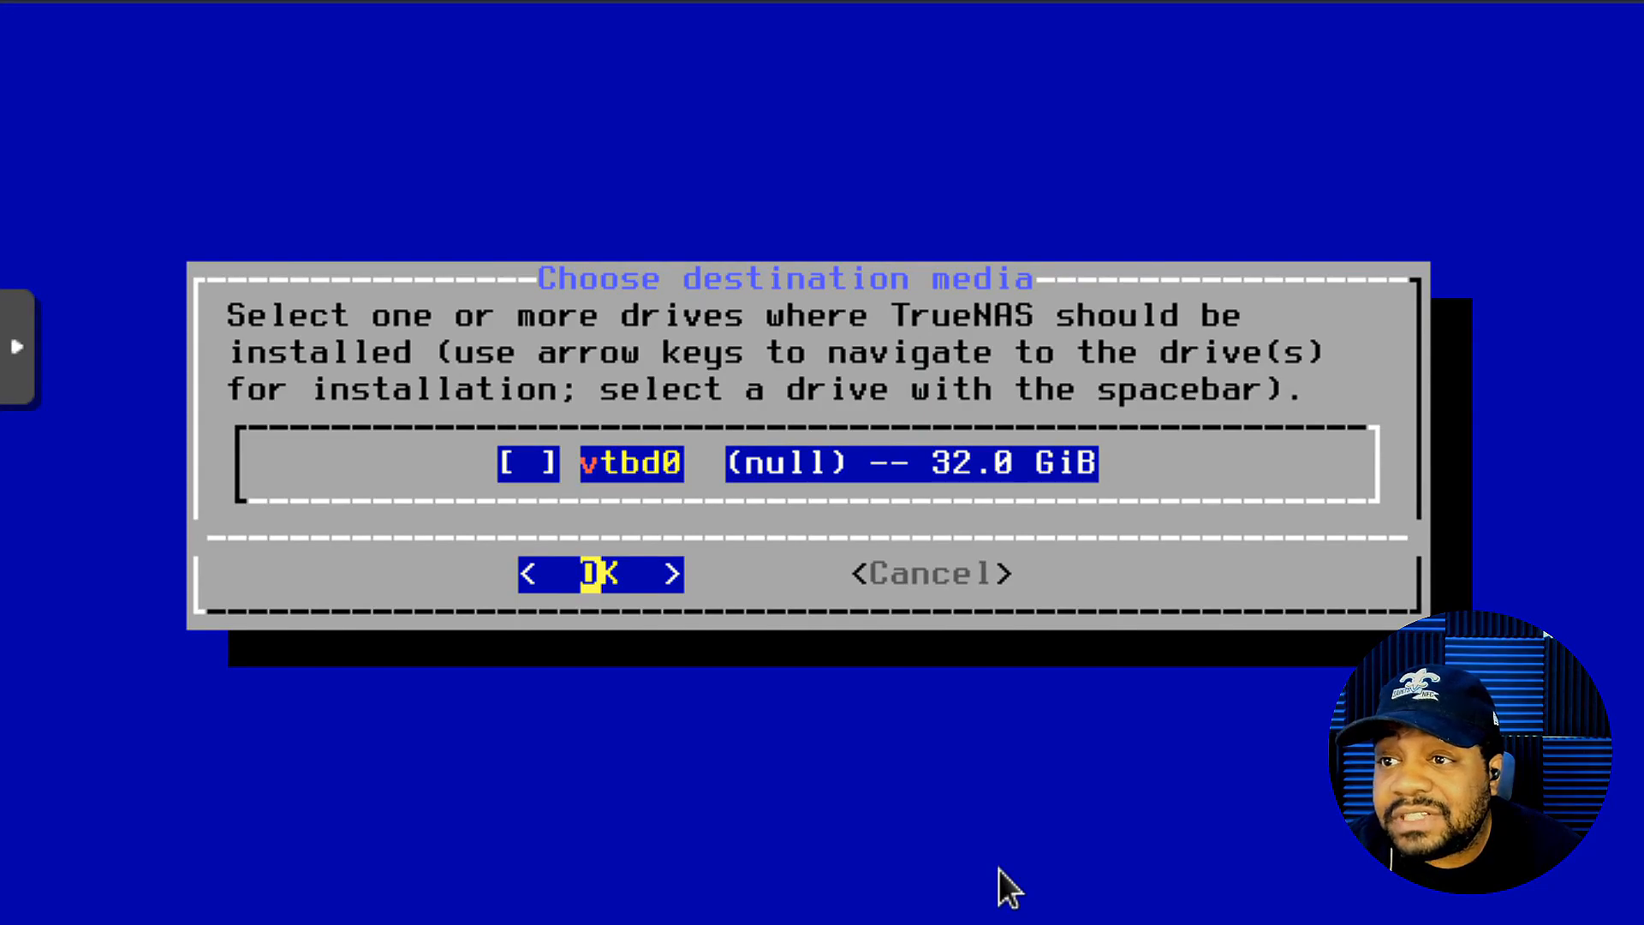
# - Tick the 32.0 GiB vtbd0 drive as install destination and confirm with OK
pyautogui.press('space')
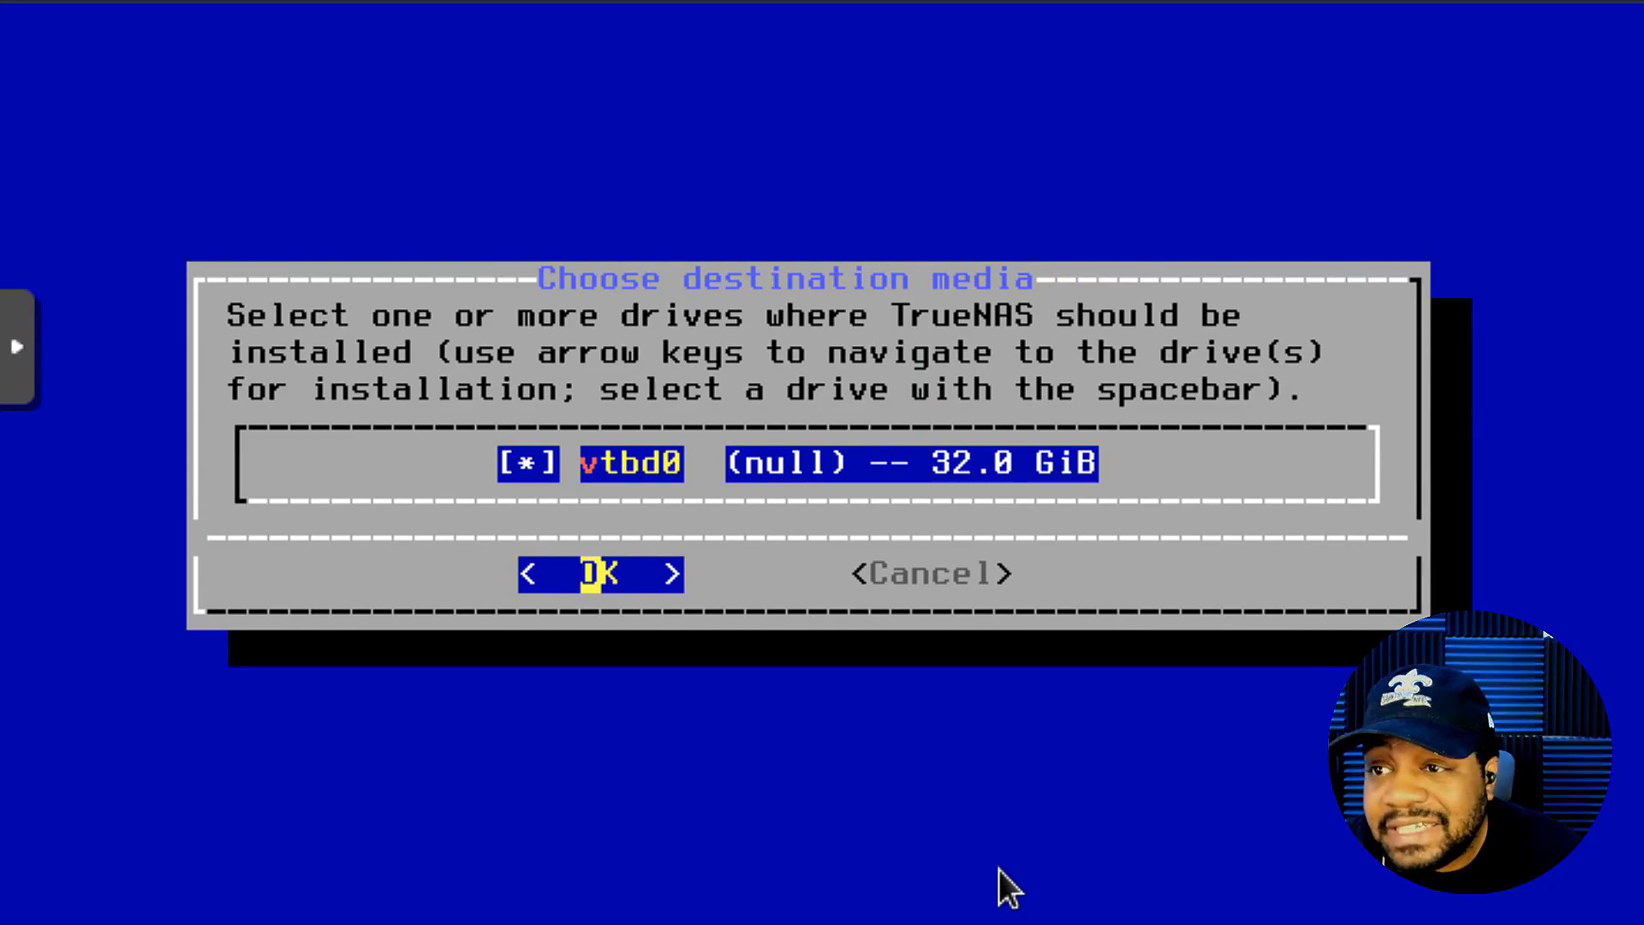
pyautogui.press('Return')
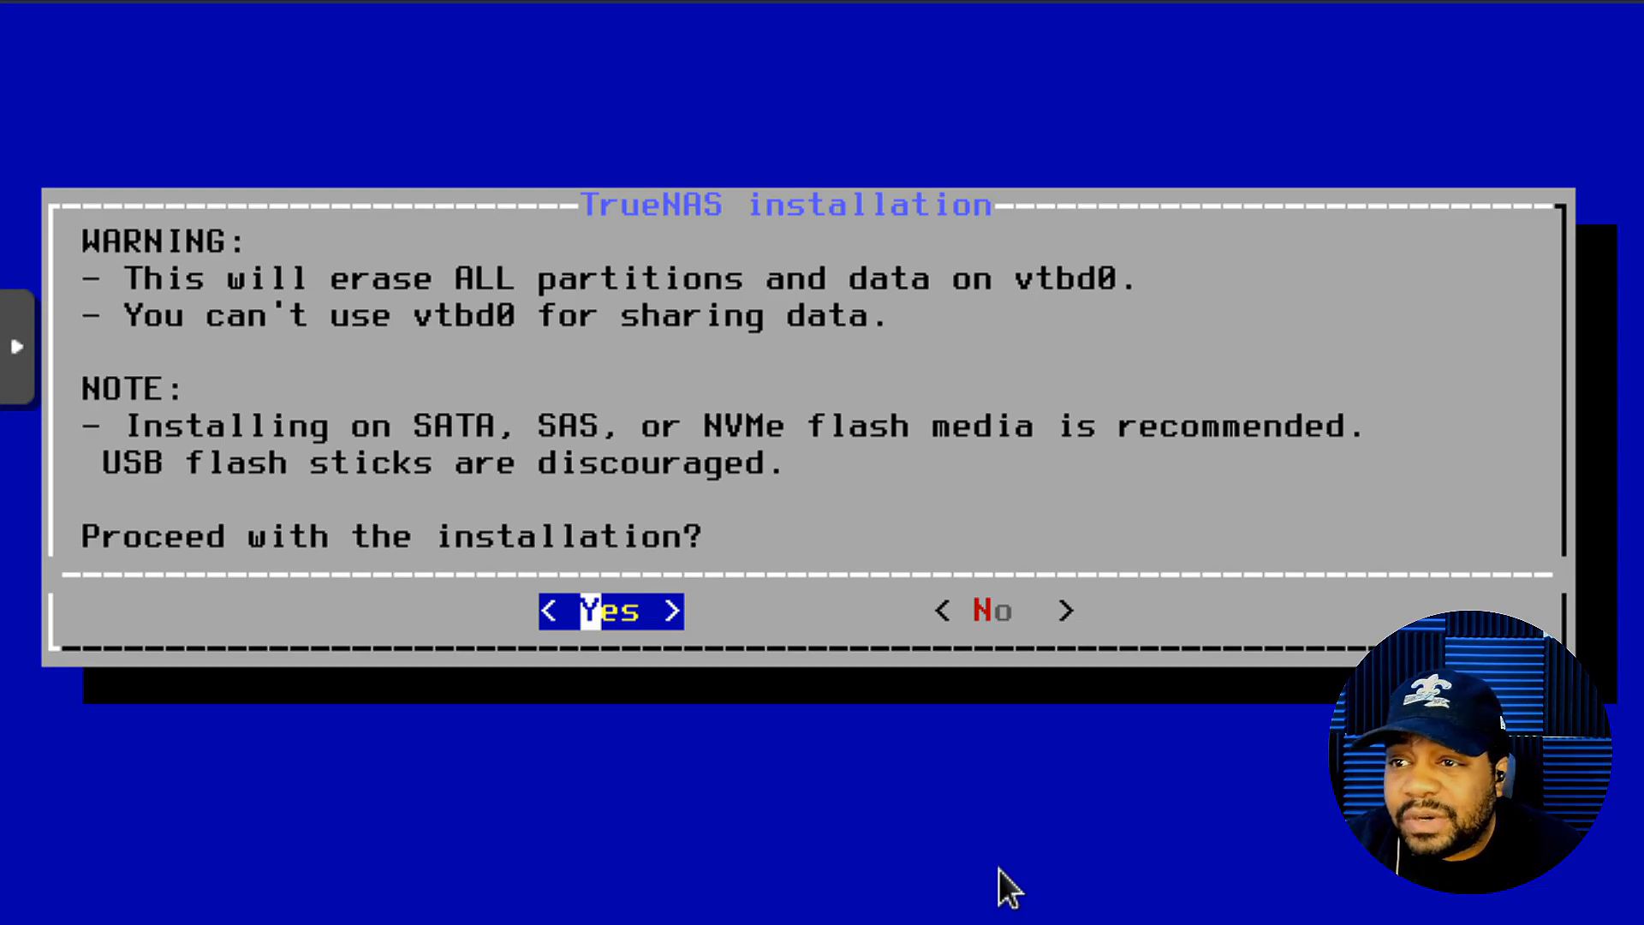
# - Confirm erasing vtbd0, then enter the root password and its confirmation and accept
pyautogui.press('Return')
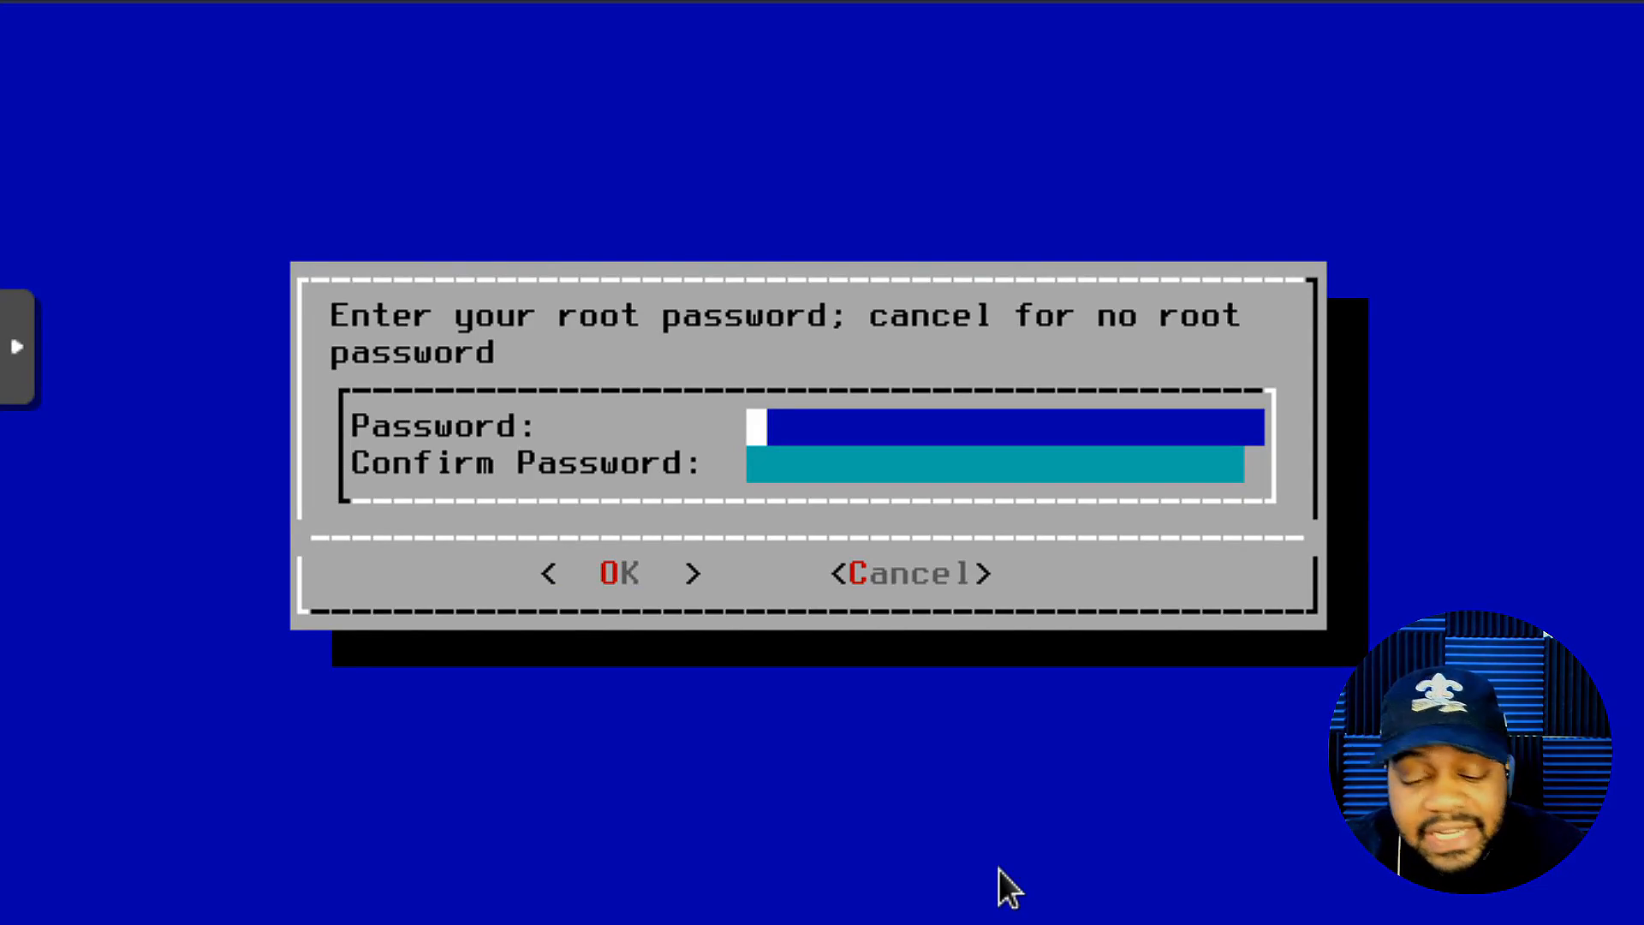
pyautogui.write('*****')
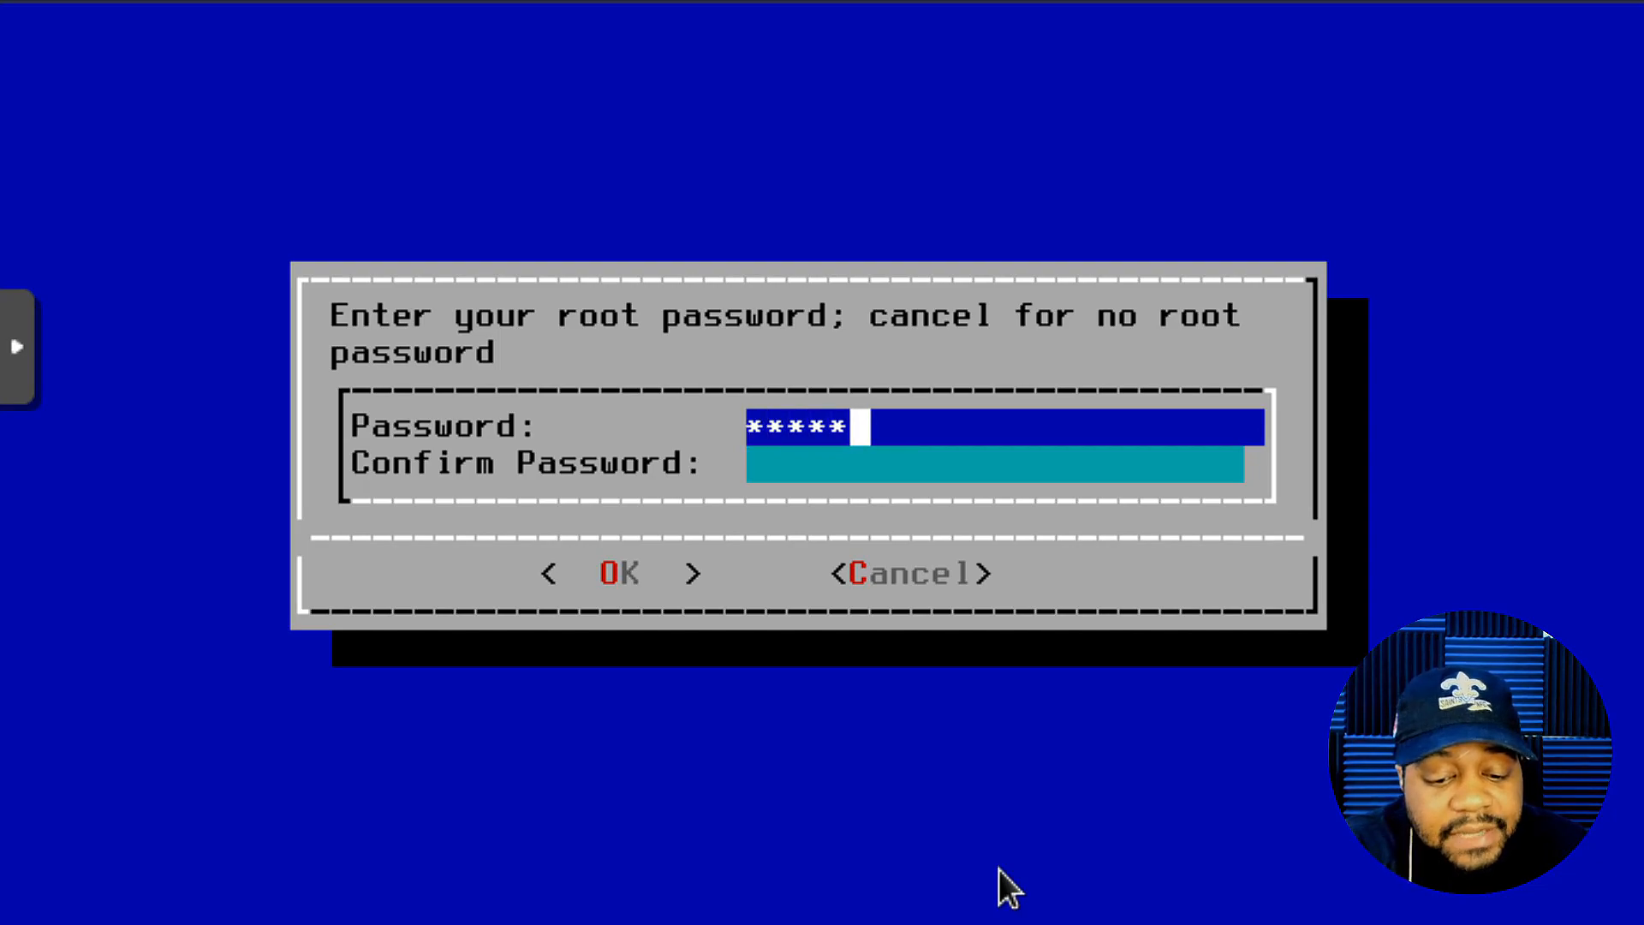
pyautogui.write('****')
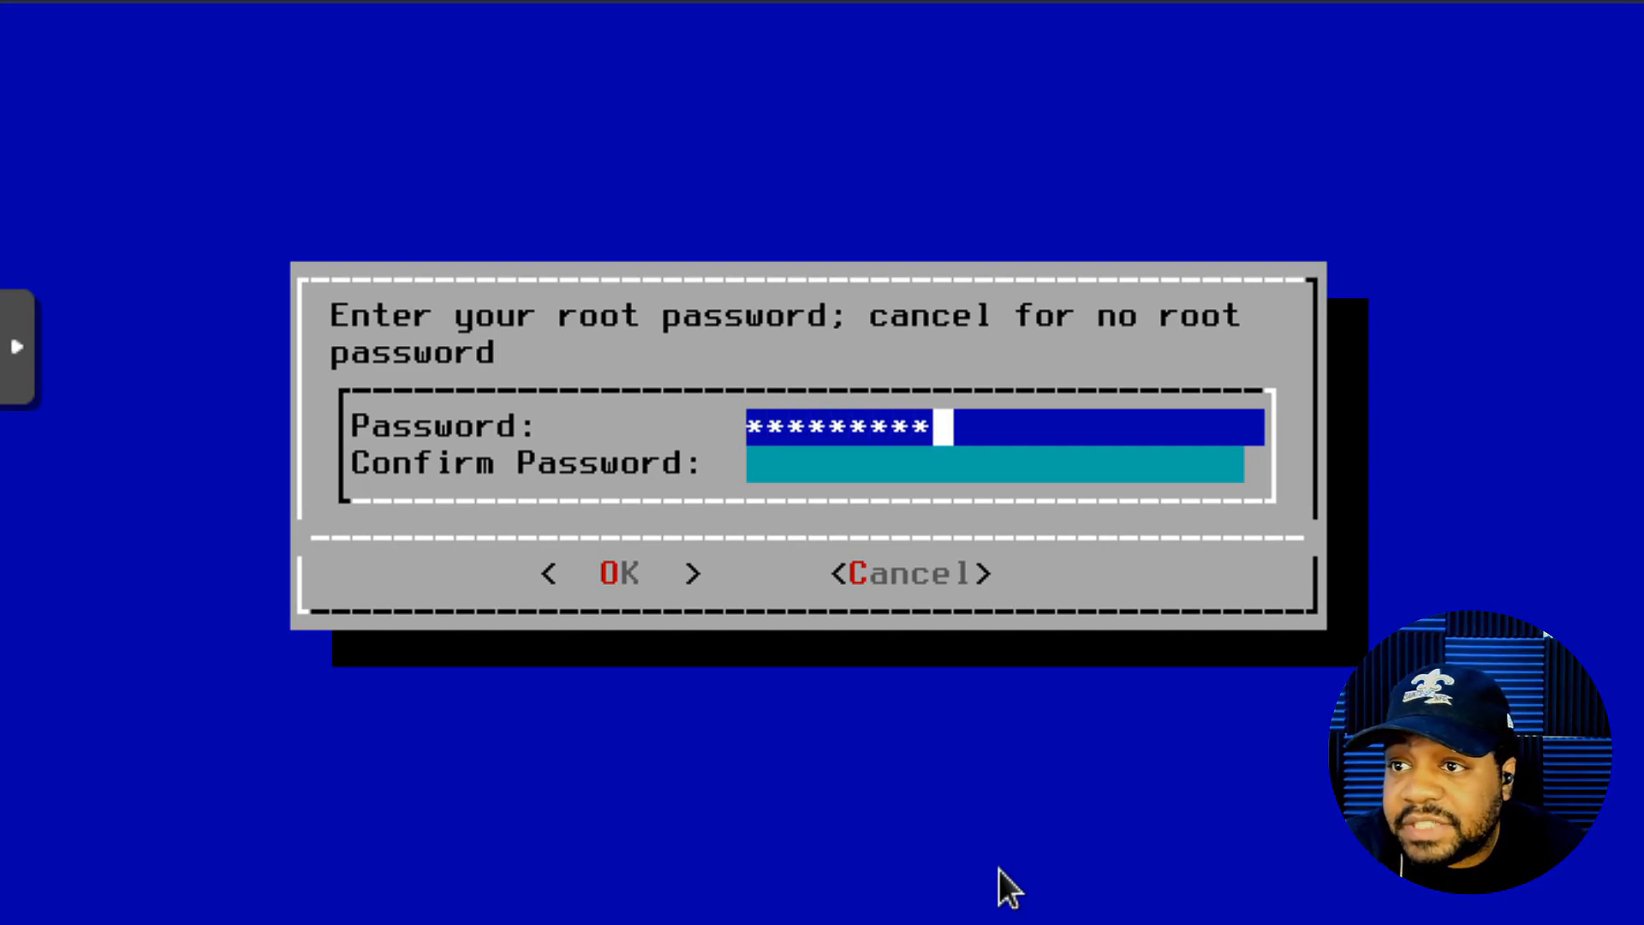
pyautogui.press('Down')
pyautogui.write('*****')
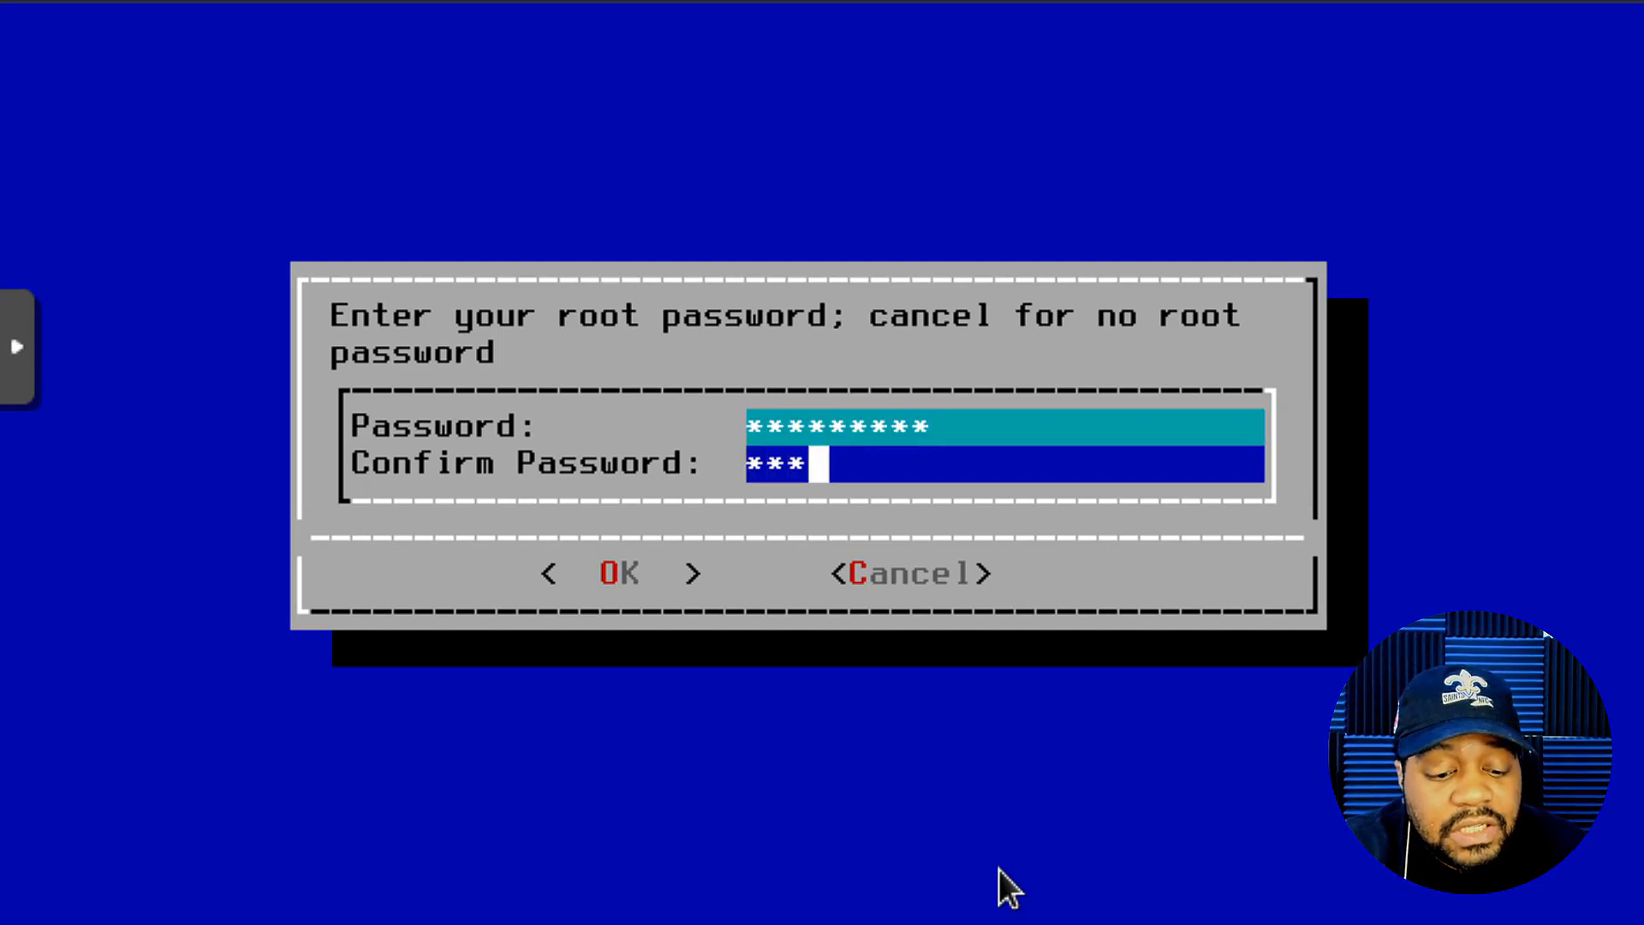
pyautogui.write('****')
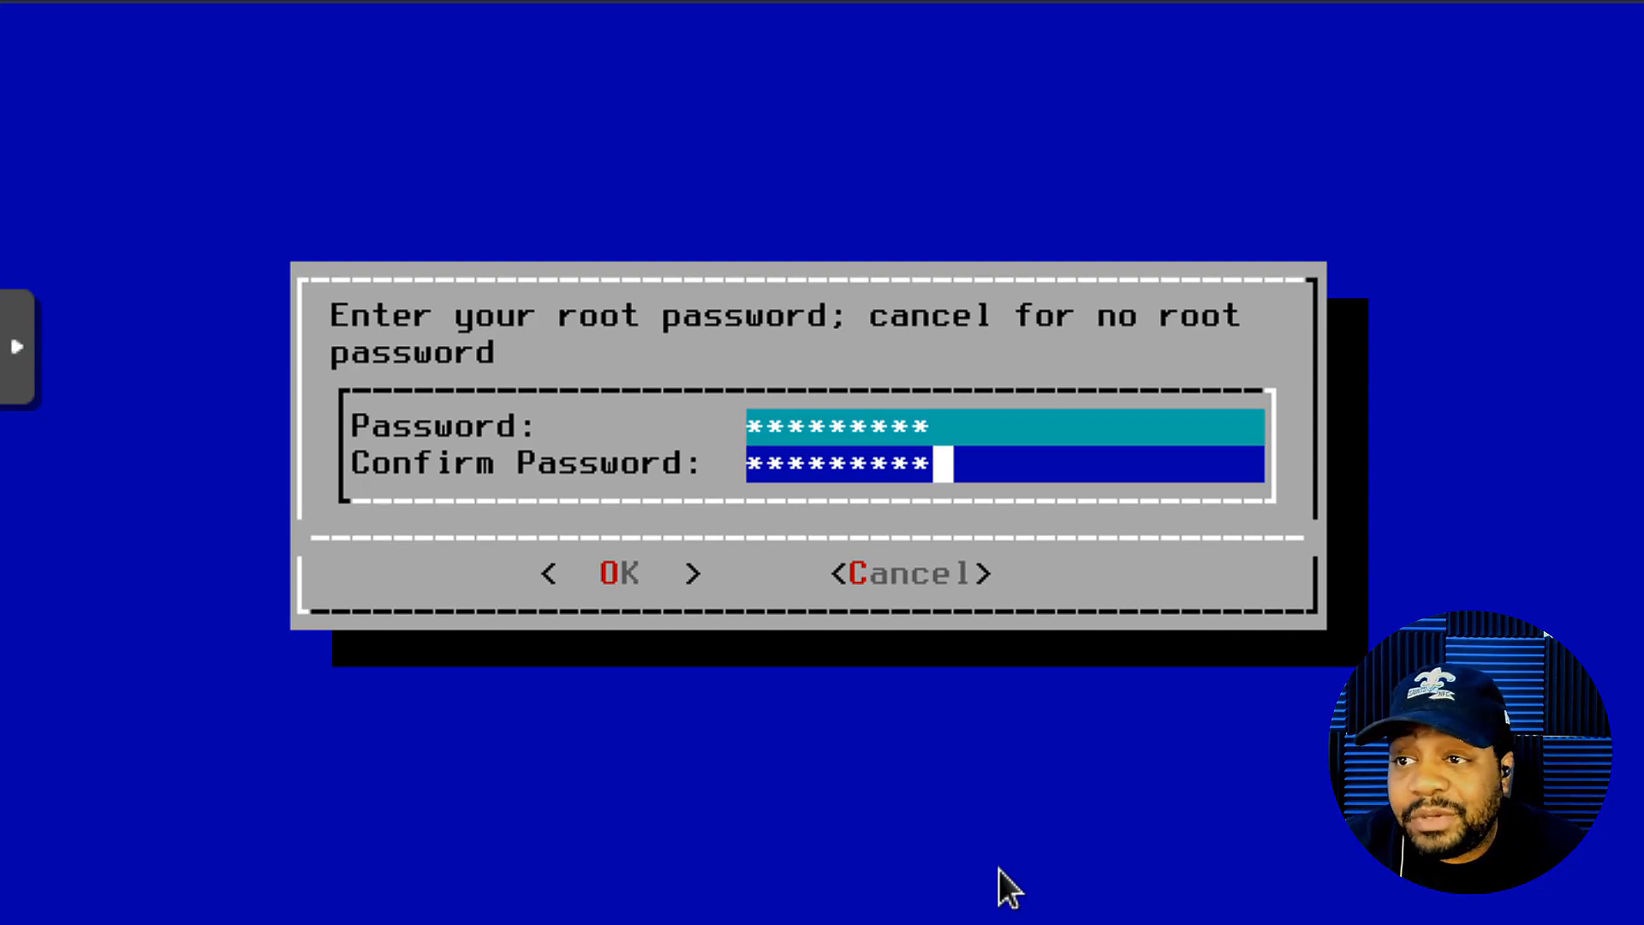
pyautogui.press('Tab')
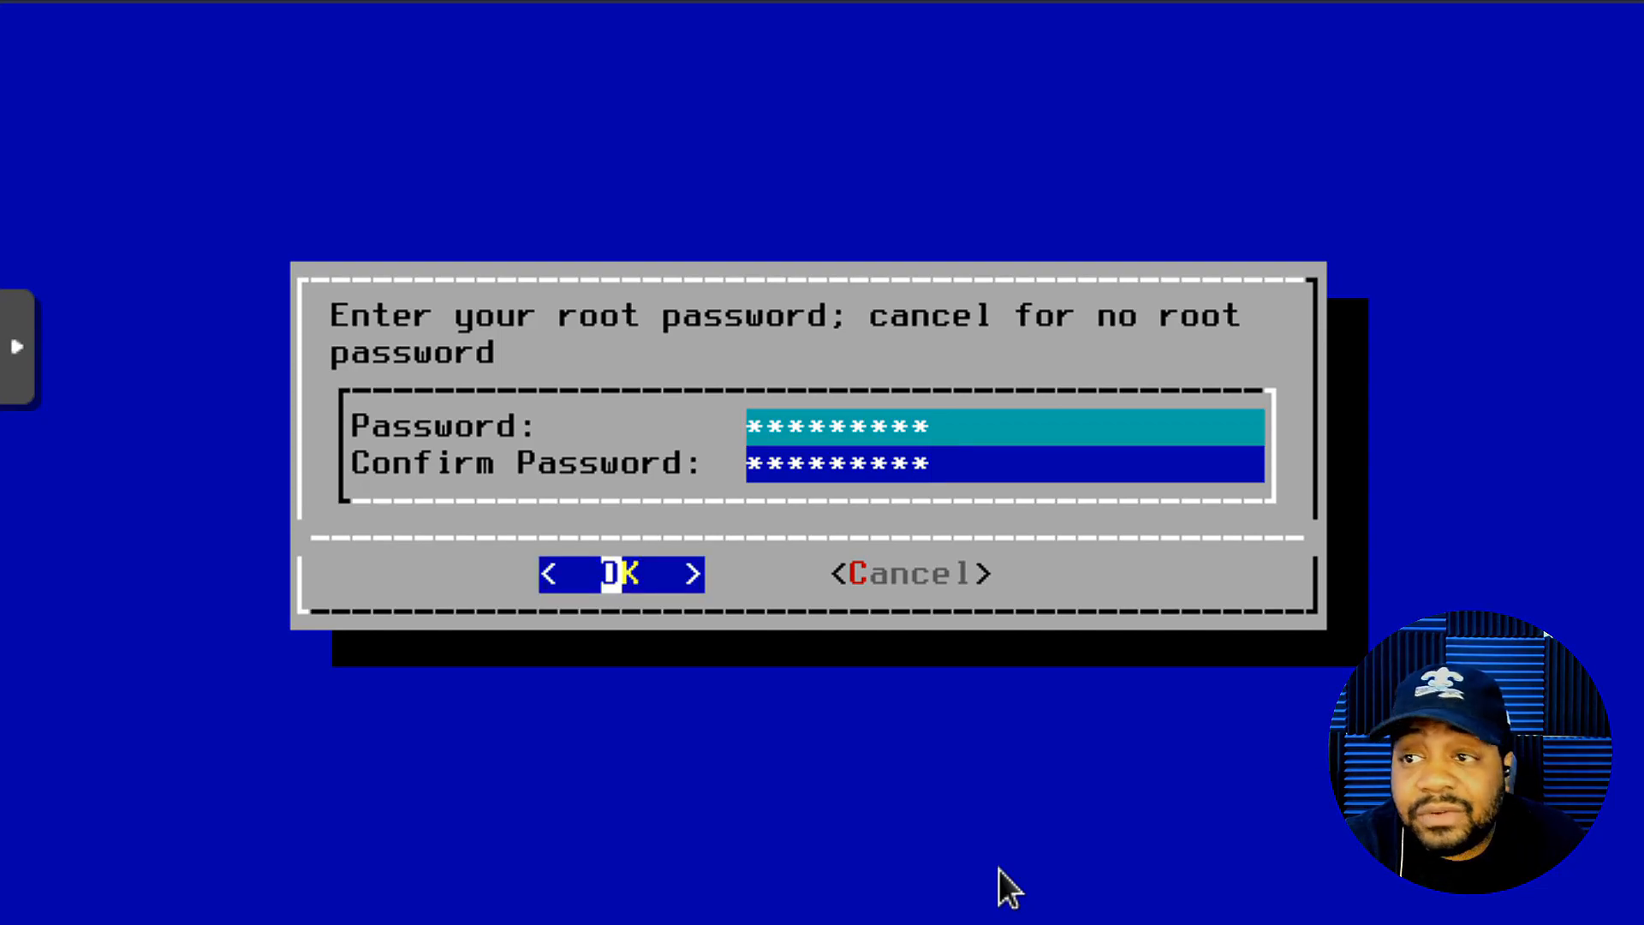
pyautogui.press('Return')
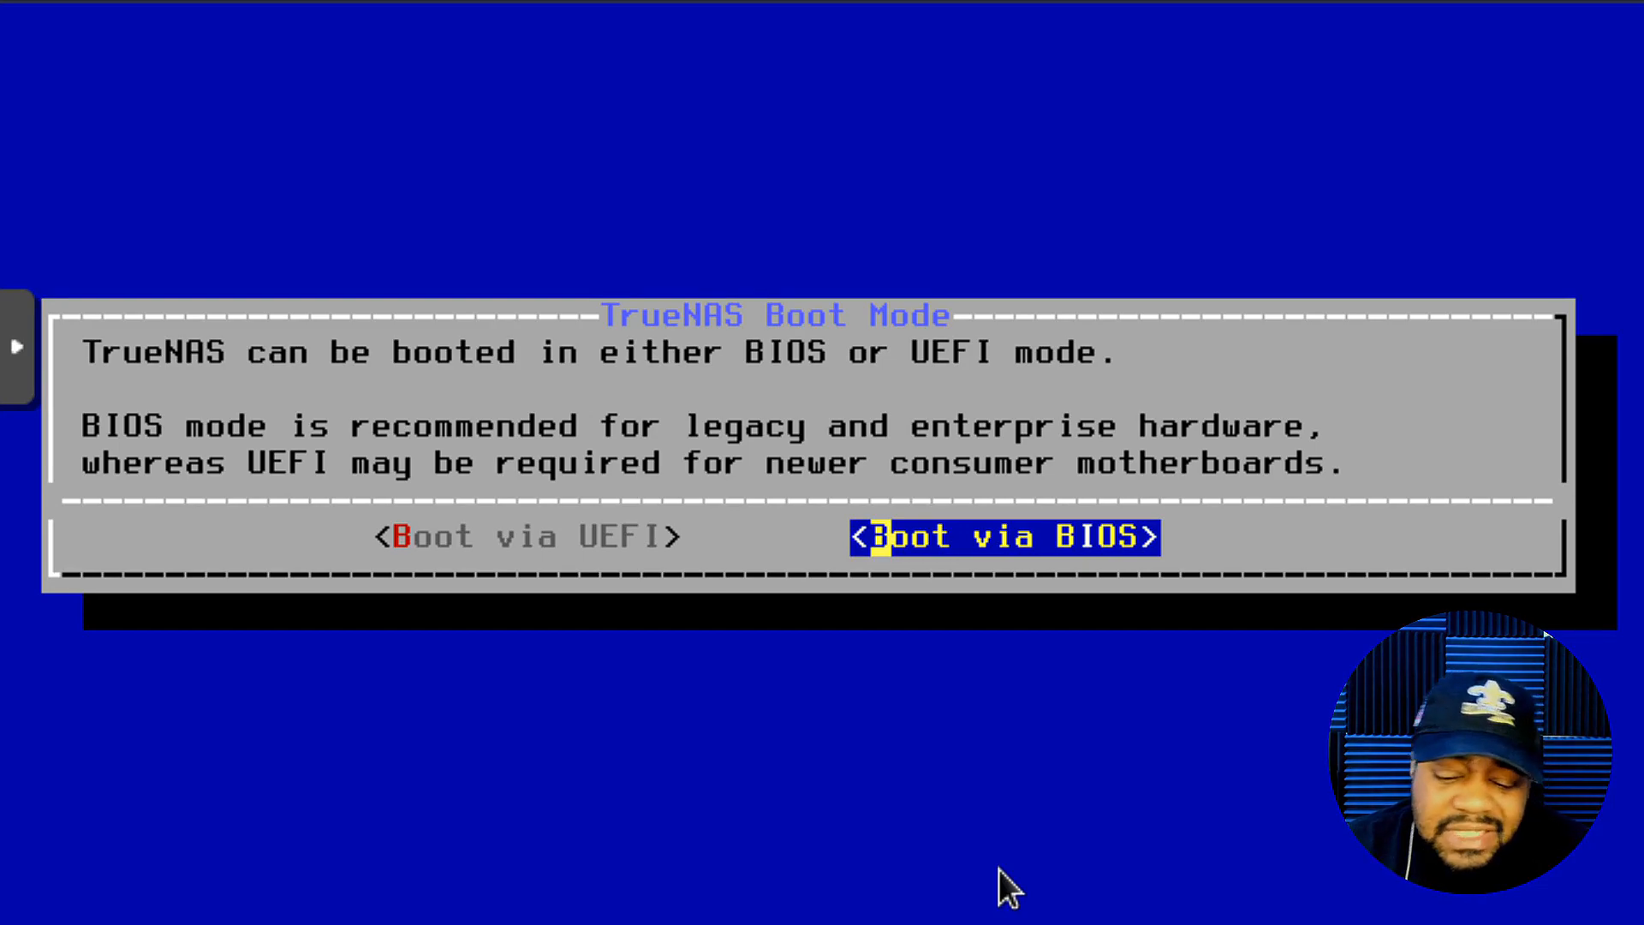
# - Choose Boot via BIOS so the installation onto vtbd0 runs to completion
pyautogui.press('Return')
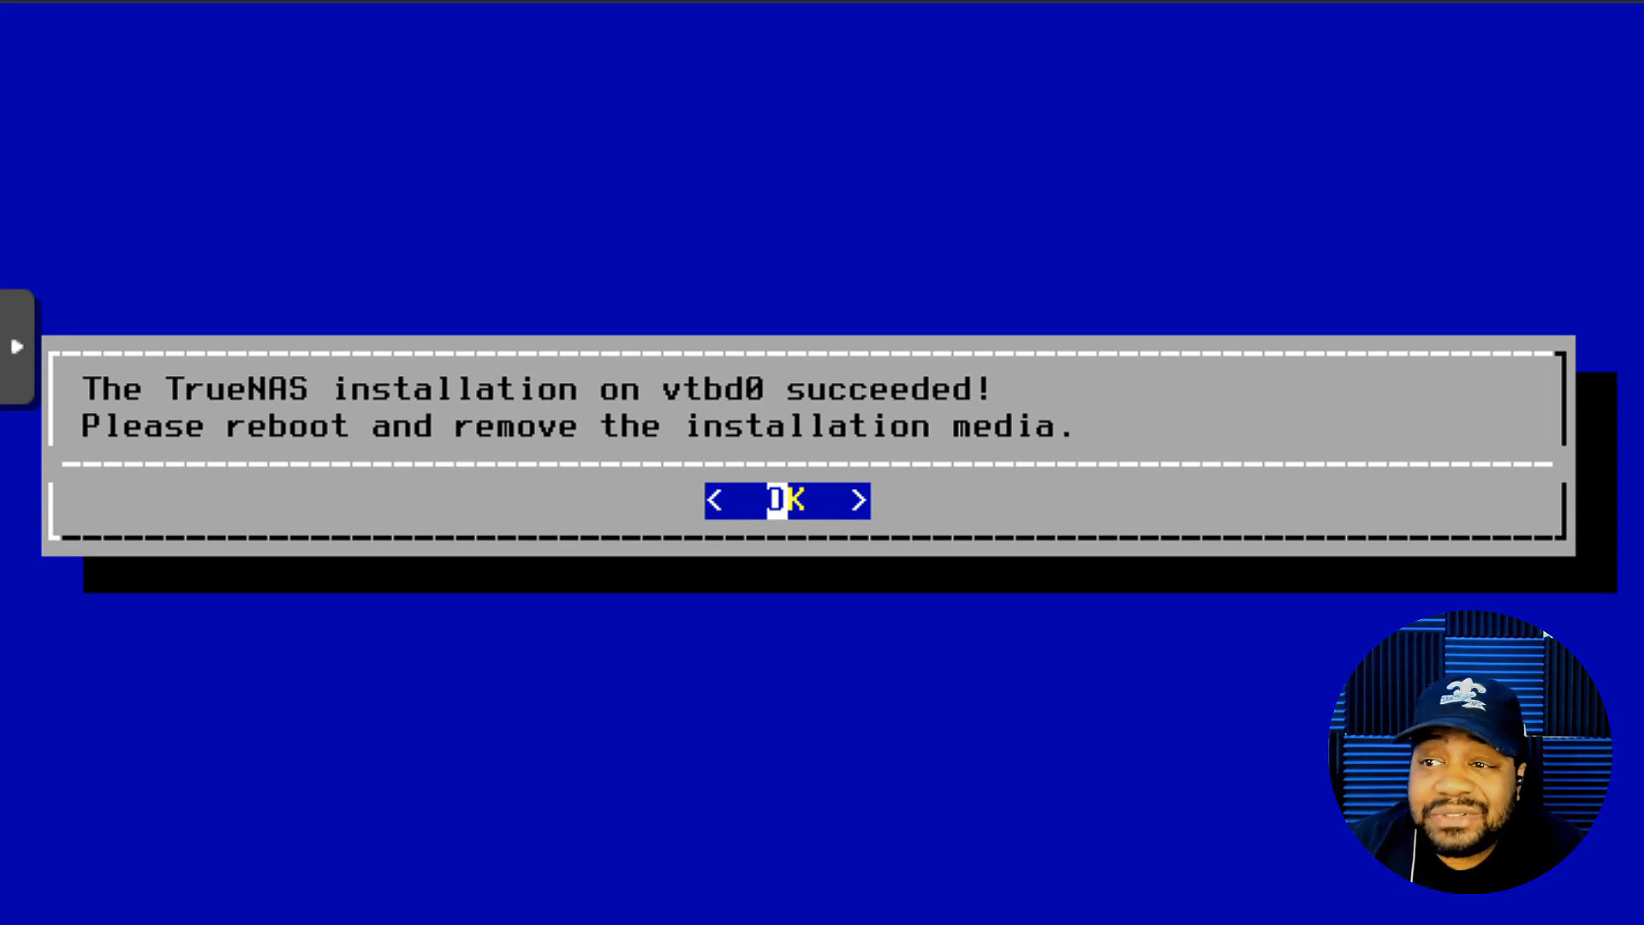
# - Acknowledge the installation success and choose Reboot System from the console setup menu
pyautogui.press('Return')
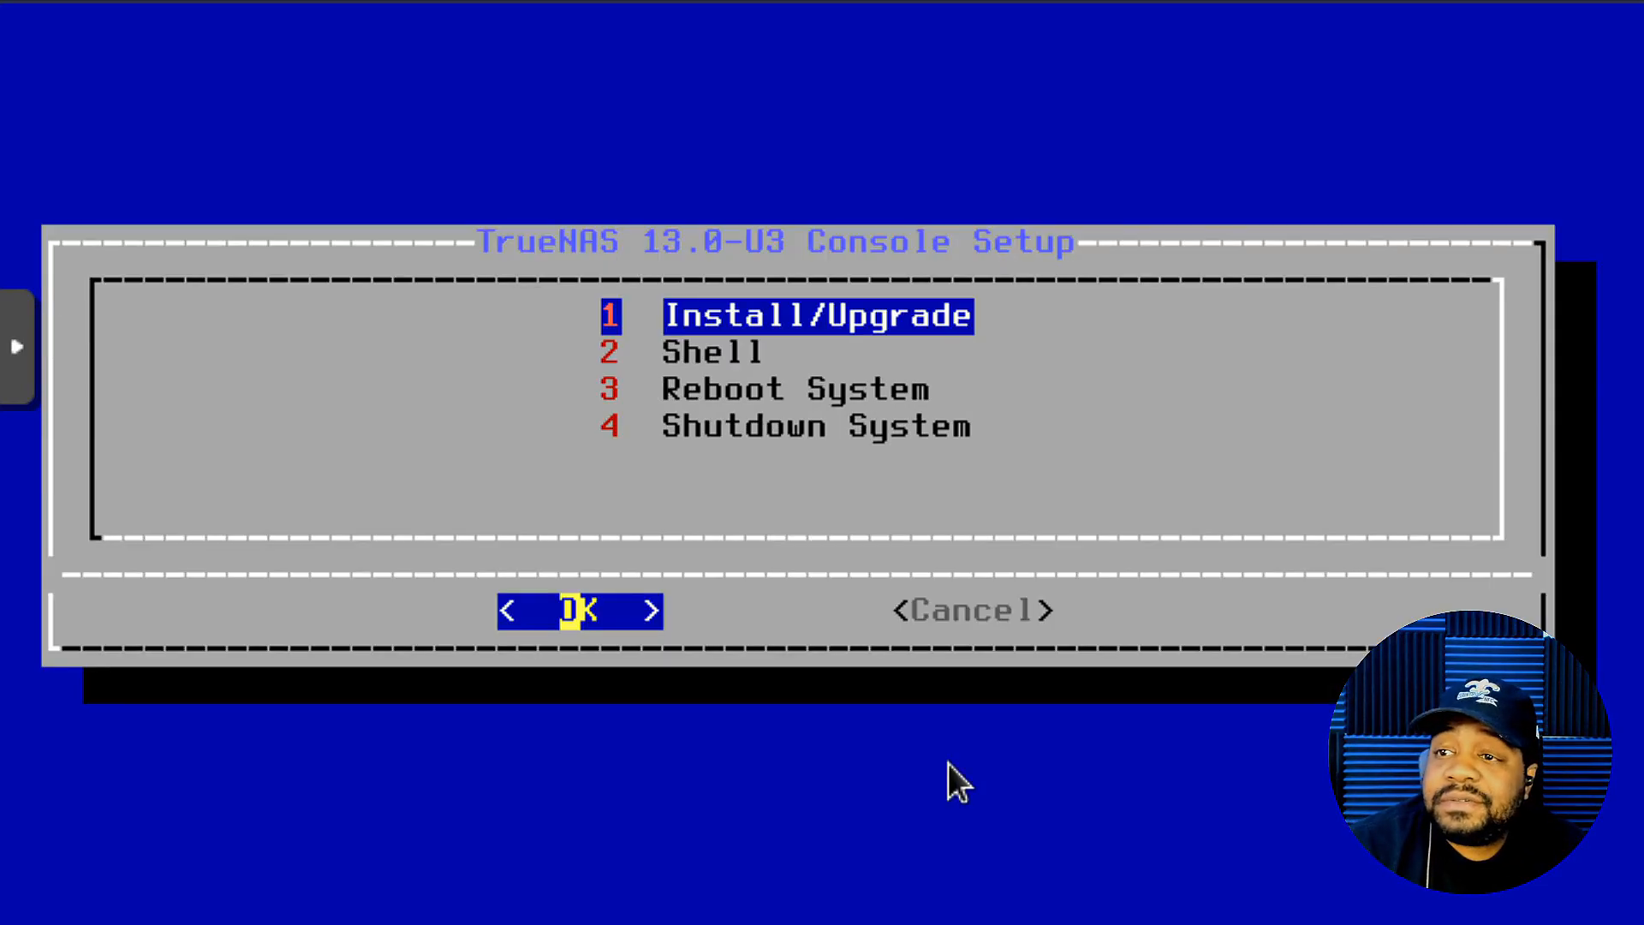
pyautogui.press('Down')
pyautogui.press('Down')
pyautogui.press('Down')
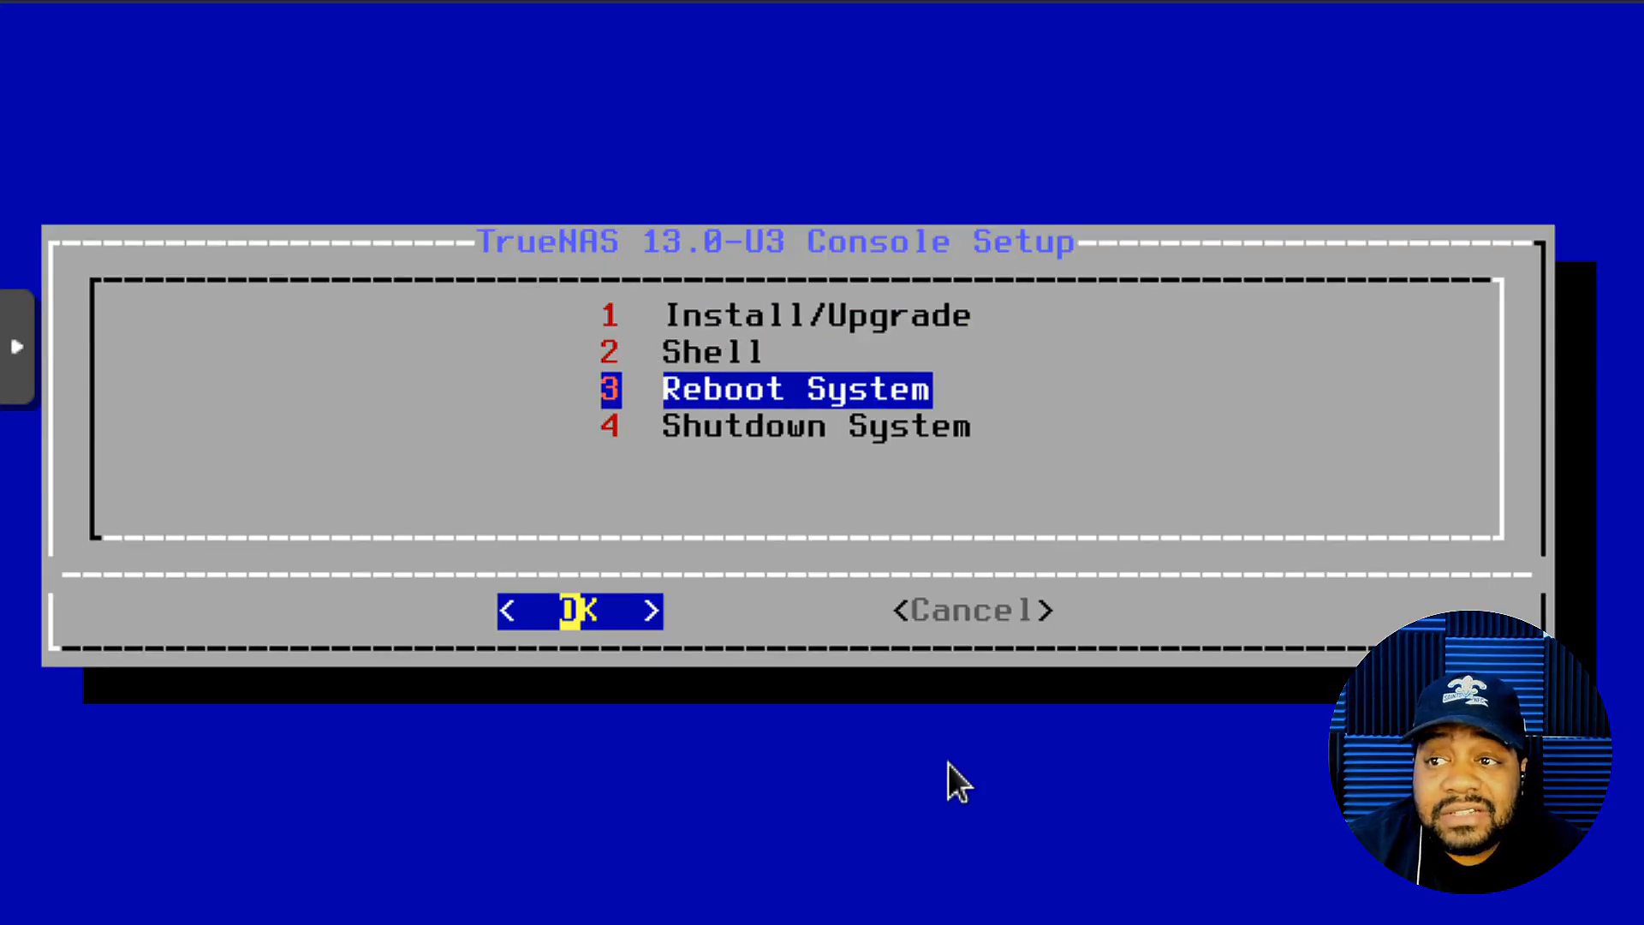
pyautogui.press('Up')
pyautogui.press('Return')
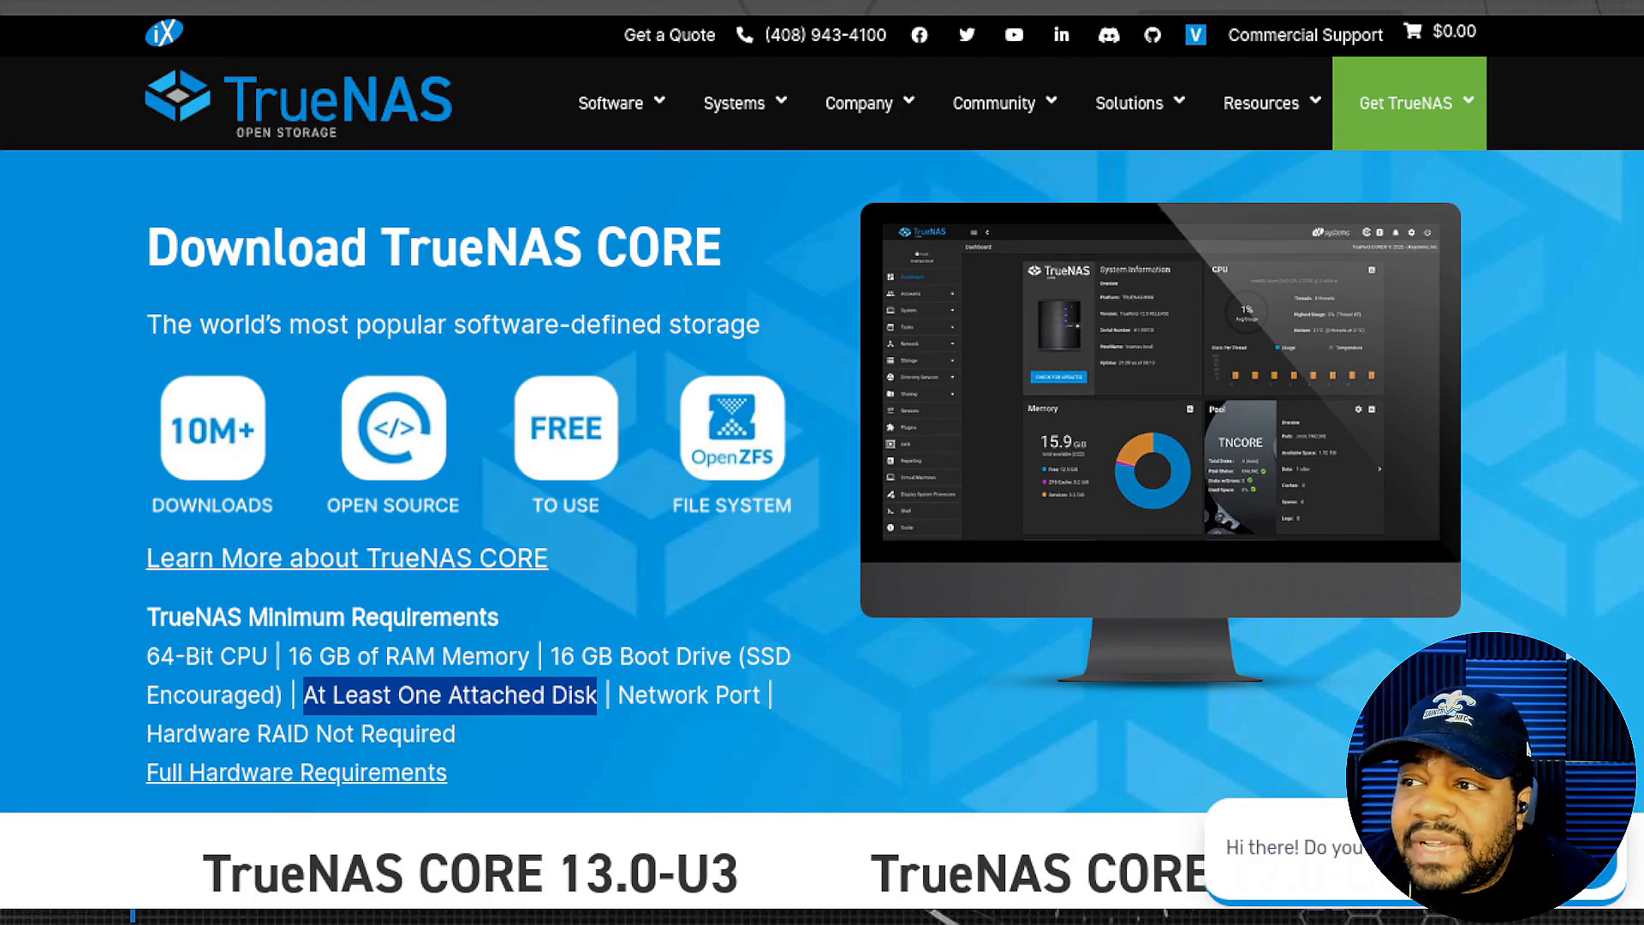
# - In a new Chrome tab, load 192.168.10.159 after fixing the mistyped last digit
pyautogui.hotkey('ctrl', 't')
pyautogui.click(537, 8)
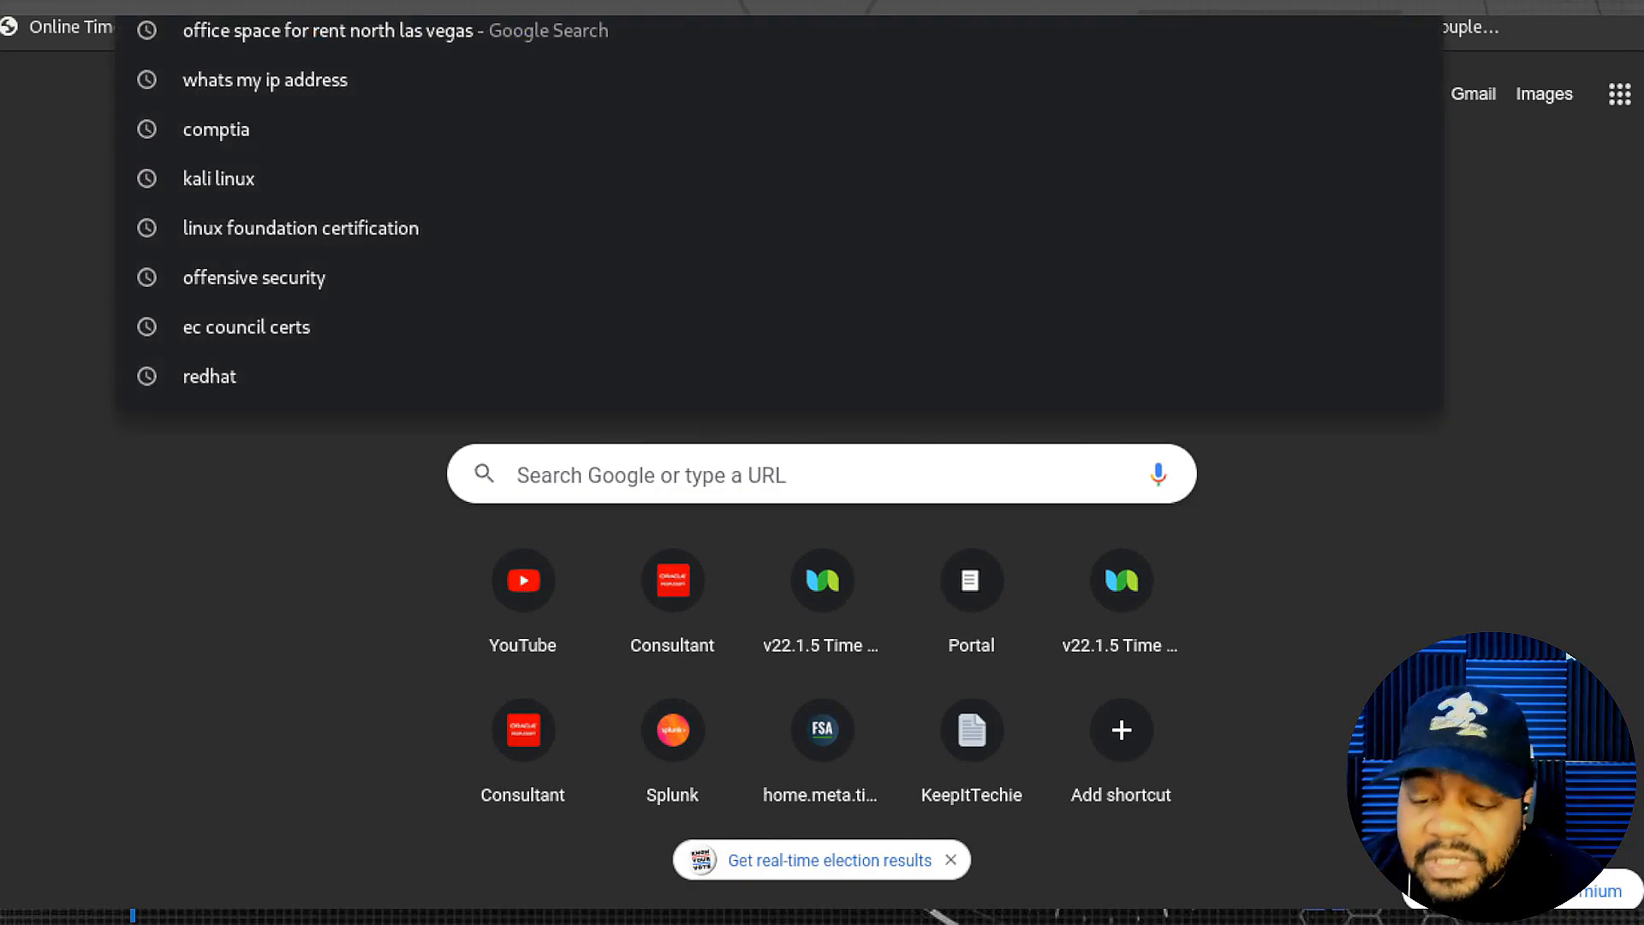
pyautogui.write('192.168.10.')
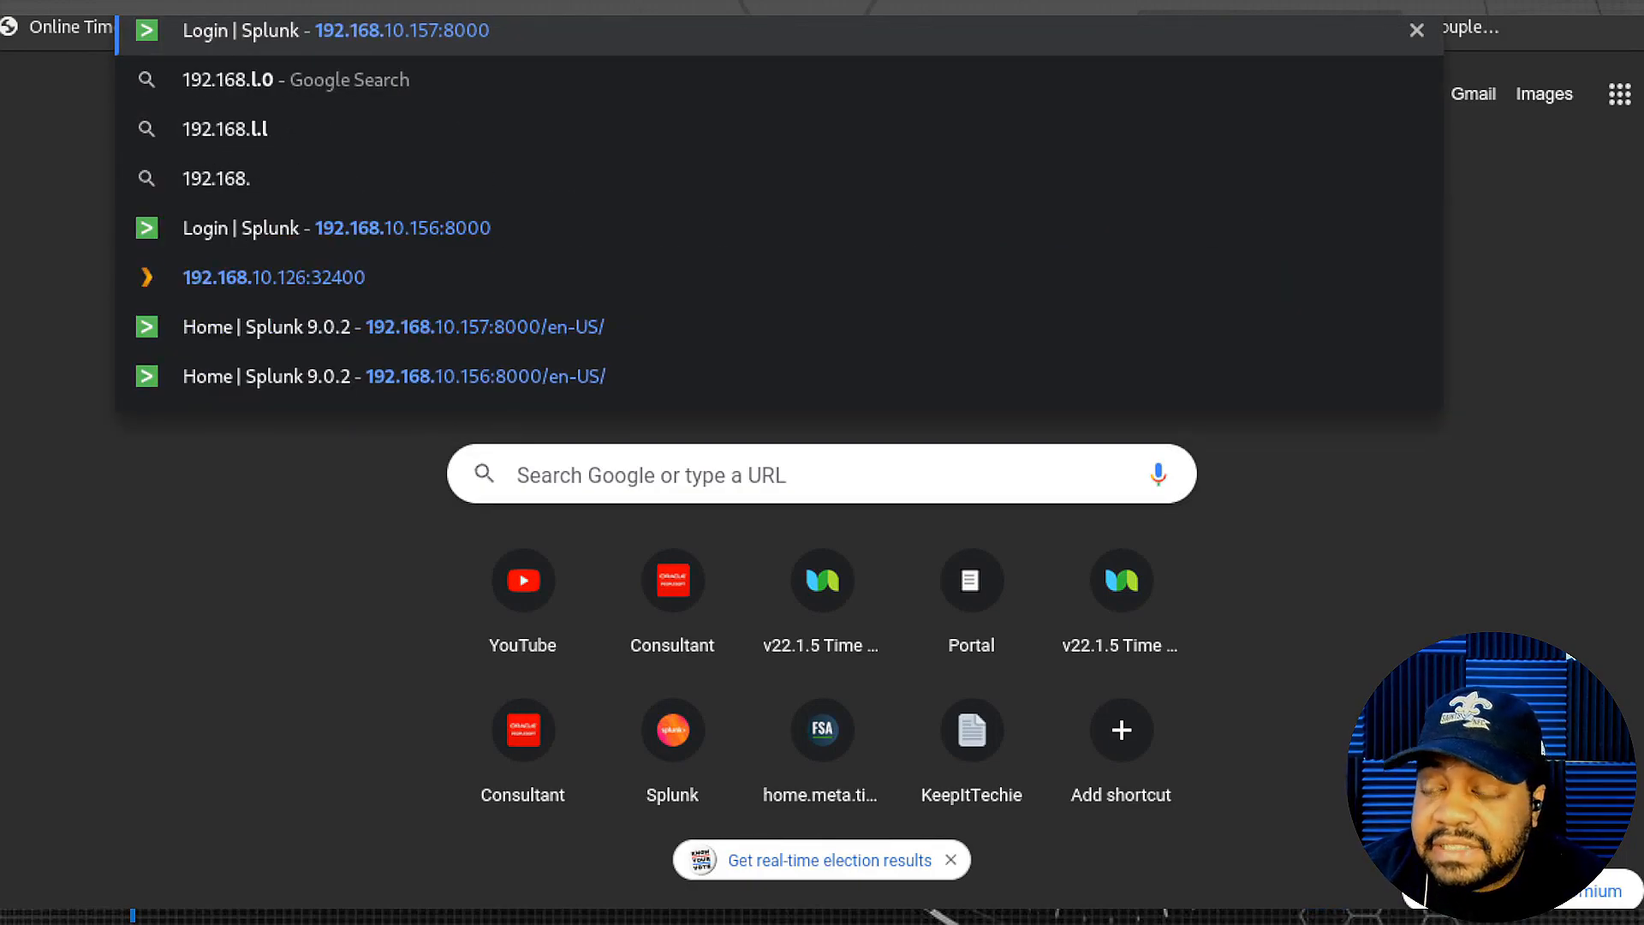
pyautogui.write('1')
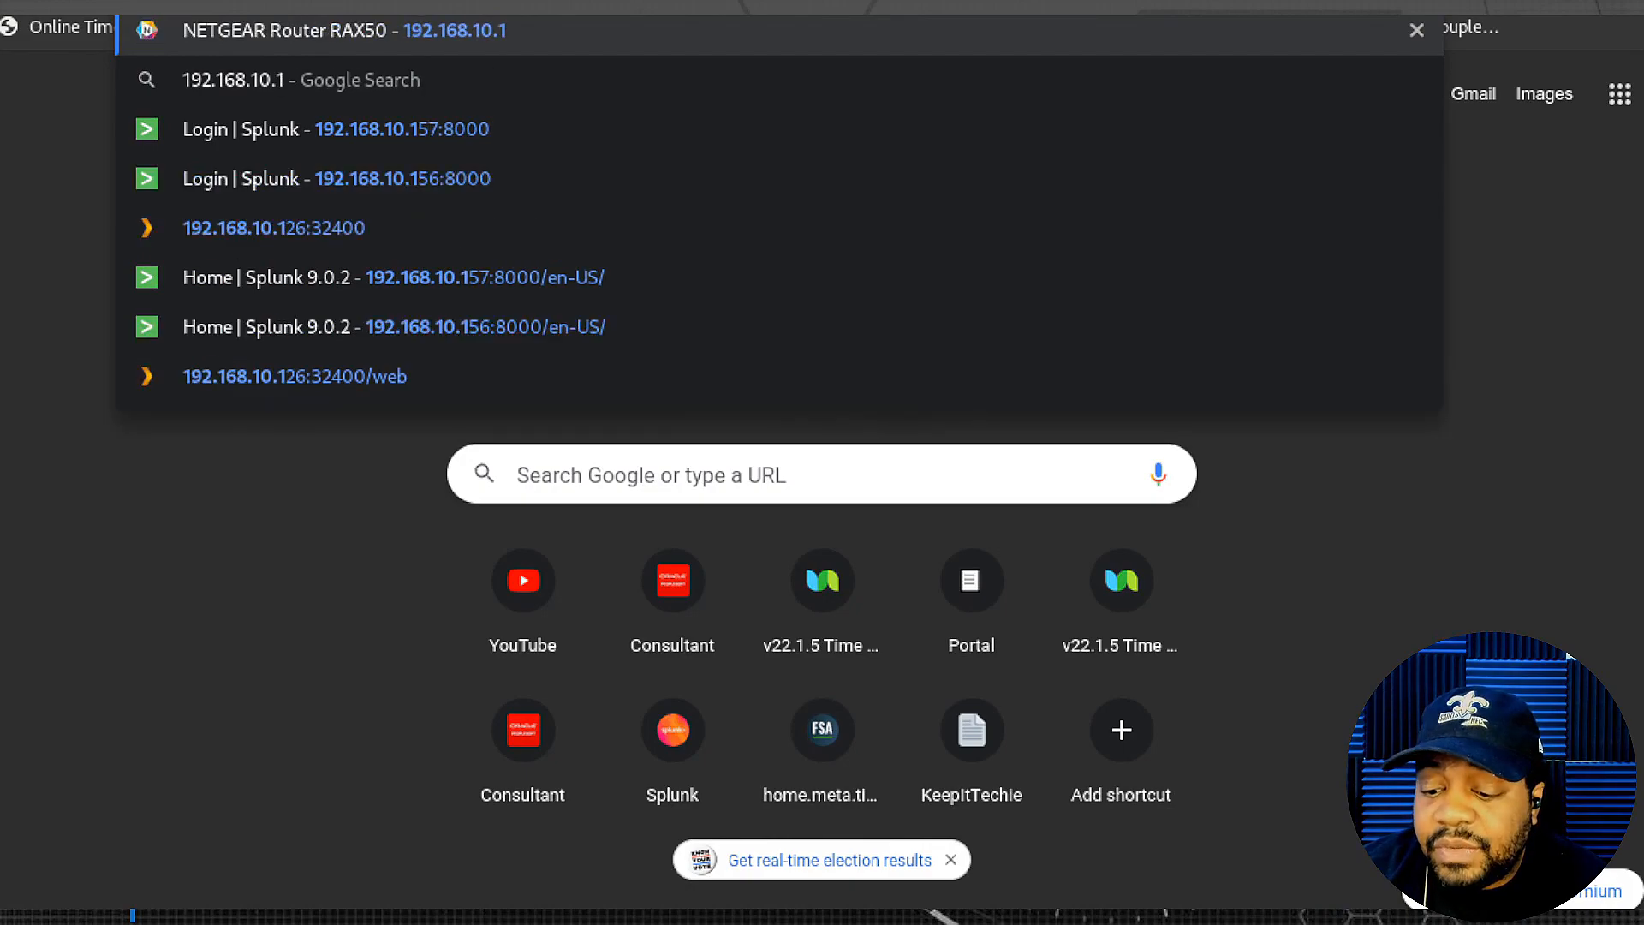
pyautogui.write('58')
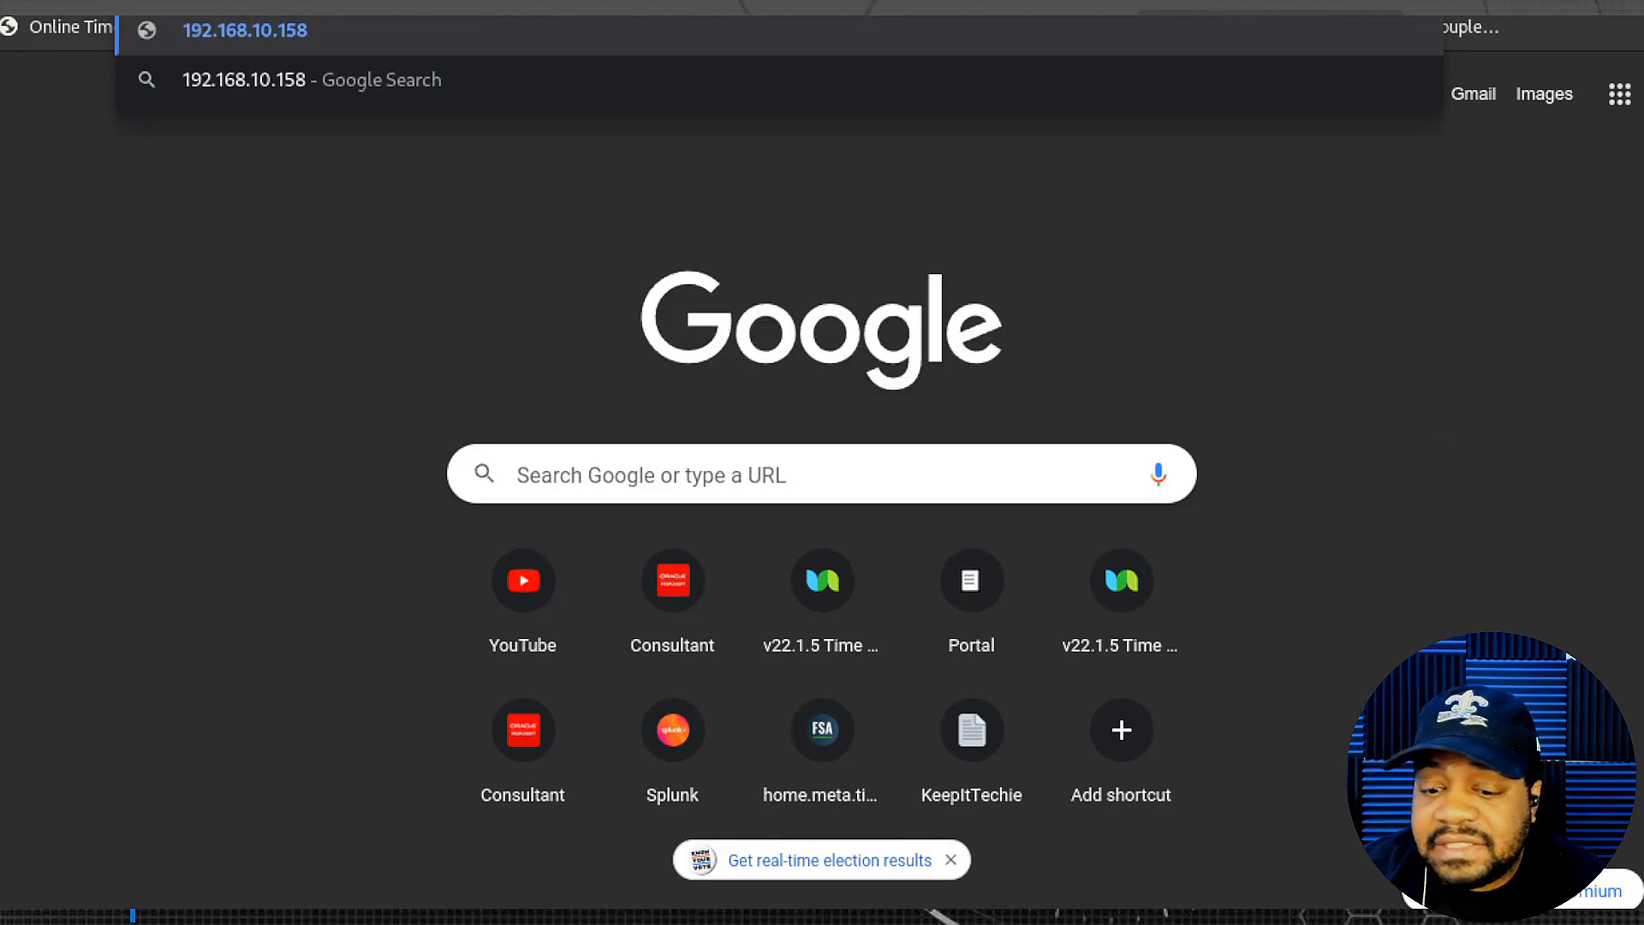
pyautogui.press('BackSpace')
pyautogui.write('9')
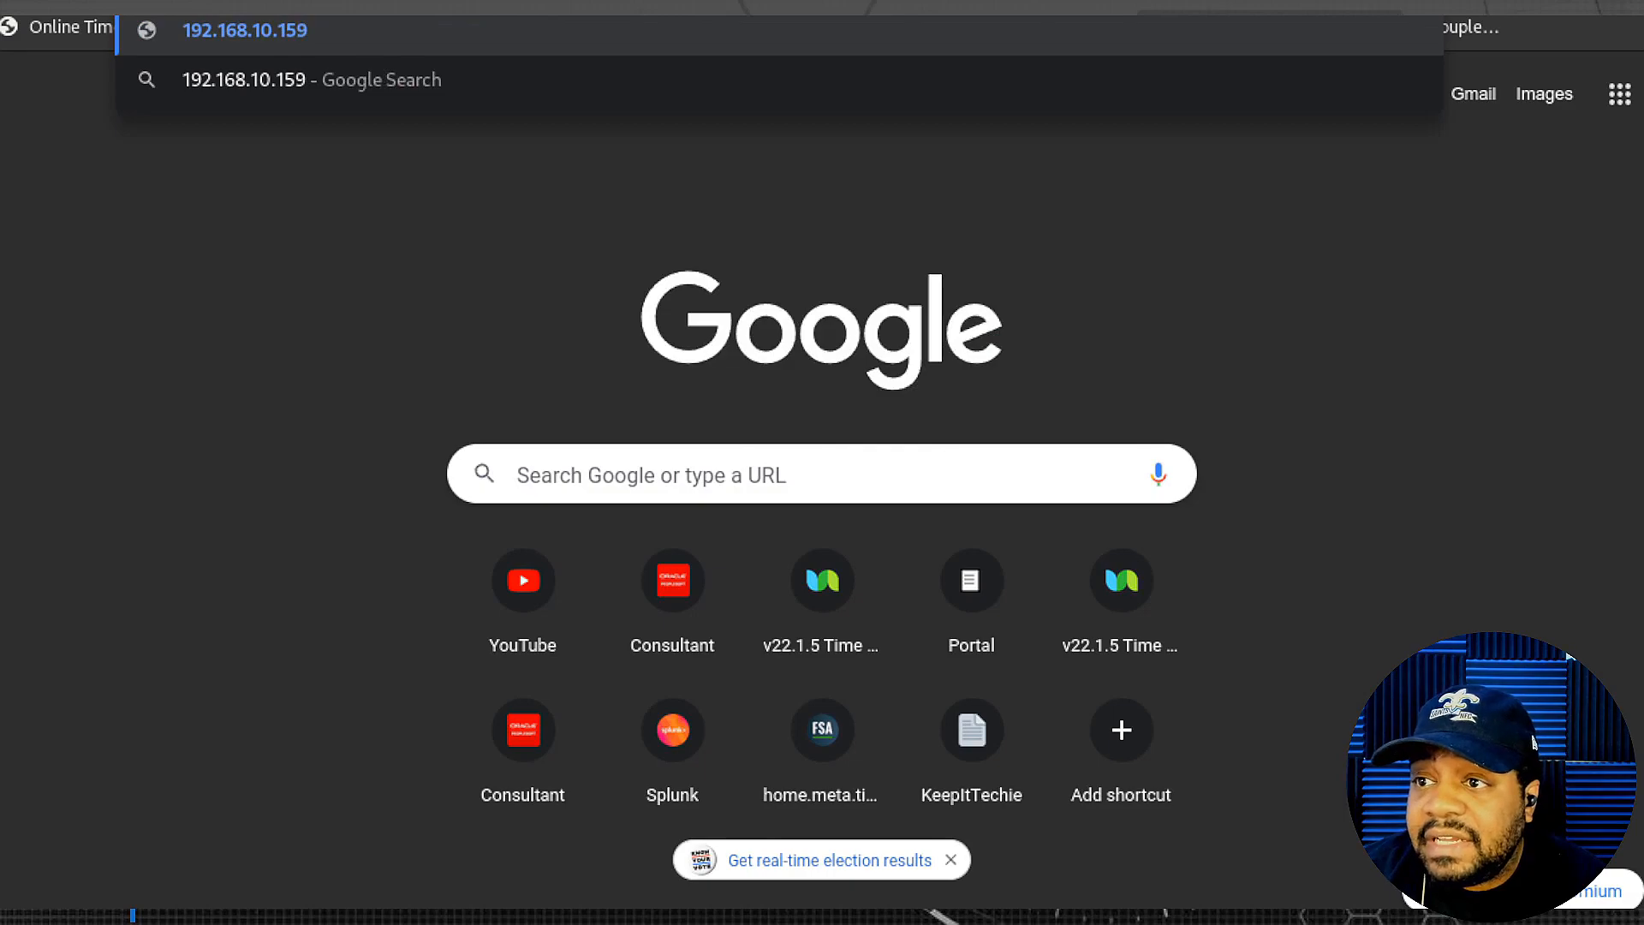
pyautogui.press('Return')
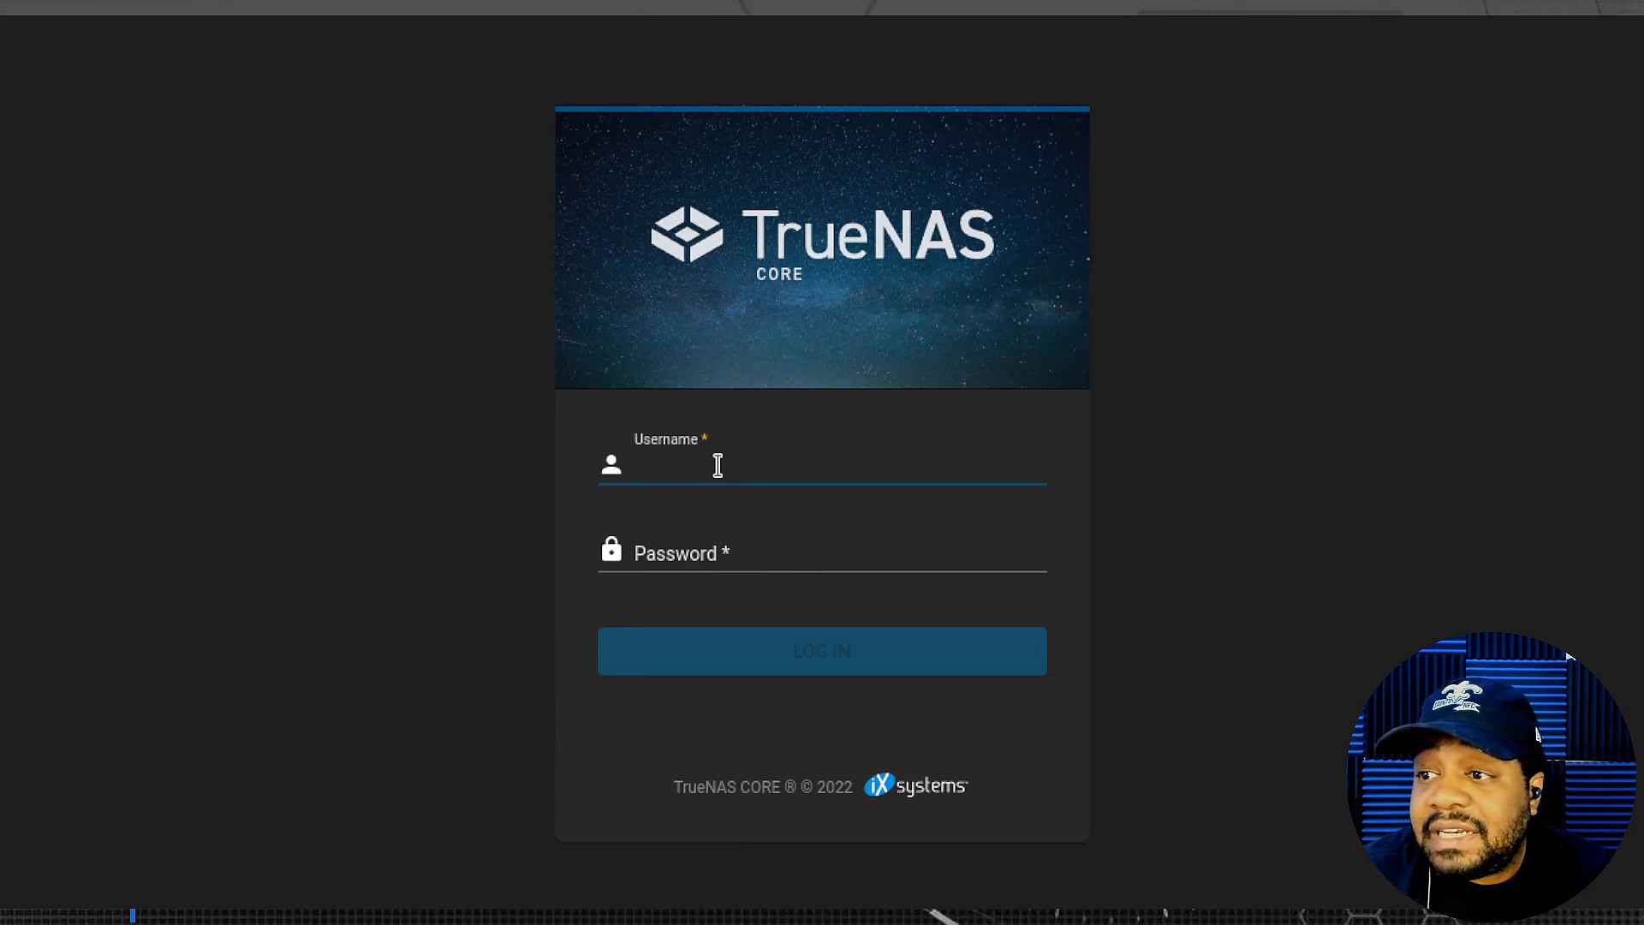
# - Log in as root with the account password and close Chrome's 'Save password?' popup
pyautogui.write('r')
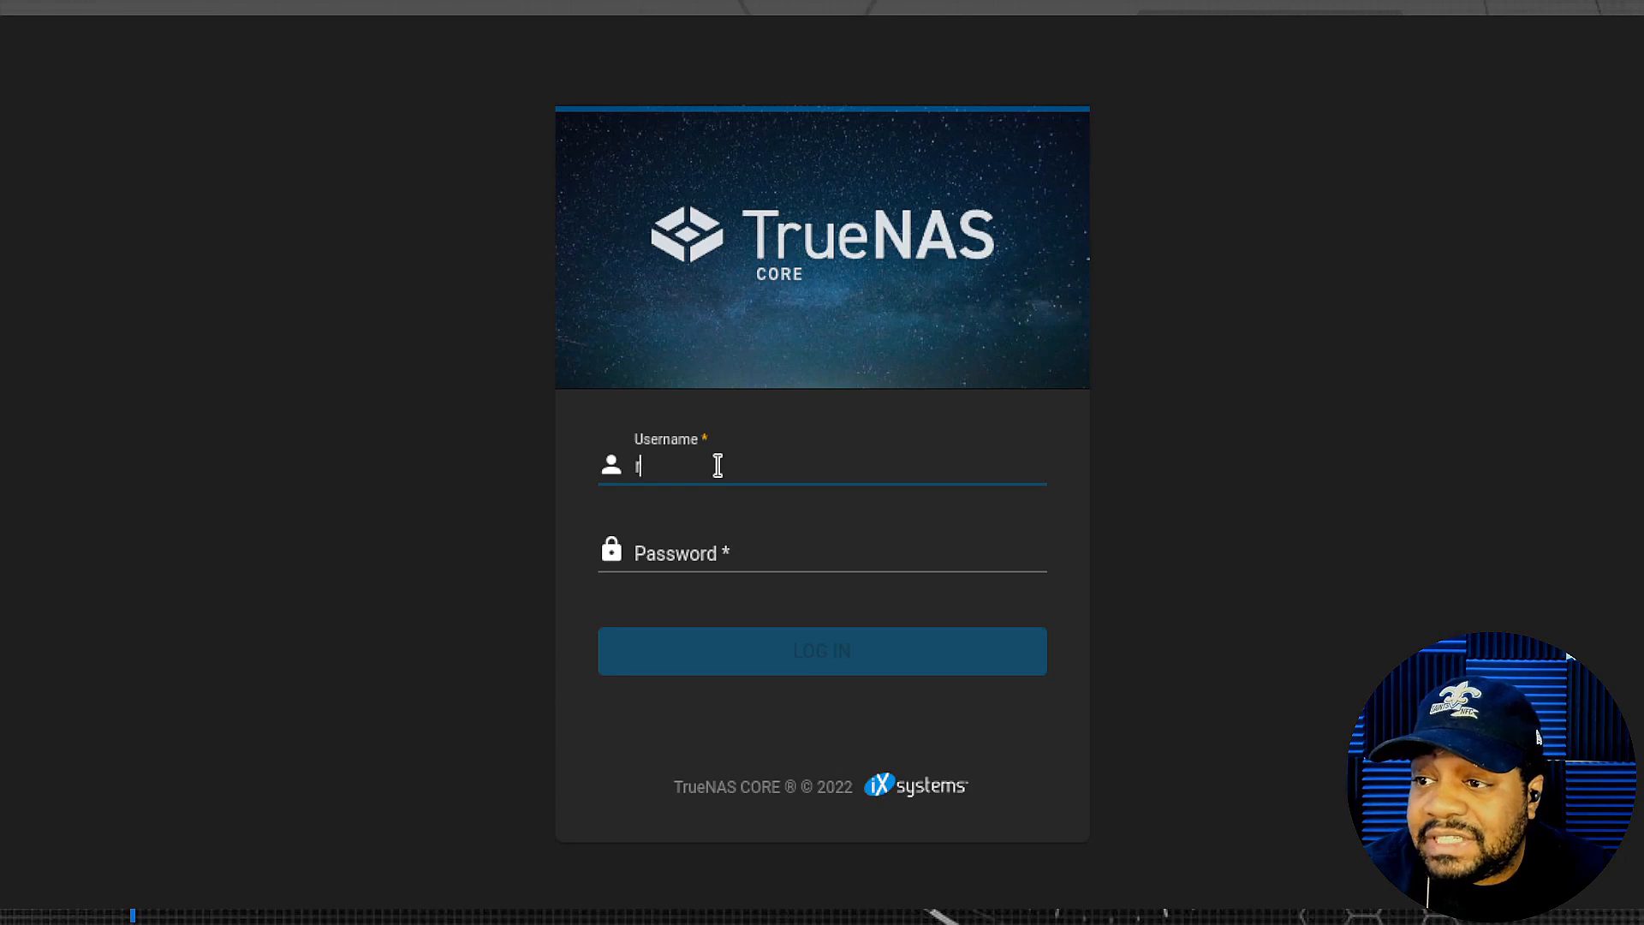
pyautogui.write('oot')
pyautogui.press('Tab')
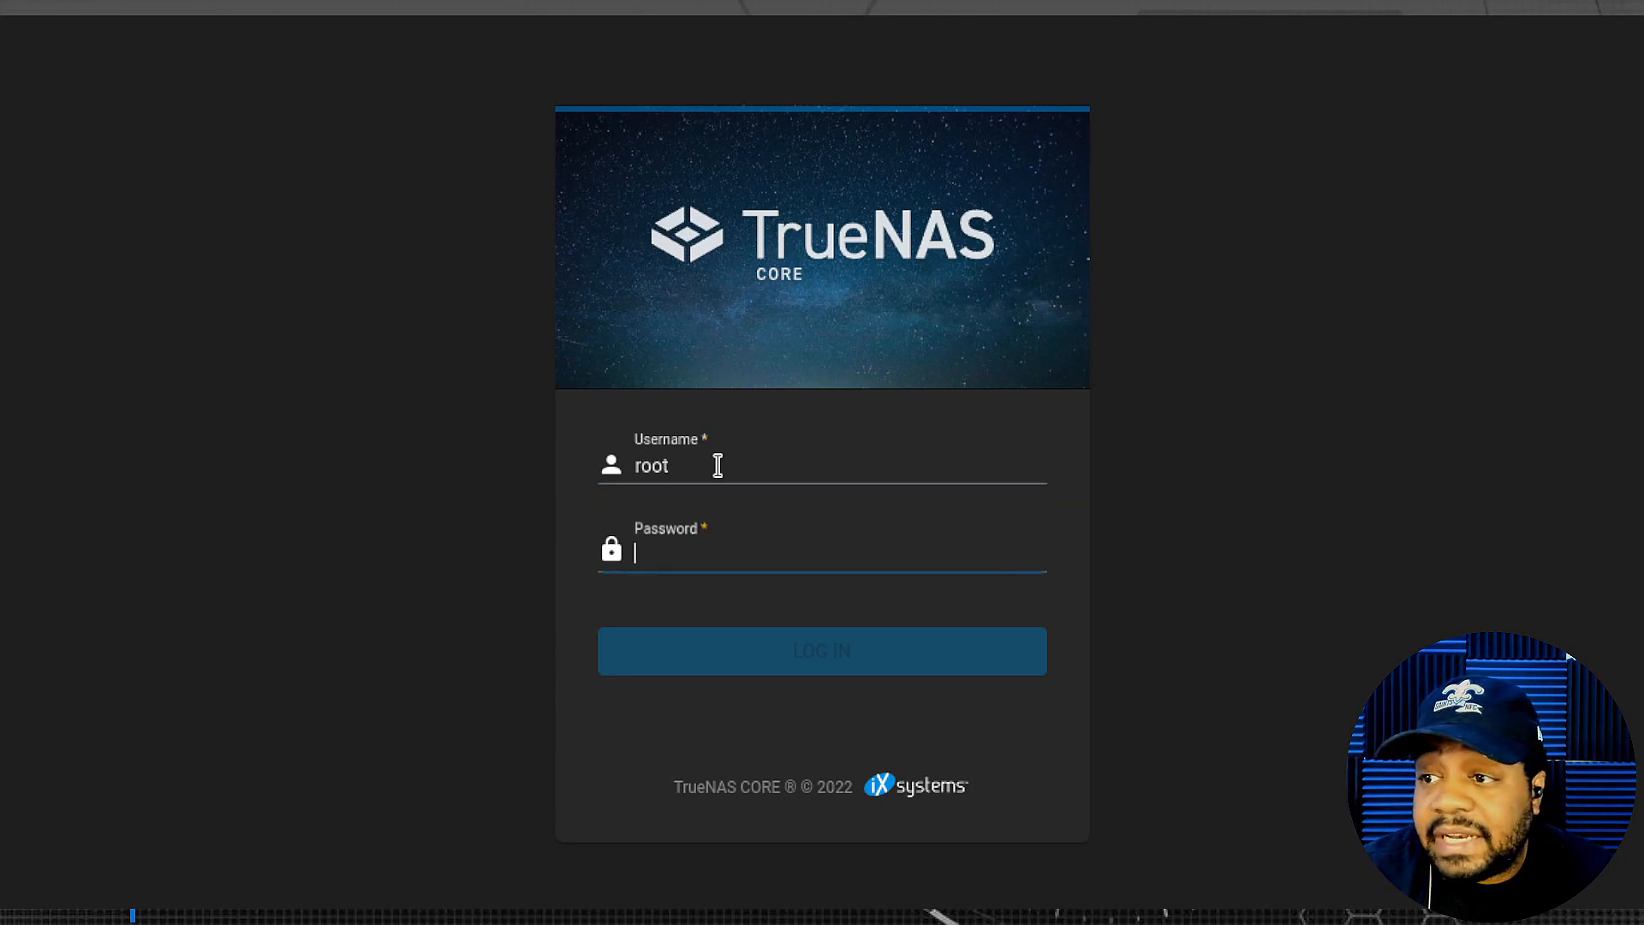
pyautogui.write('•••••')
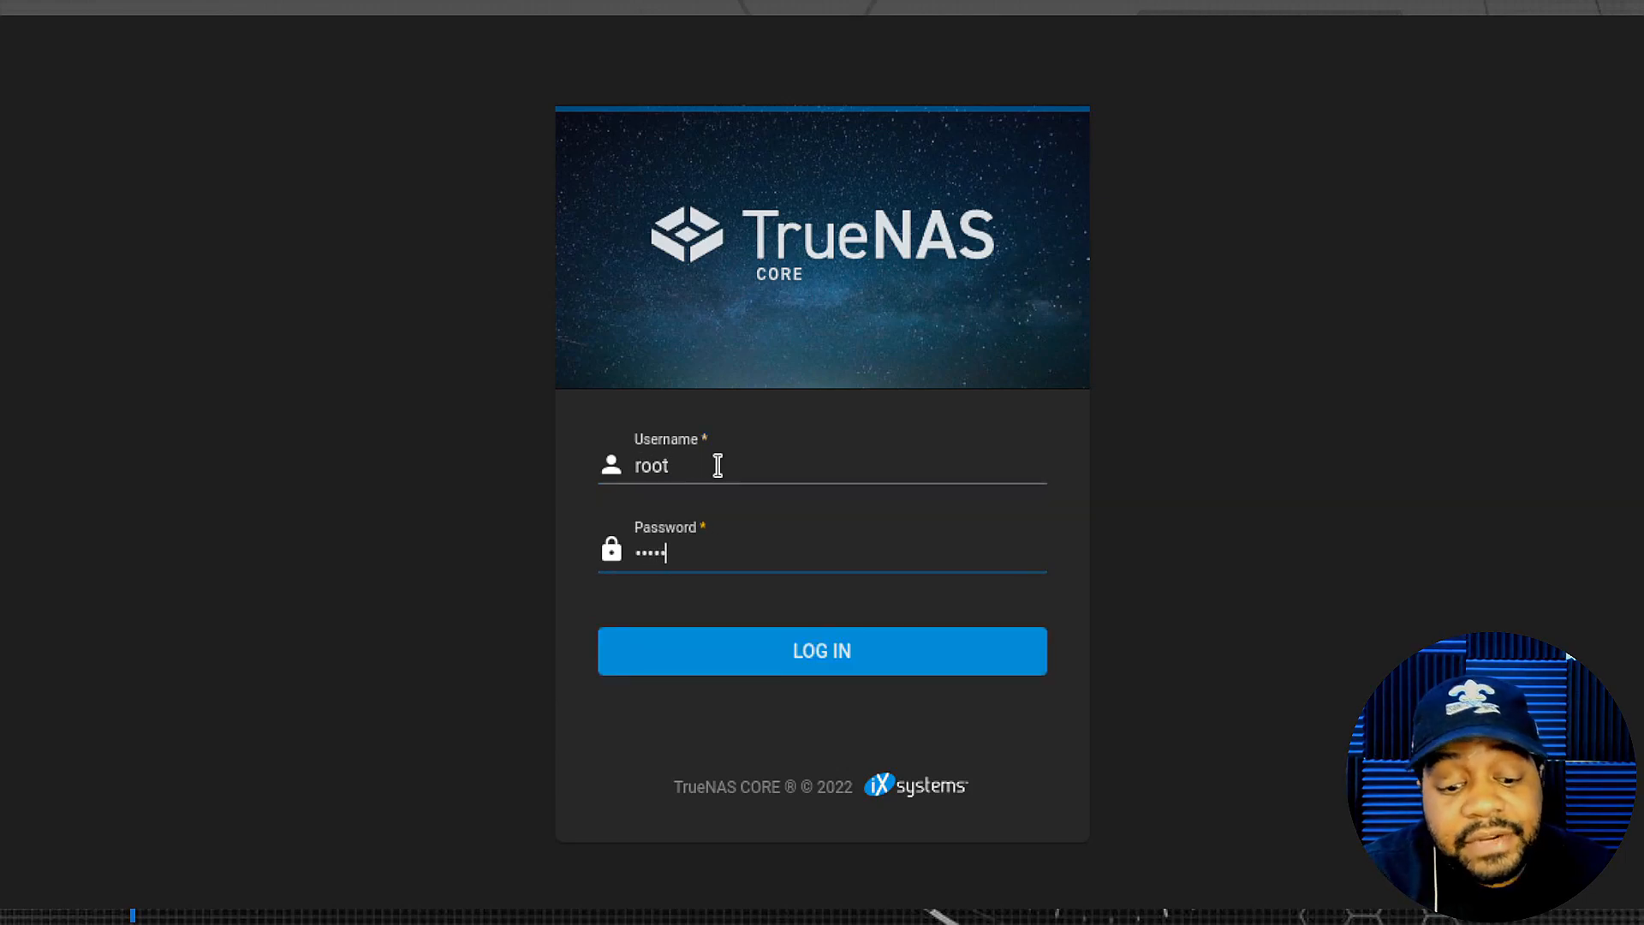
pyautogui.write('••••')
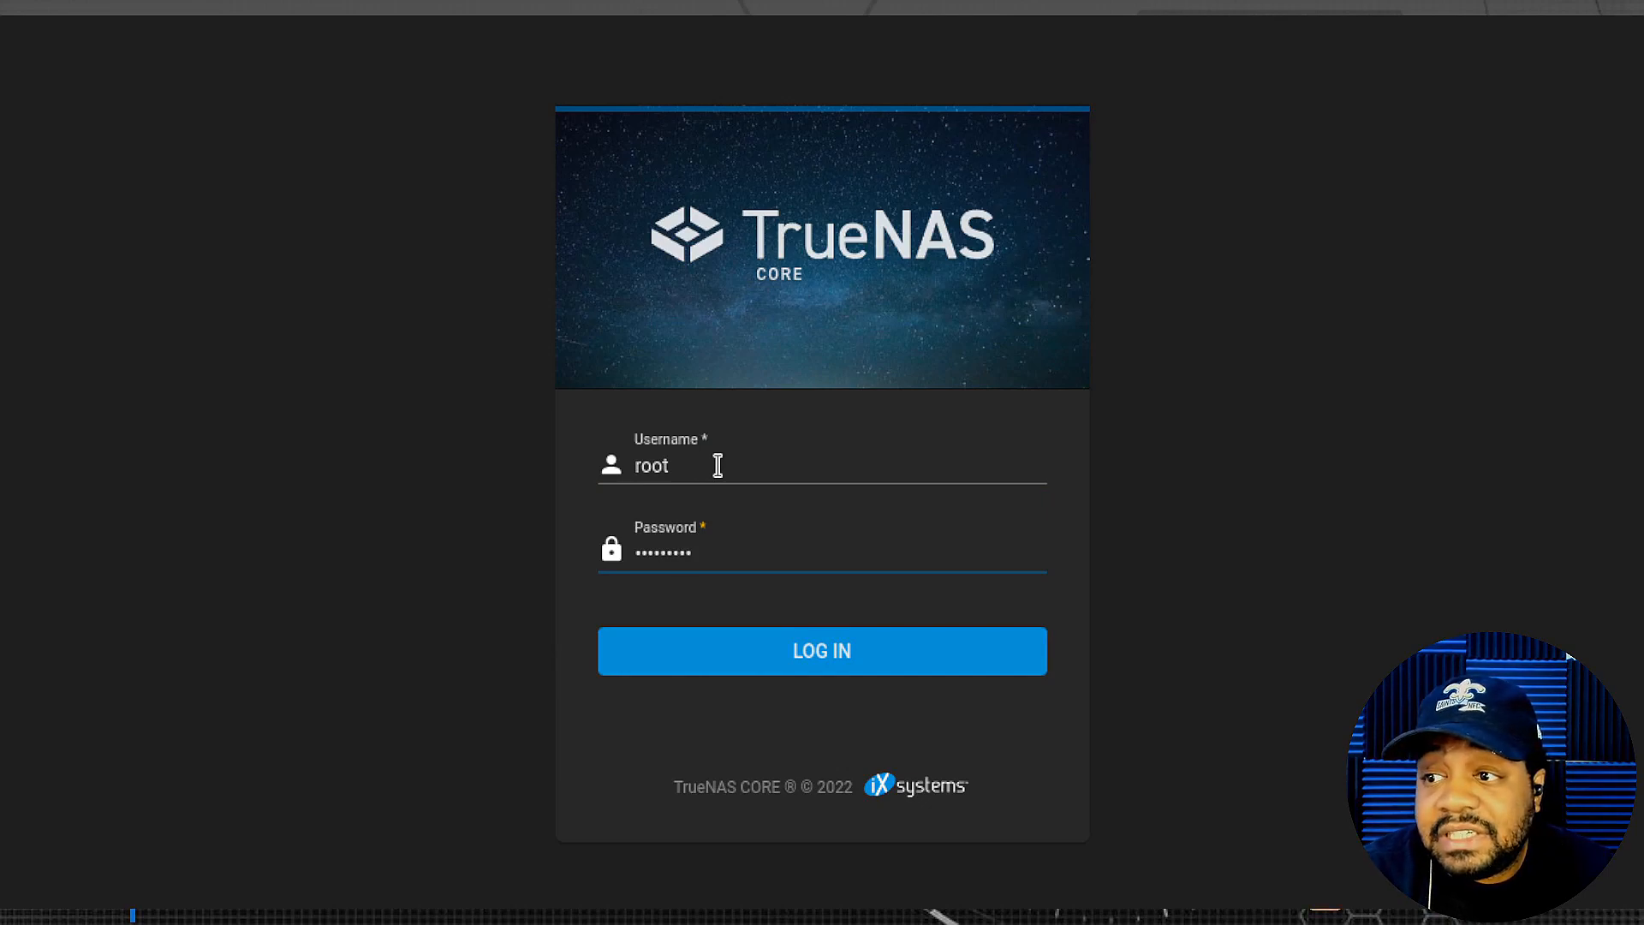
pyautogui.press('Return')
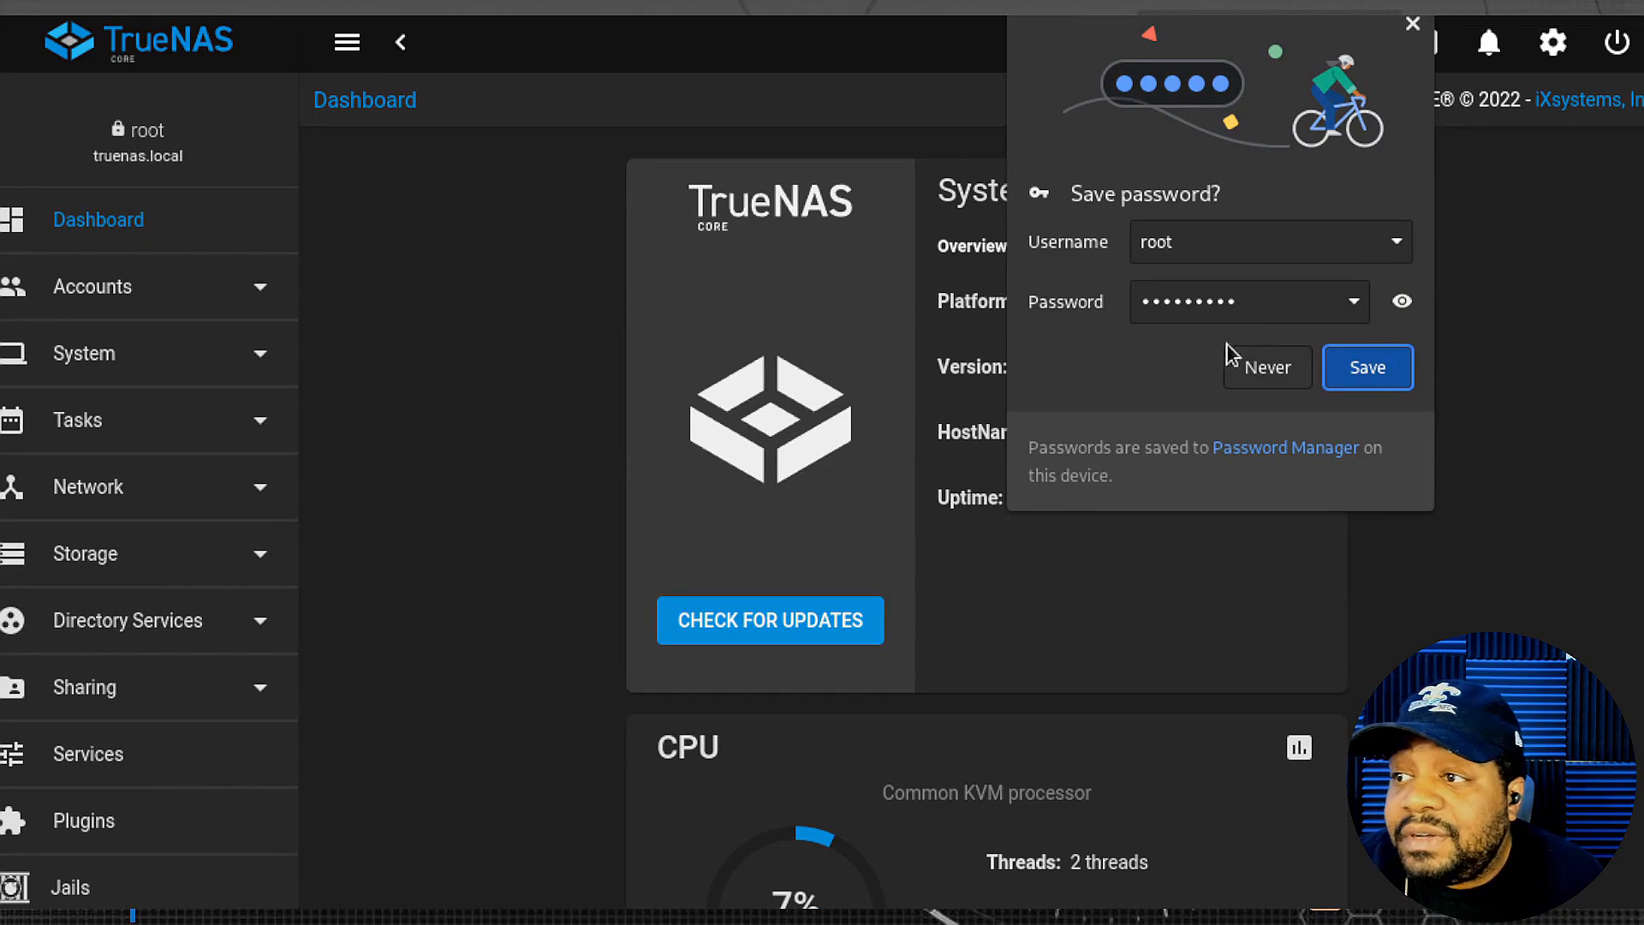
pyautogui.click(1413, 24)
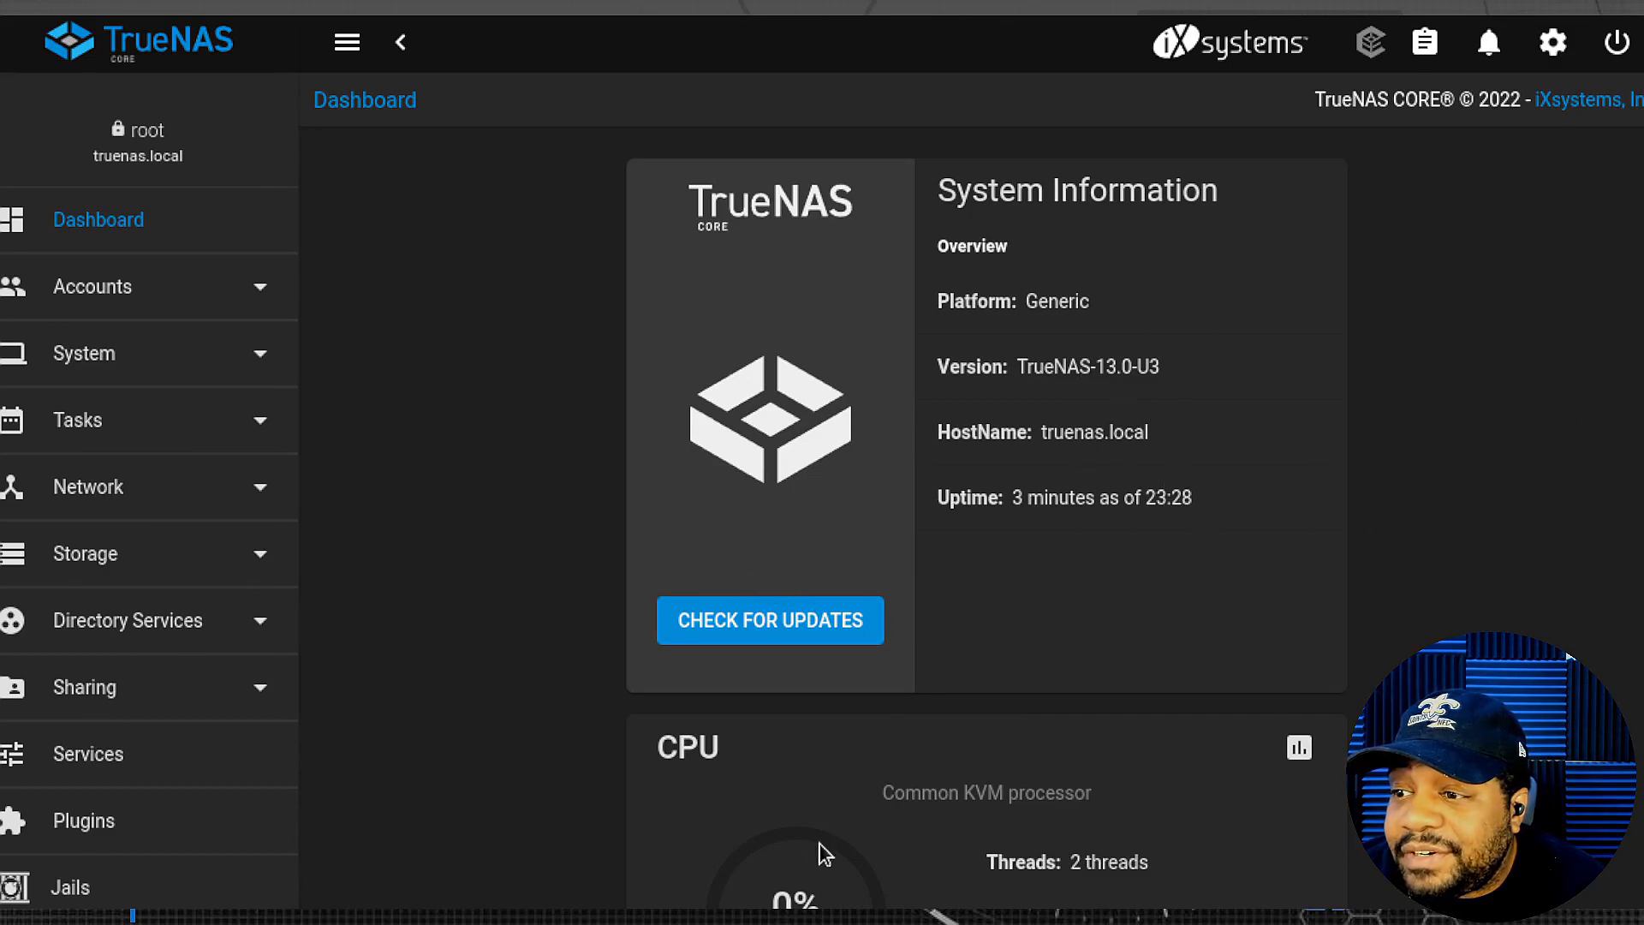
pyautogui.scroll(-10, 1021, 567)
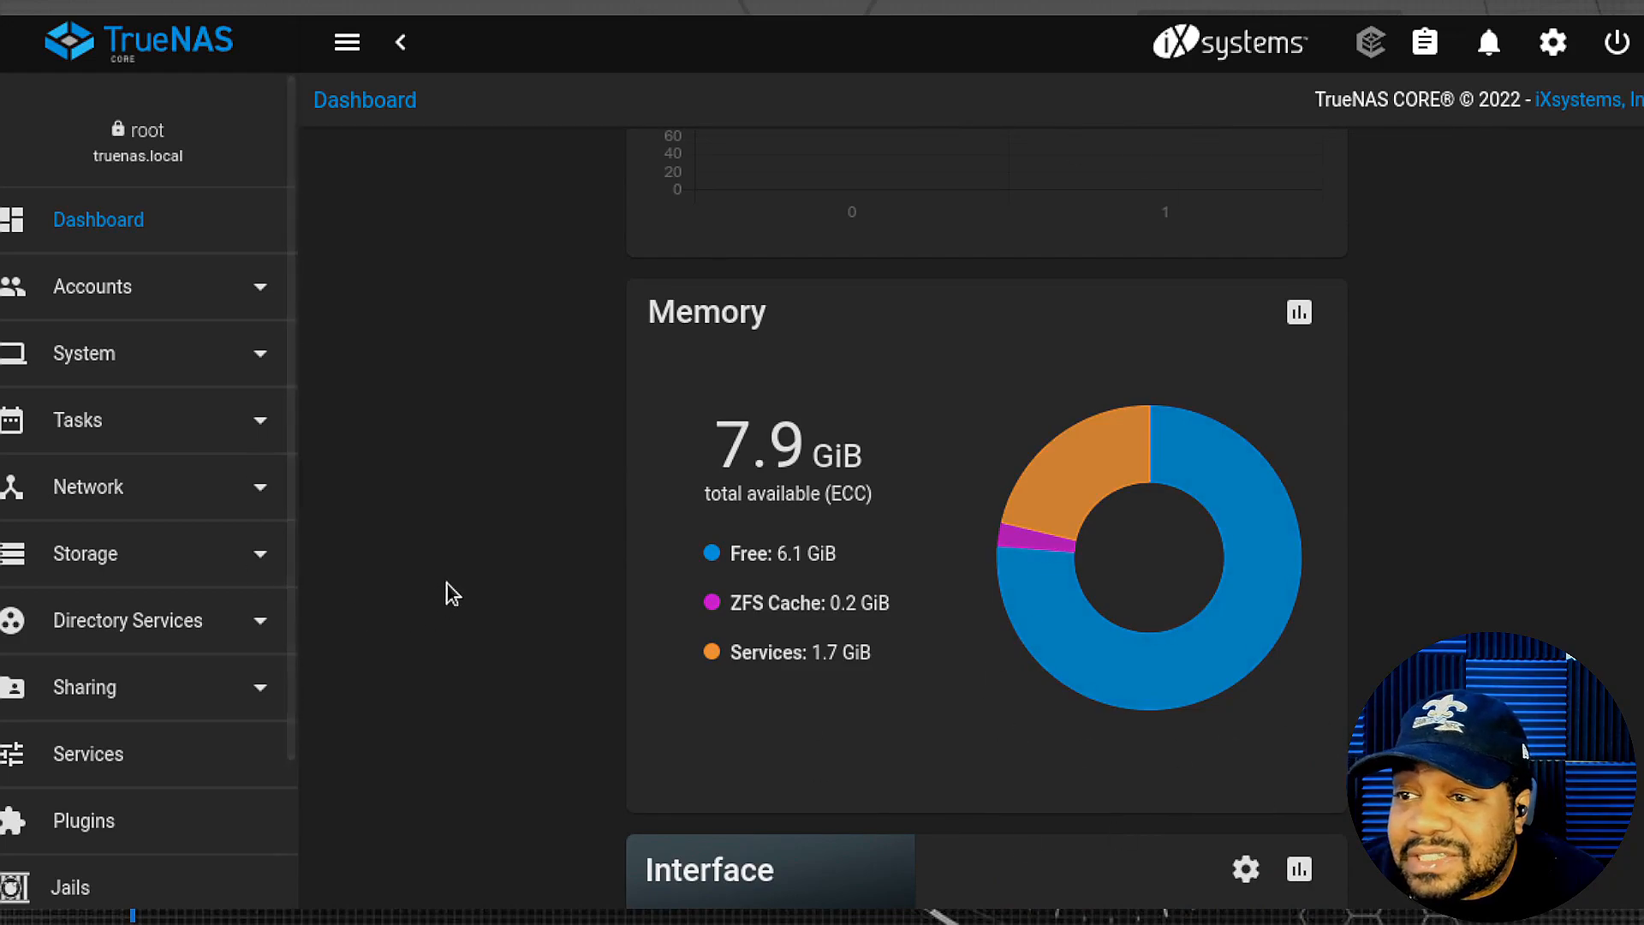
pyautogui.click(349, 47)
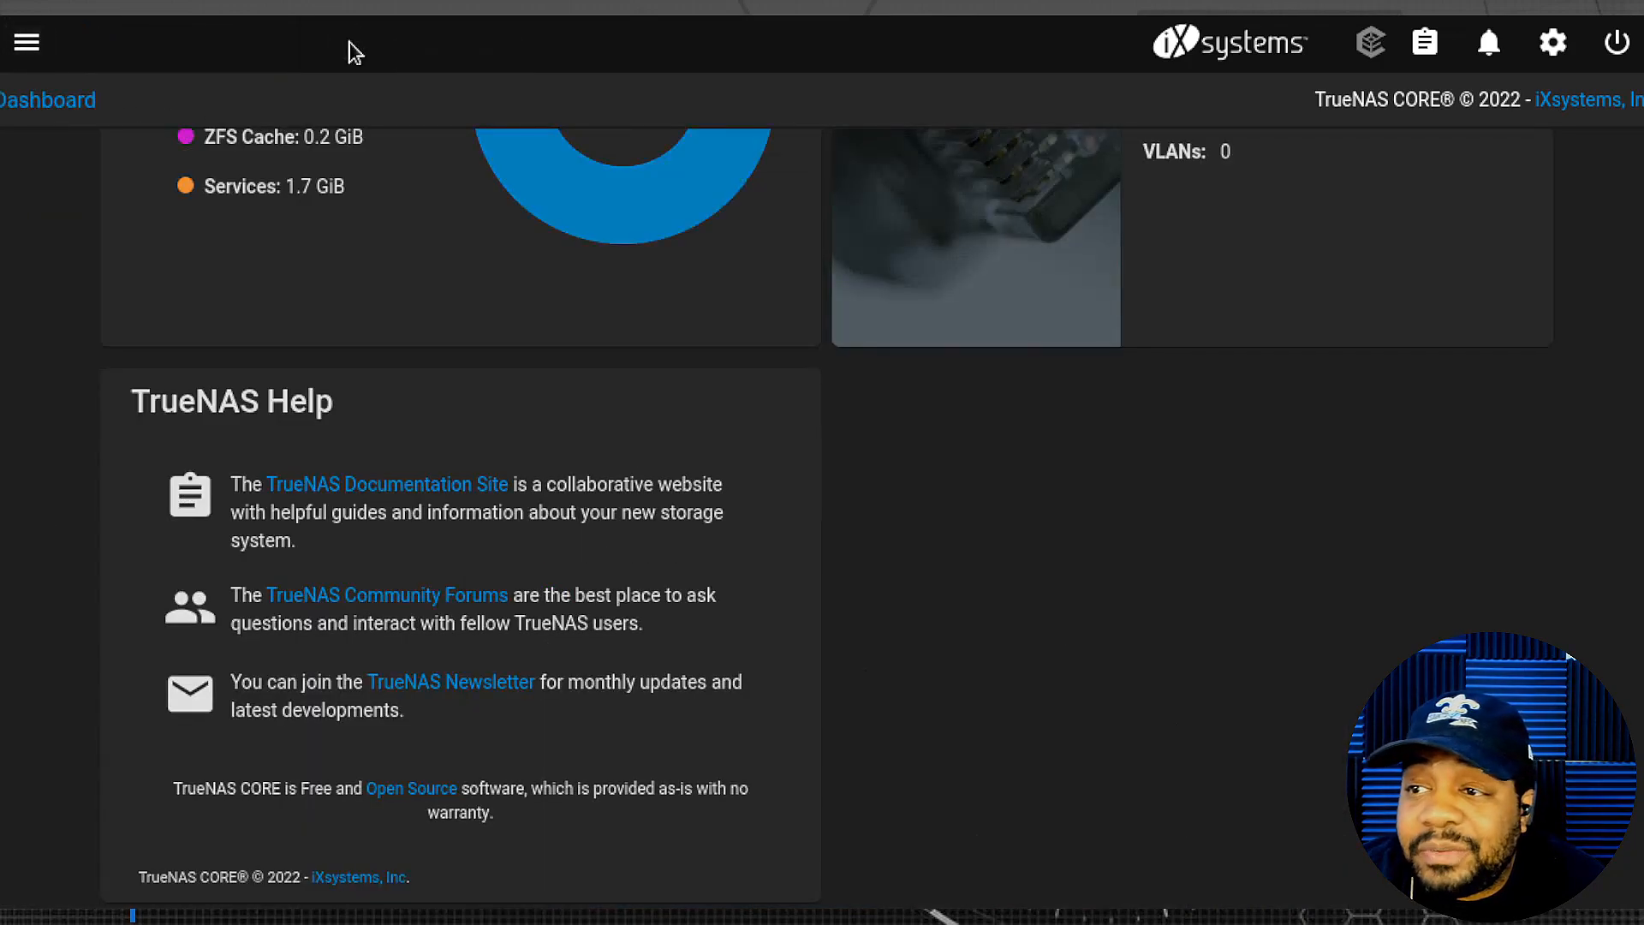
pyautogui.scroll(10, 1428, 617)
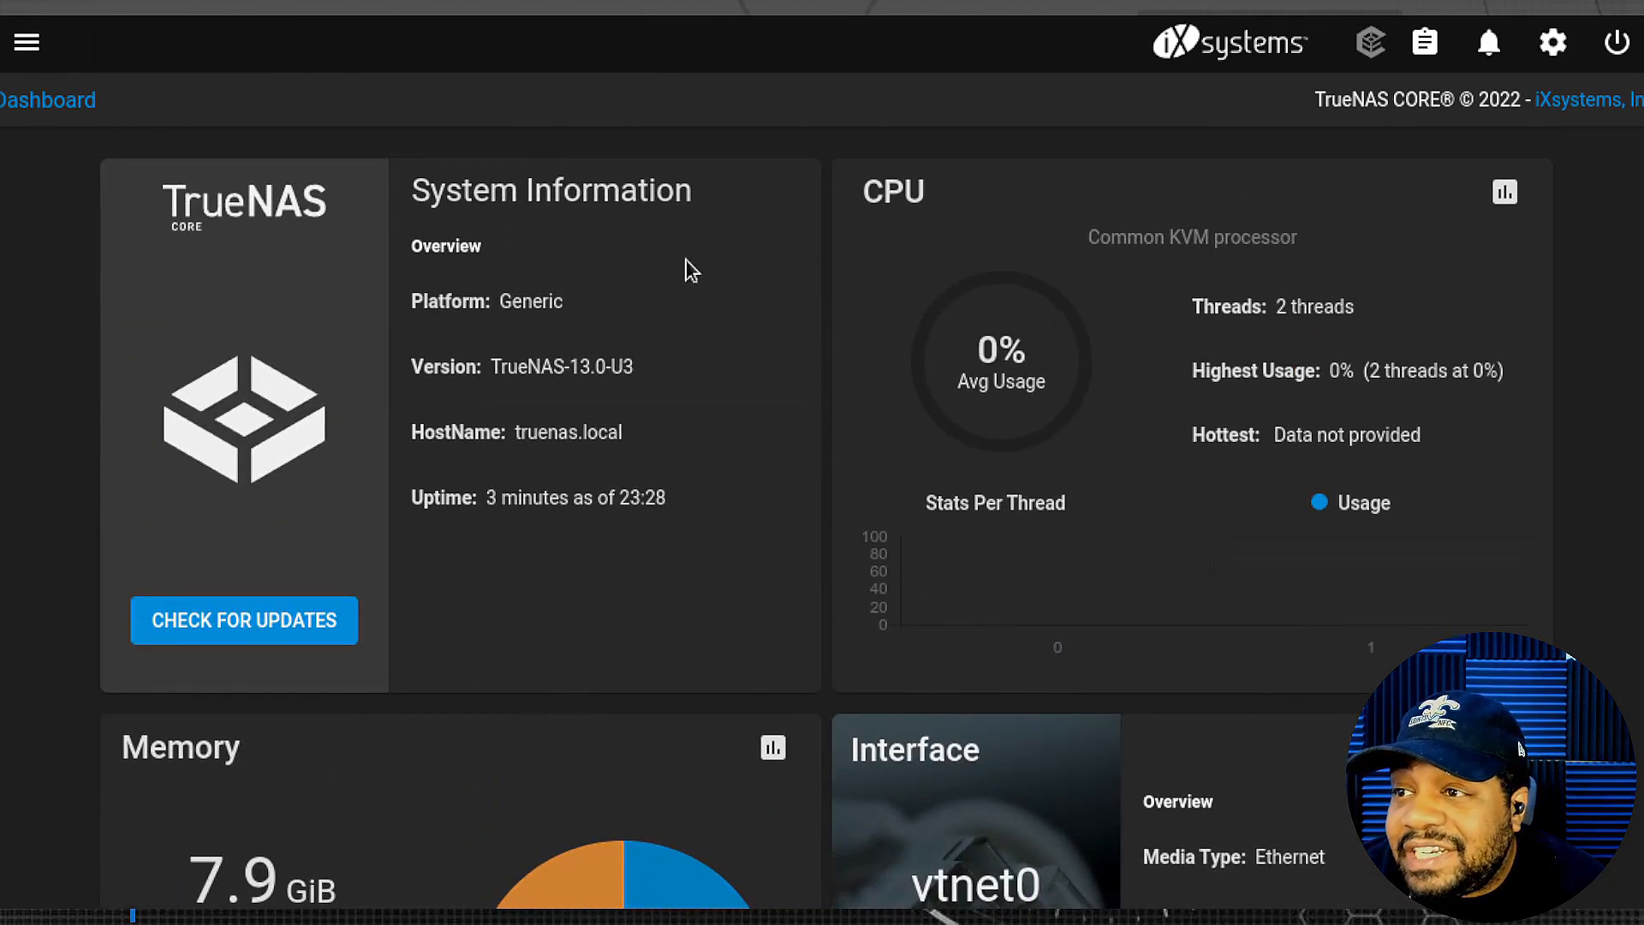
pyautogui.scroll(-10, 824, 407)
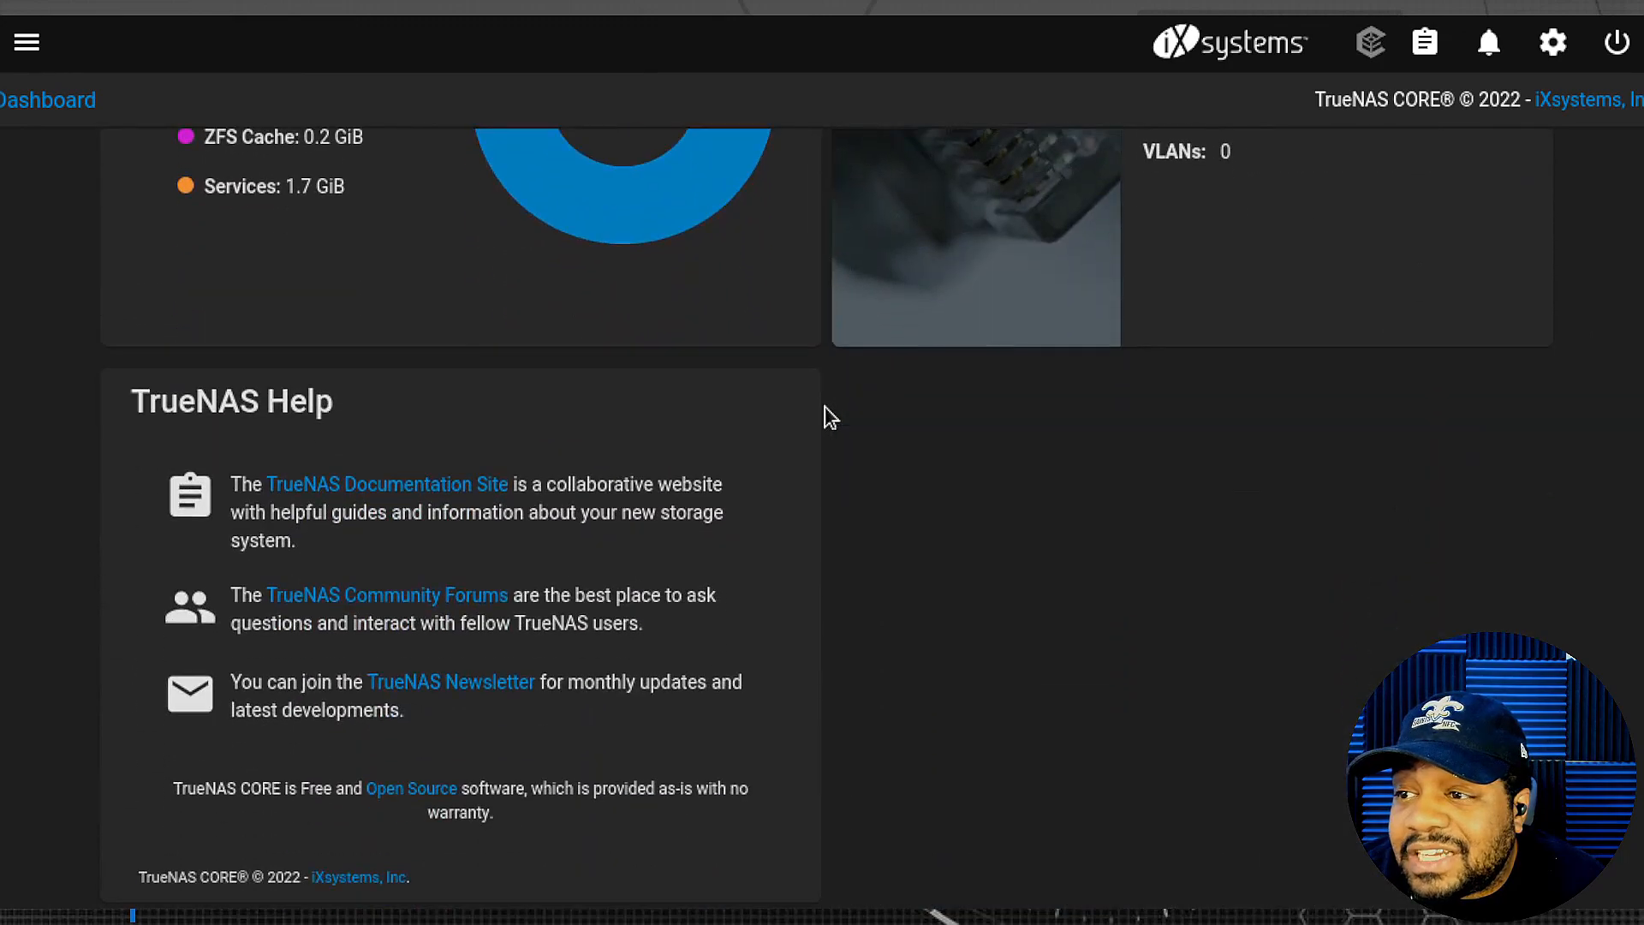
pyautogui.scroll(10, 882, 505)
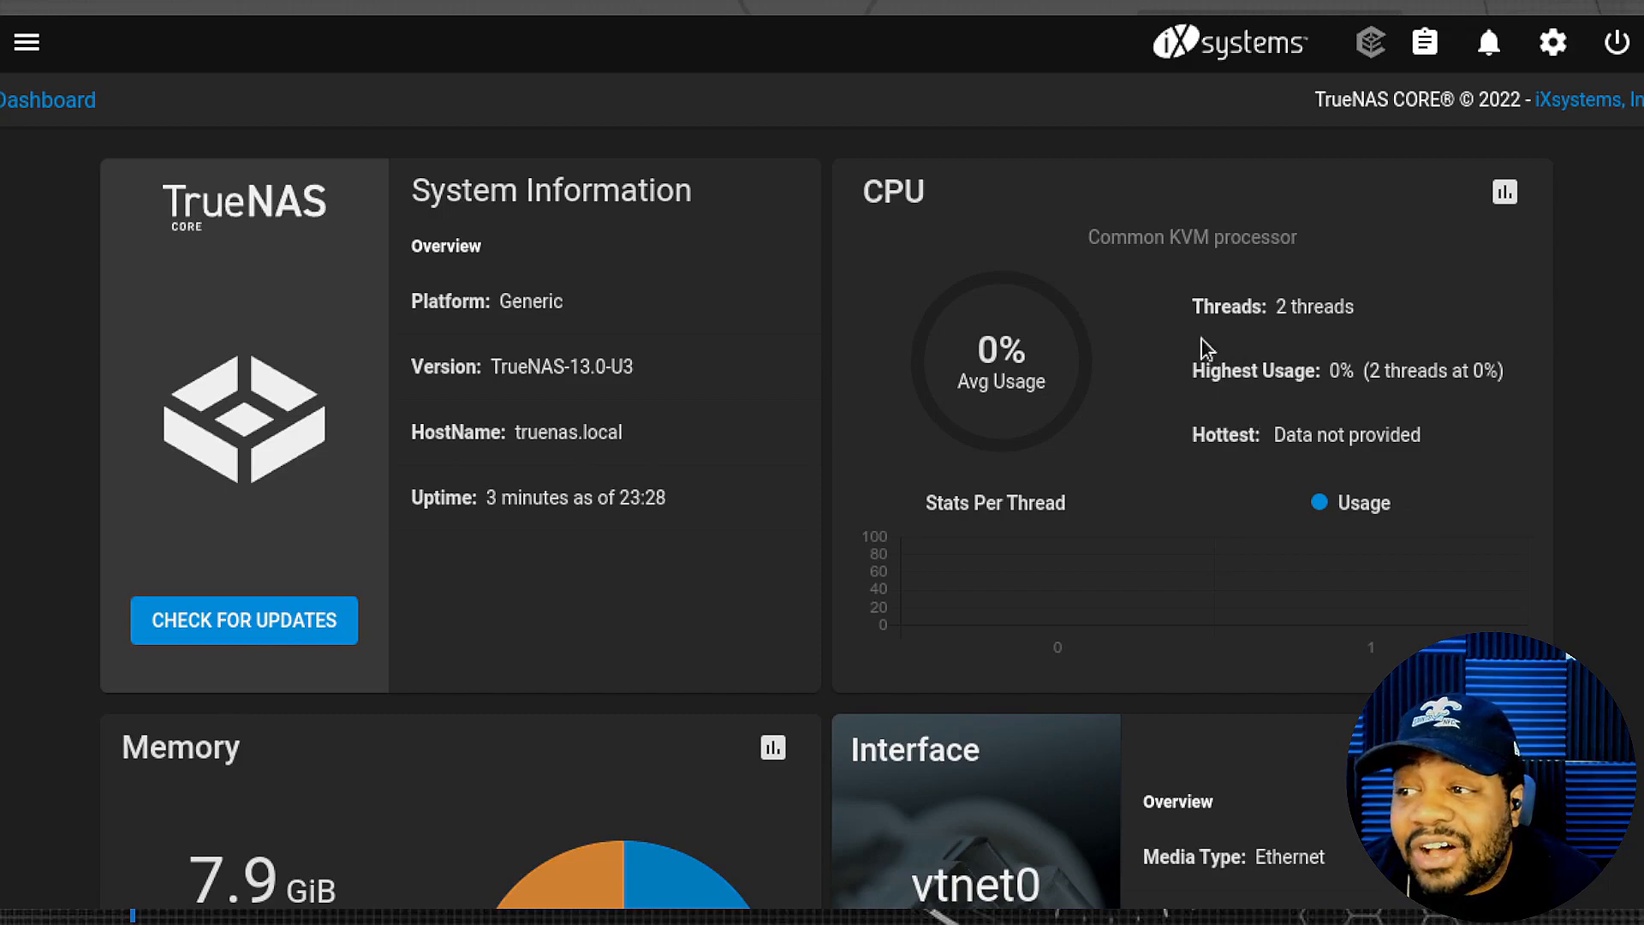
pyautogui.scroll(-6, 1094, 441)
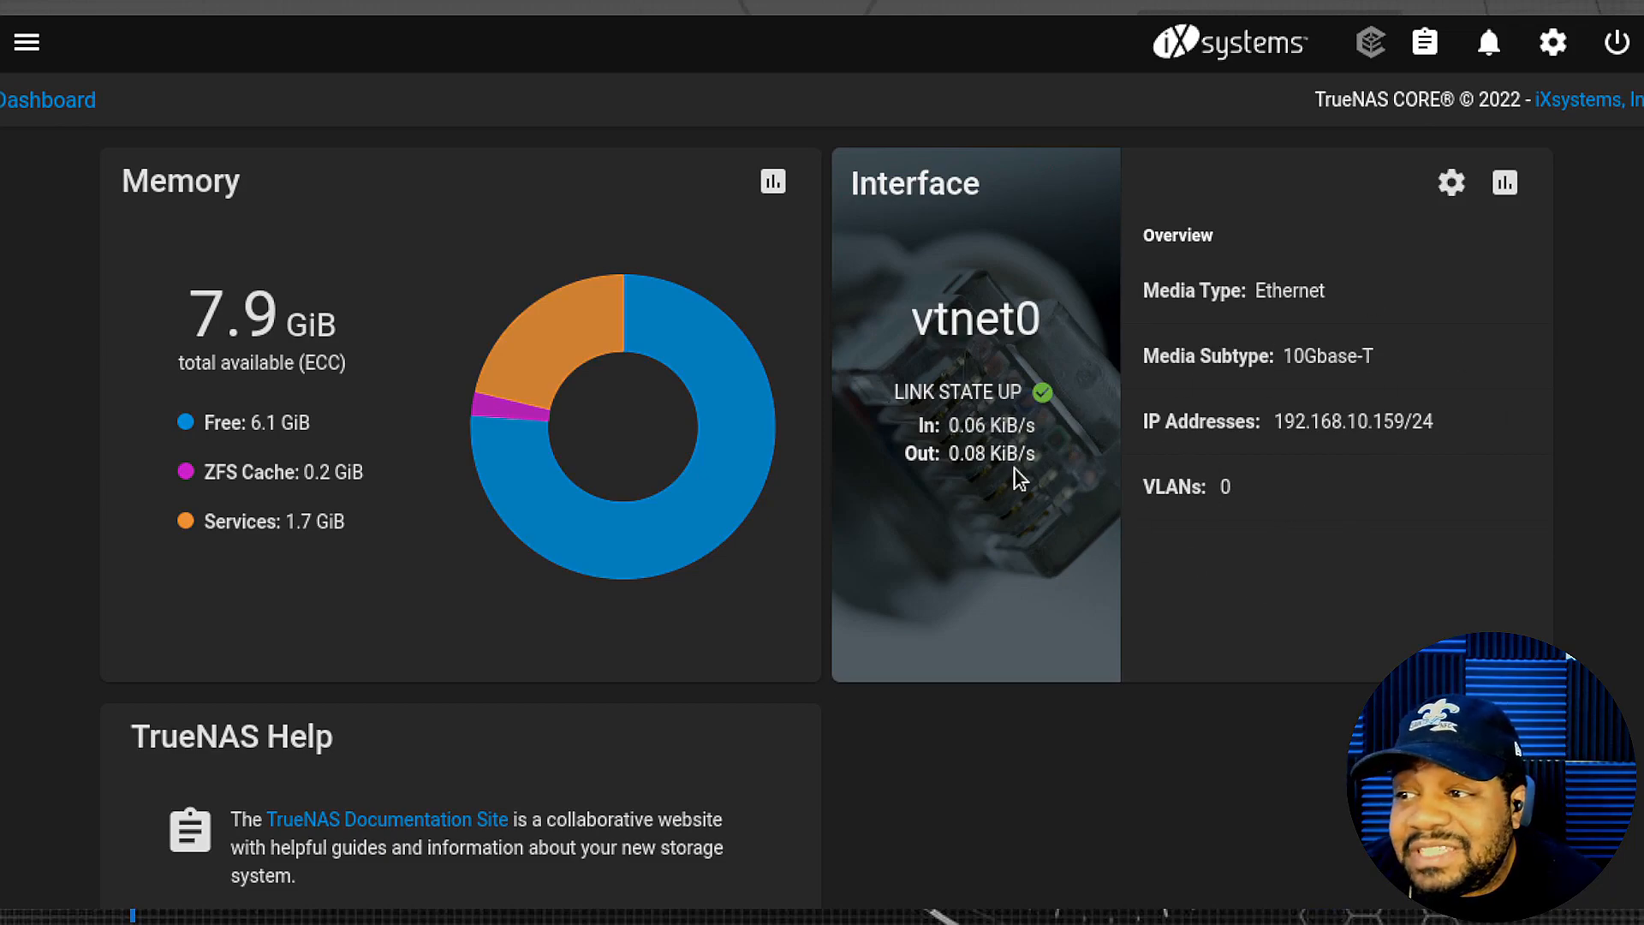
pyautogui.click(27, 42)
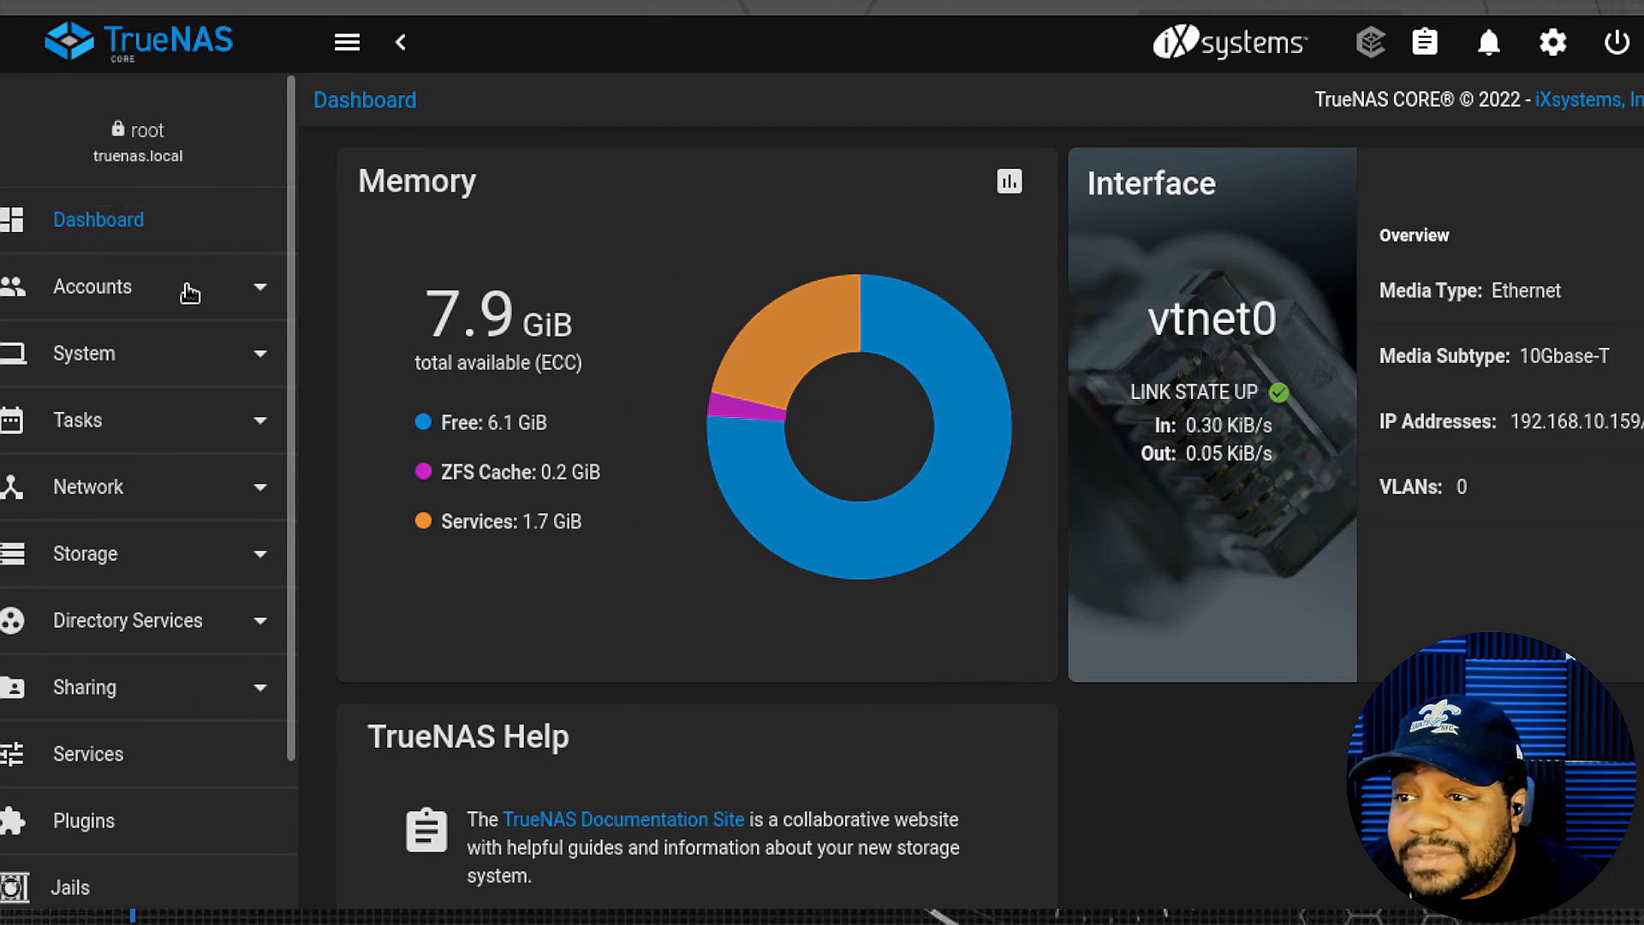
# - Expand and collapse Accounts, then expand the System group in the sidebar
pyautogui.click(140, 296)
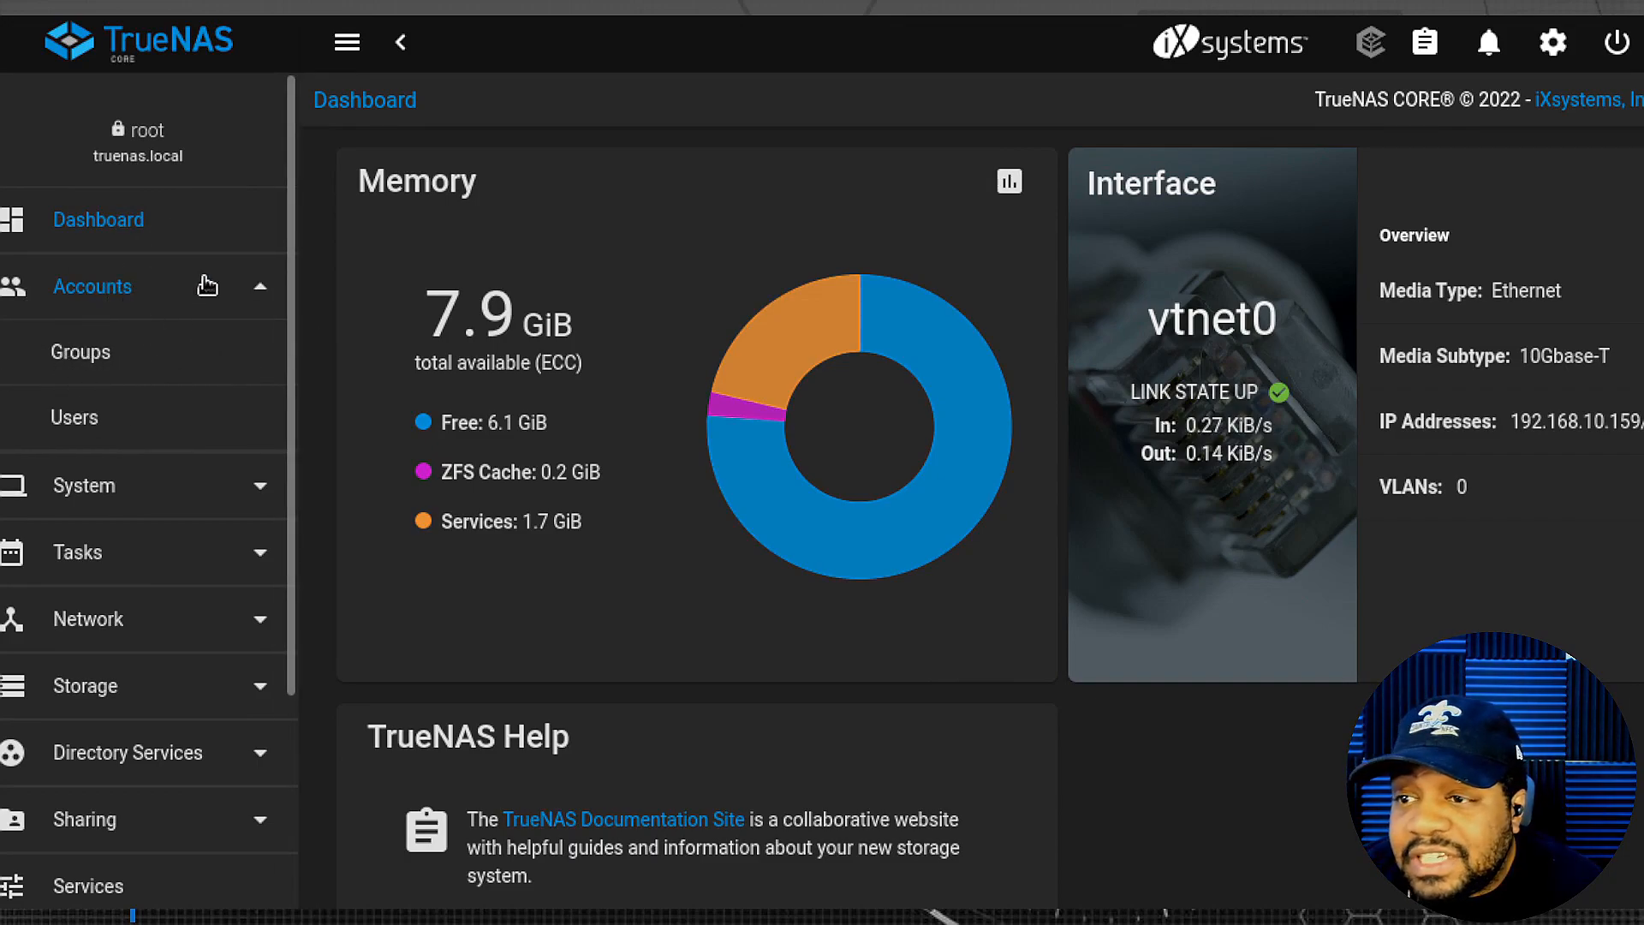
pyautogui.click(263, 291)
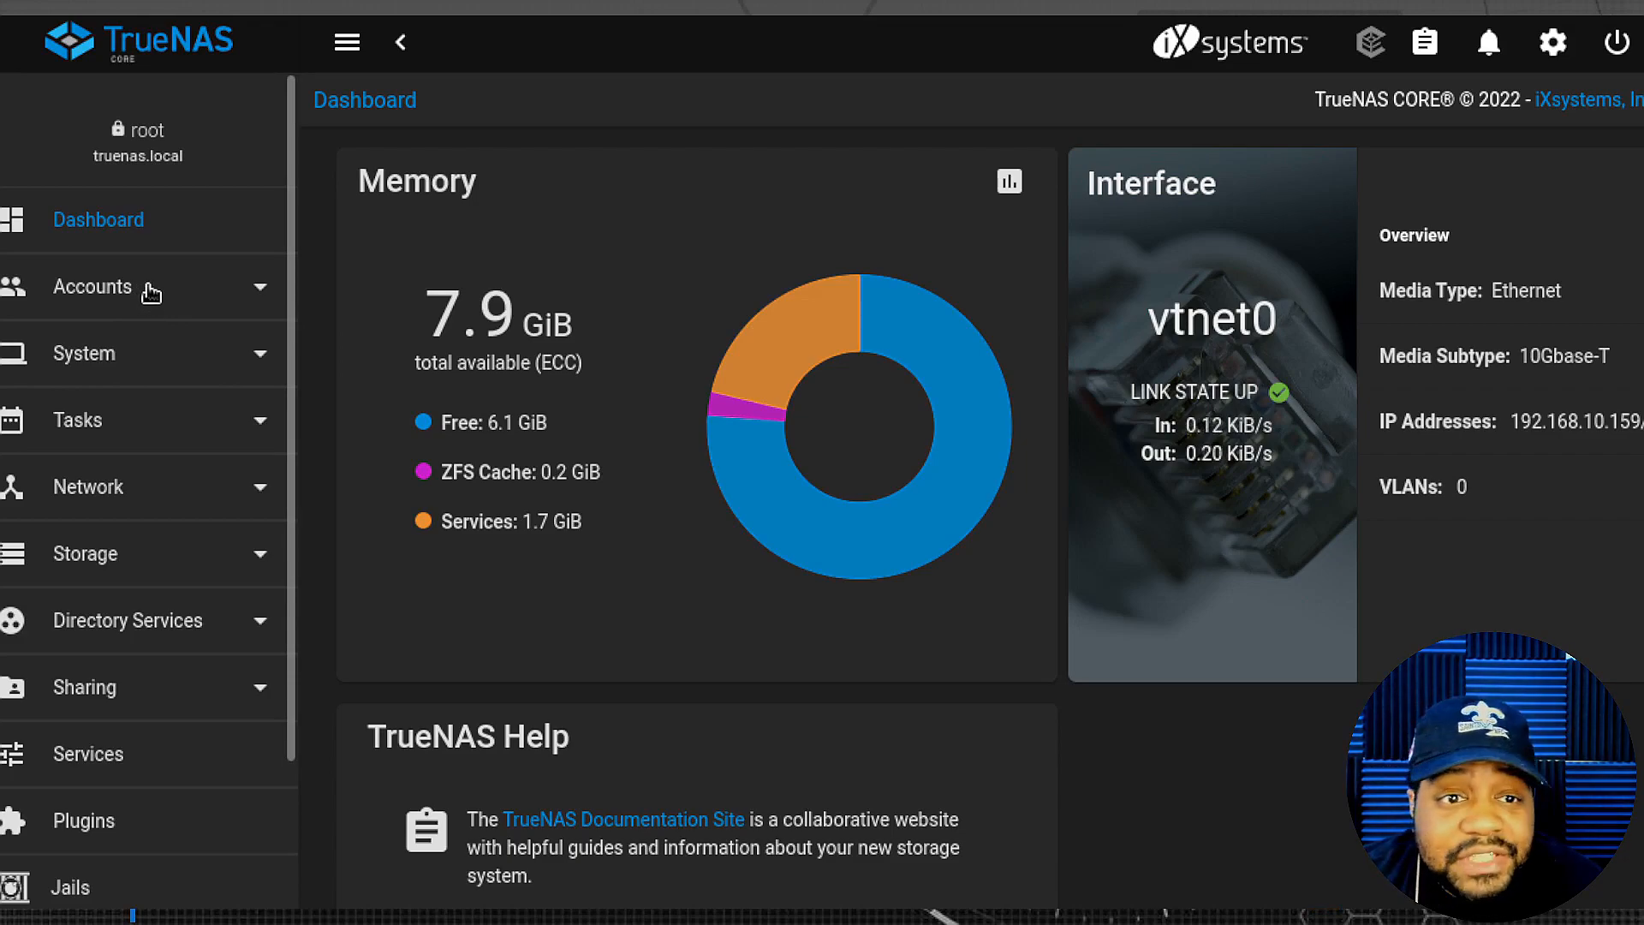
pyautogui.click(257, 364)
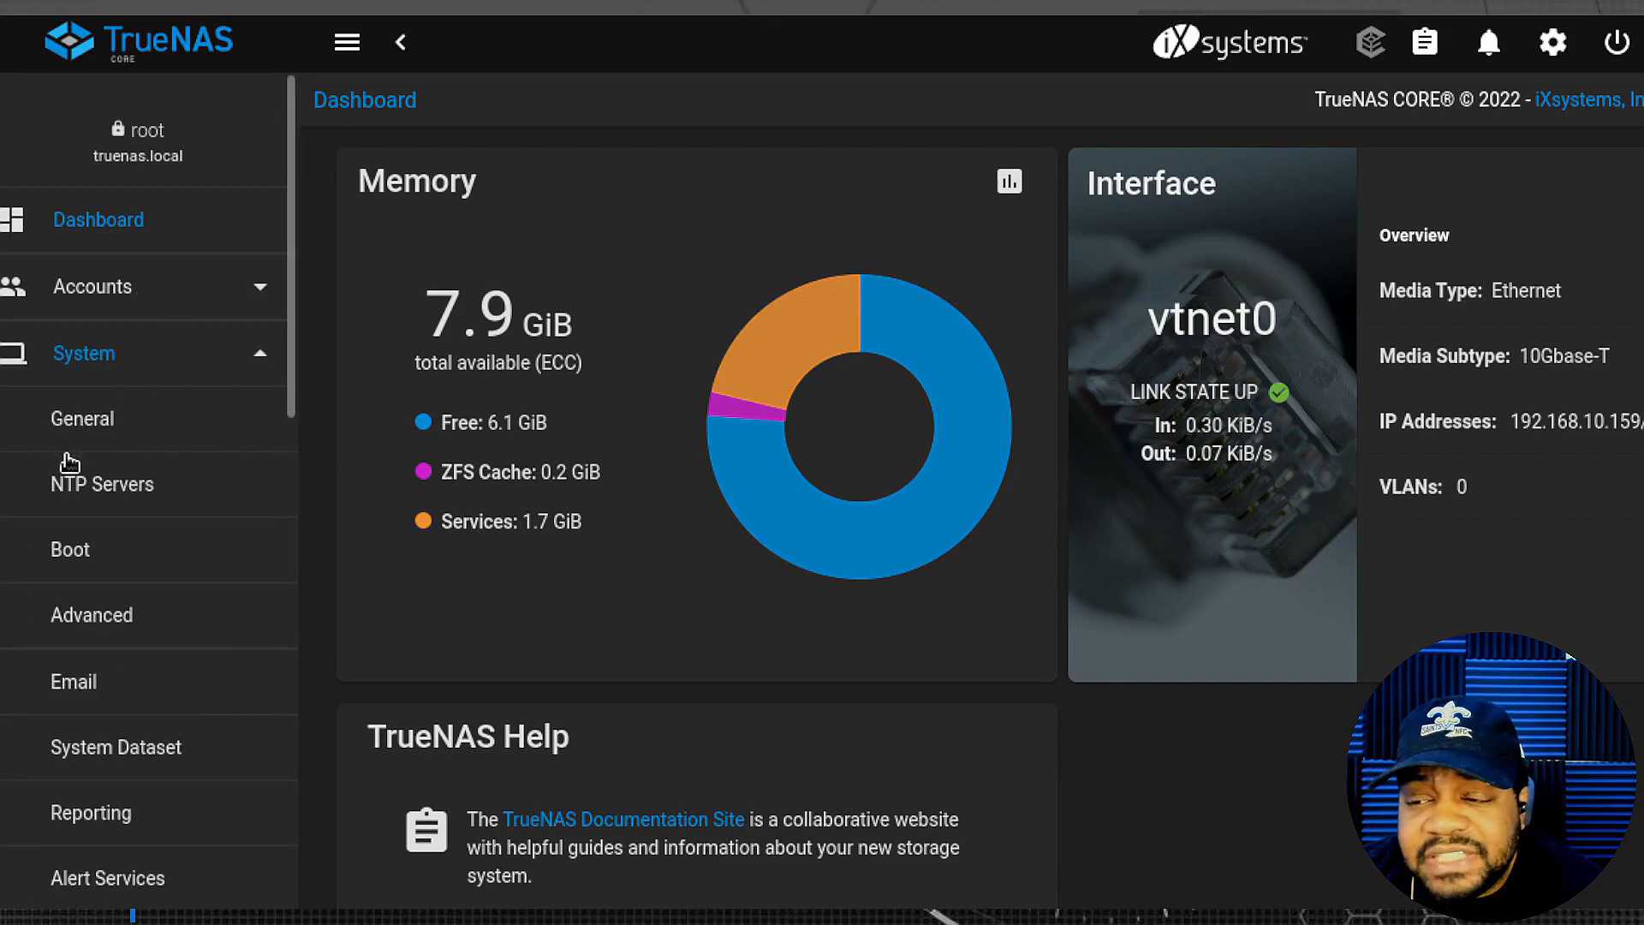
pyautogui.scroll(-1, 107, 471)
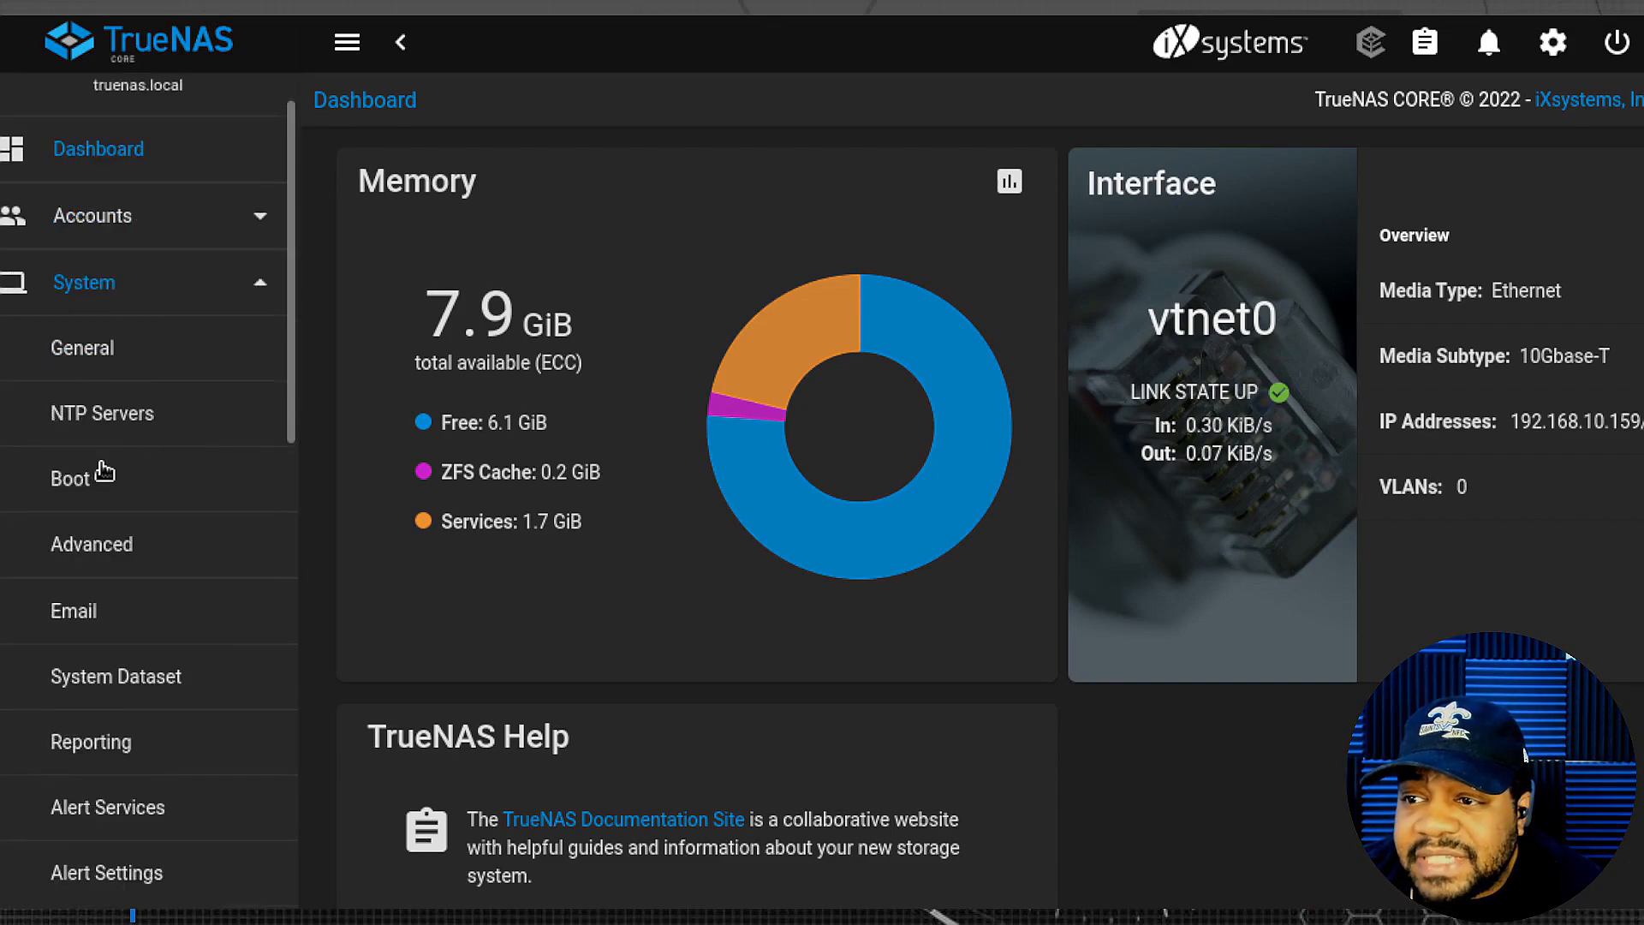
# - Browse the General, NTP Servers, Boot and Advanced system settings pages
pyautogui.click(135, 361)
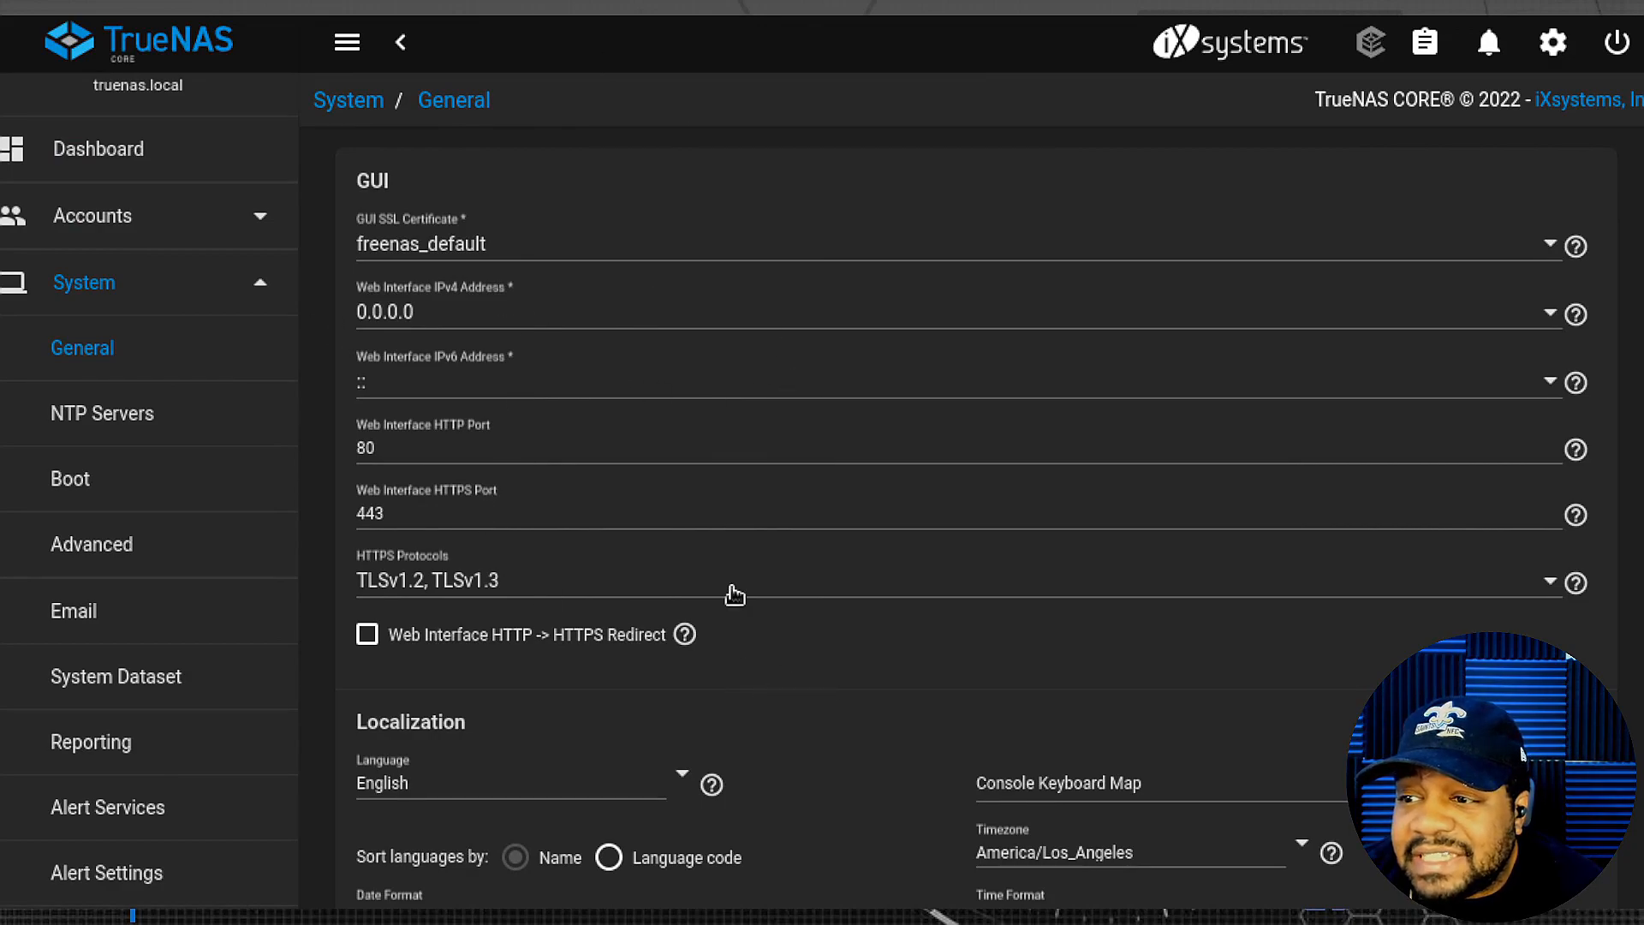
pyautogui.scroll(-4, 734, 595)
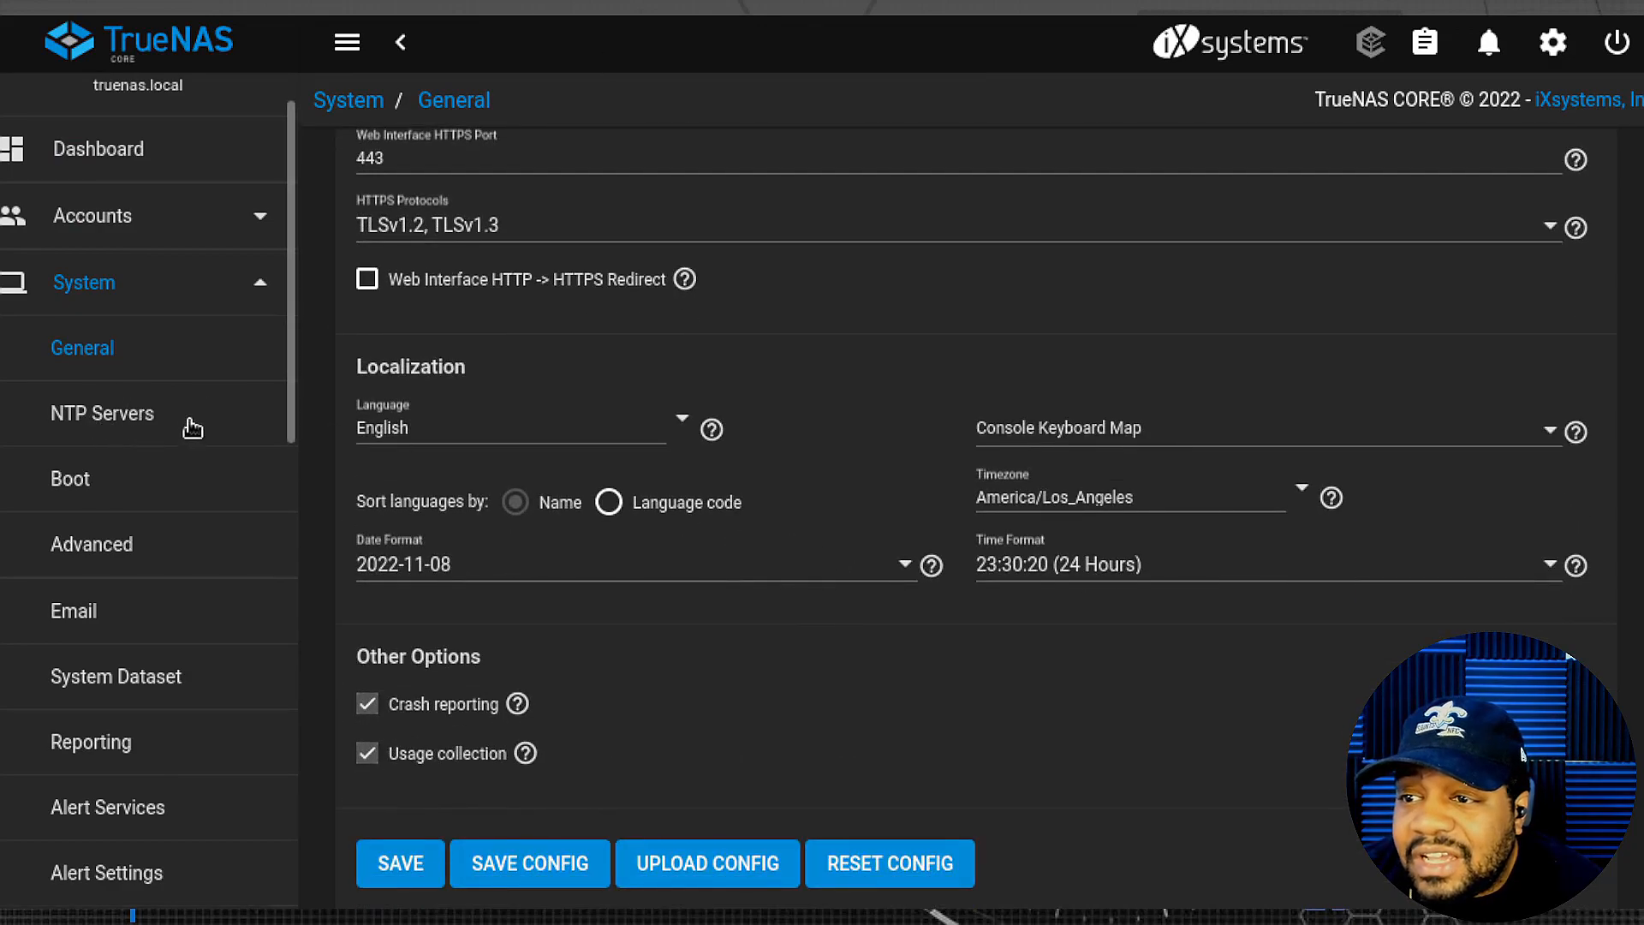
pyautogui.click(73, 424)
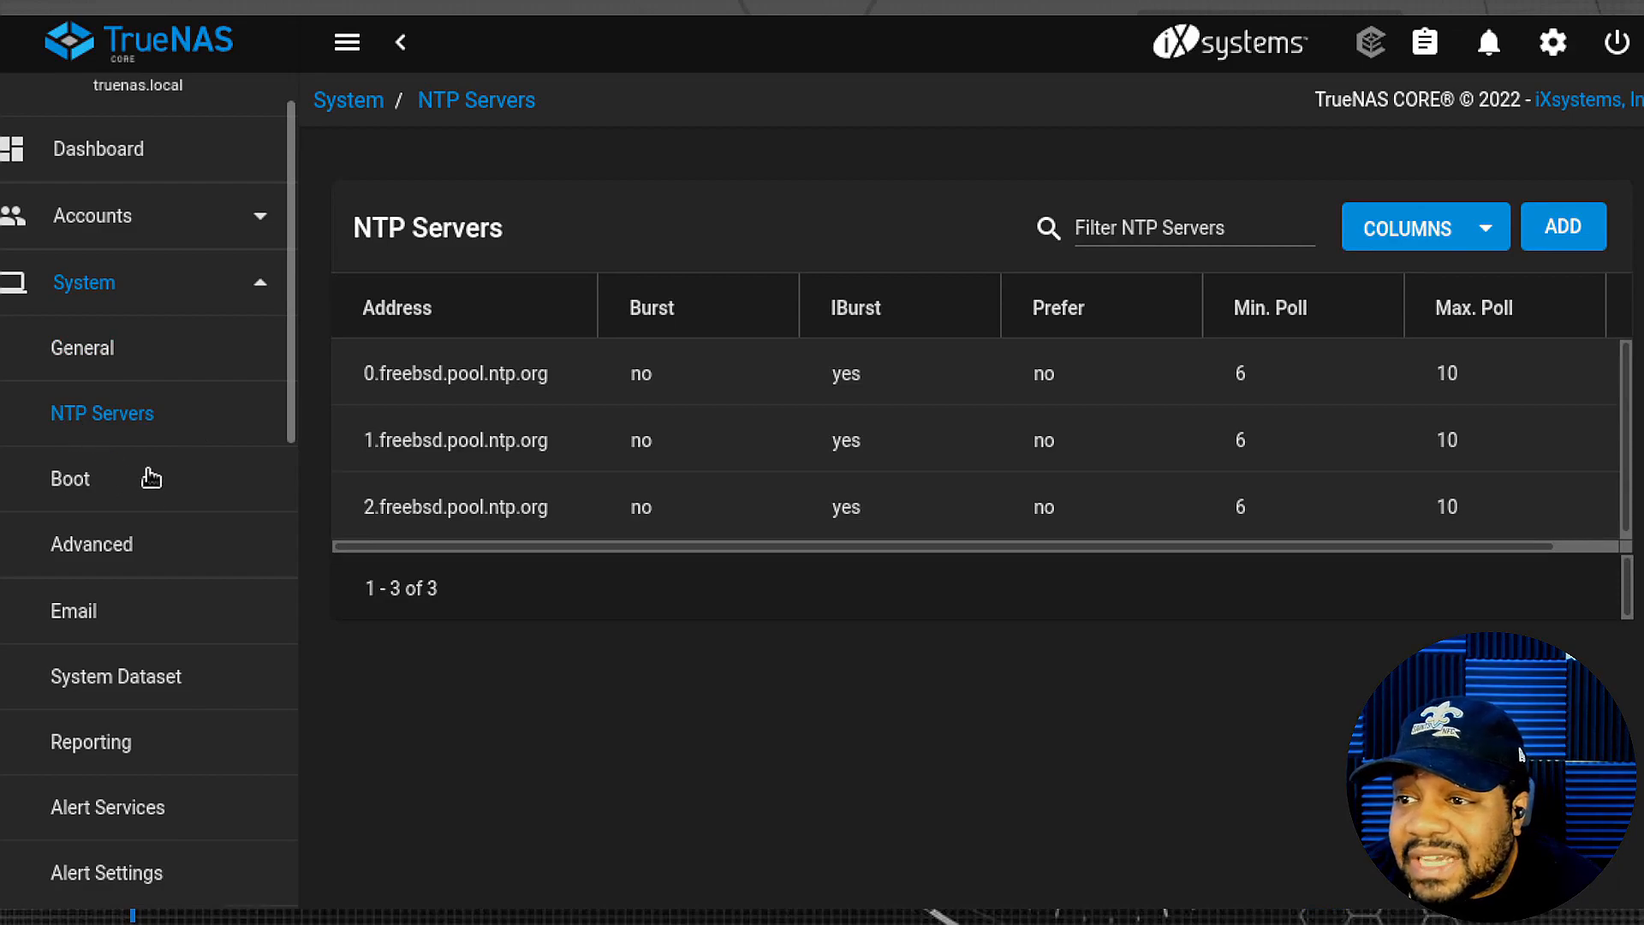
pyautogui.click(94, 485)
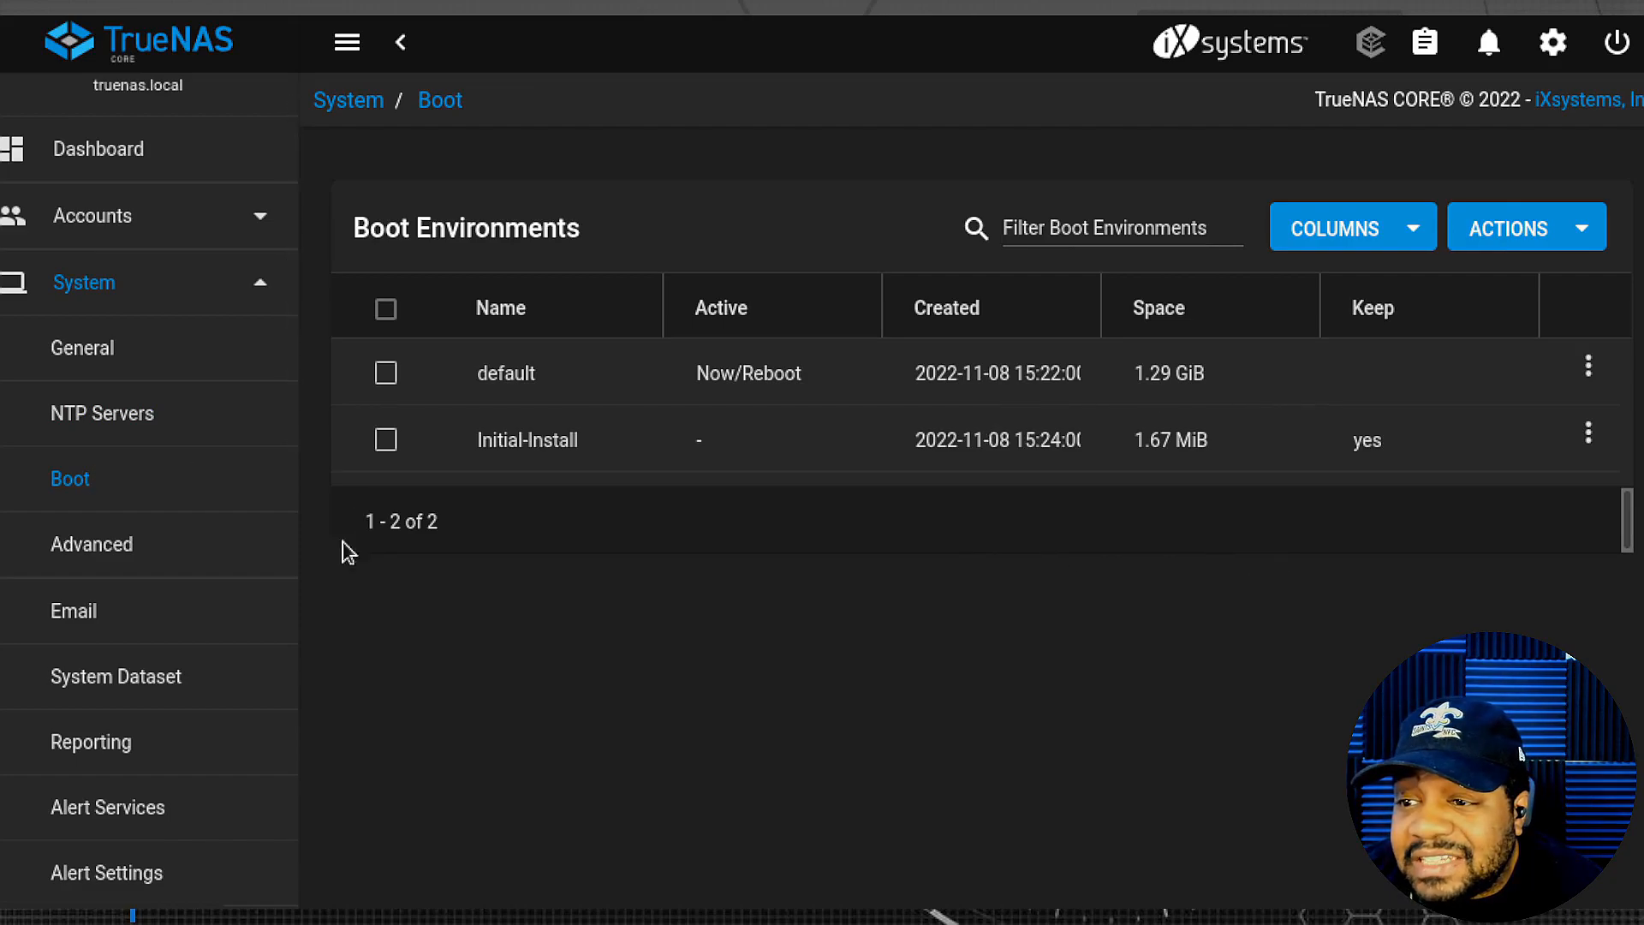
pyautogui.click(118, 553)
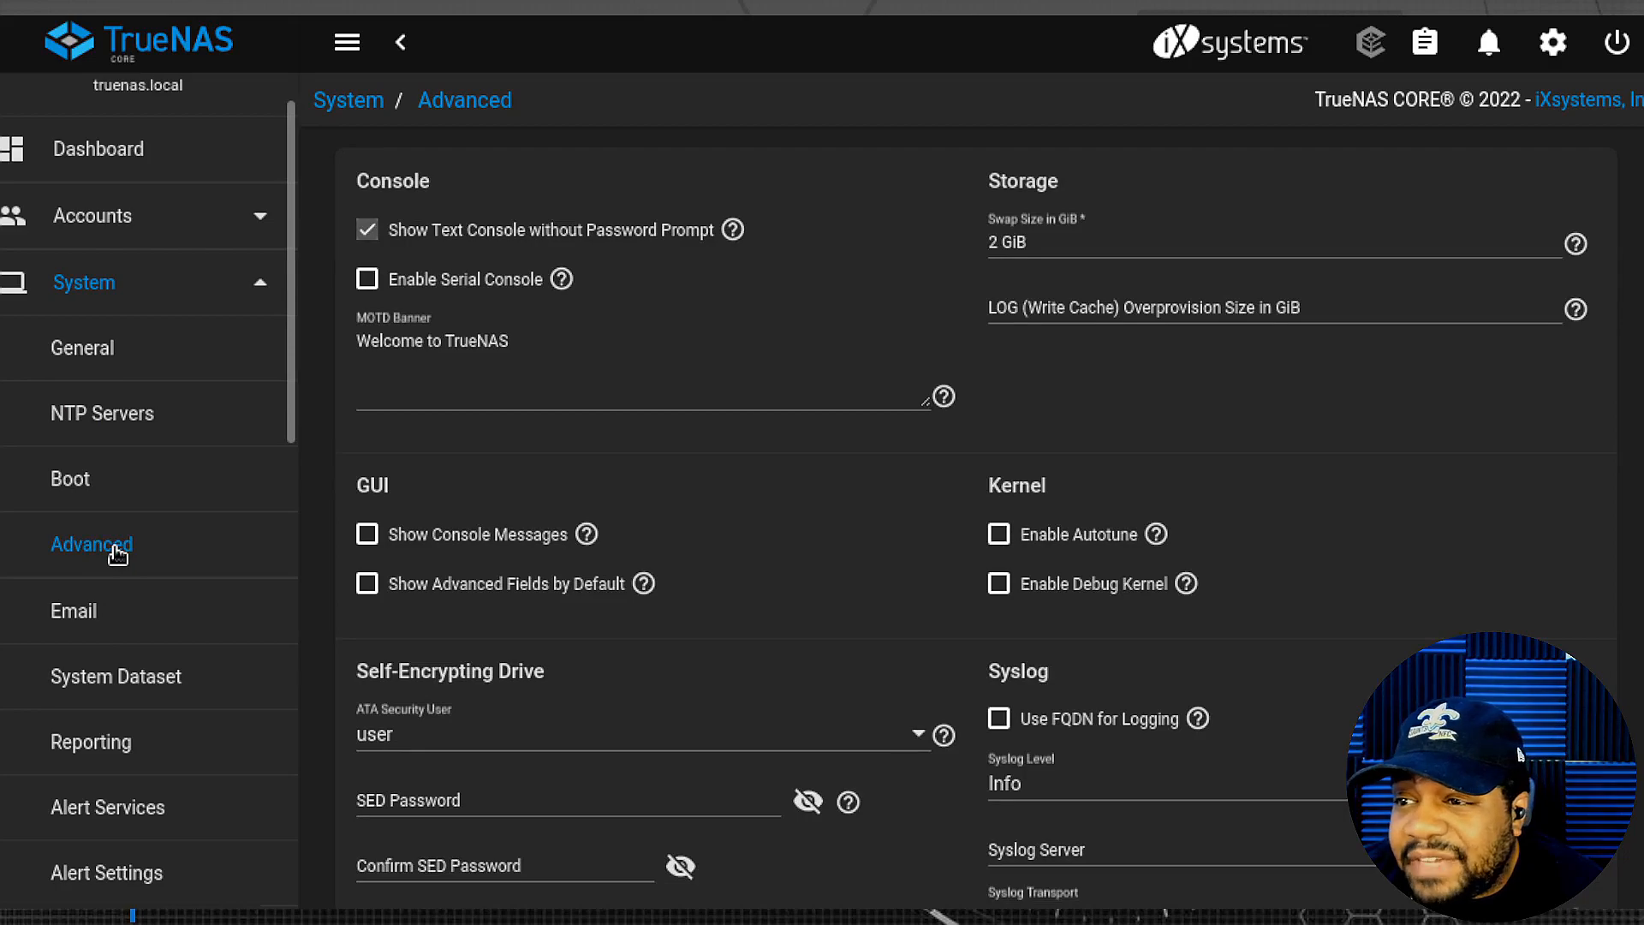
# - Continue through the Email and SSH Connections pages to the empty SSH Keypairs list
pyautogui.scroll(-2, 137, 411)
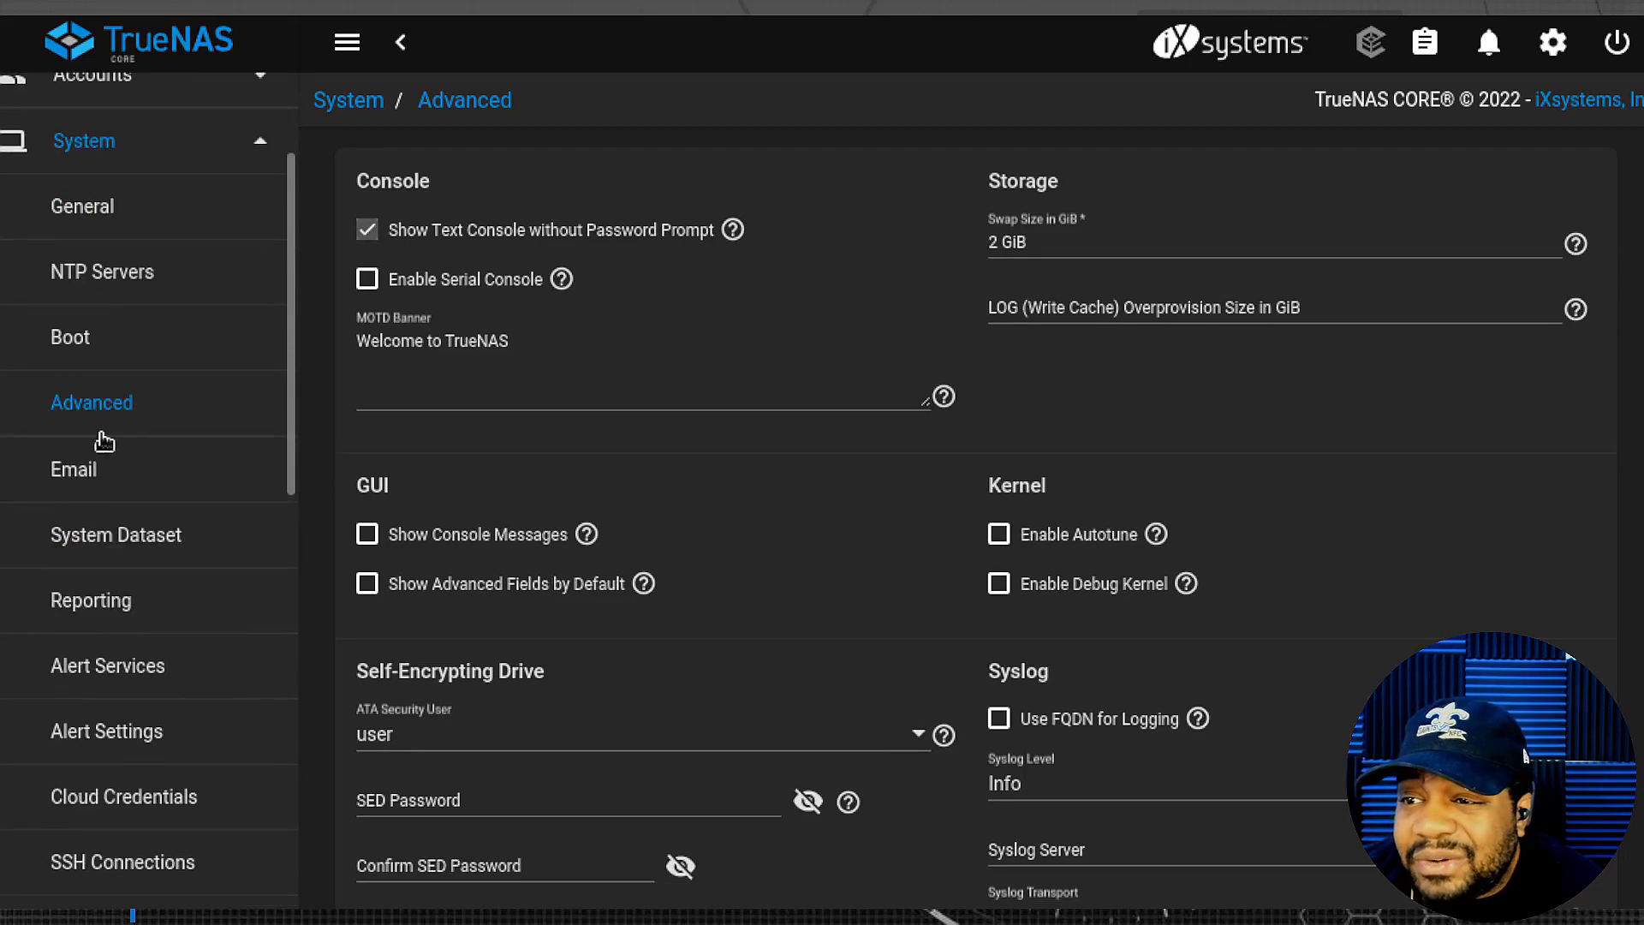
pyautogui.click(100, 480)
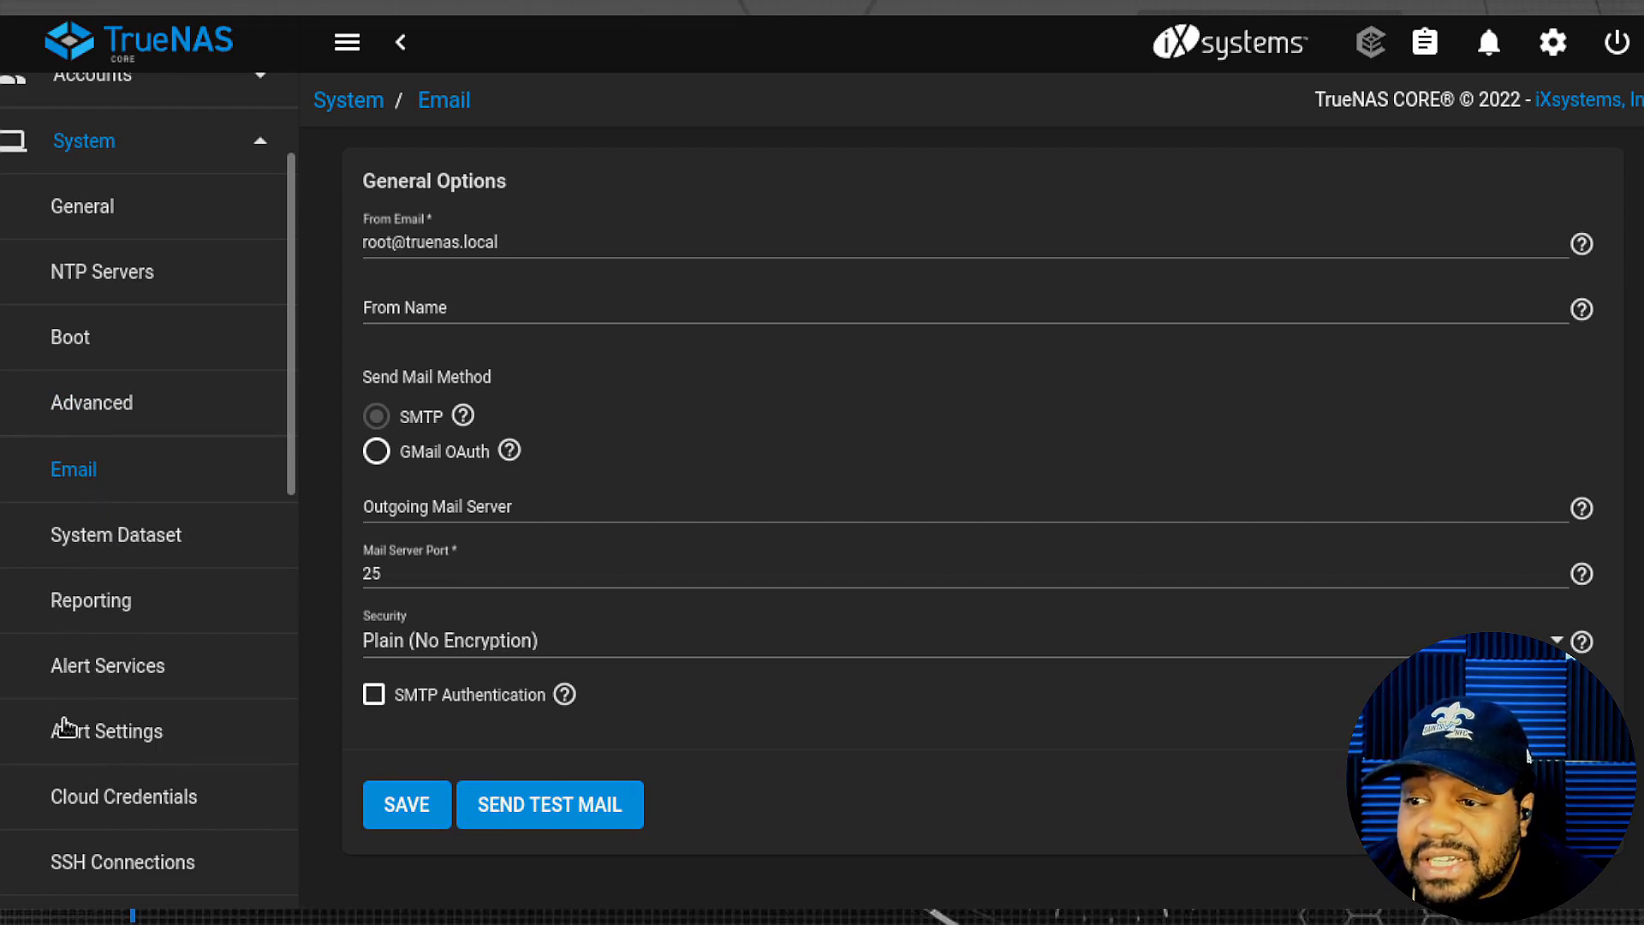
pyautogui.scroll(-4, 92, 718)
pyautogui.click(145, 580)
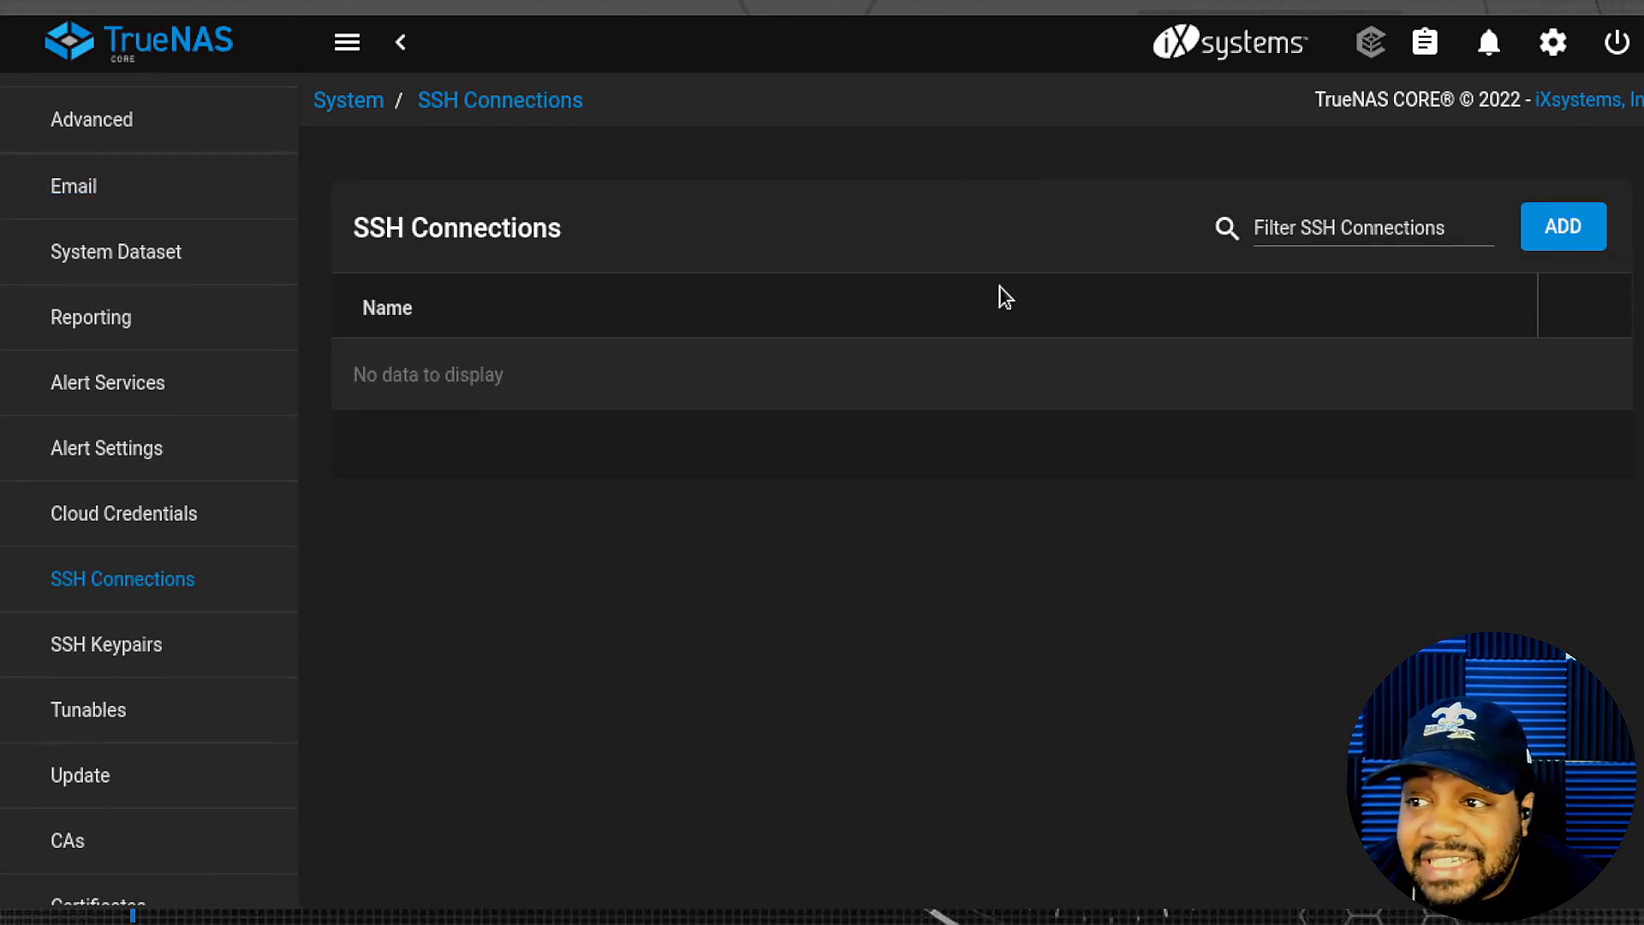
pyautogui.click(130, 655)
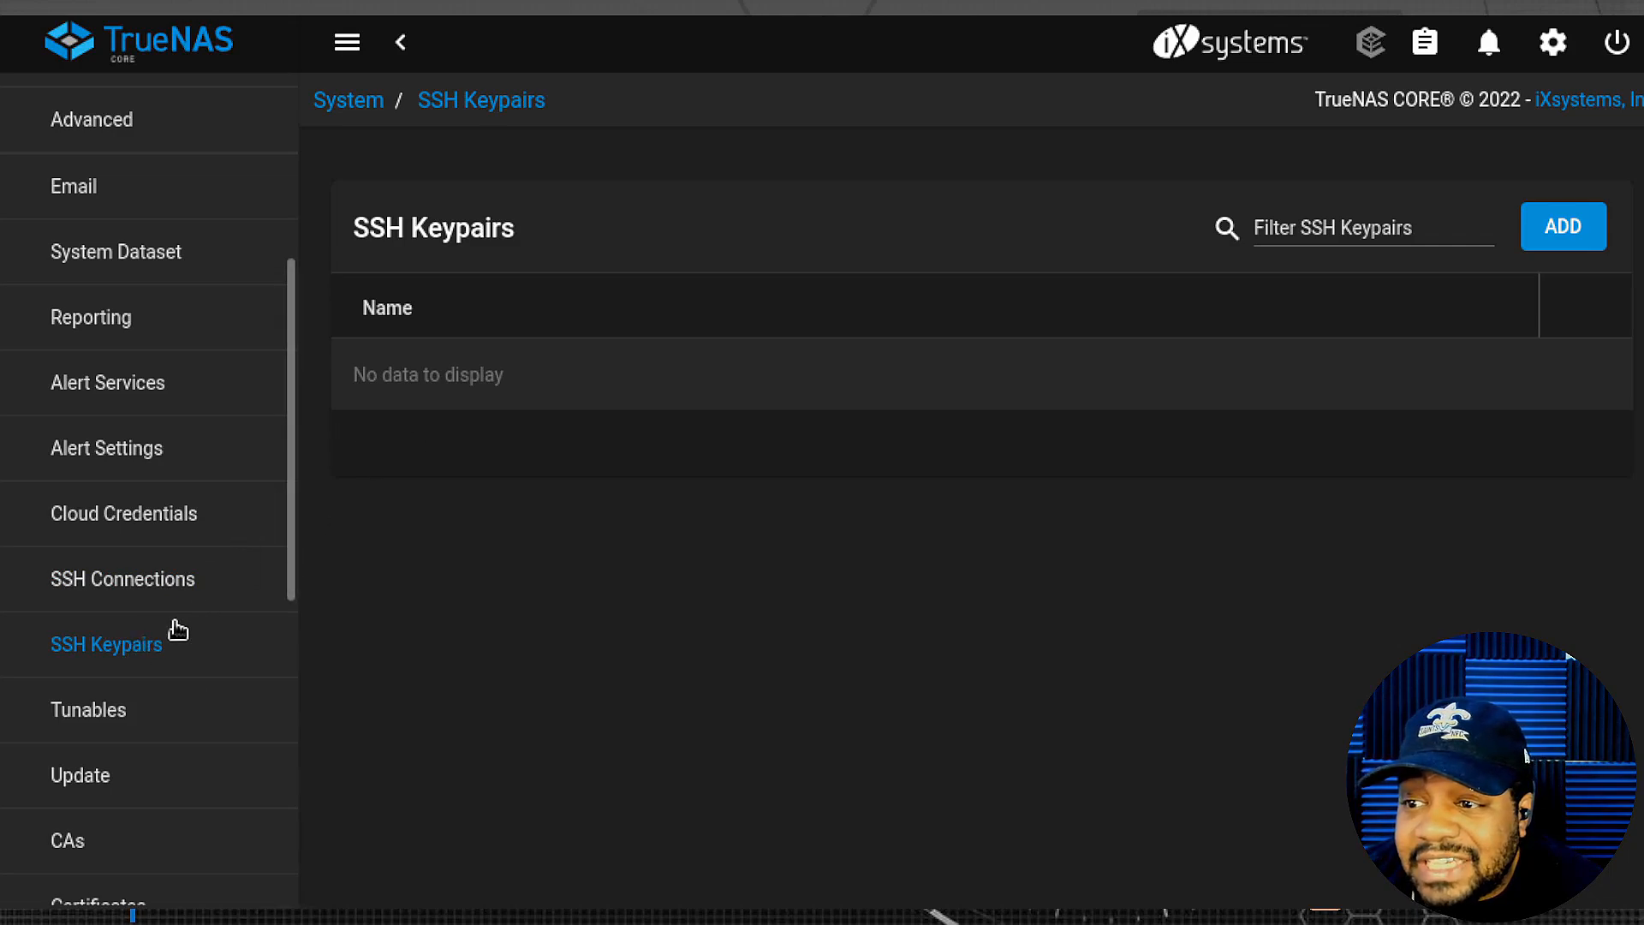
pyautogui.scroll(-2, 132, 643)
pyautogui.scroll(-2, 133, 642)
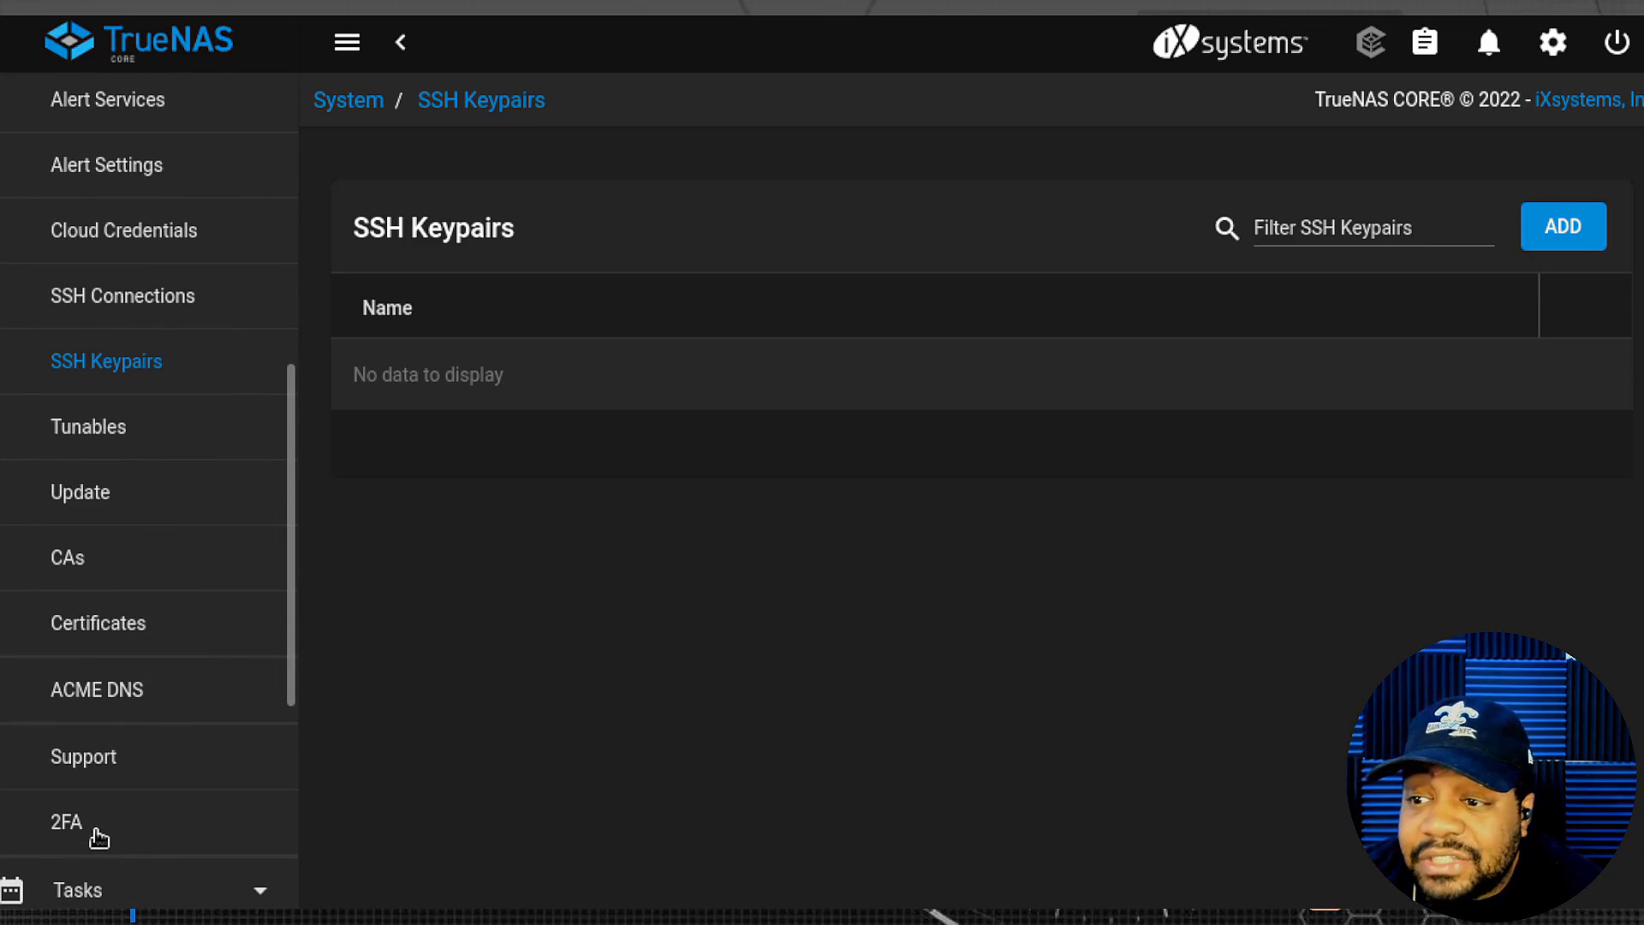
pyautogui.scroll(9, 128, 771)
pyautogui.scroll(2, 133, 766)
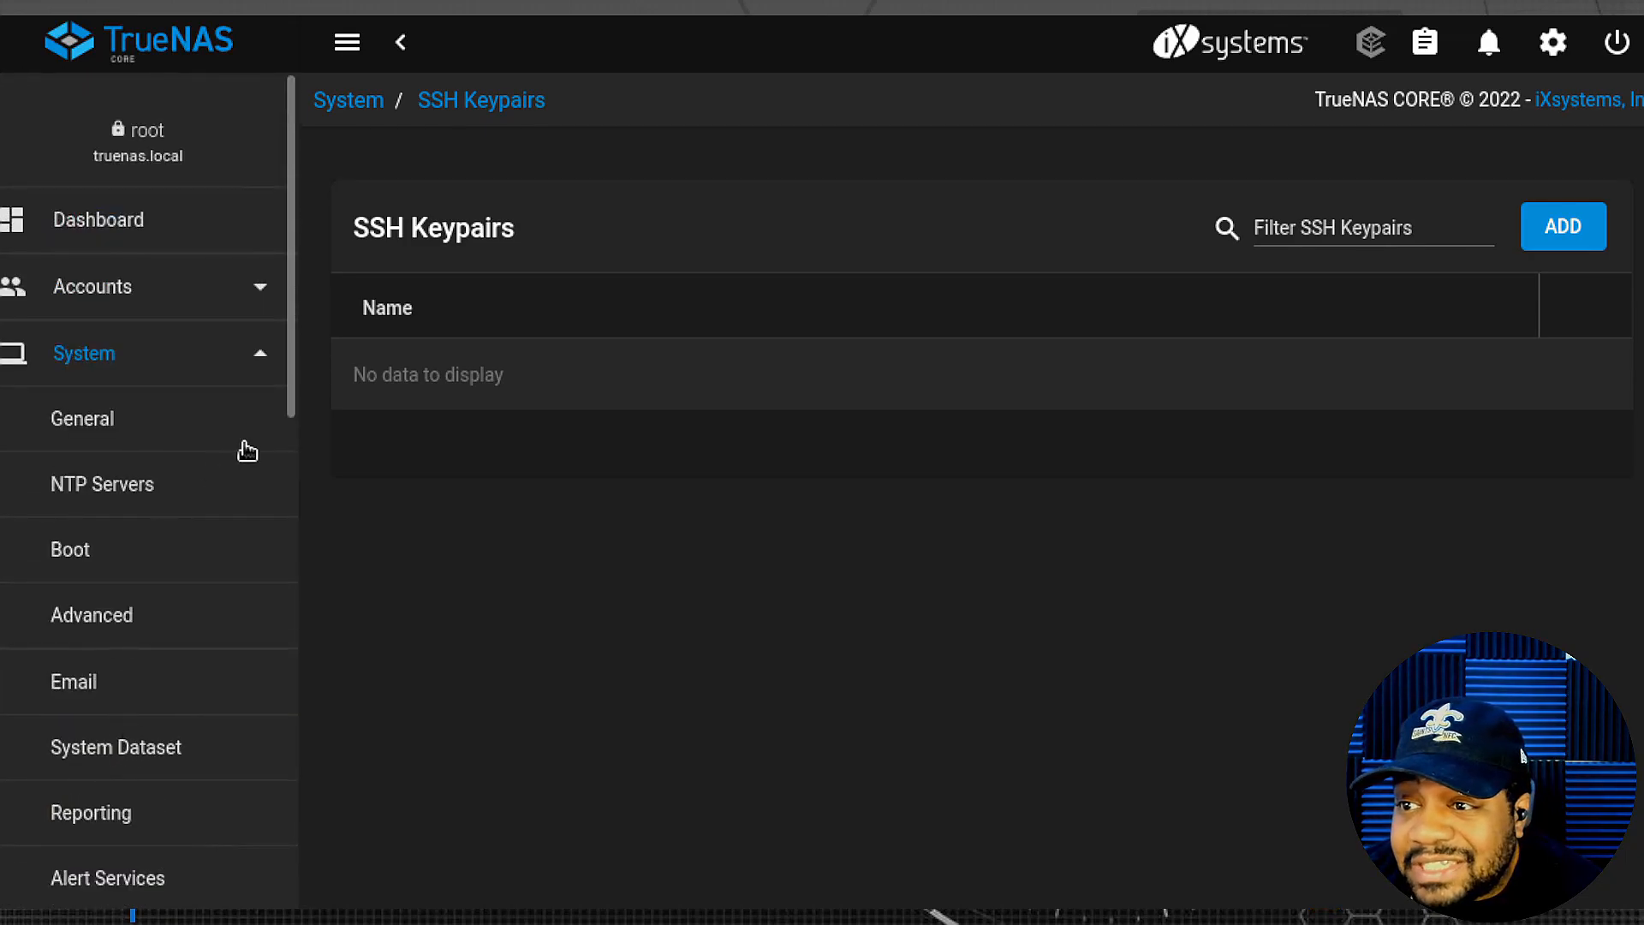
# - Collapse System, expand Tasks, and open the Cron Jobs list
pyautogui.click(250, 355)
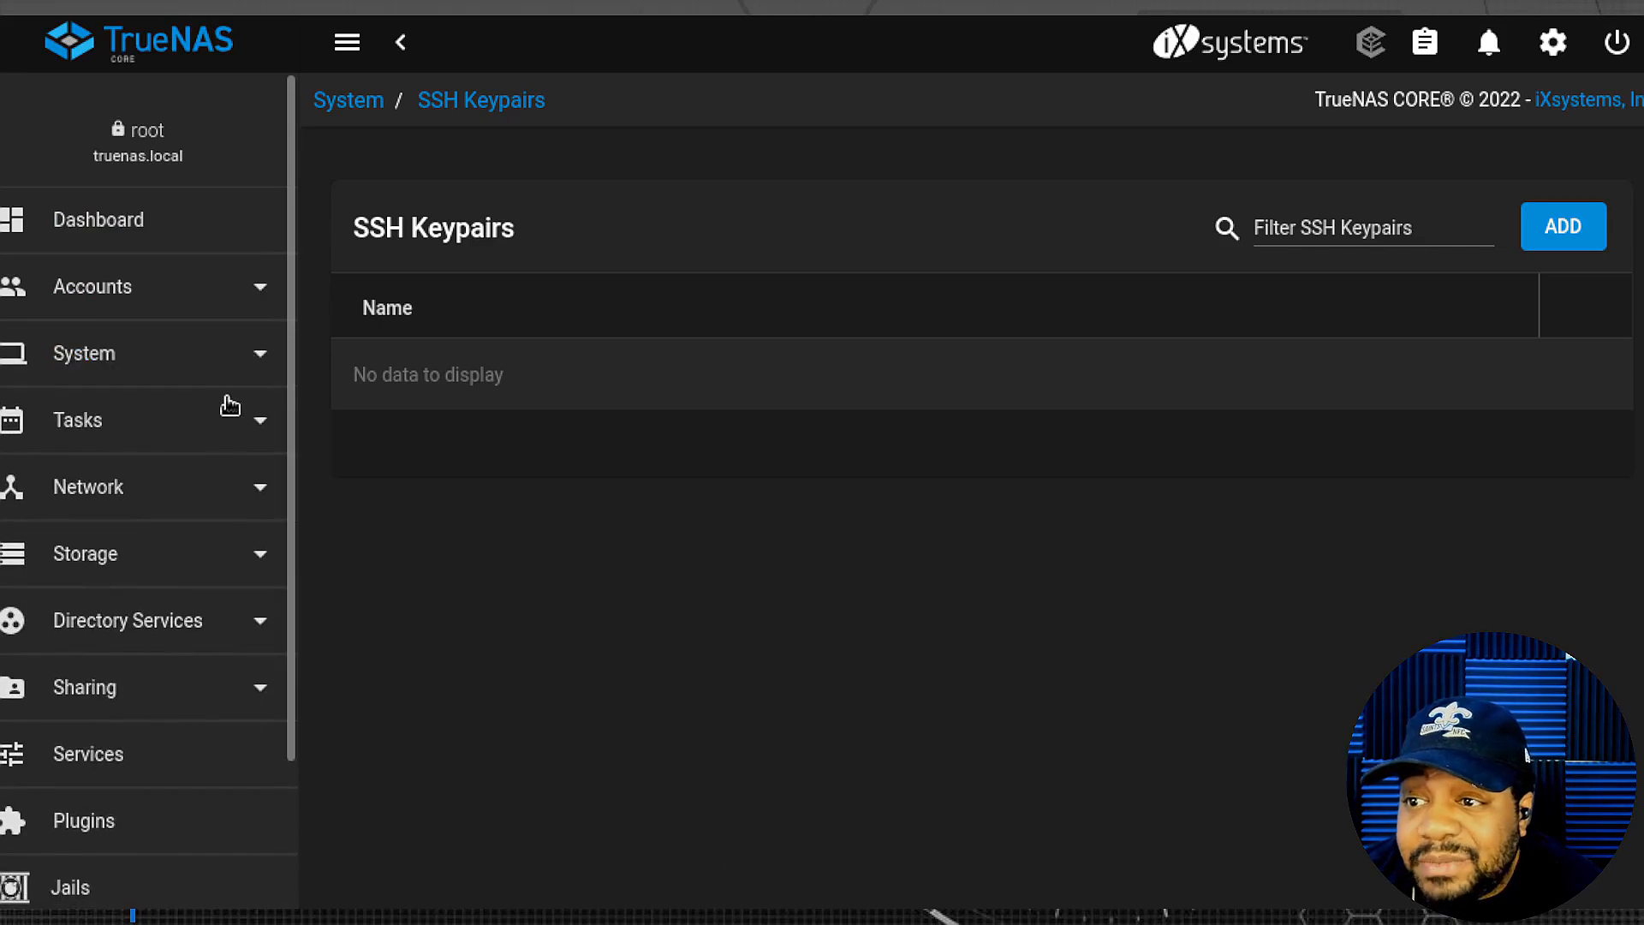
pyautogui.click(256, 422)
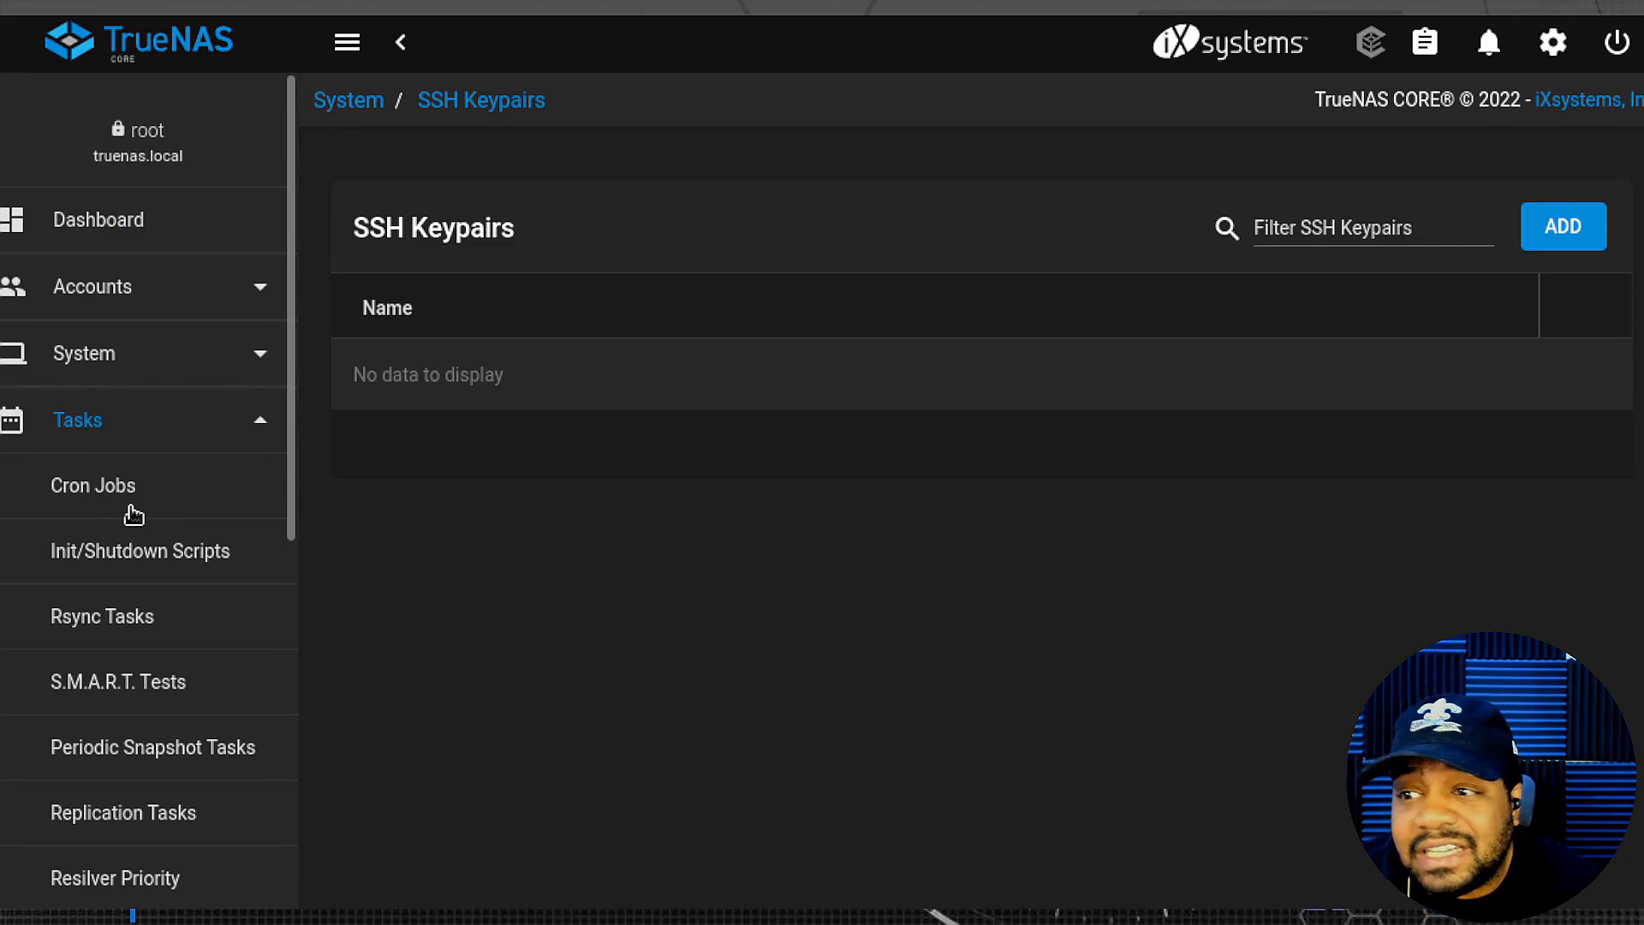
pyautogui.click(118, 499)
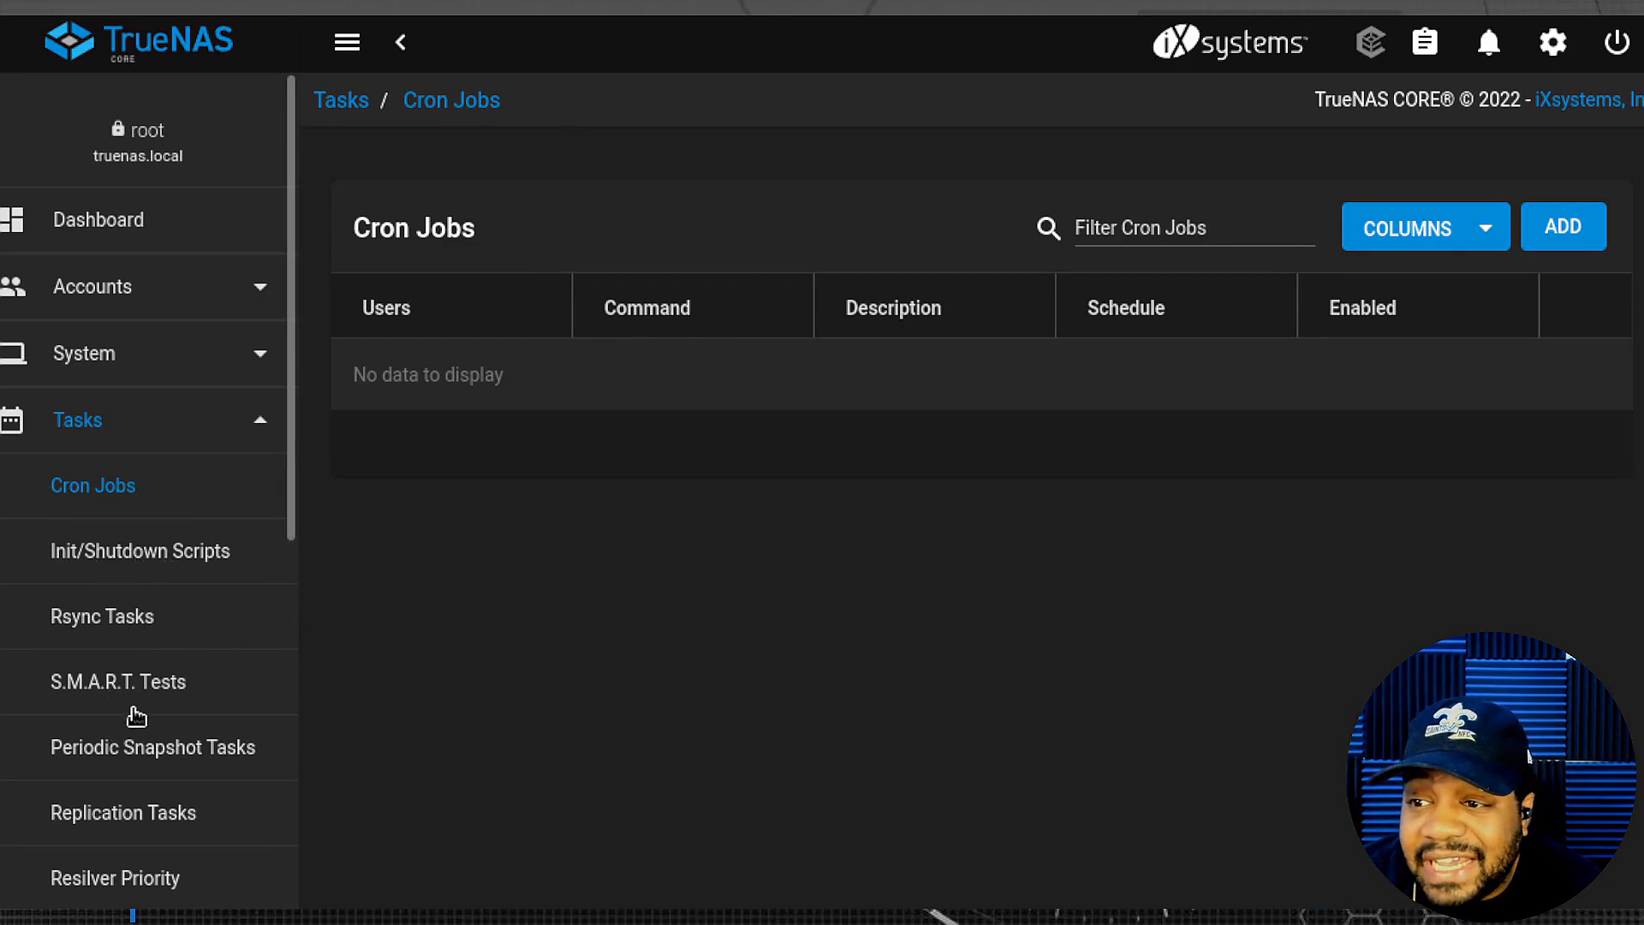
# - View the empty Rsync Tasks and Cloud Sync Tasks pages, then collapse Tasks
pyautogui.click(91, 622)
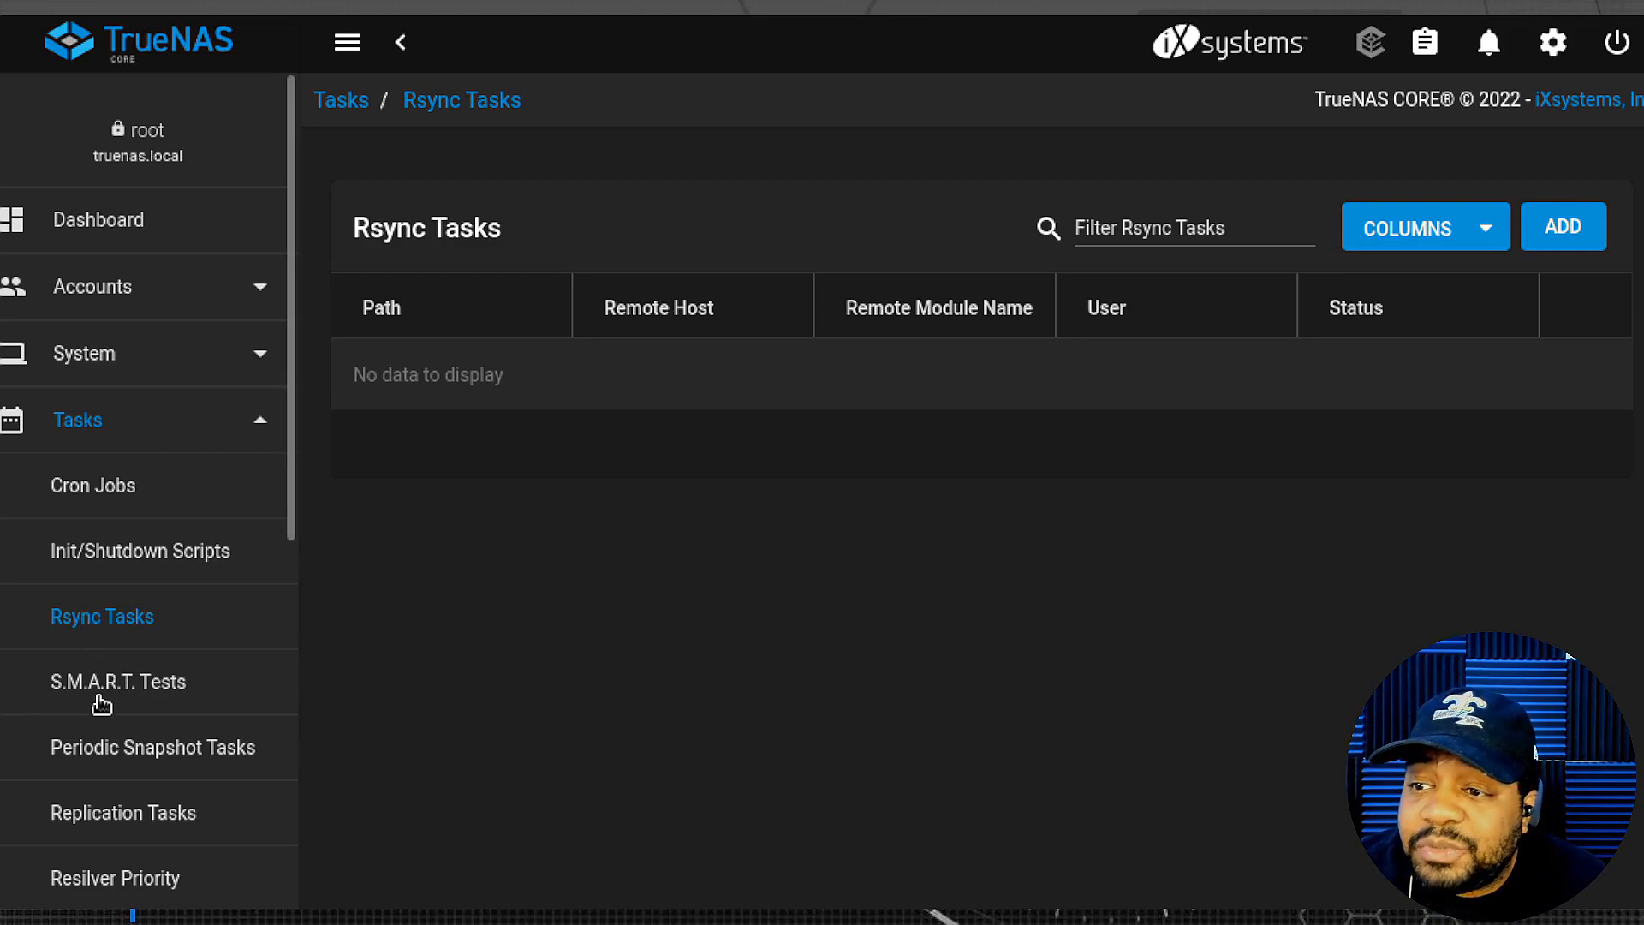
pyautogui.scroll(-1, 155, 716)
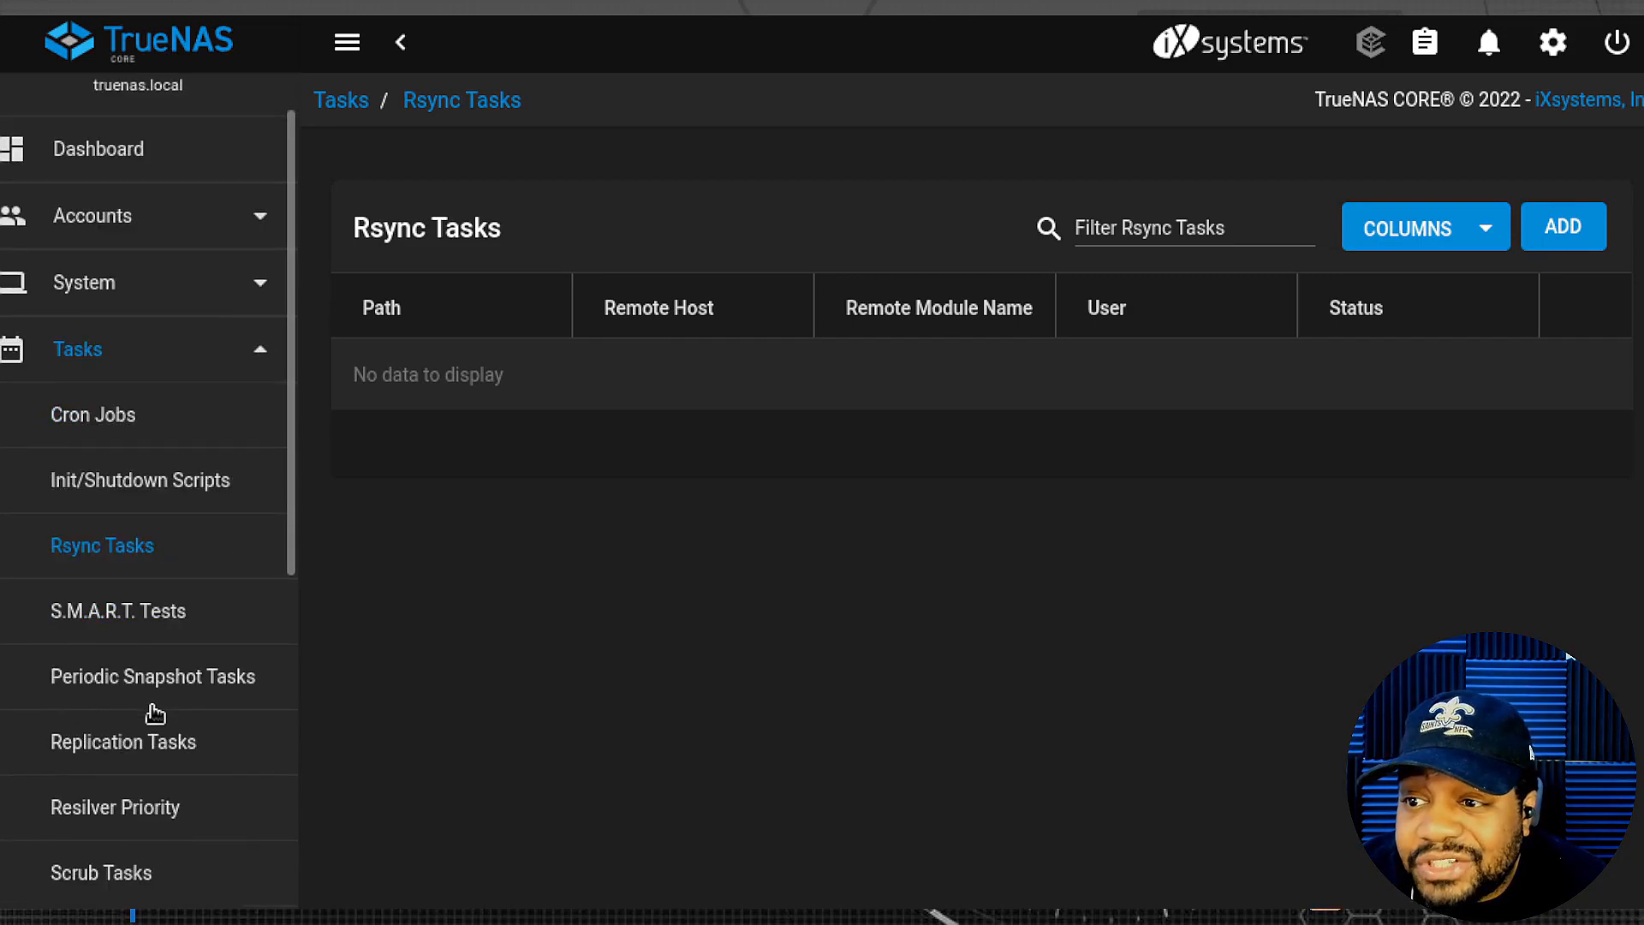
pyautogui.scroll(-3, 155, 714)
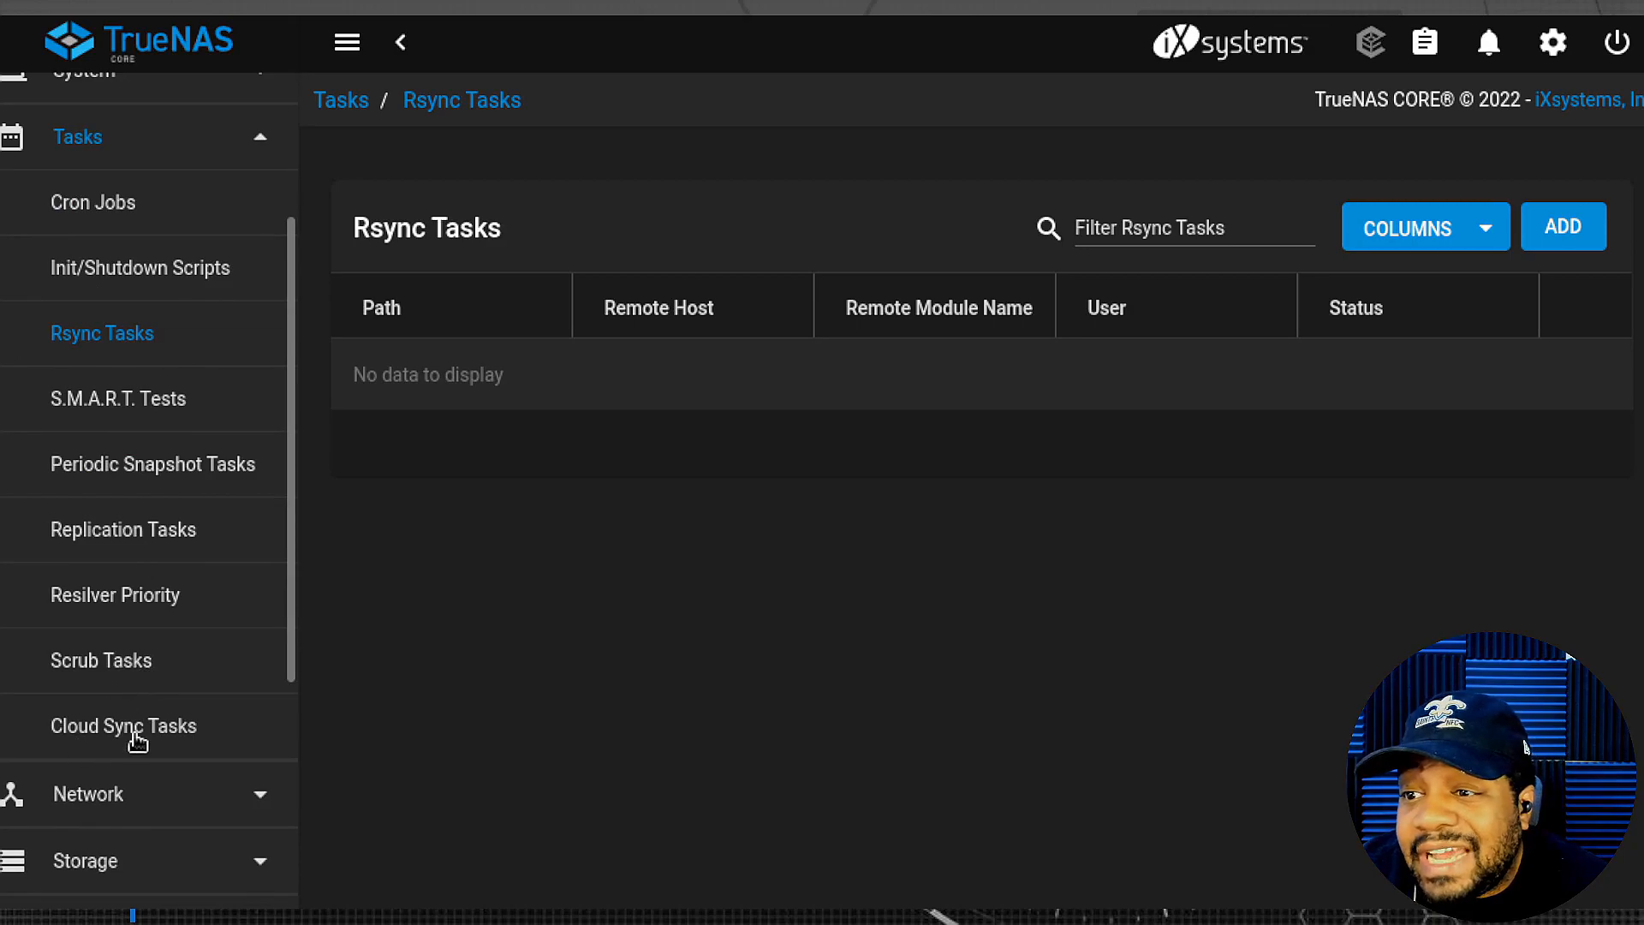
pyautogui.click(137, 740)
pyautogui.scroll(4, 134, 739)
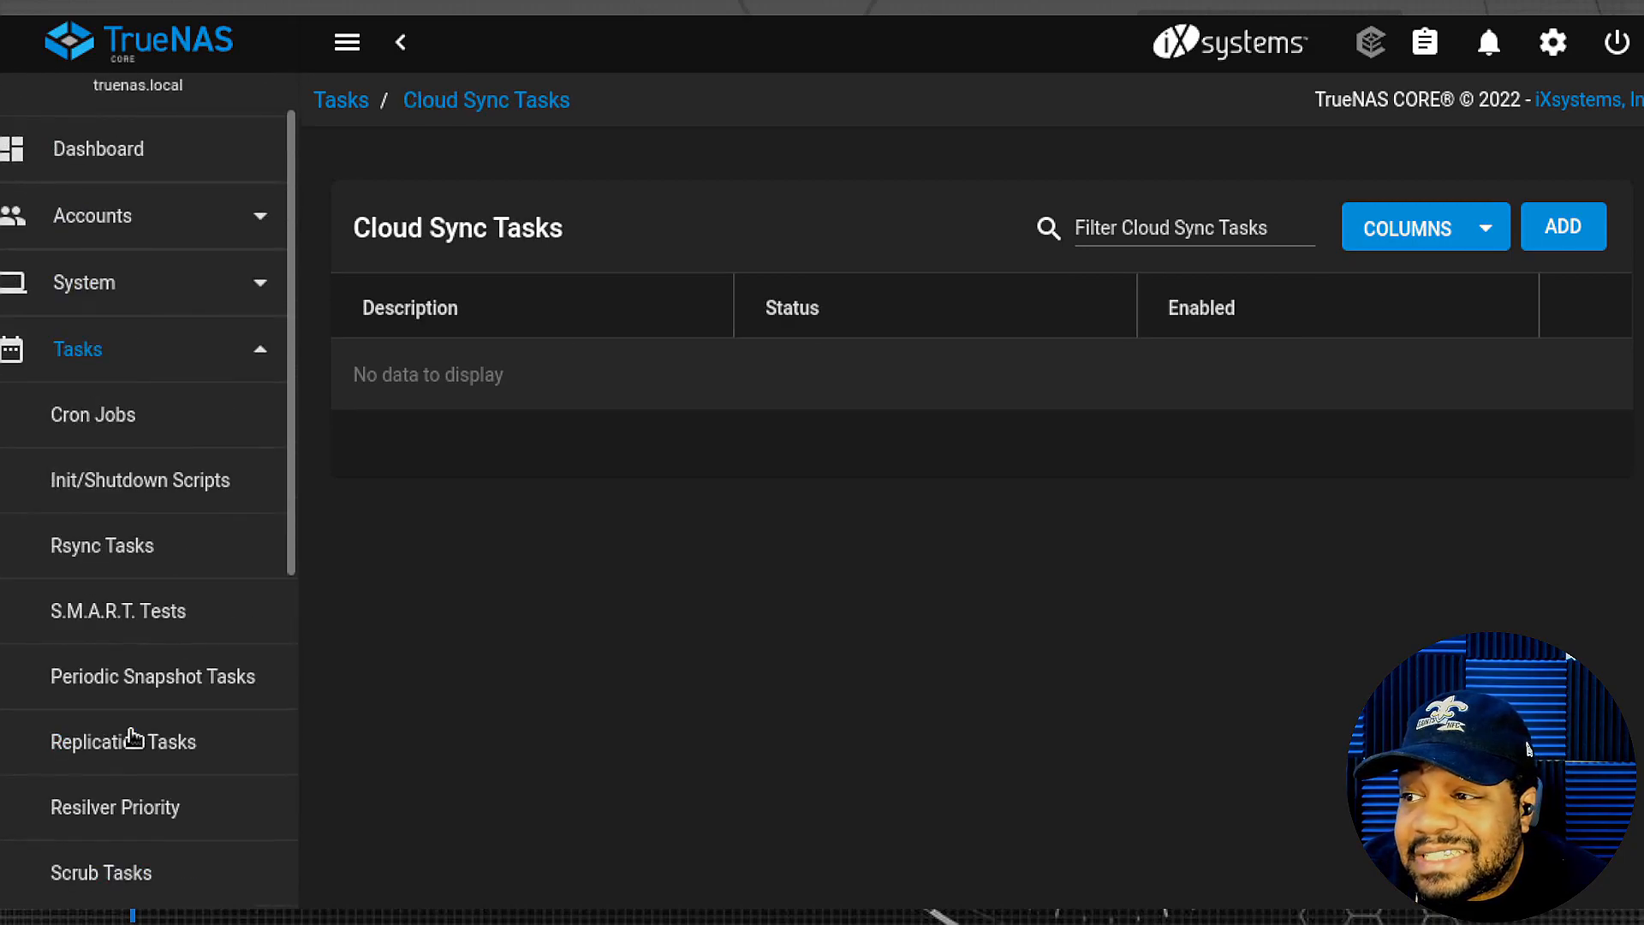
pyautogui.click(245, 428)
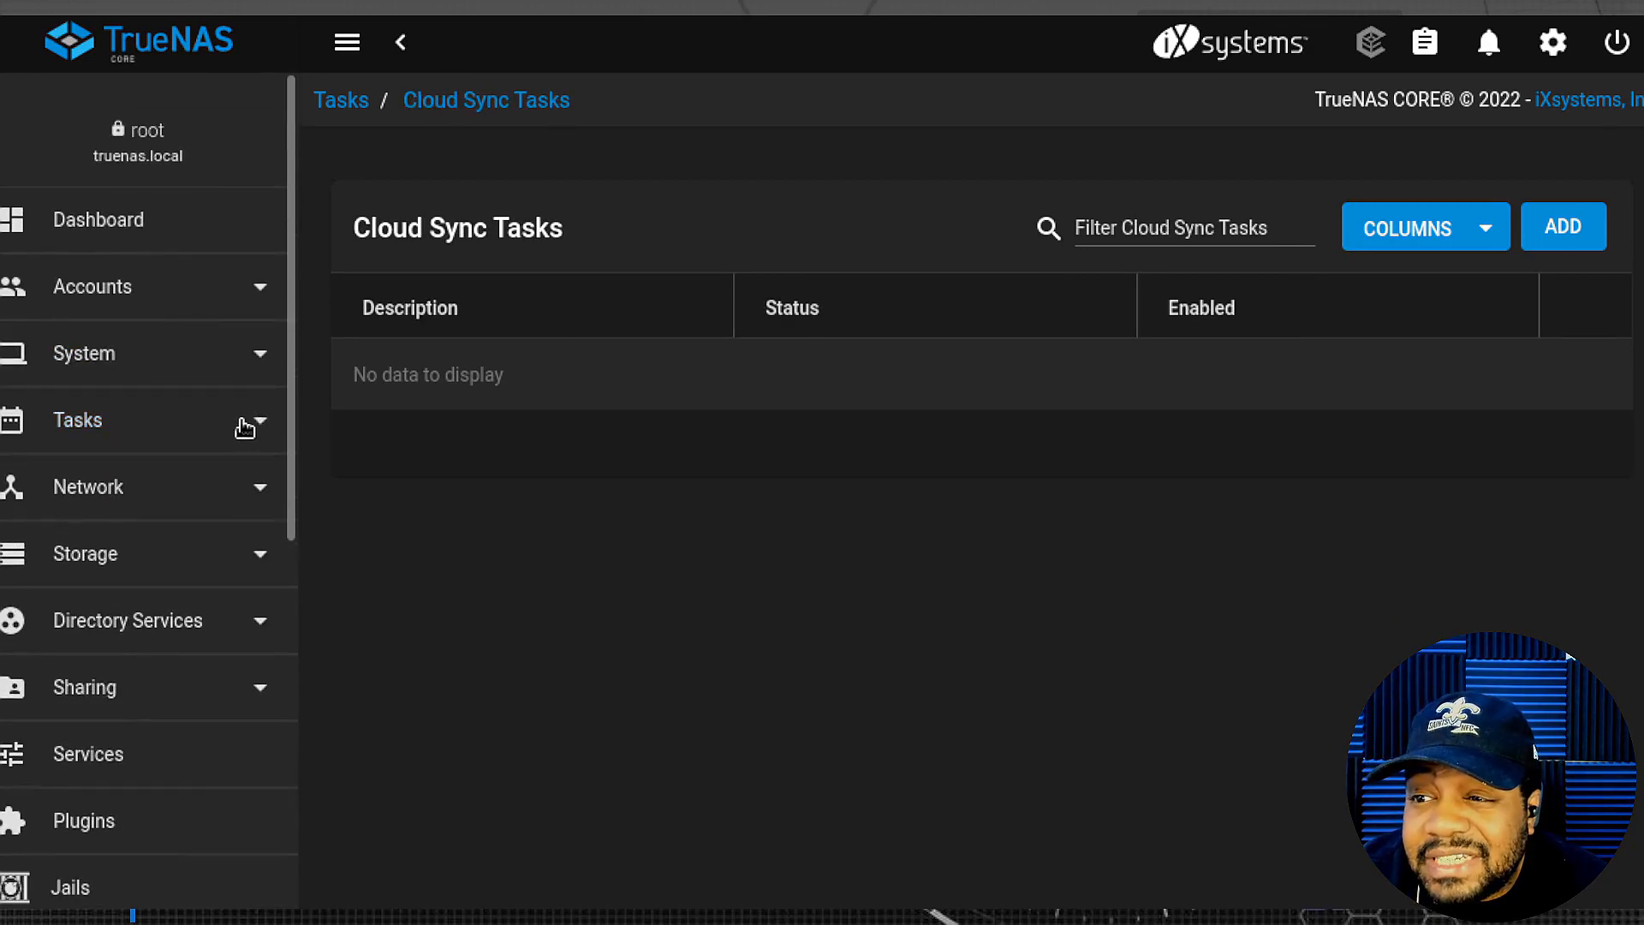
# - View Network Summary, Global Configuration (hostname truenas, domain local) and Static Routes, then collapse Network
pyautogui.click(236, 486)
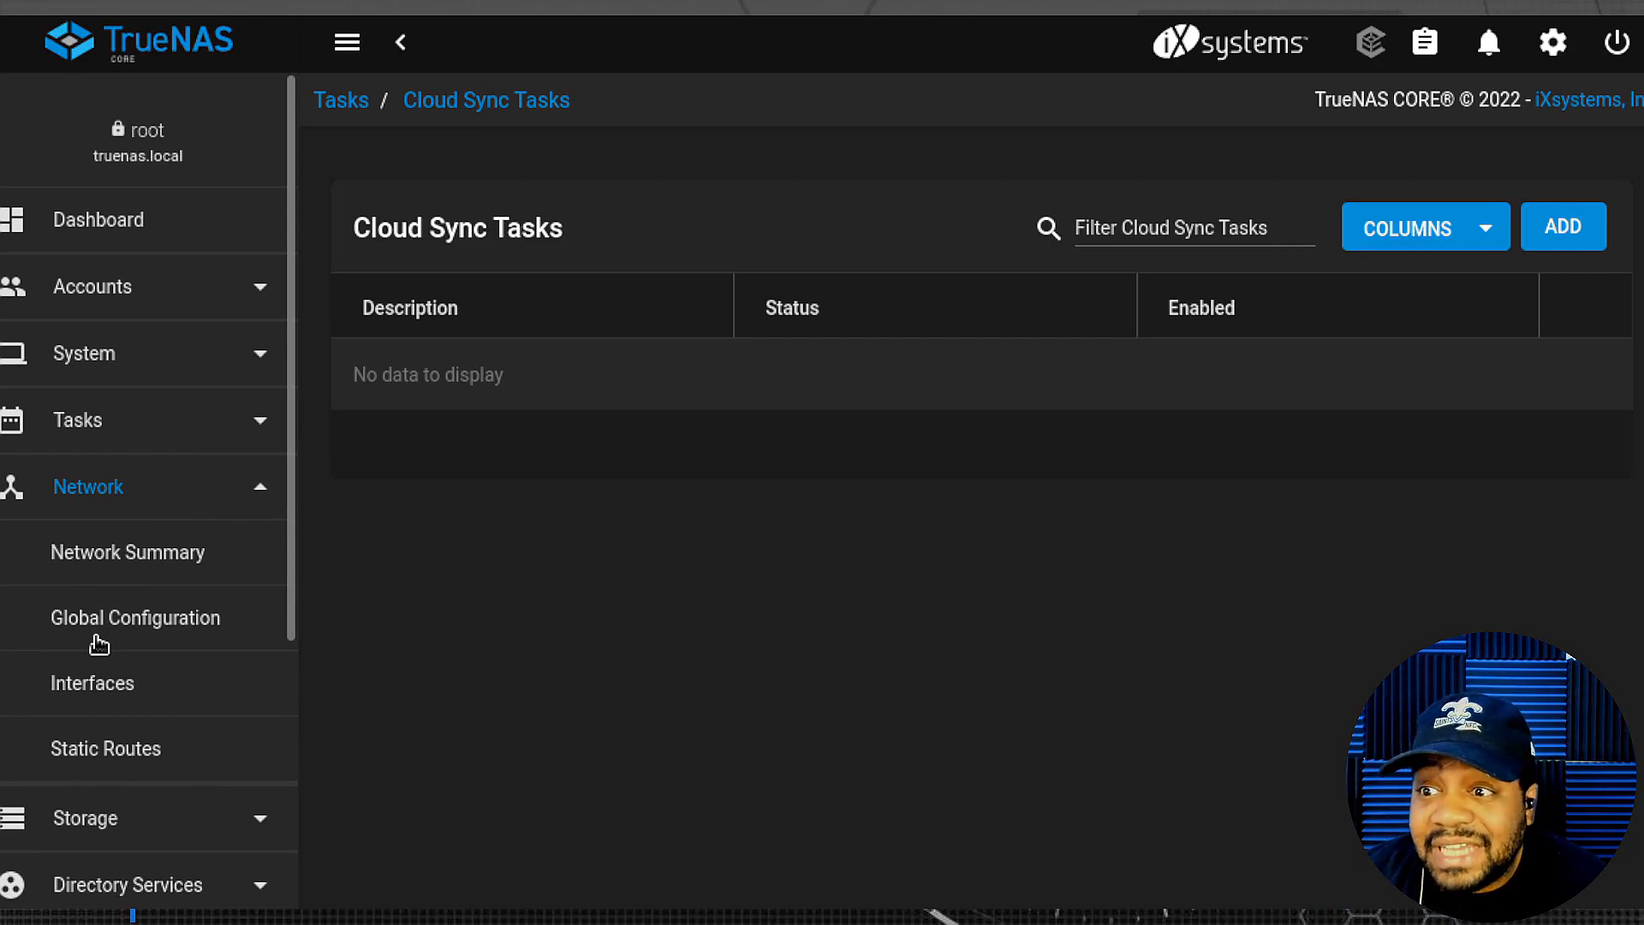
pyautogui.click(133, 557)
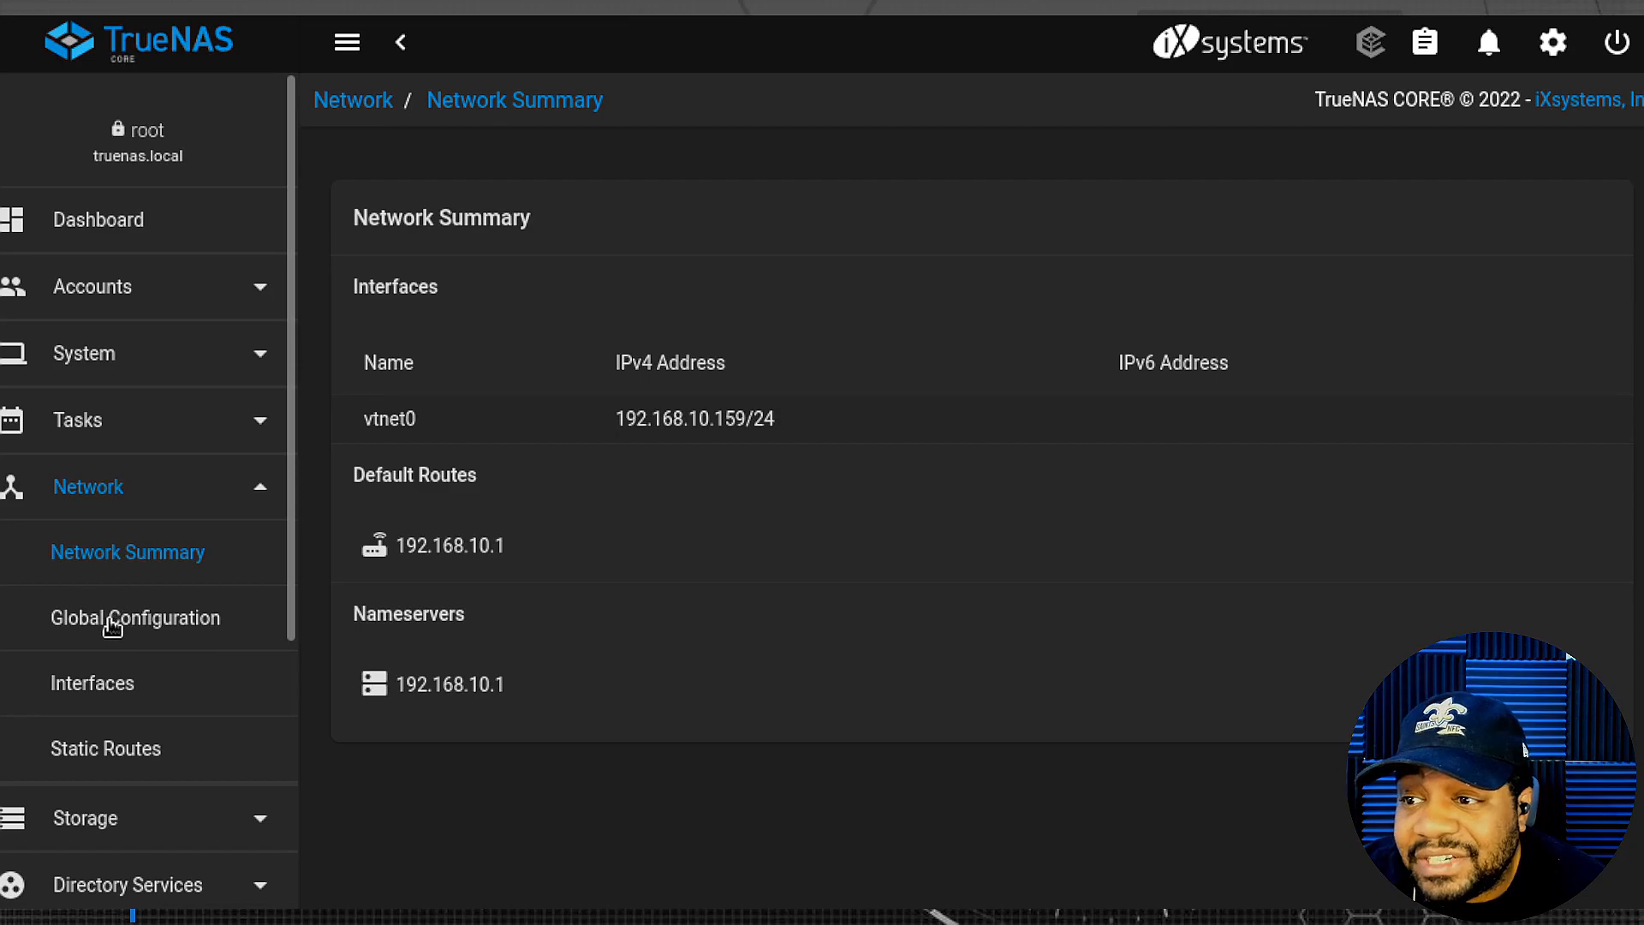
pyautogui.click(137, 625)
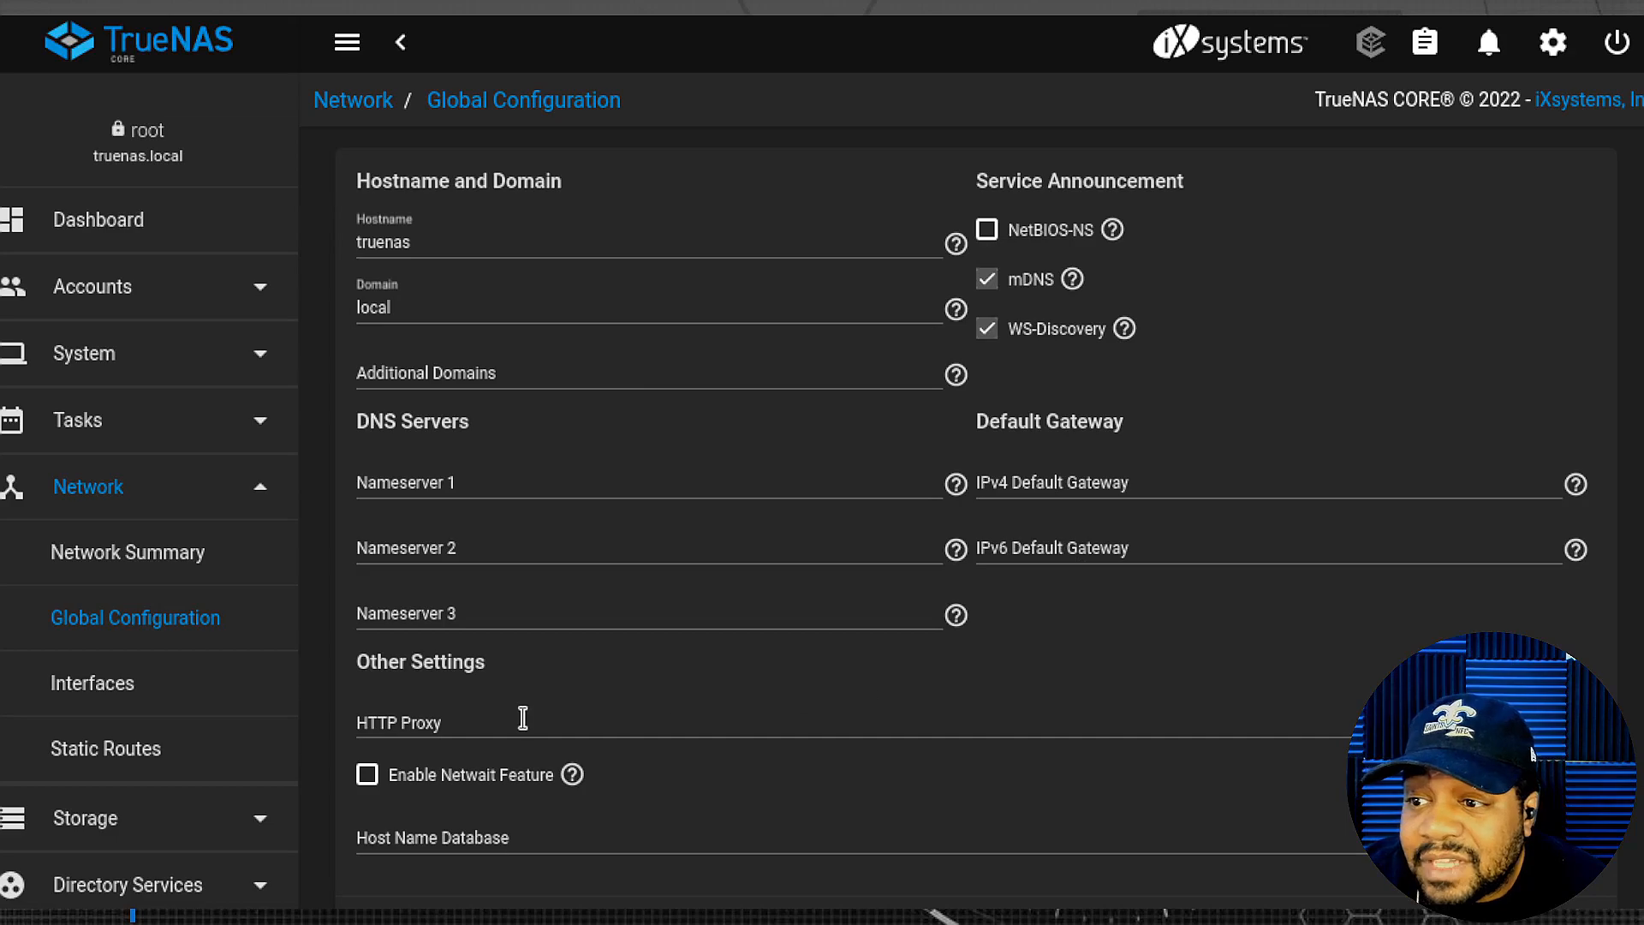
pyautogui.scroll(-1, 638, 661)
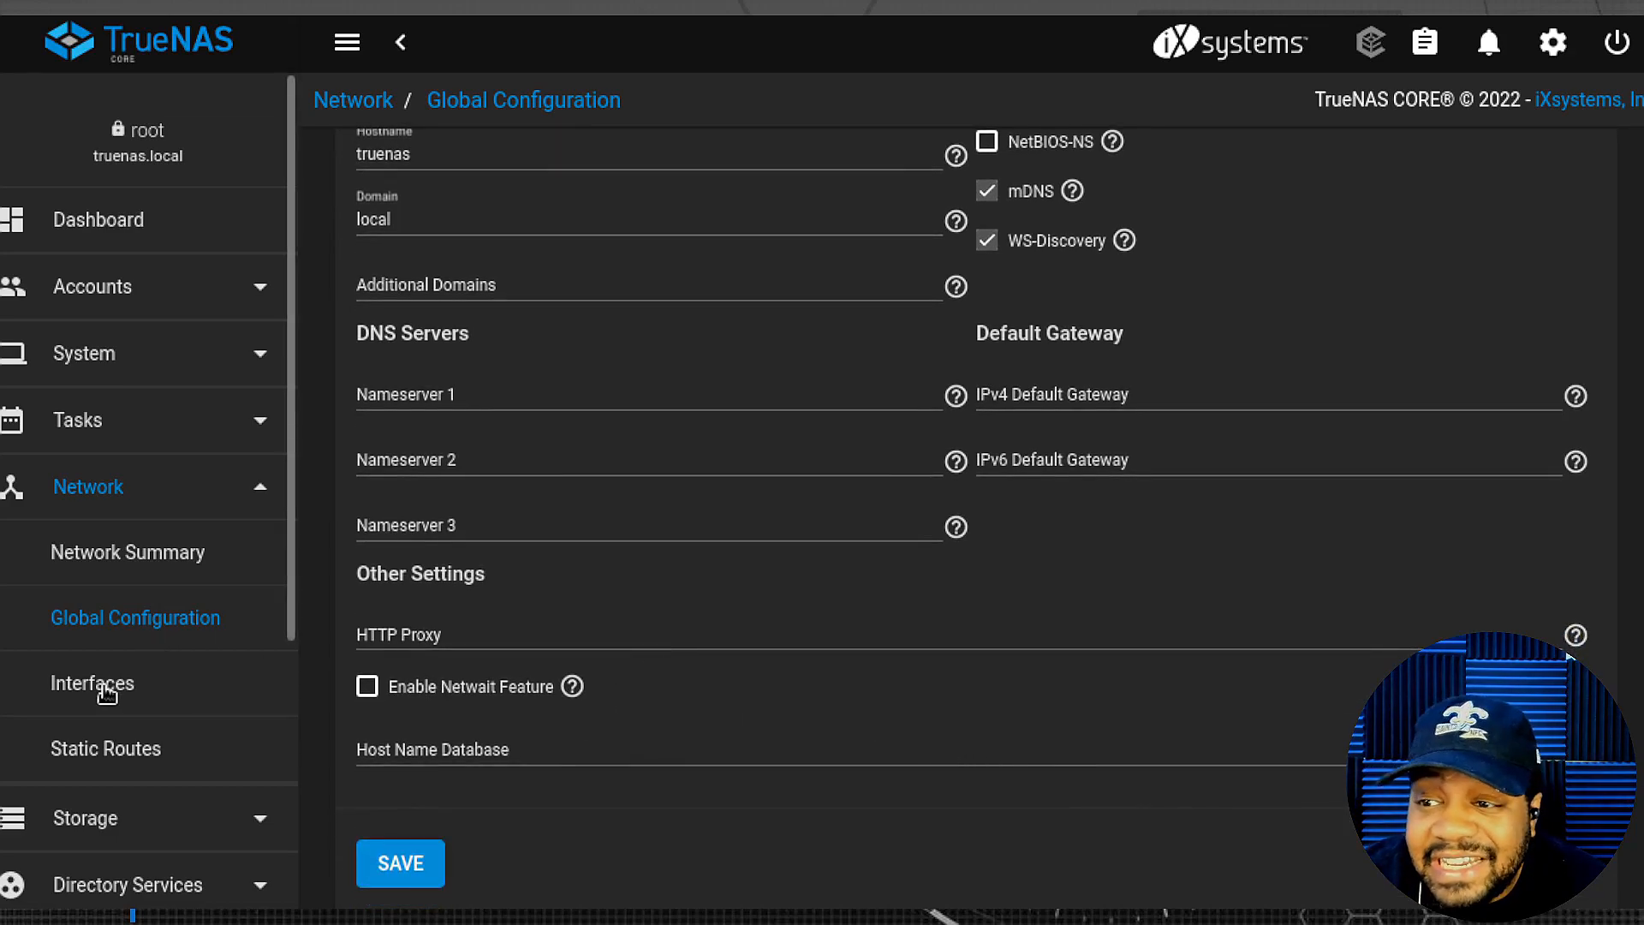
pyautogui.click(122, 766)
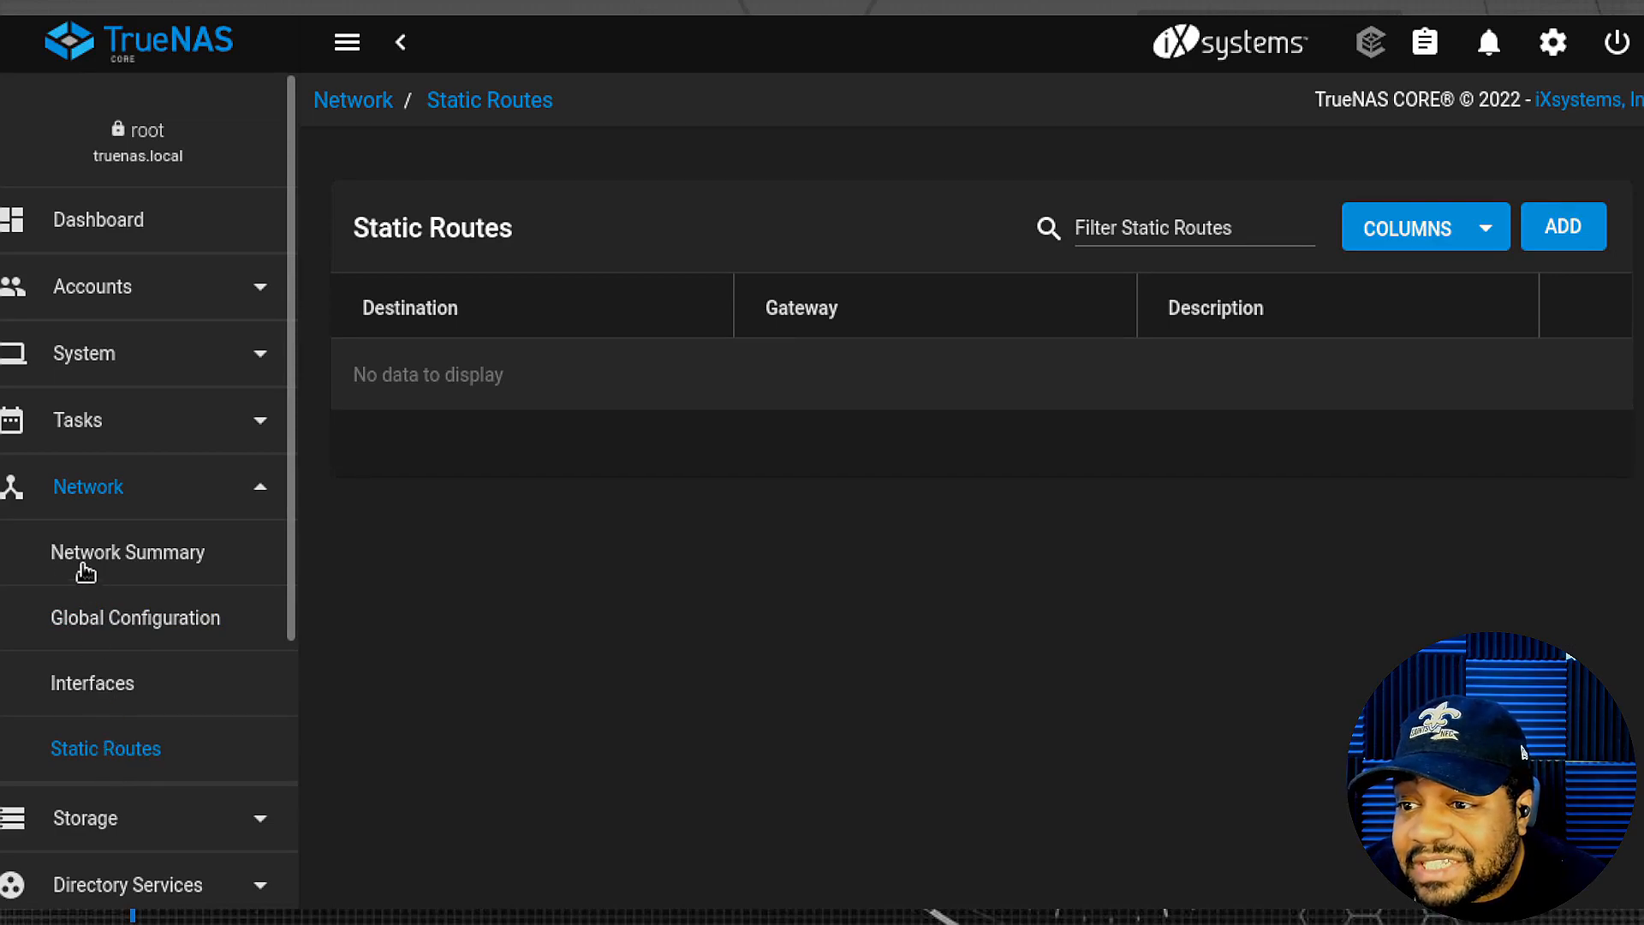
pyautogui.click(255, 492)
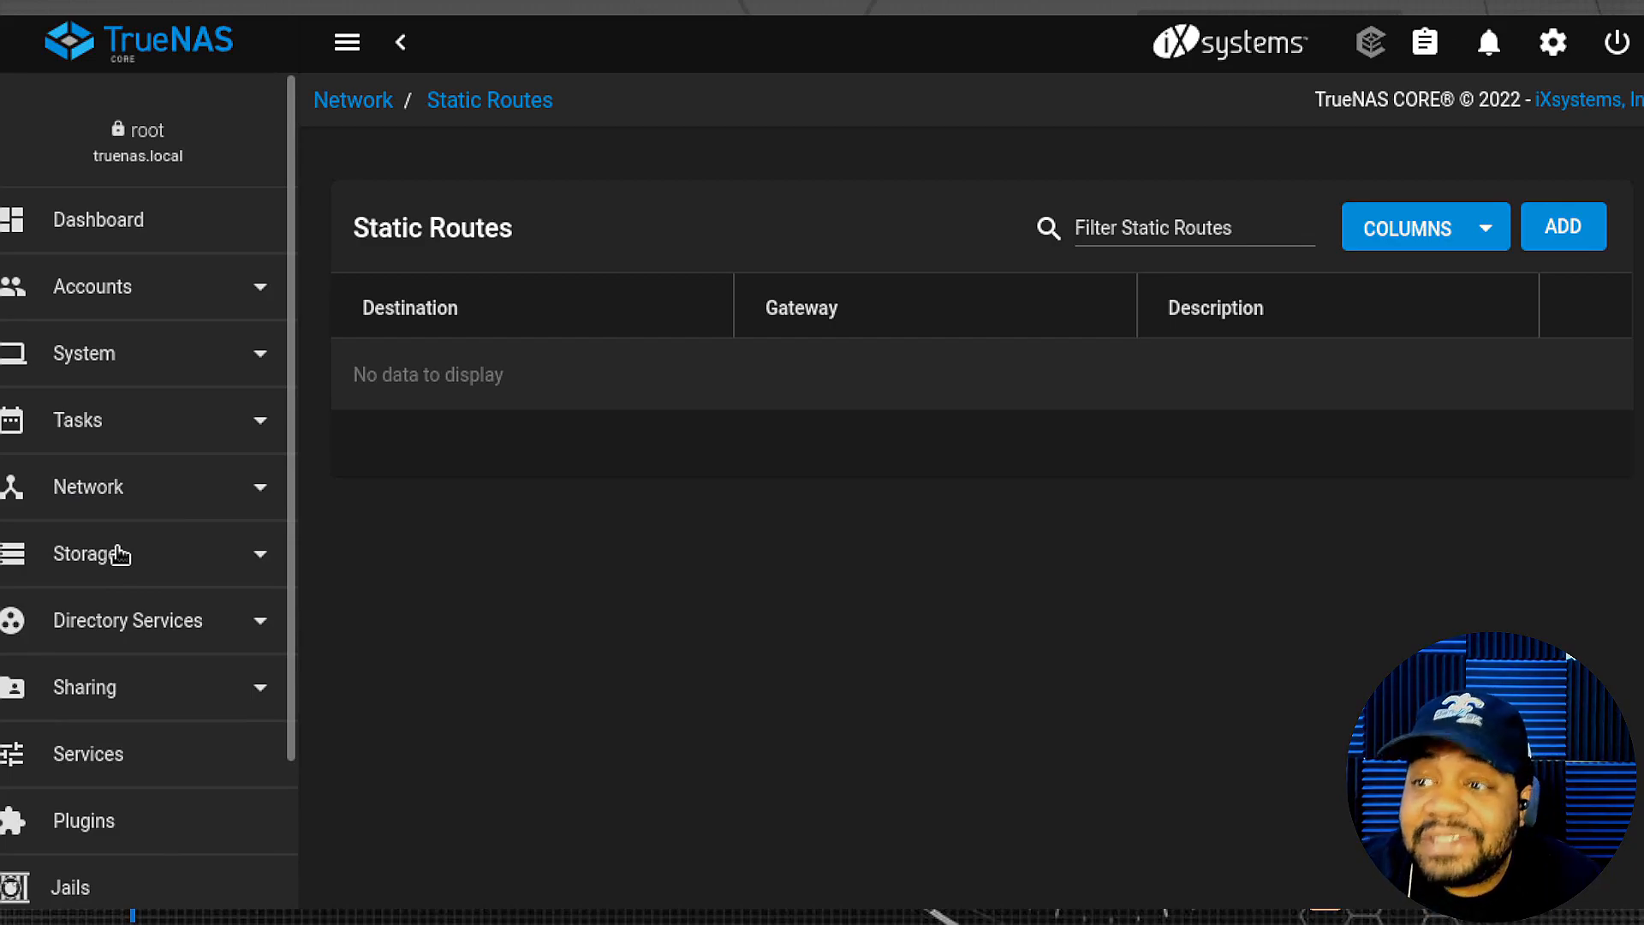
# - Check the empty Pools page and the Disks list (vtbd0, 32 GiB, boot-pool), then collapse Storage
pyautogui.click(118, 555)
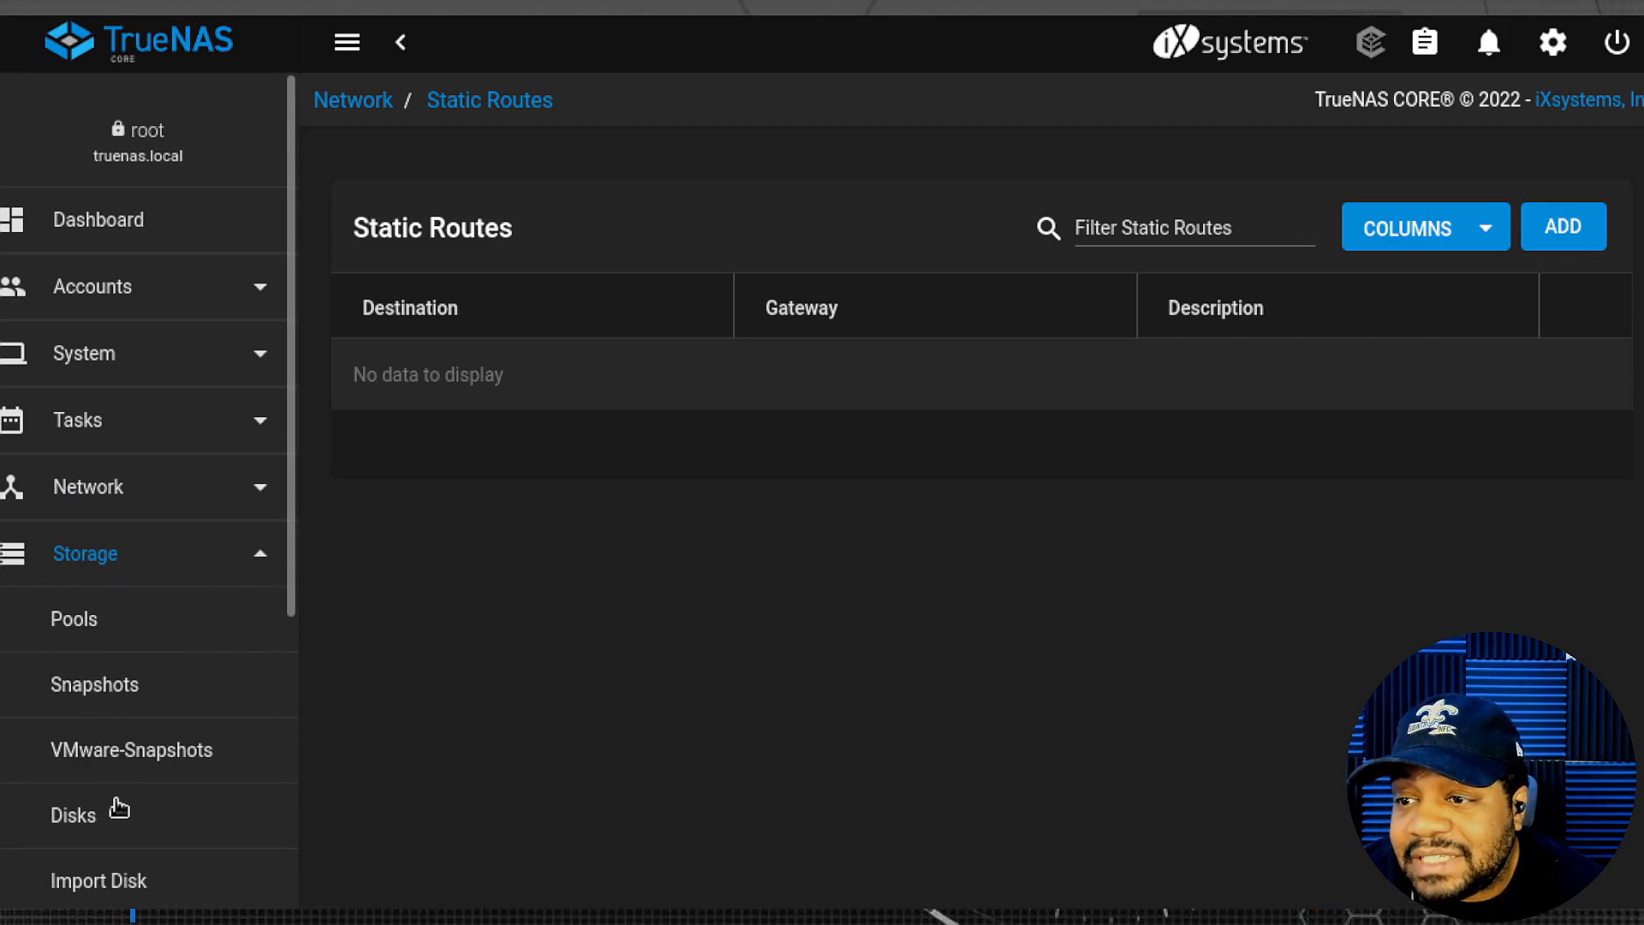
pyautogui.click(98, 622)
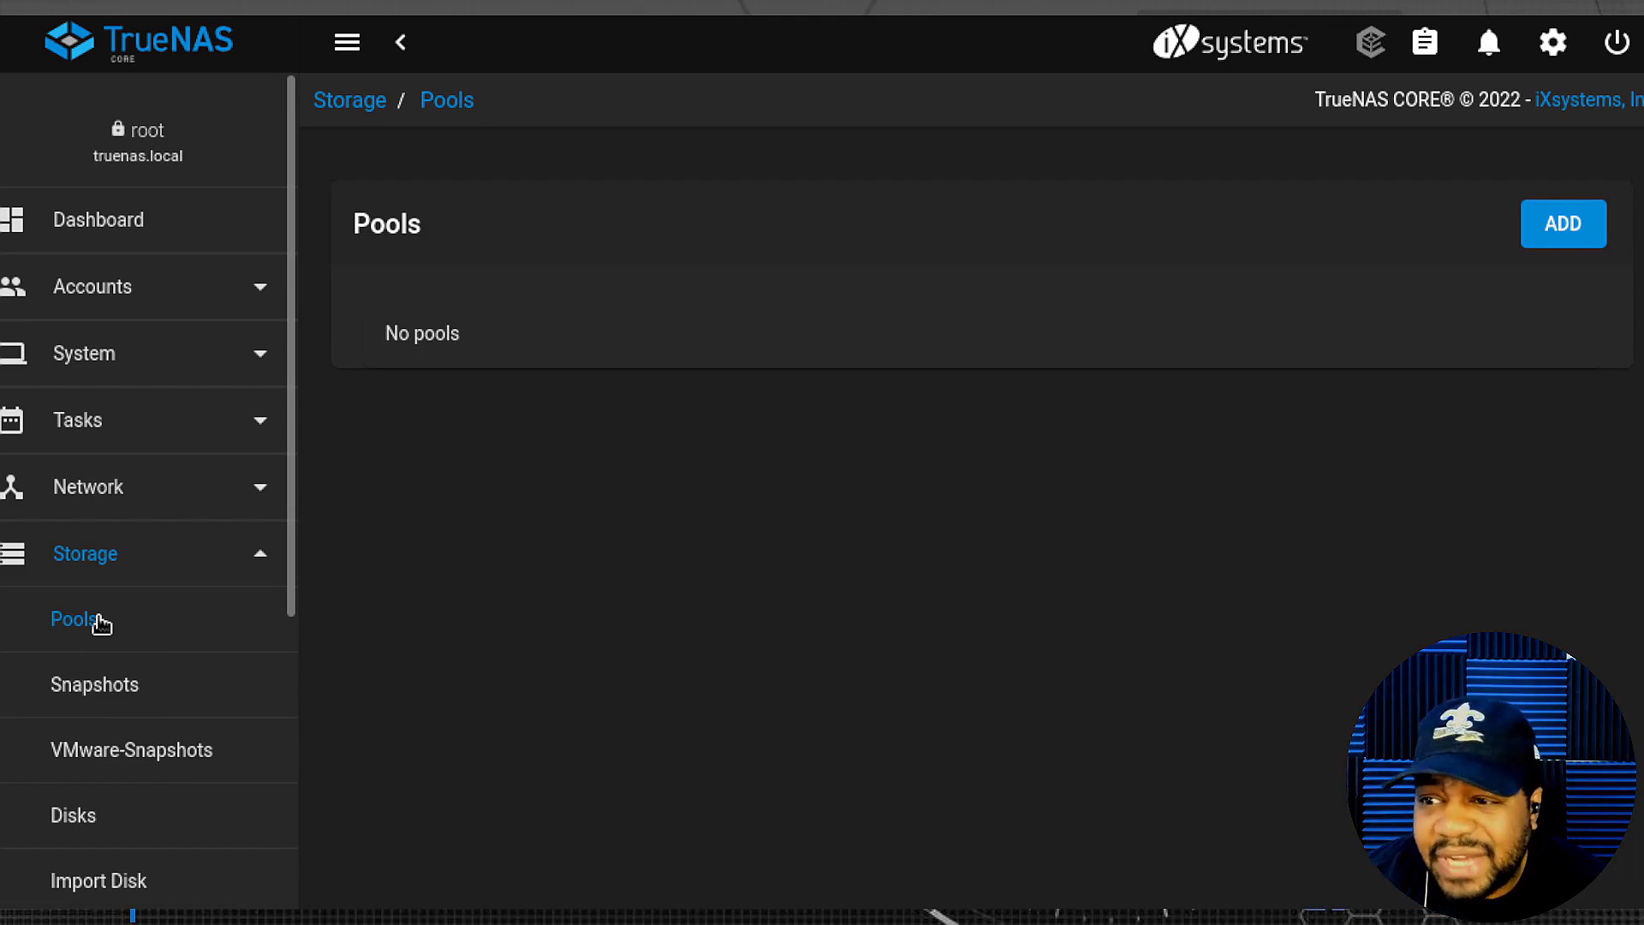
pyautogui.scroll(-2, 101, 624)
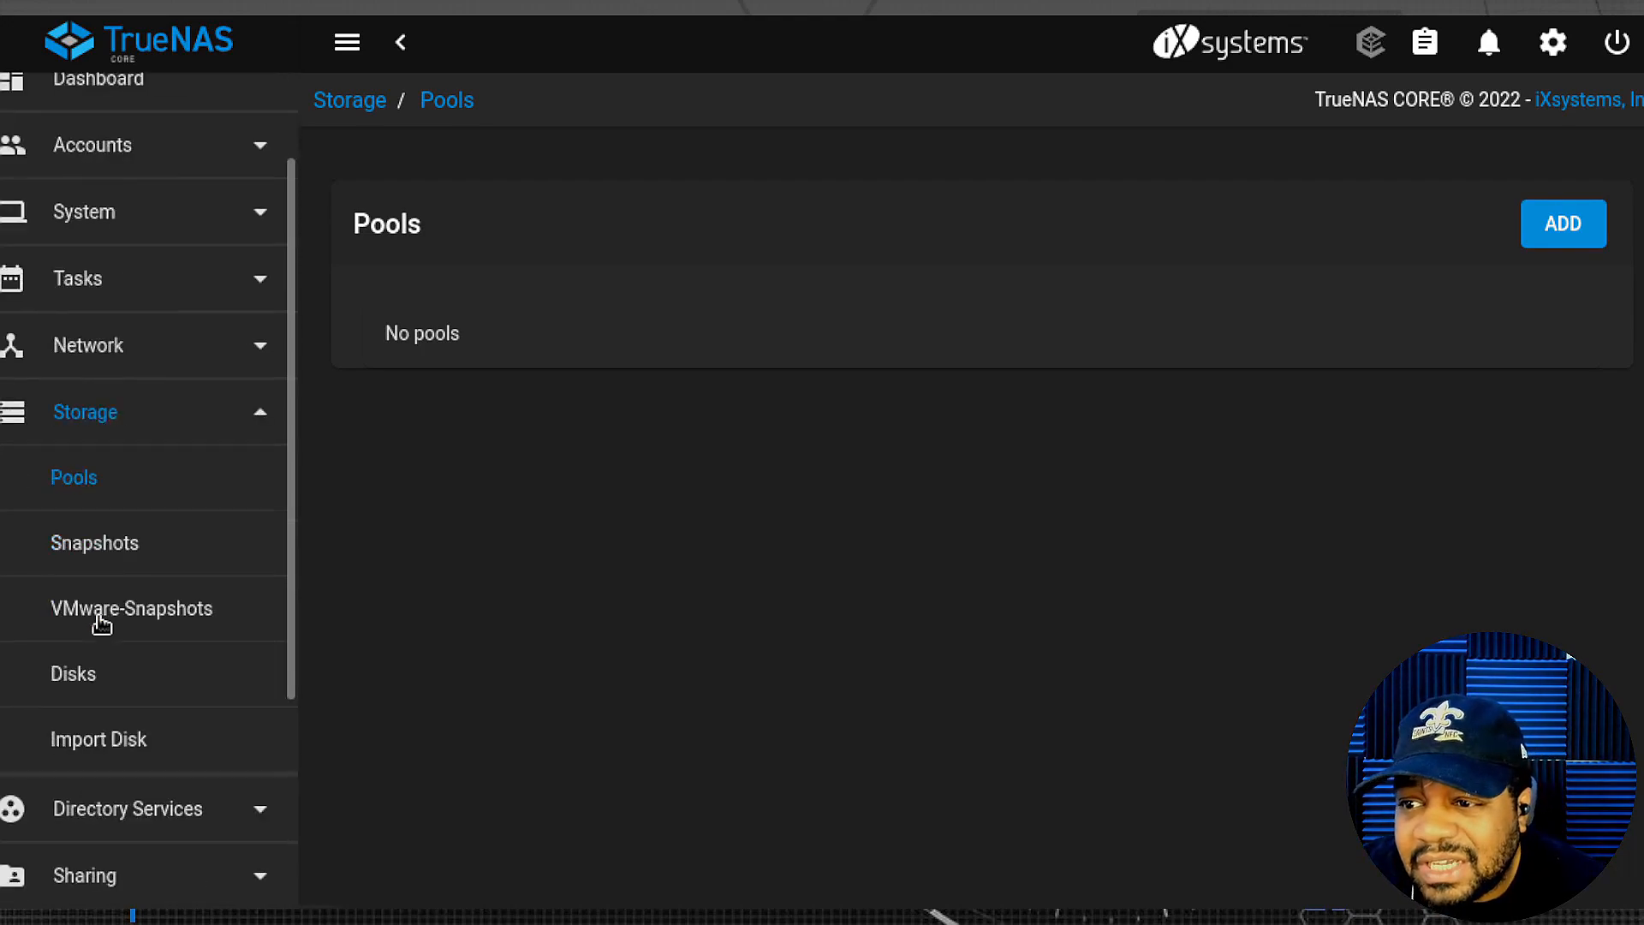
pyautogui.click(101, 688)
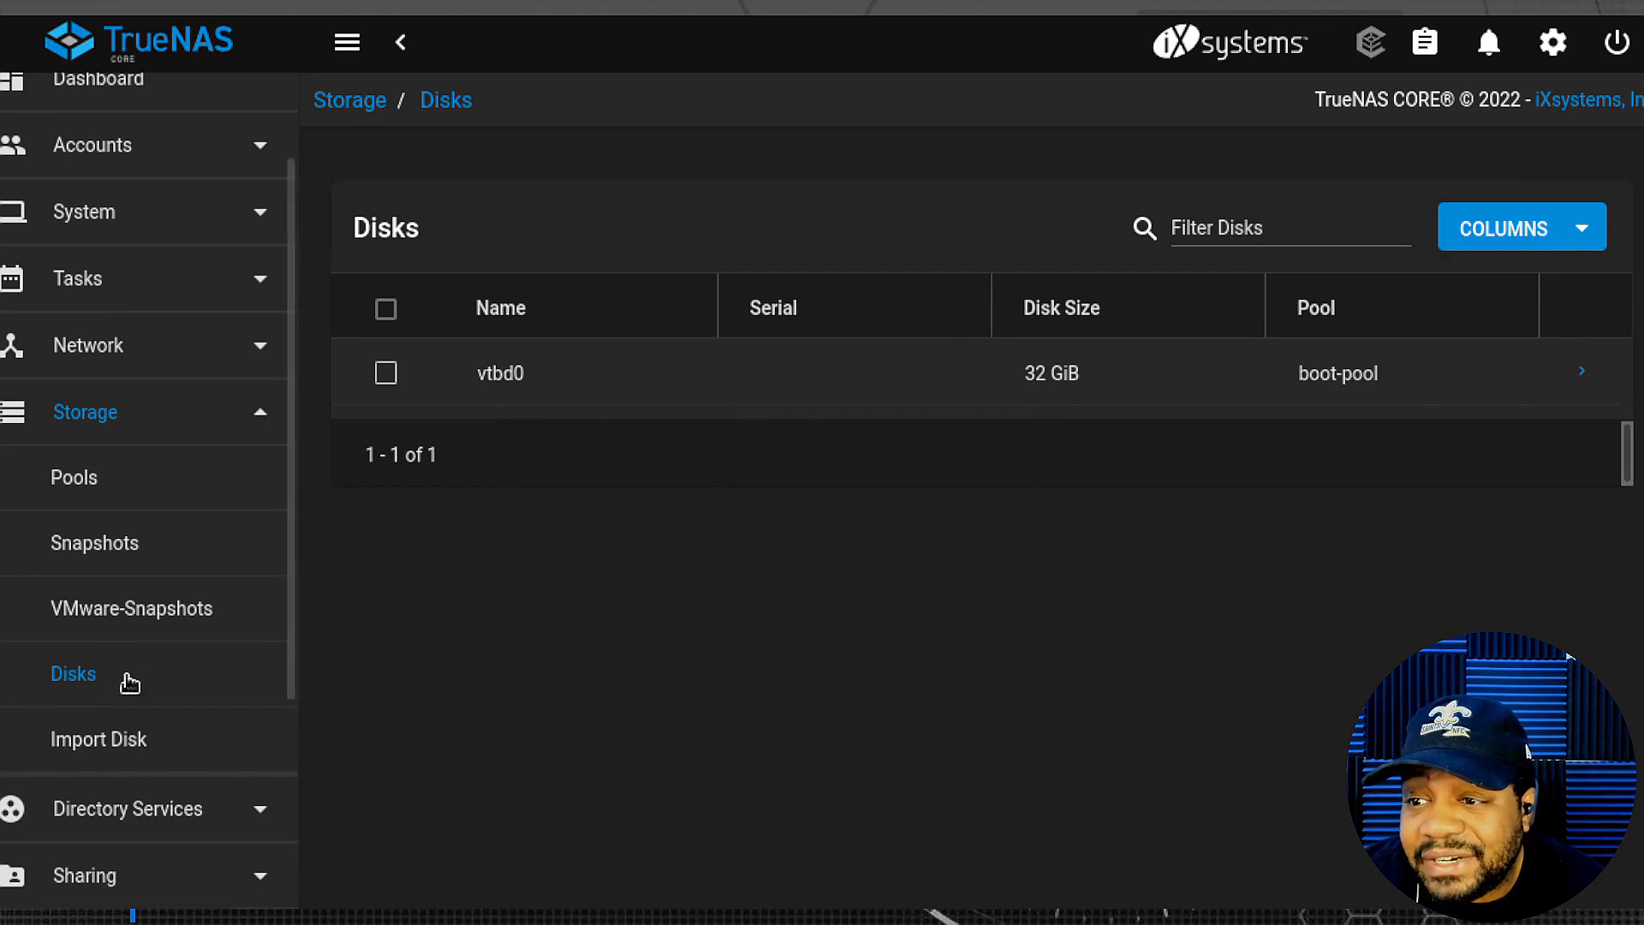
pyautogui.click(234, 414)
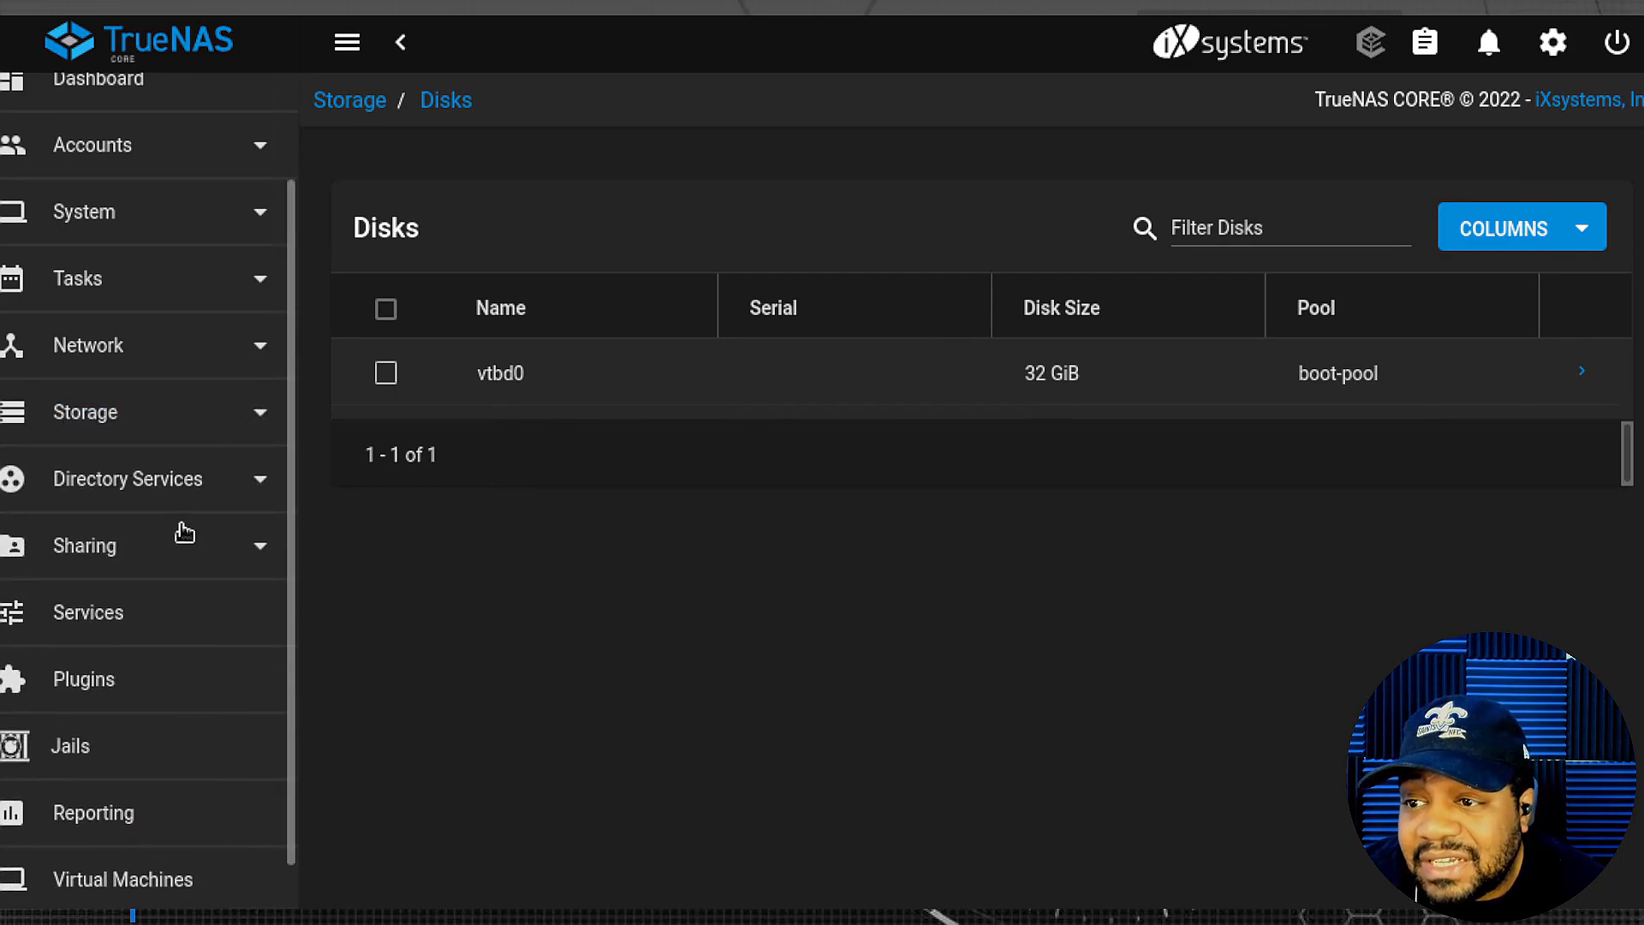
# - Expand Directory Services and view the Active Directory and LDAP settings pages
pyautogui.click(255, 492)
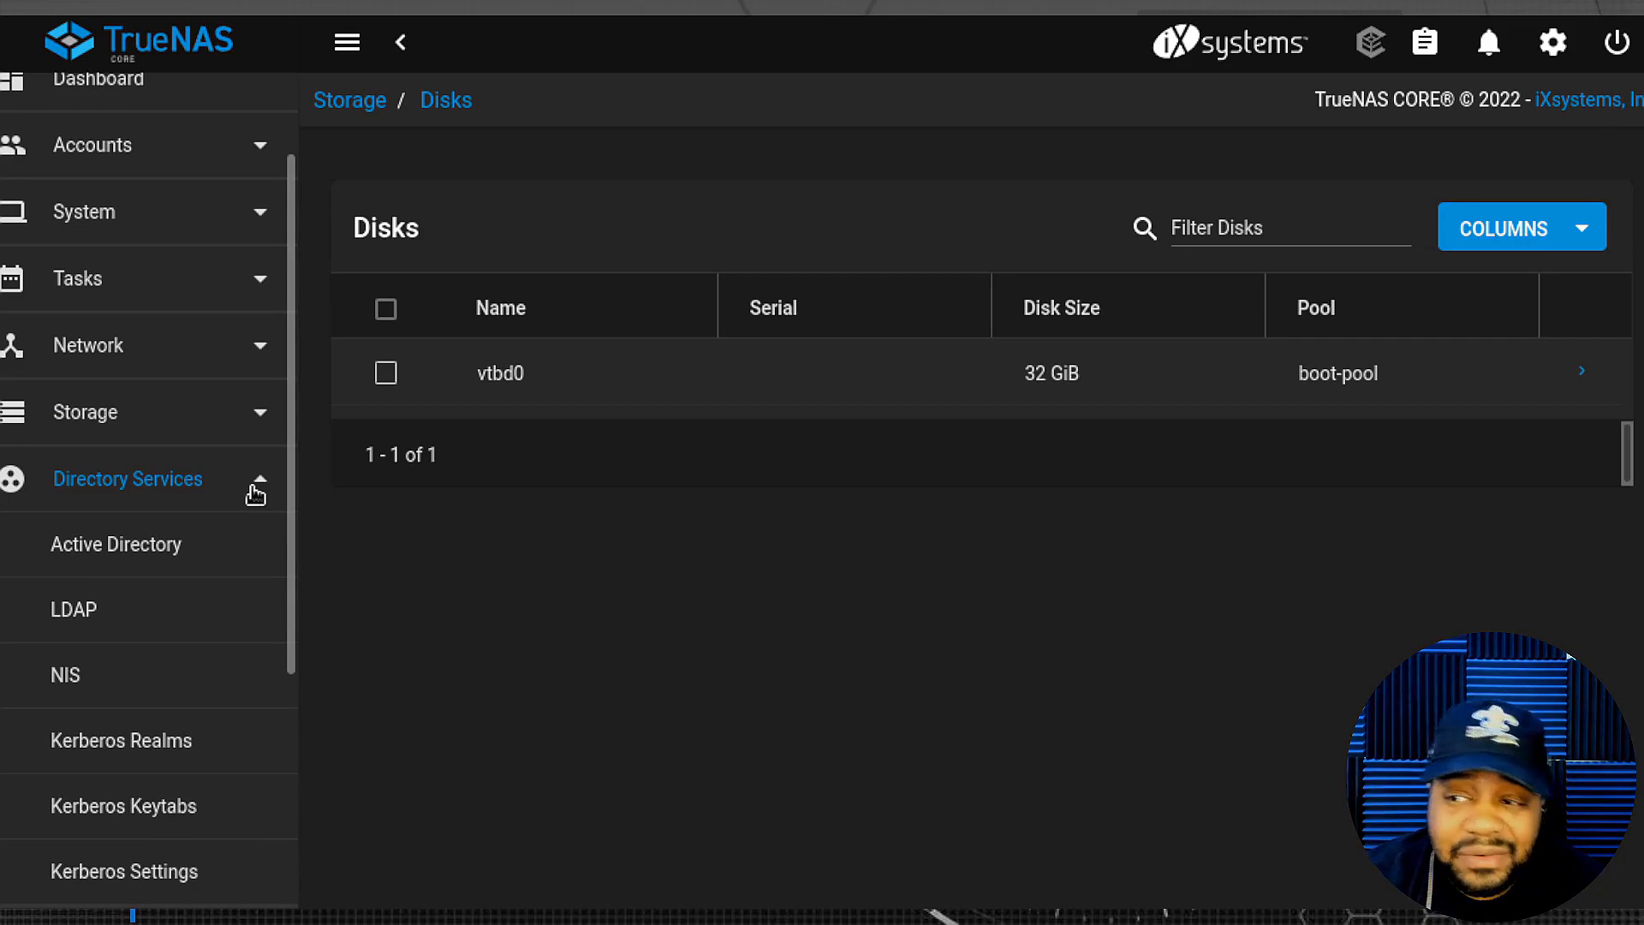
pyautogui.click(157, 562)
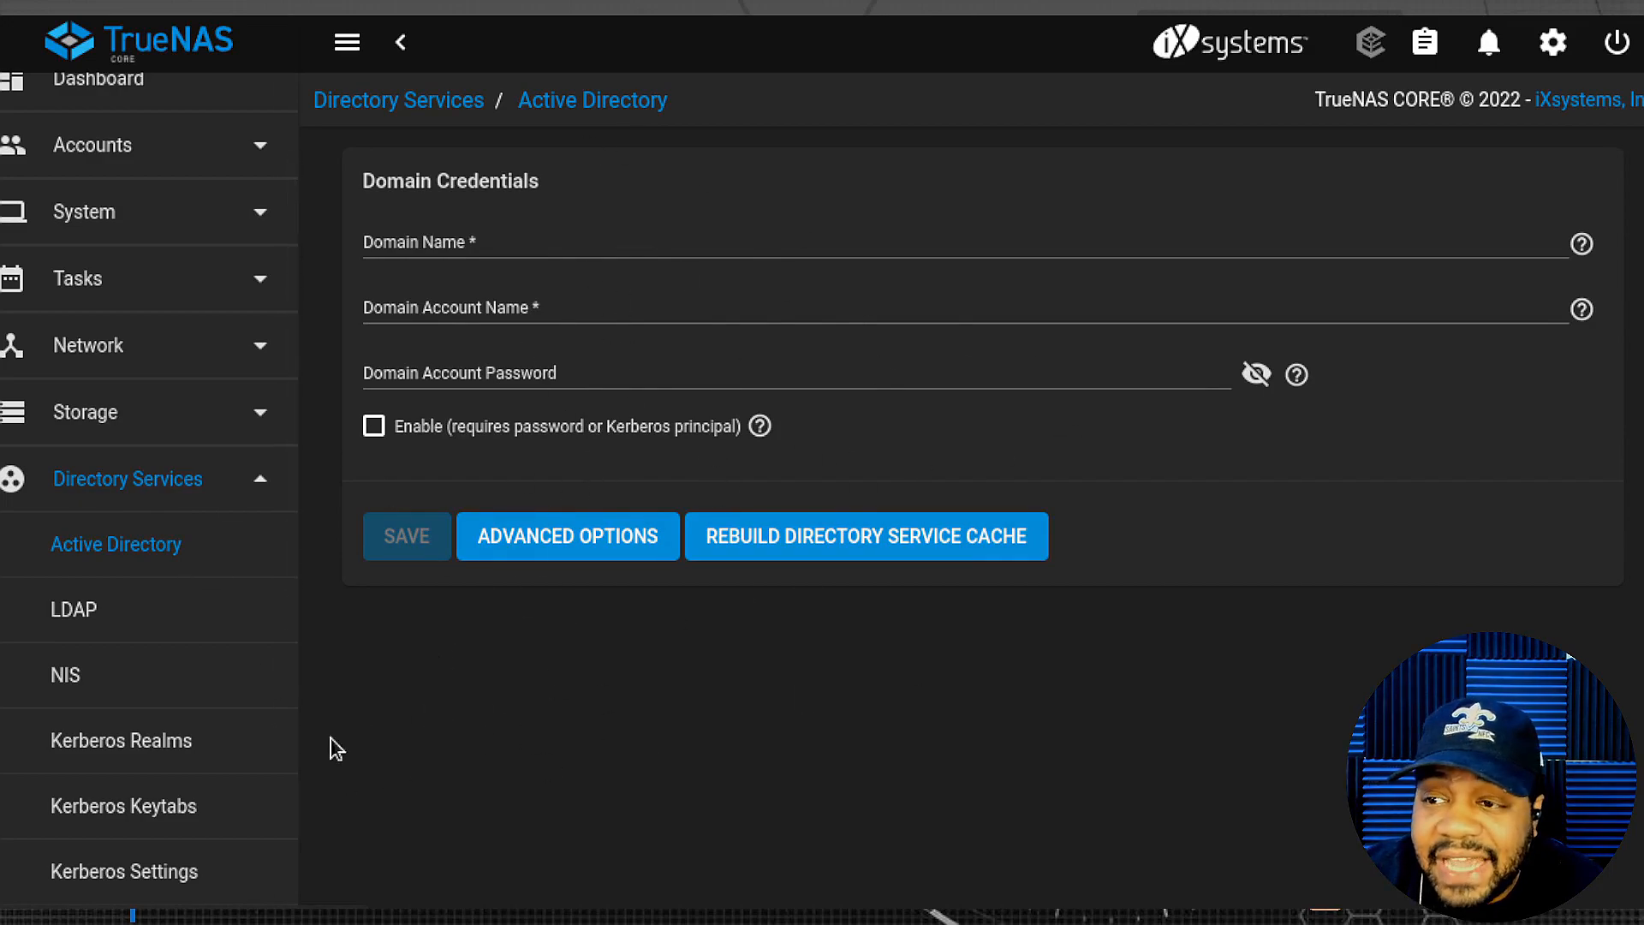
pyautogui.click(86, 620)
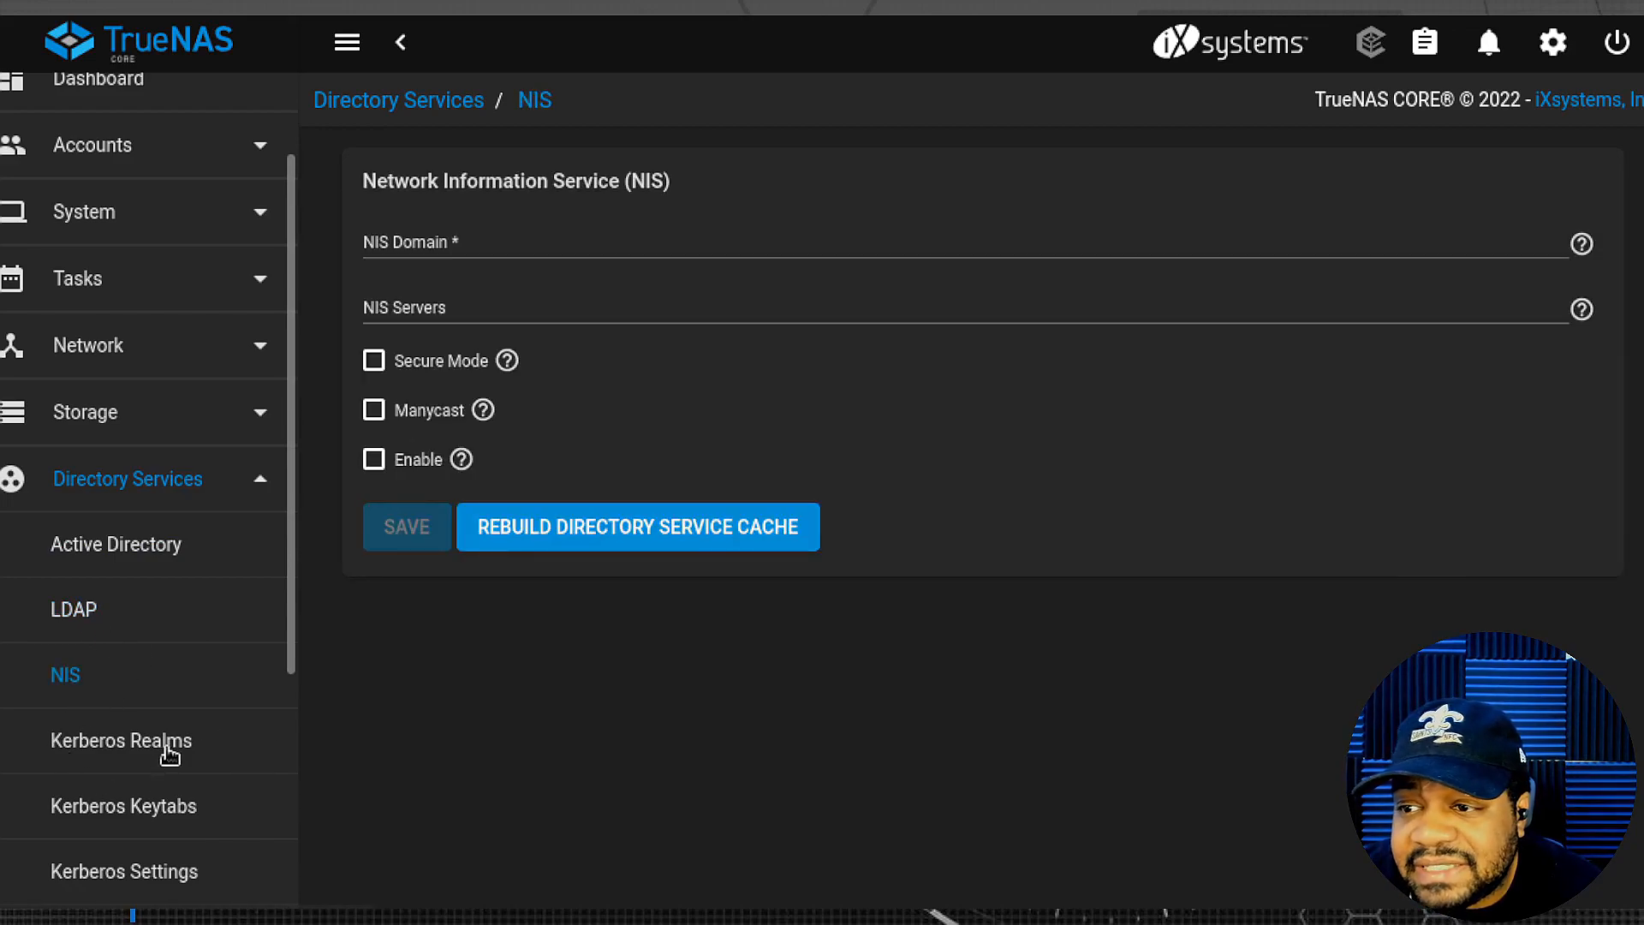
pyautogui.scroll(-1, 150, 754)
pyautogui.scroll(-2, 151, 754)
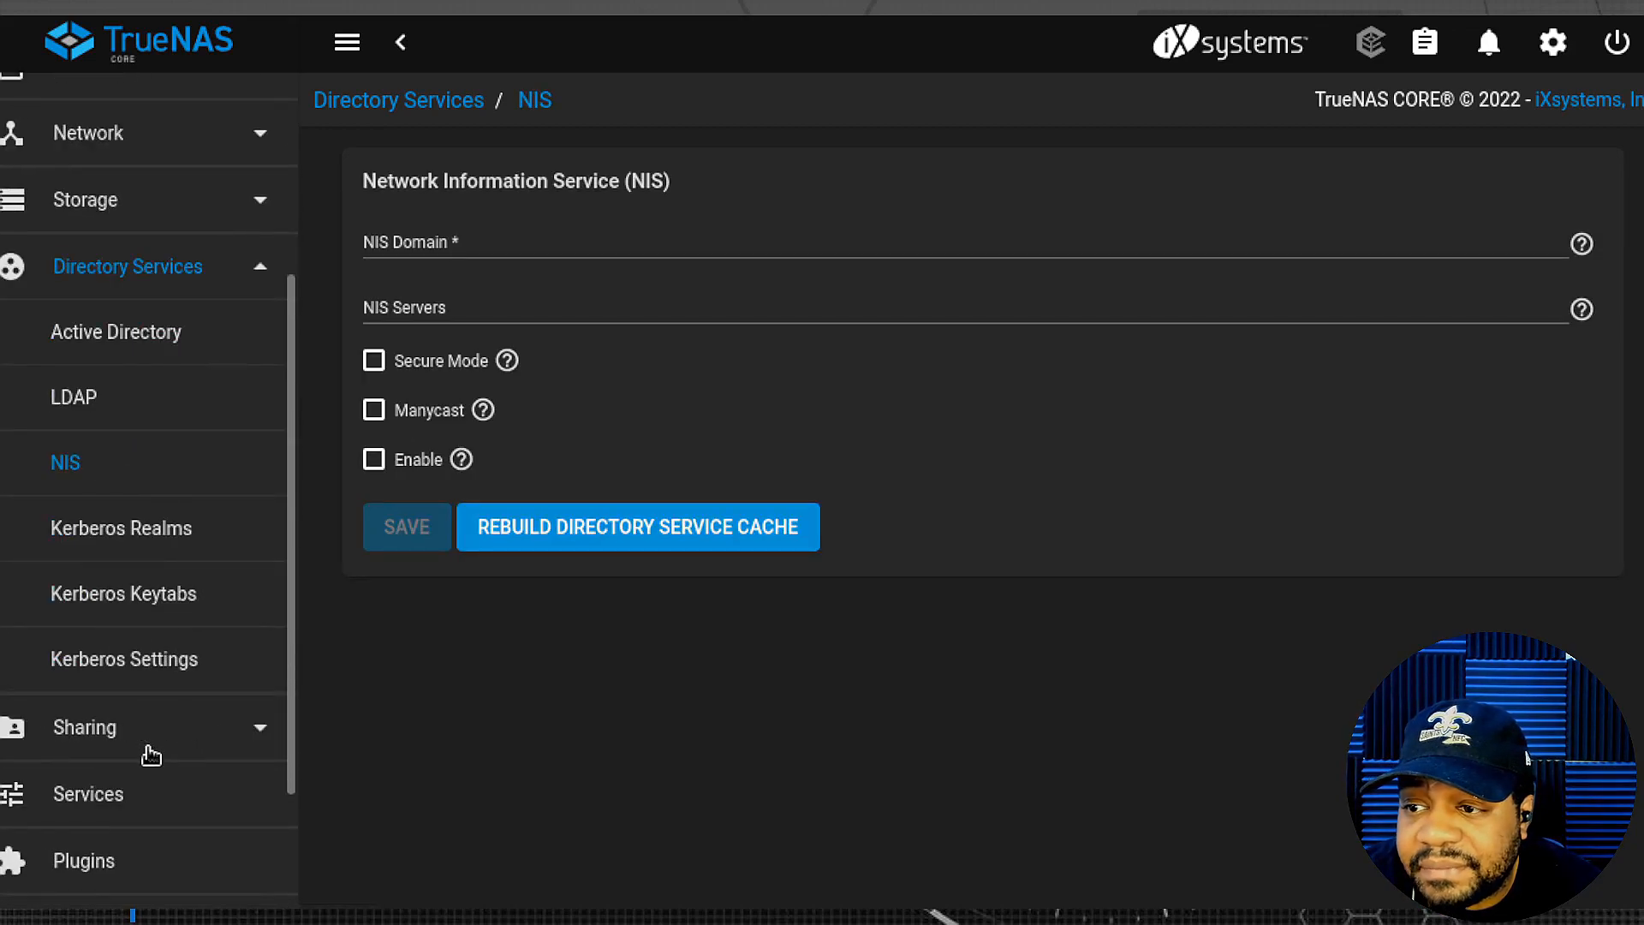
# - View Kerberos Settings, then collapse Directory Services and expand Sharing to list share types
pyautogui.click(144, 668)
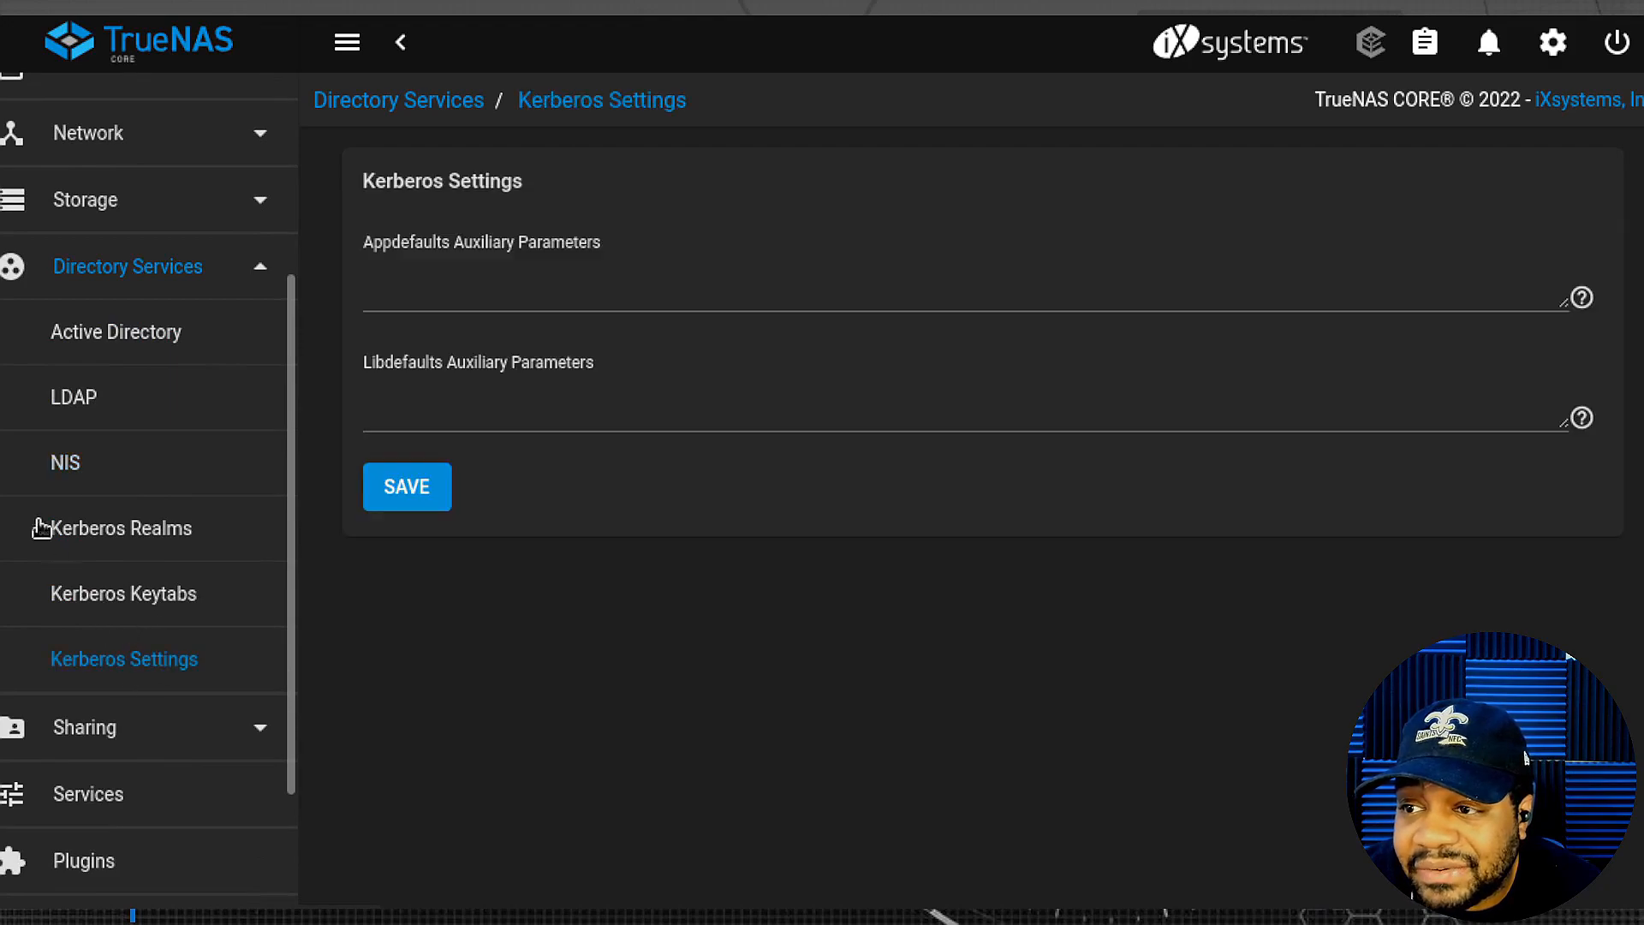
pyautogui.scroll(-2, 34, 463)
pyautogui.scroll(-2, 34, 463)
pyautogui.scroll(5, 202, 437)
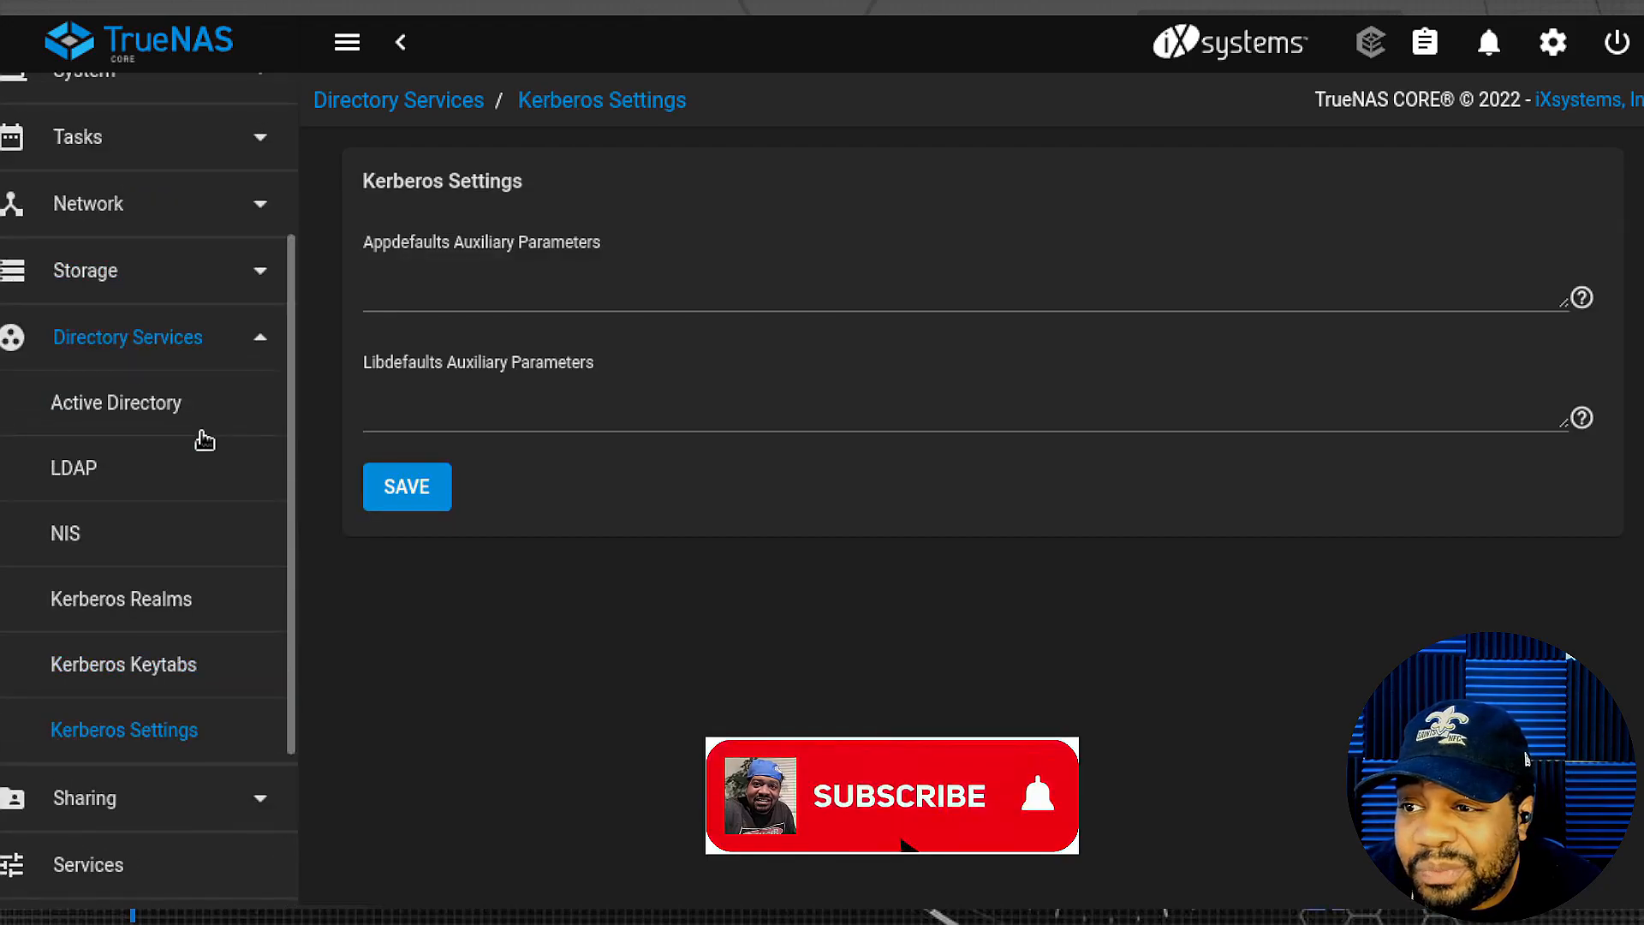
pyautogui.click(261, 341)
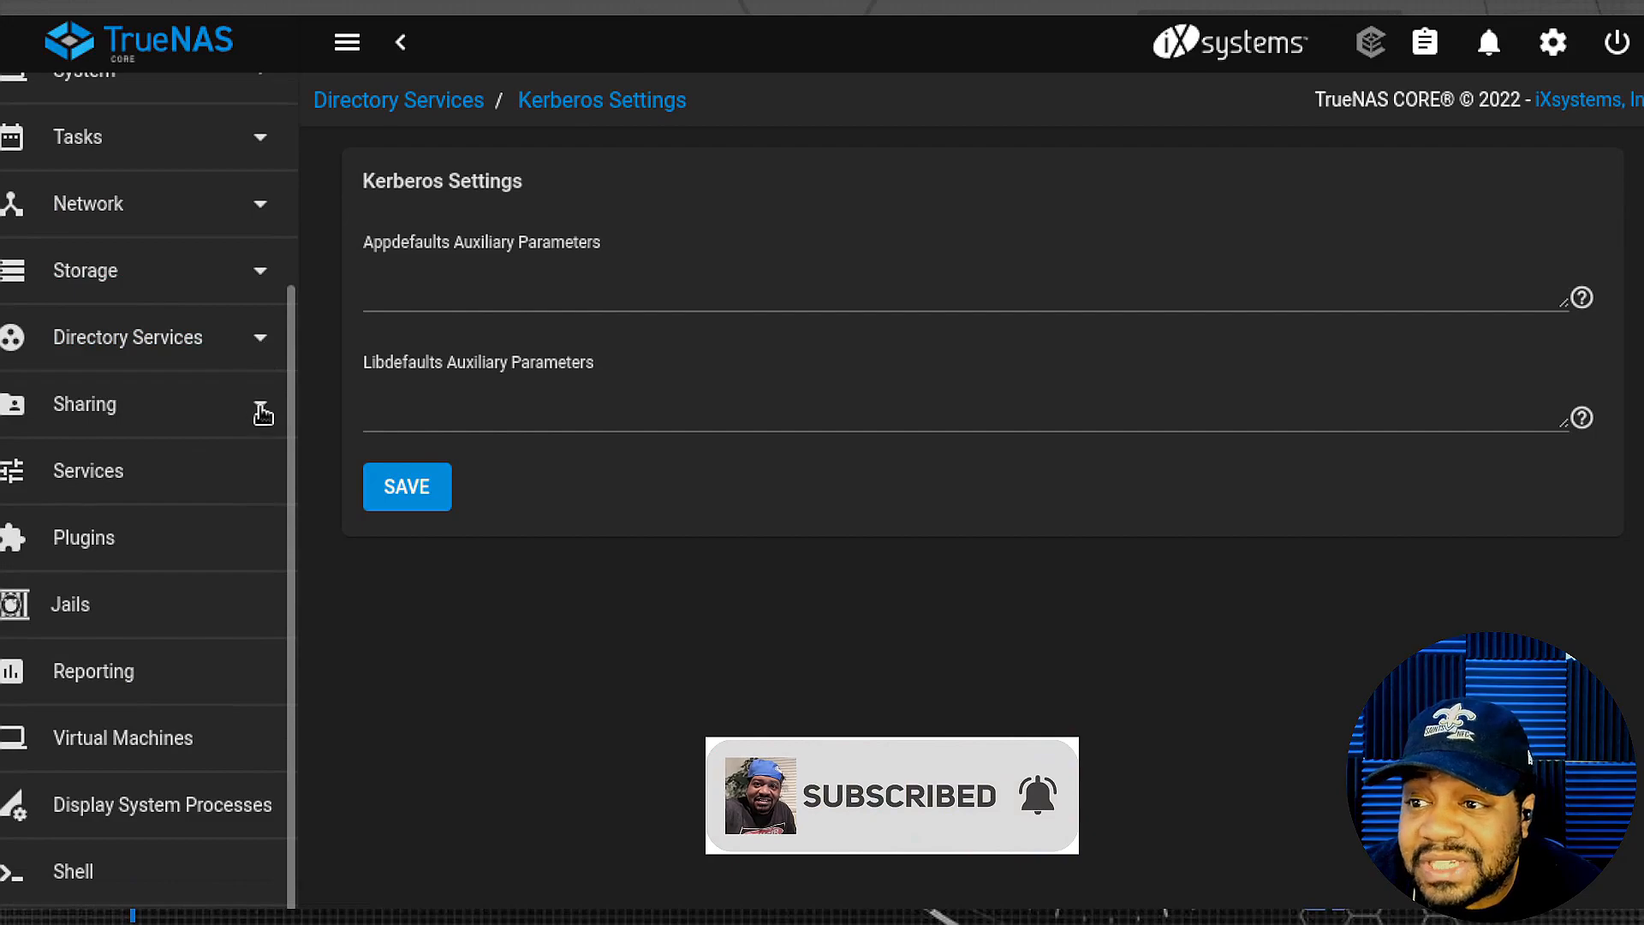
pyautogui.click(261, 415)
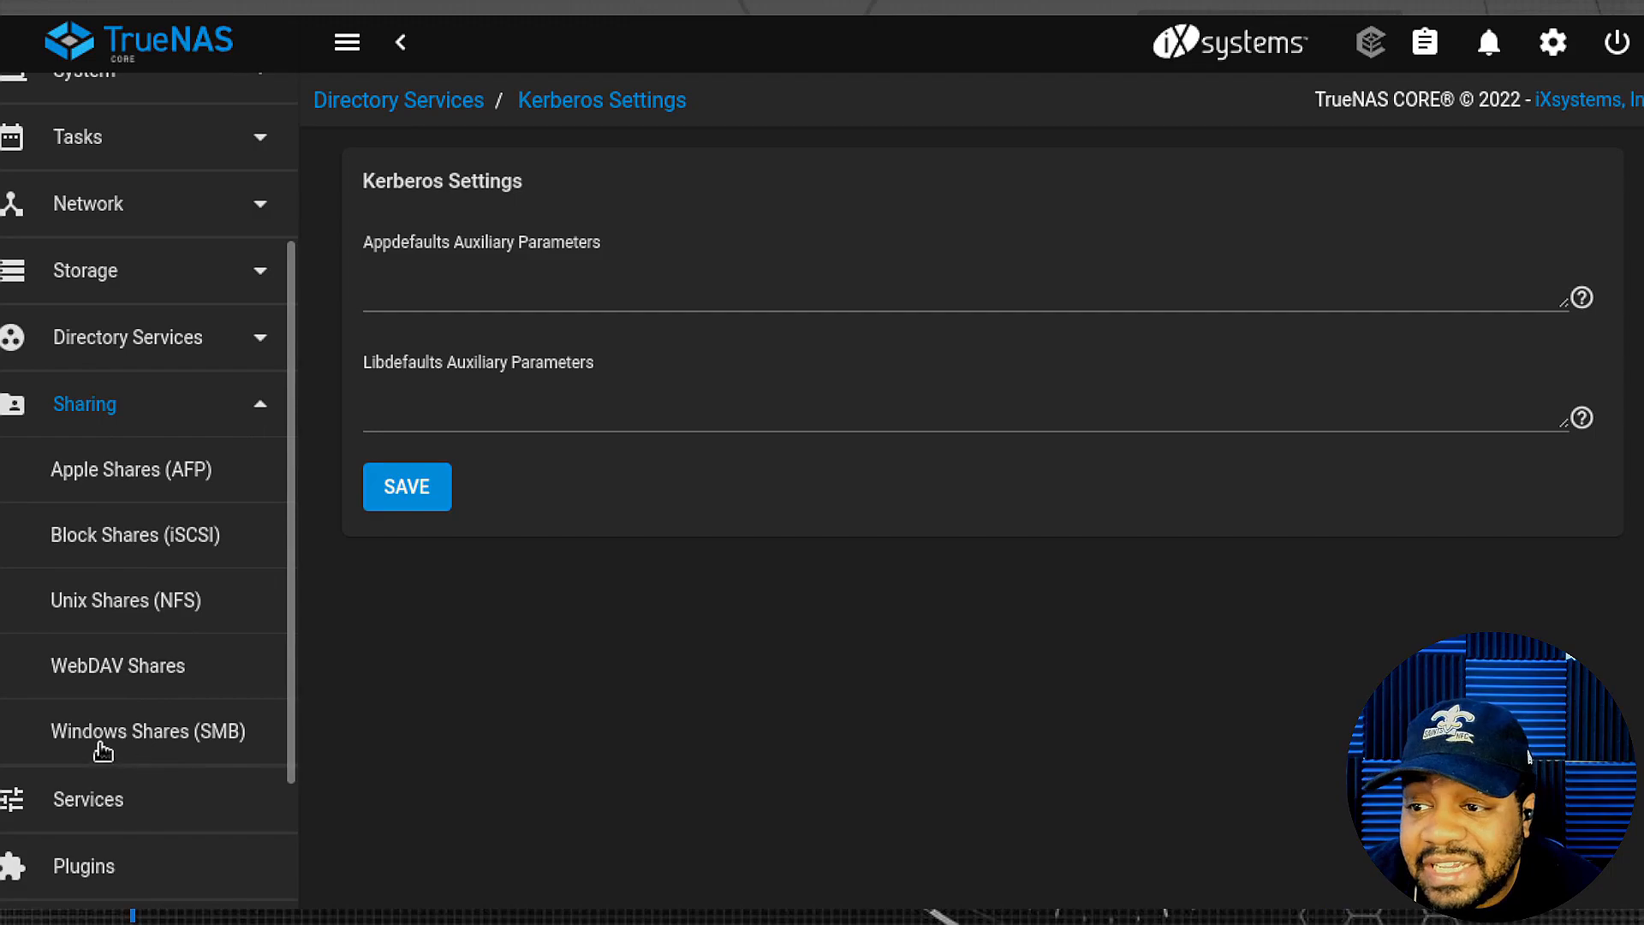
# - Collapse Sharing and show the Services page listing all 17 stopped services
pyautogui.scroll(-1, 52, 582)
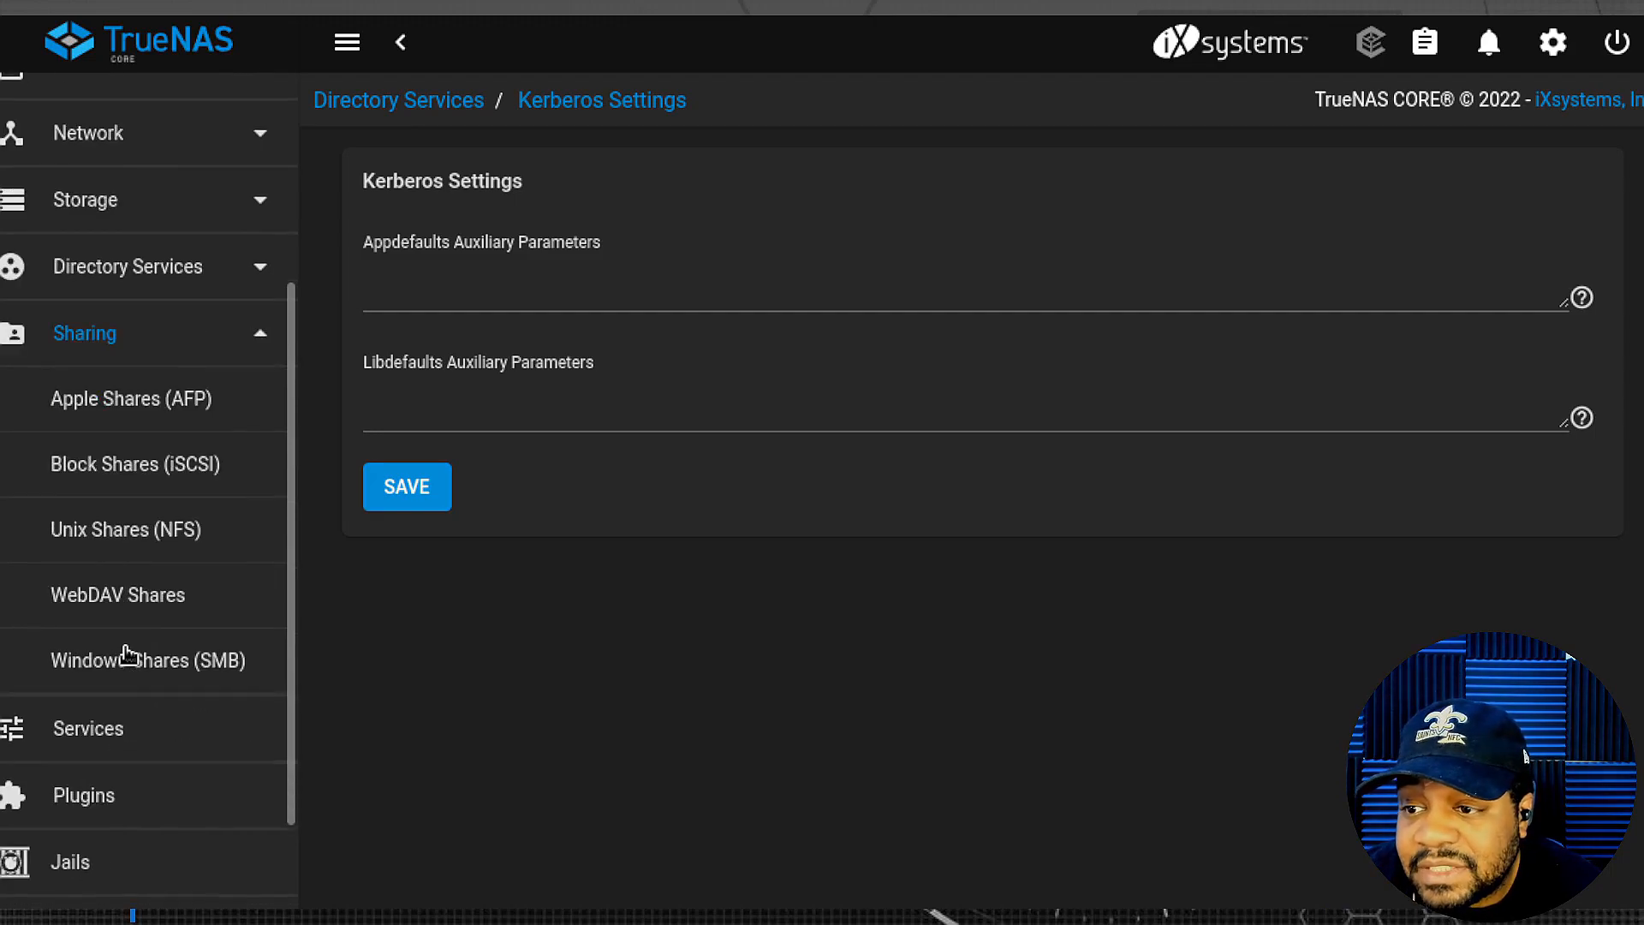
pyautogui.click(247, 339)
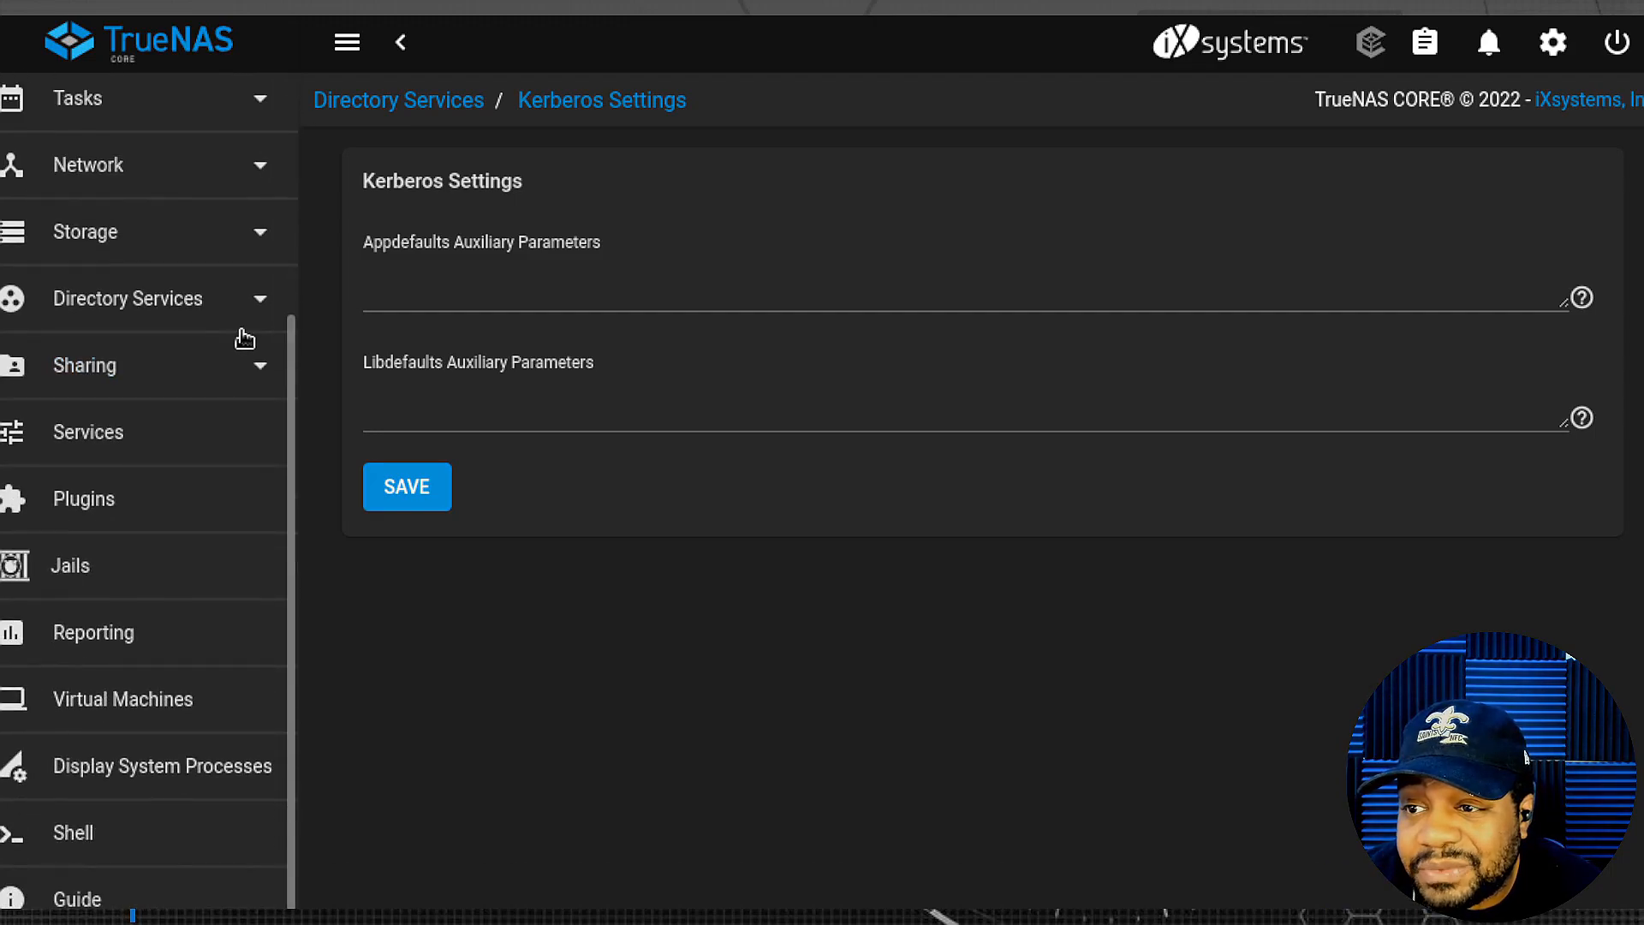
pyautogui.click(101, 438)
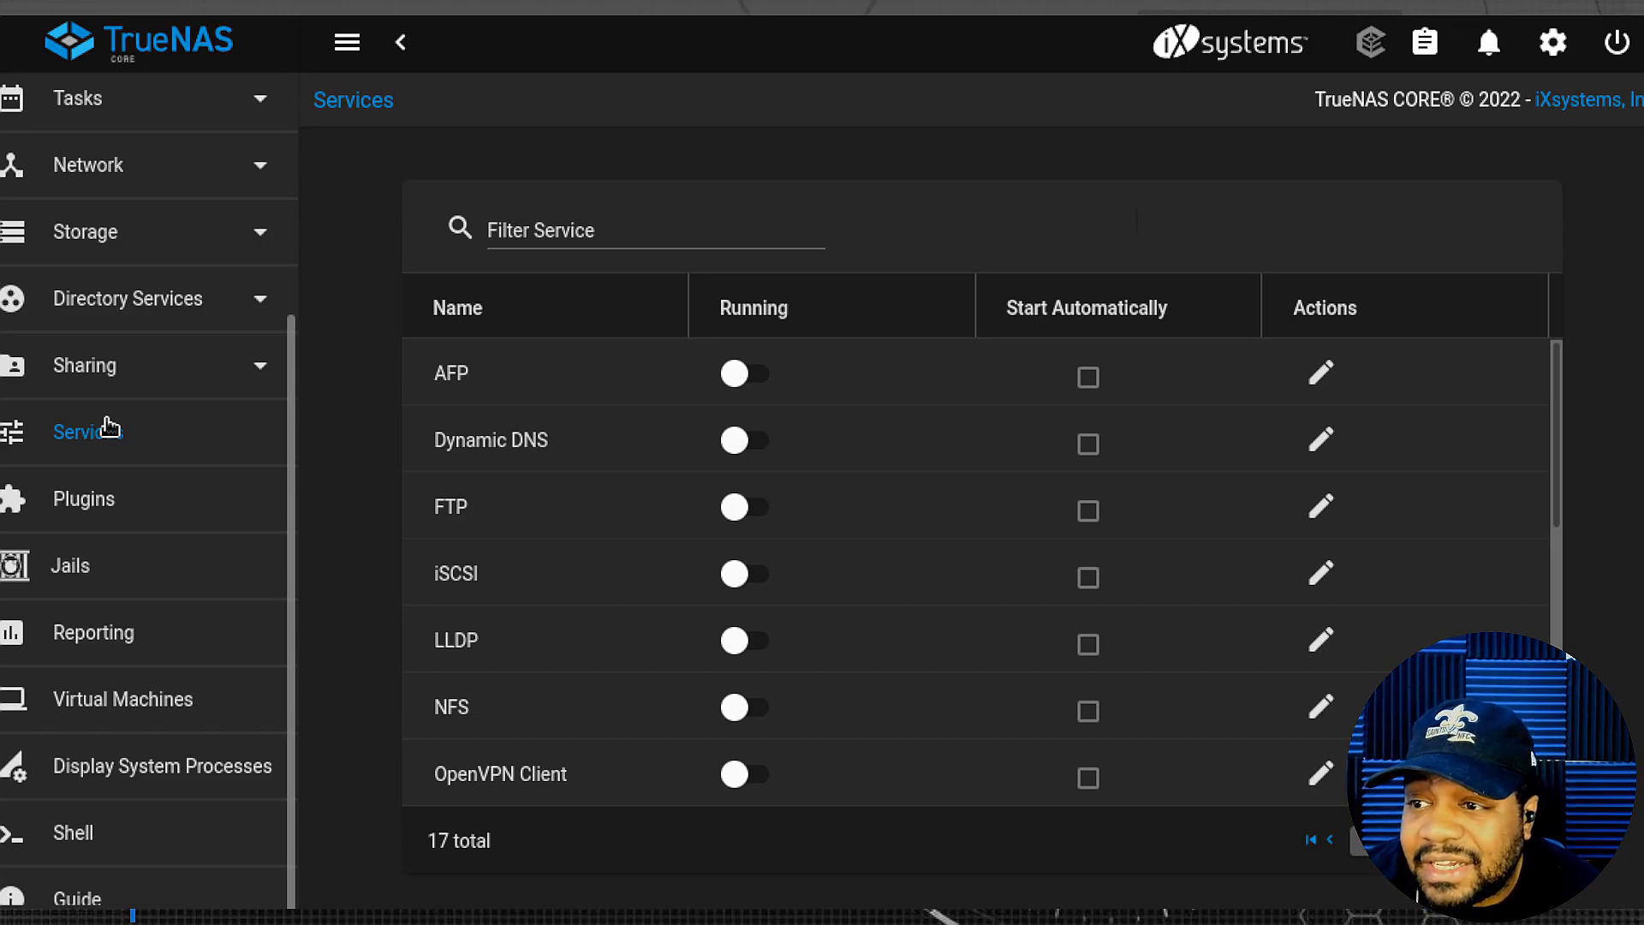
# - Open Plugins, cancel the No Pools warning, and open the Browse a Collection dropdown
pyautogui.click(114, 517)
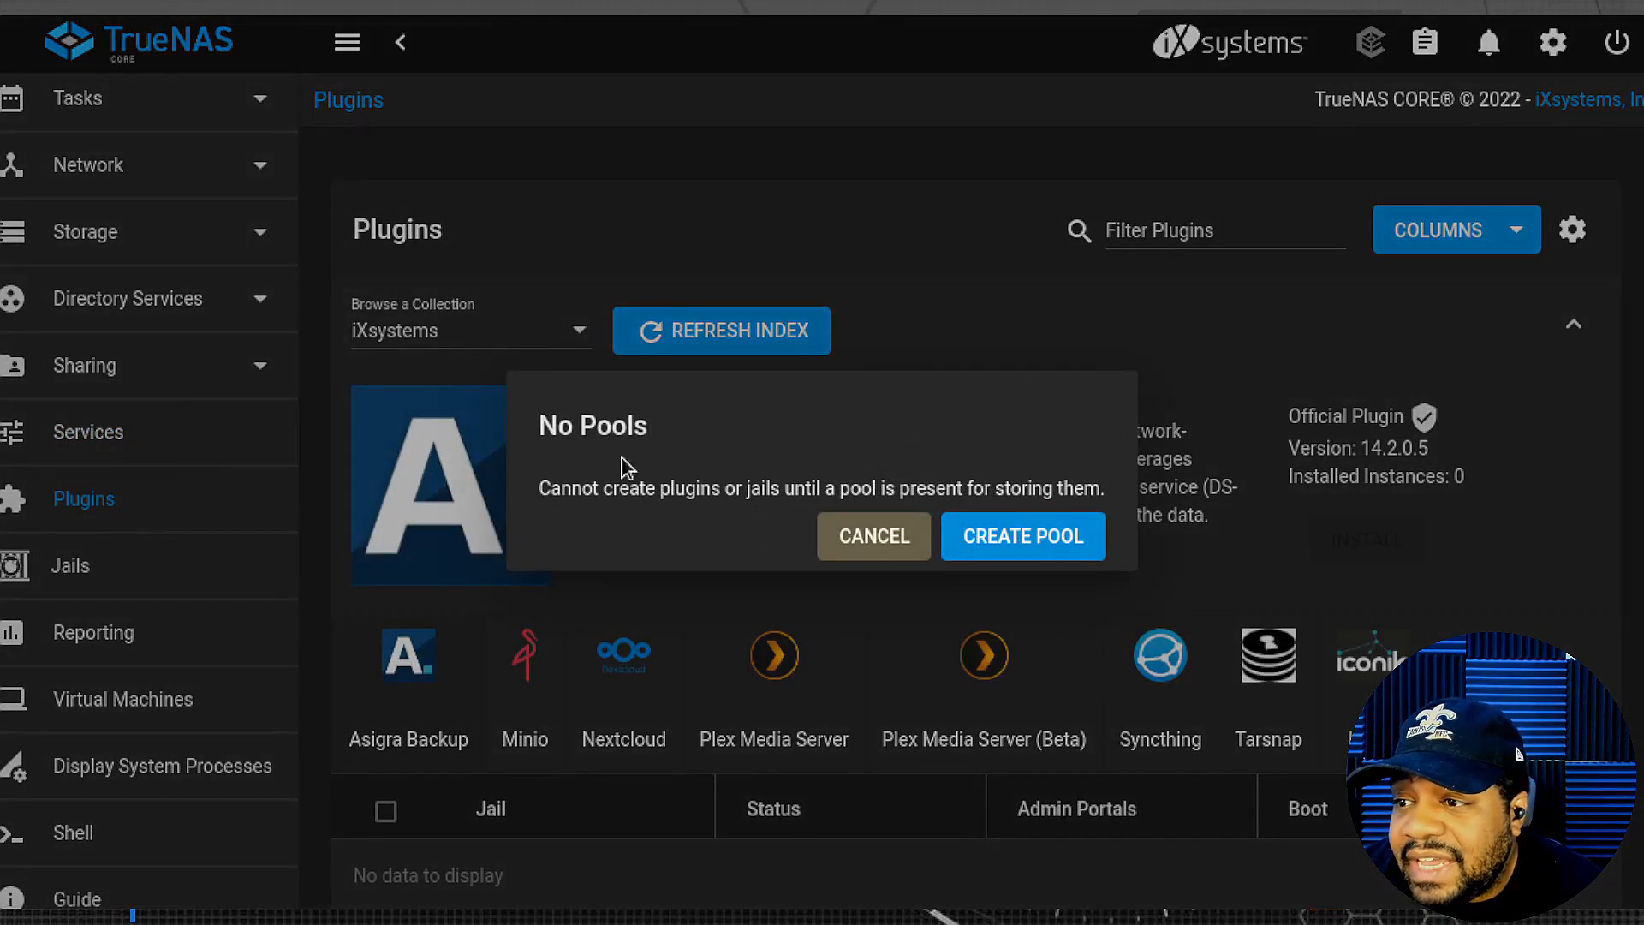
pyautogui.click(877, 546)
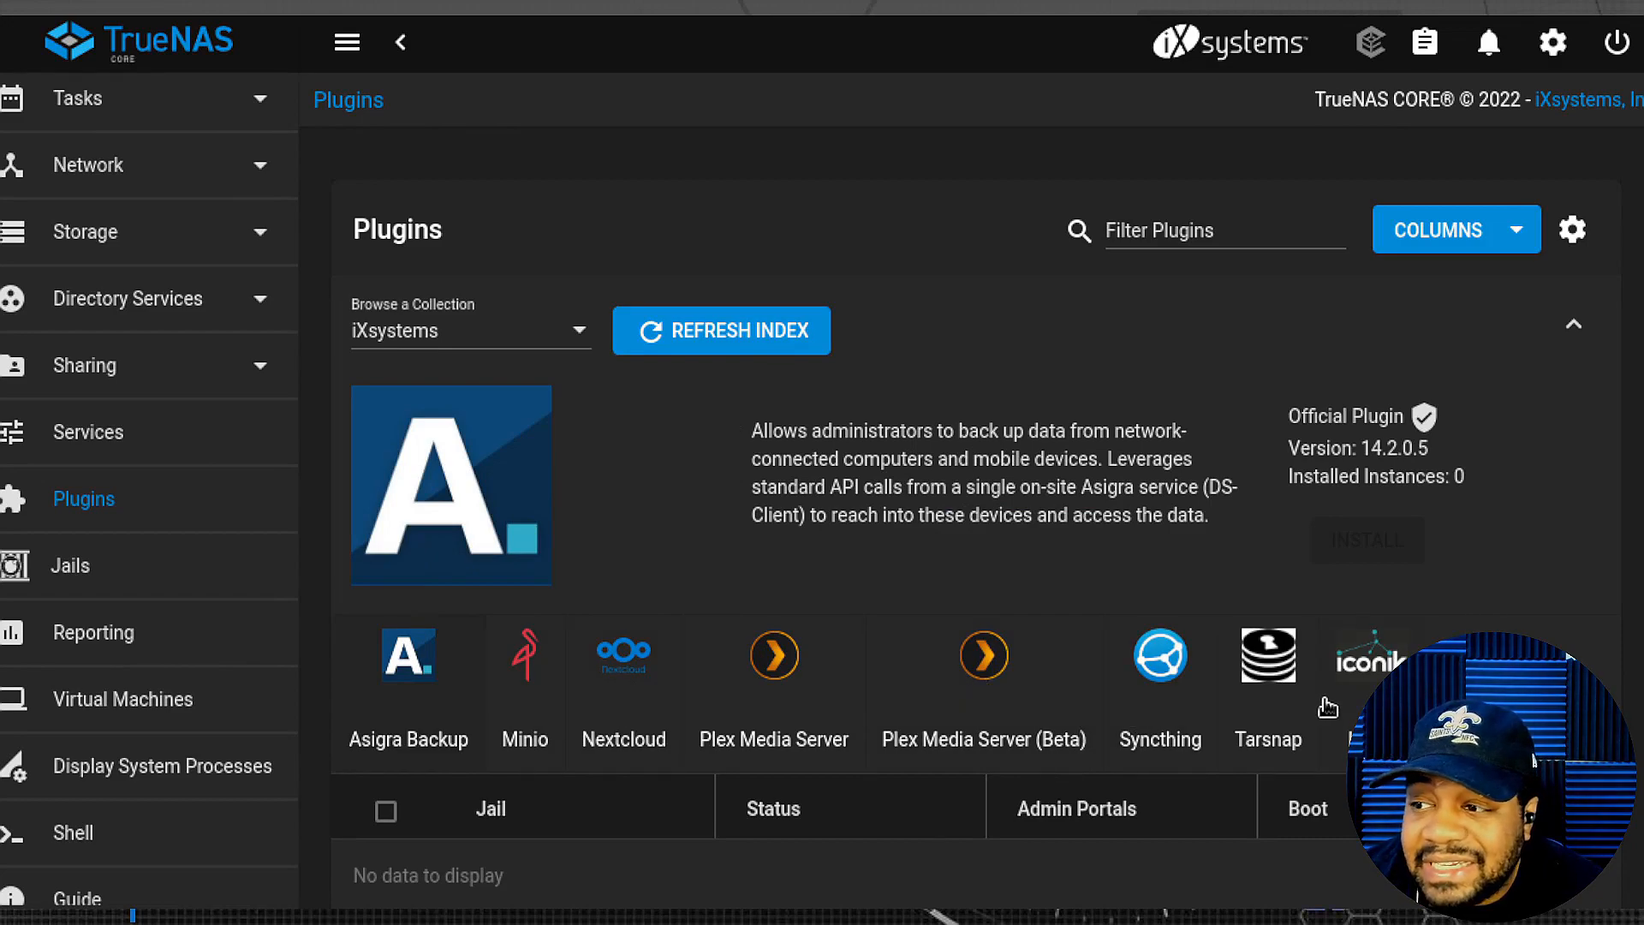
pyautogui.scroll(-2, 1302, 689)
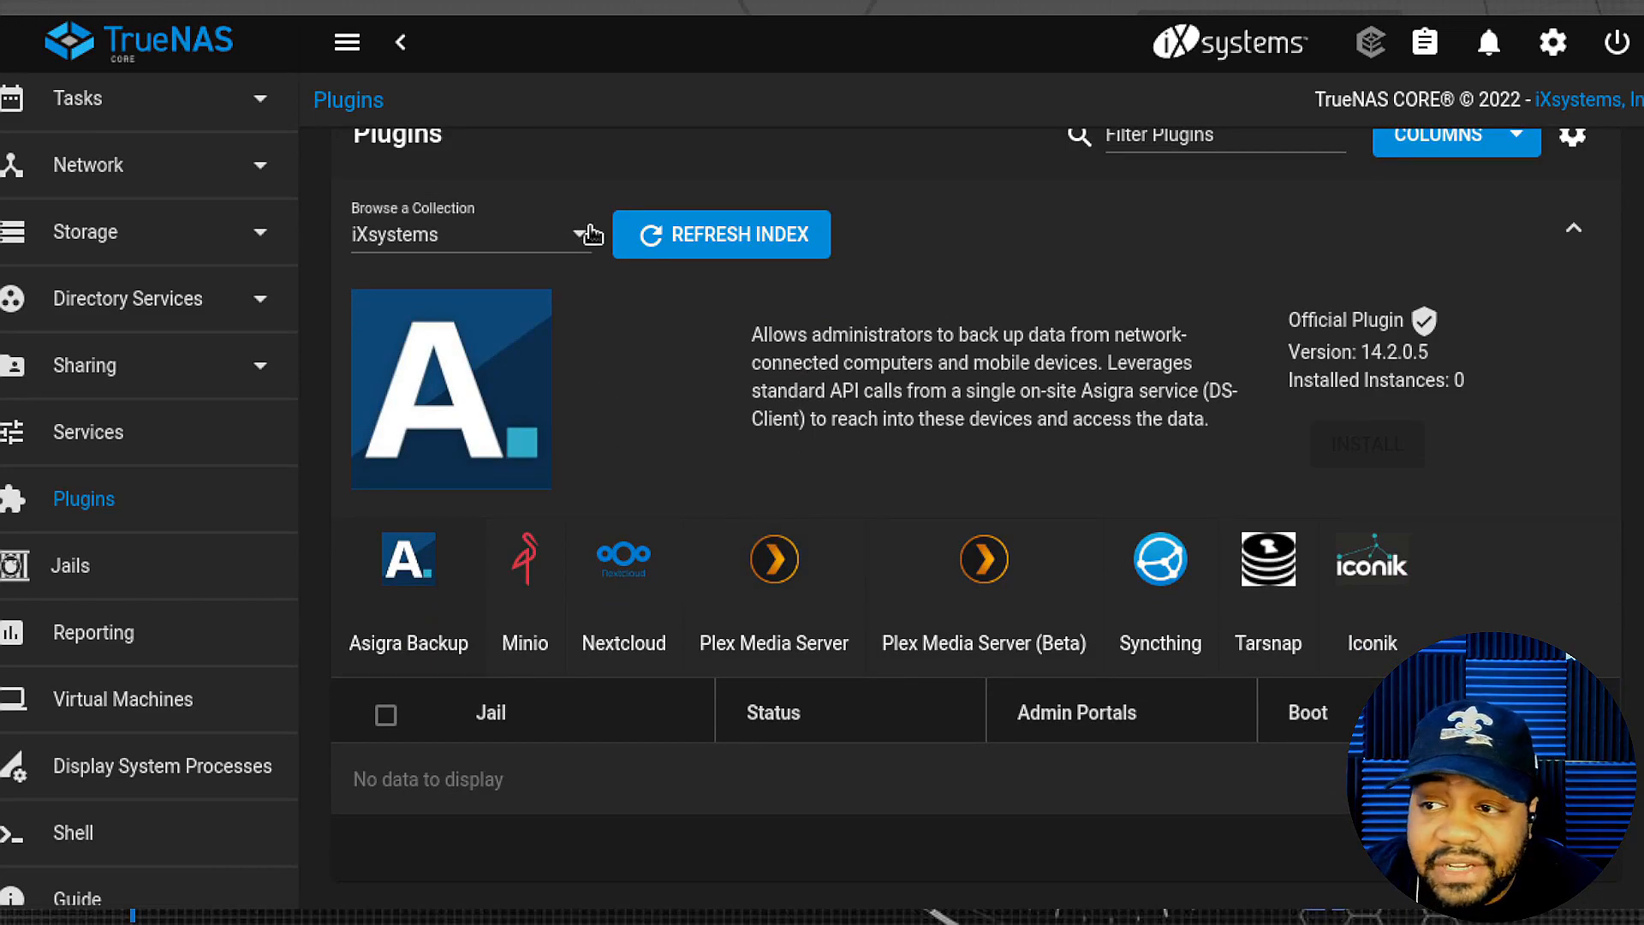
pyautogui.scroll(2, 745, 453)
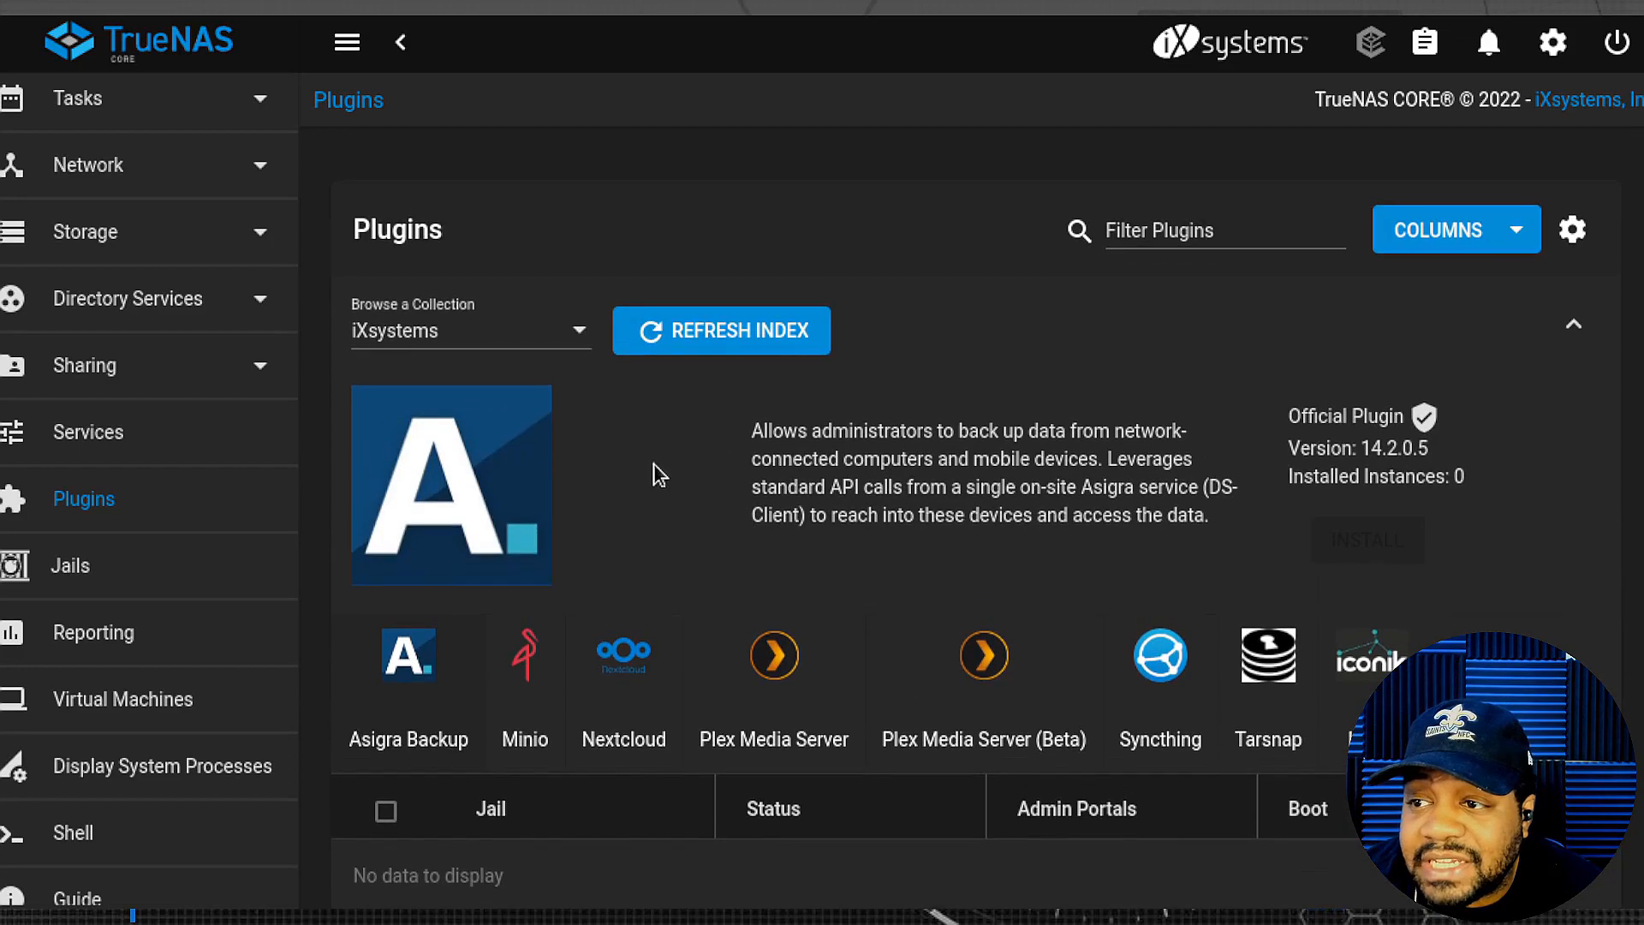
pyautogui.click(577, 340)
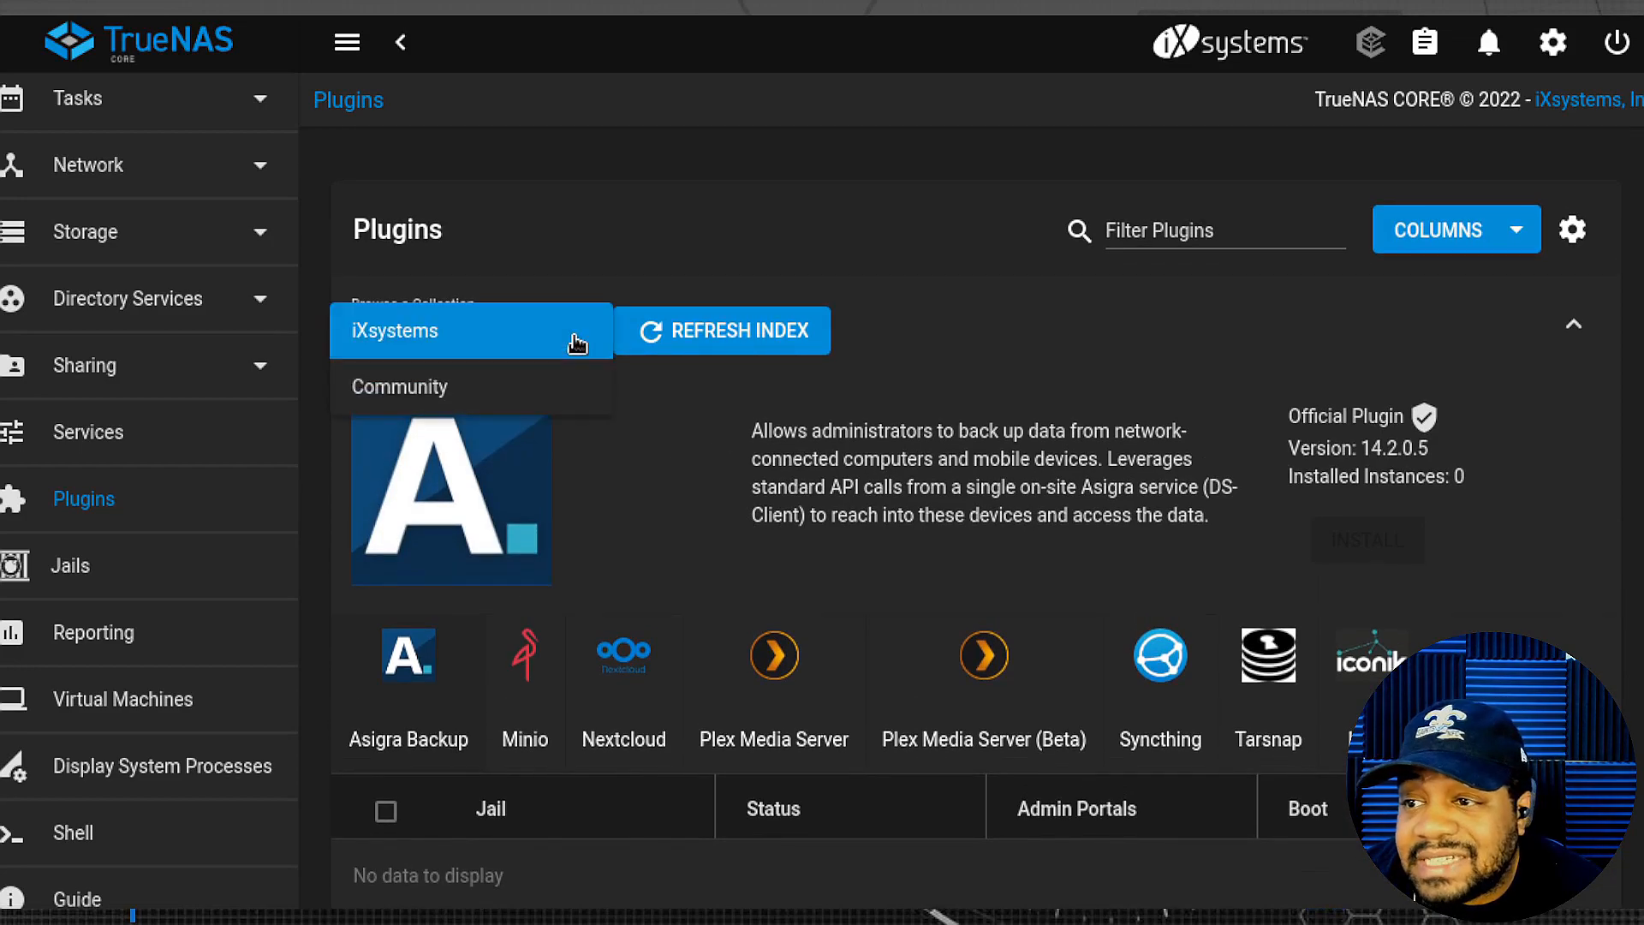
# - Switch to the Community collection and scroll its plugins from AdGuard Home to Zoneminder
pyautogui.click(452, 401)
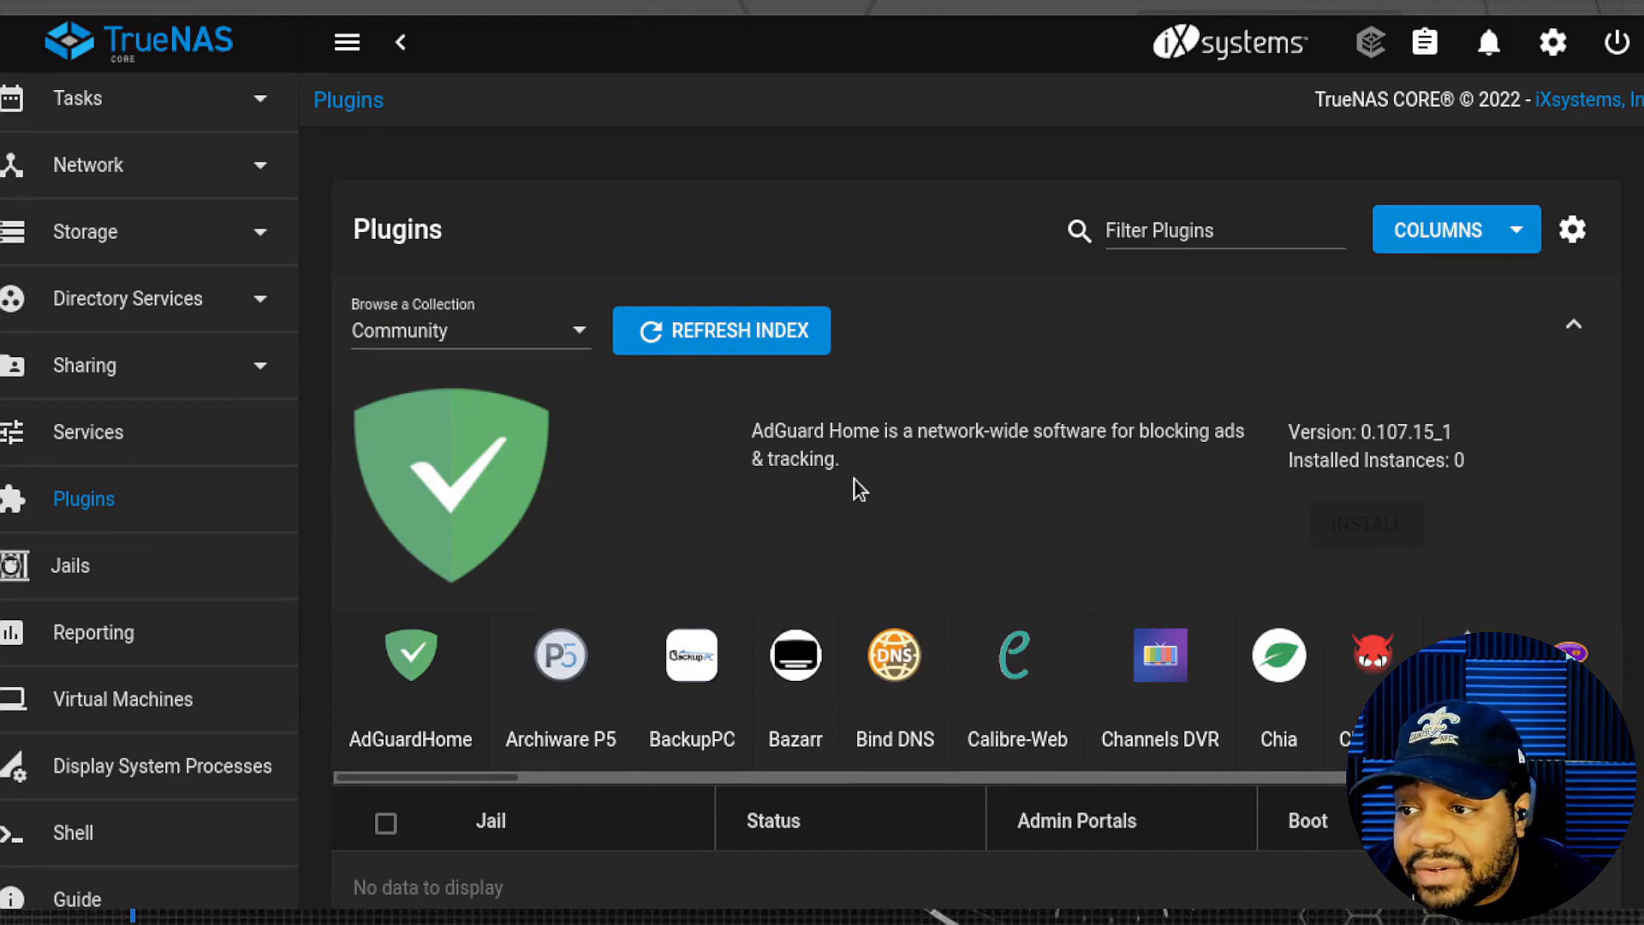
pyautogui.moveTo(487, 783)
pyautogui.mouseDown()
pyautogui.moveTo(609, 785)
pyautogui.moveTo(480, 790)
pyautogui.mouseUp()
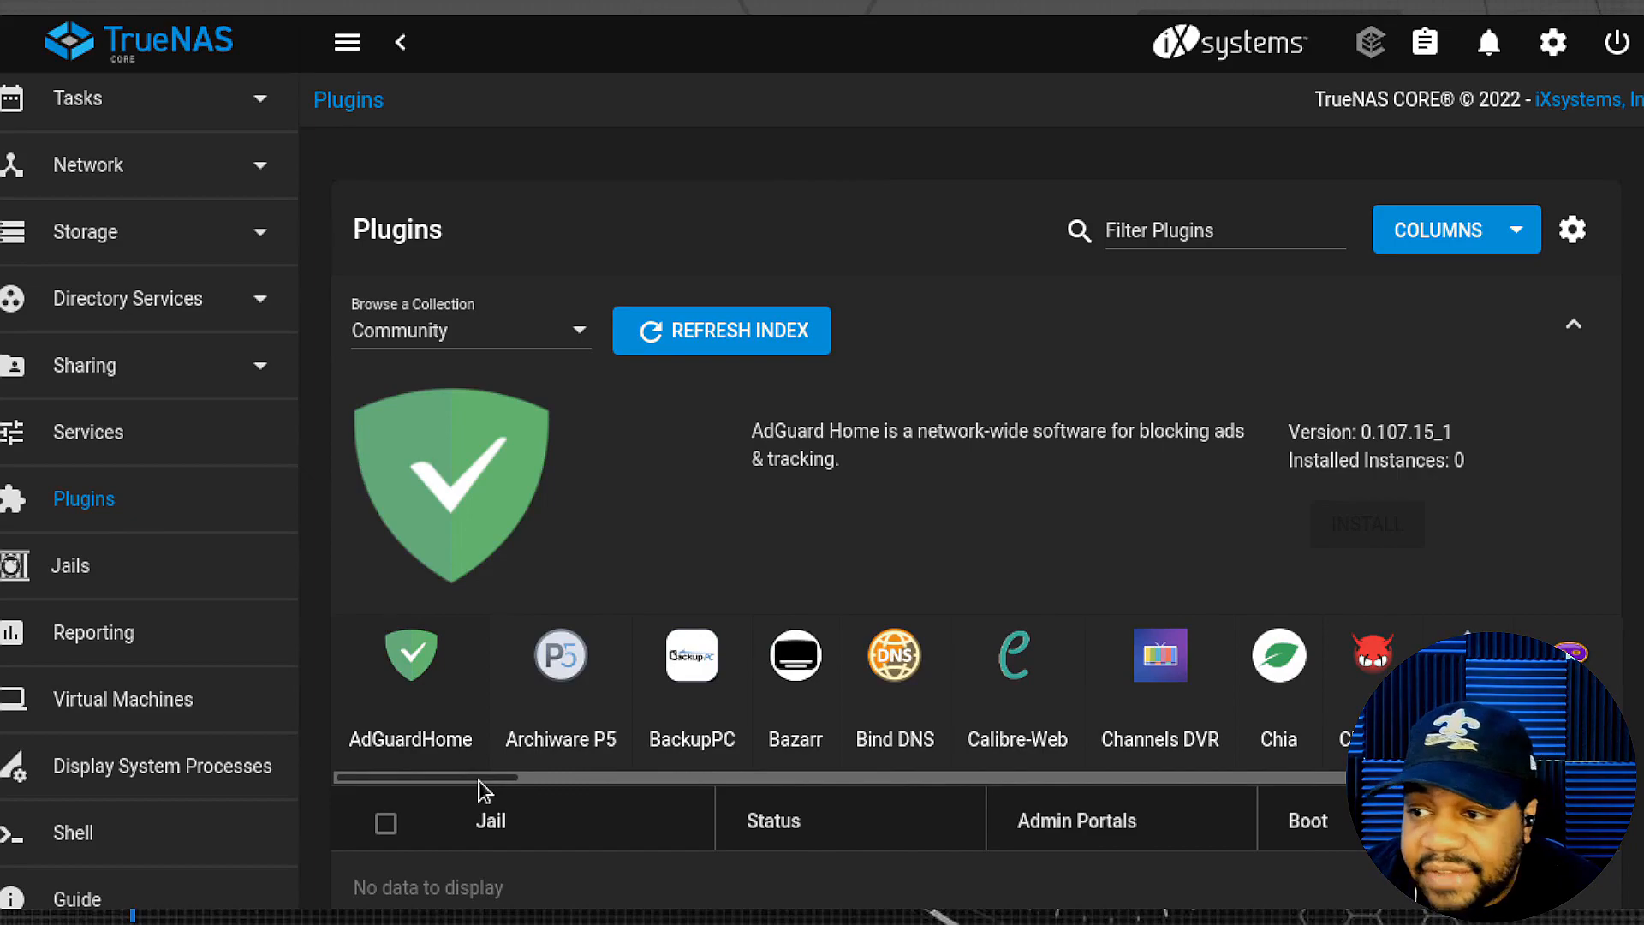
pyautogui.moveTo(480, 783); pyautogui.dragTo(638, 793)
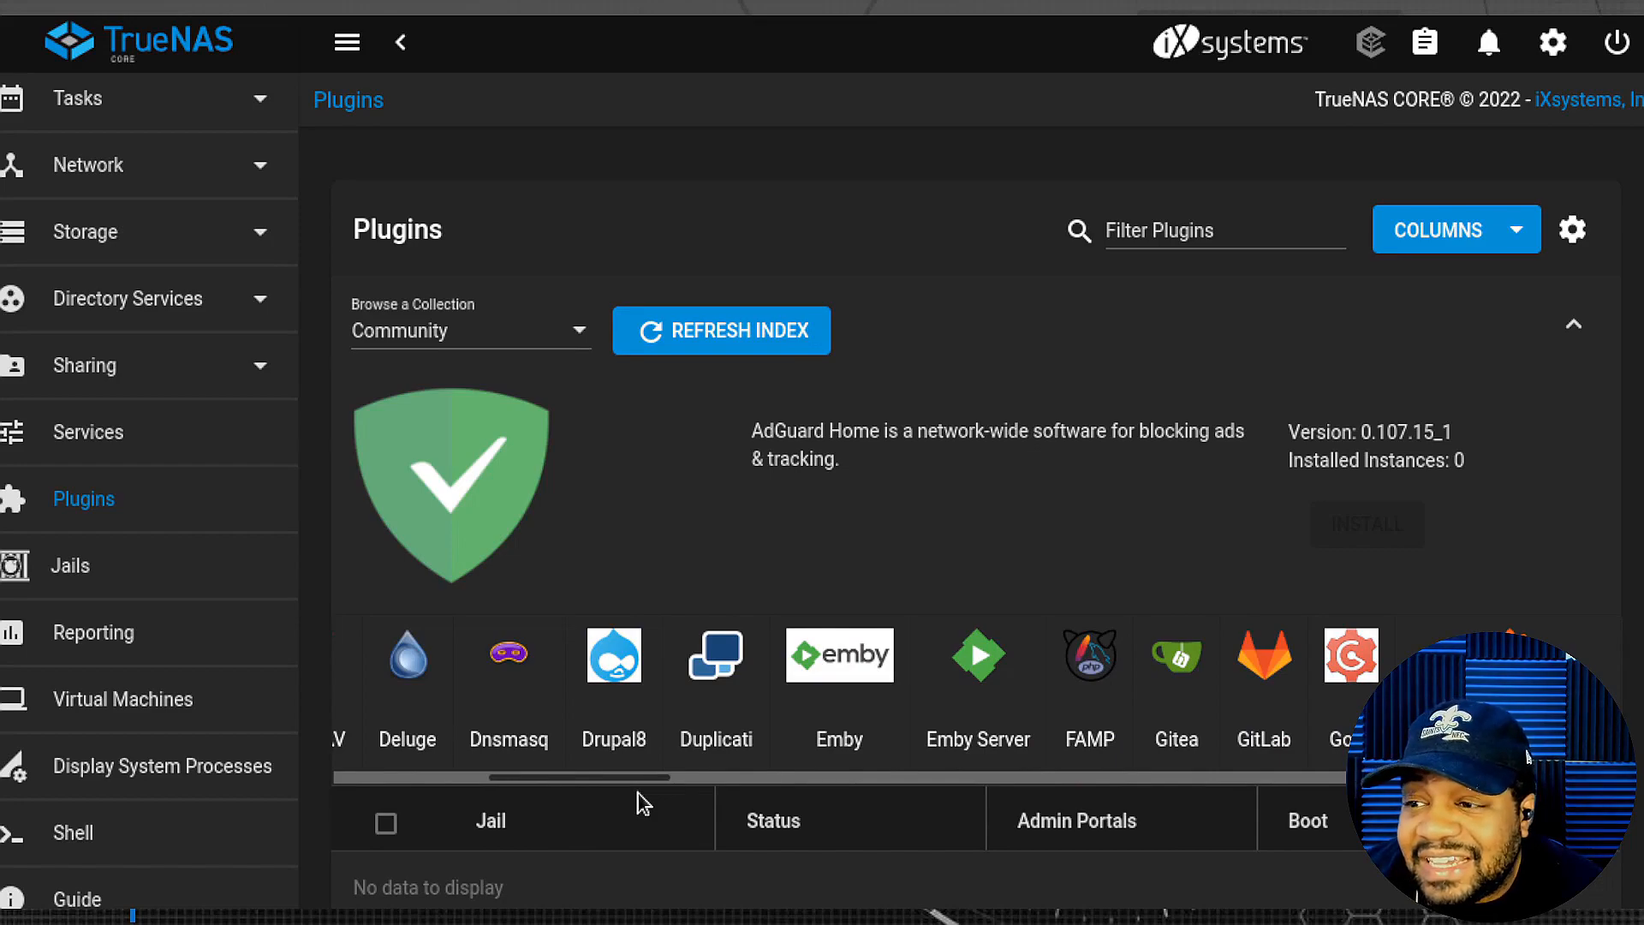
pyautogui.moveTo(638, 793); pyautogui.dragTo(906, 783)
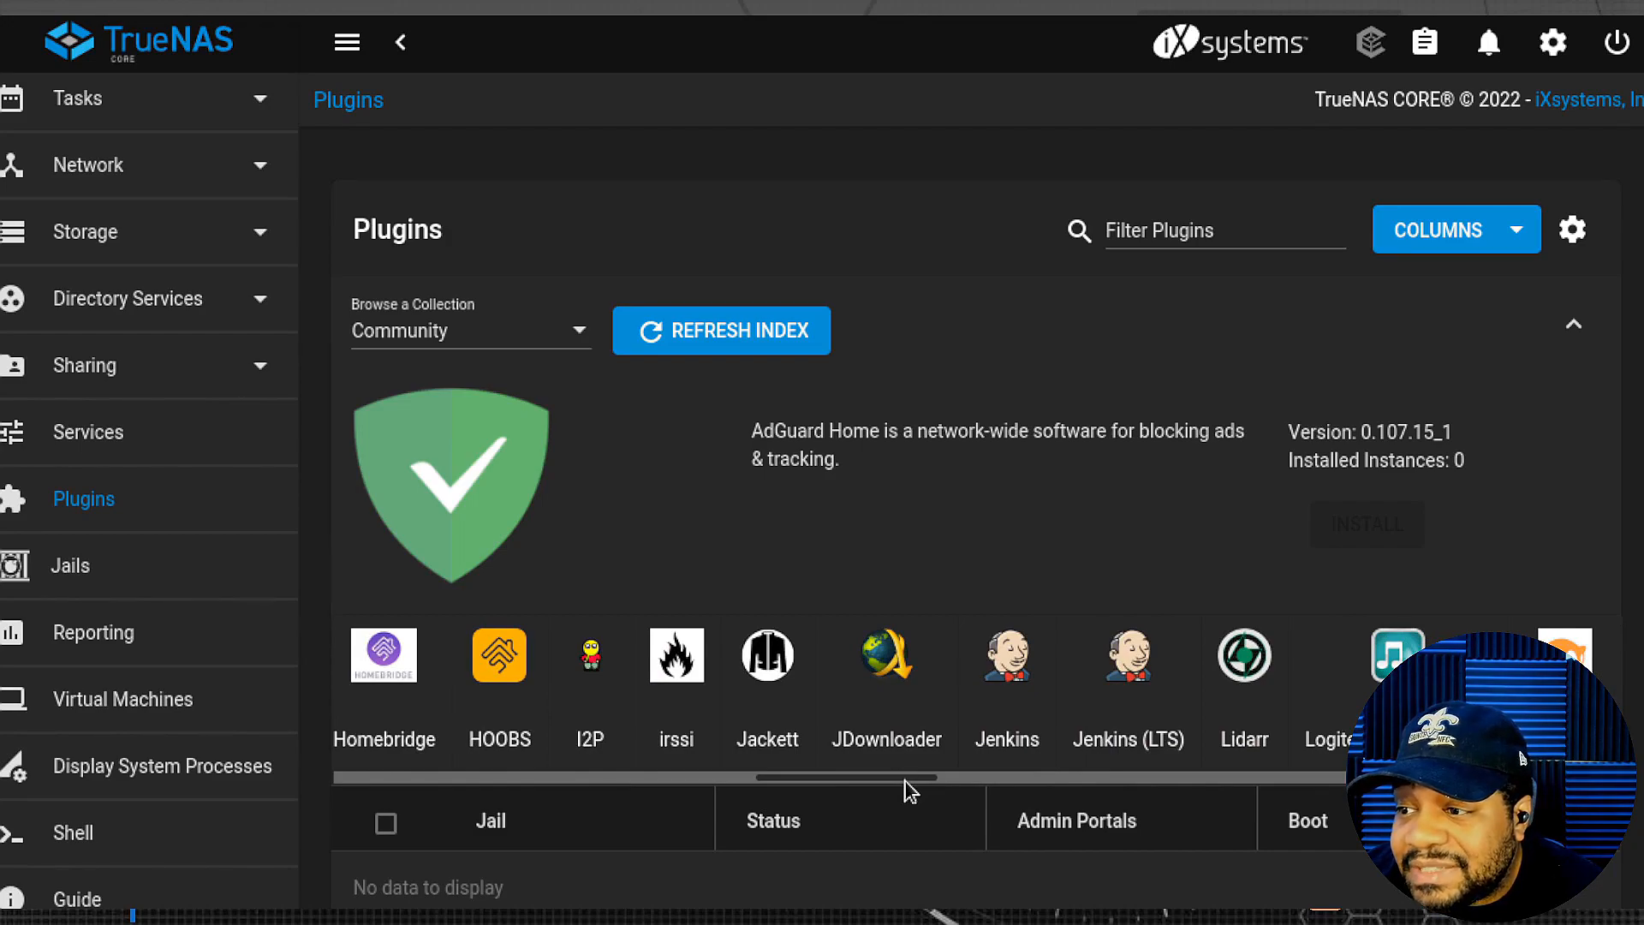
pyautogui.moveTo(905, 780); pyautogui.dragTo(1310, 781)
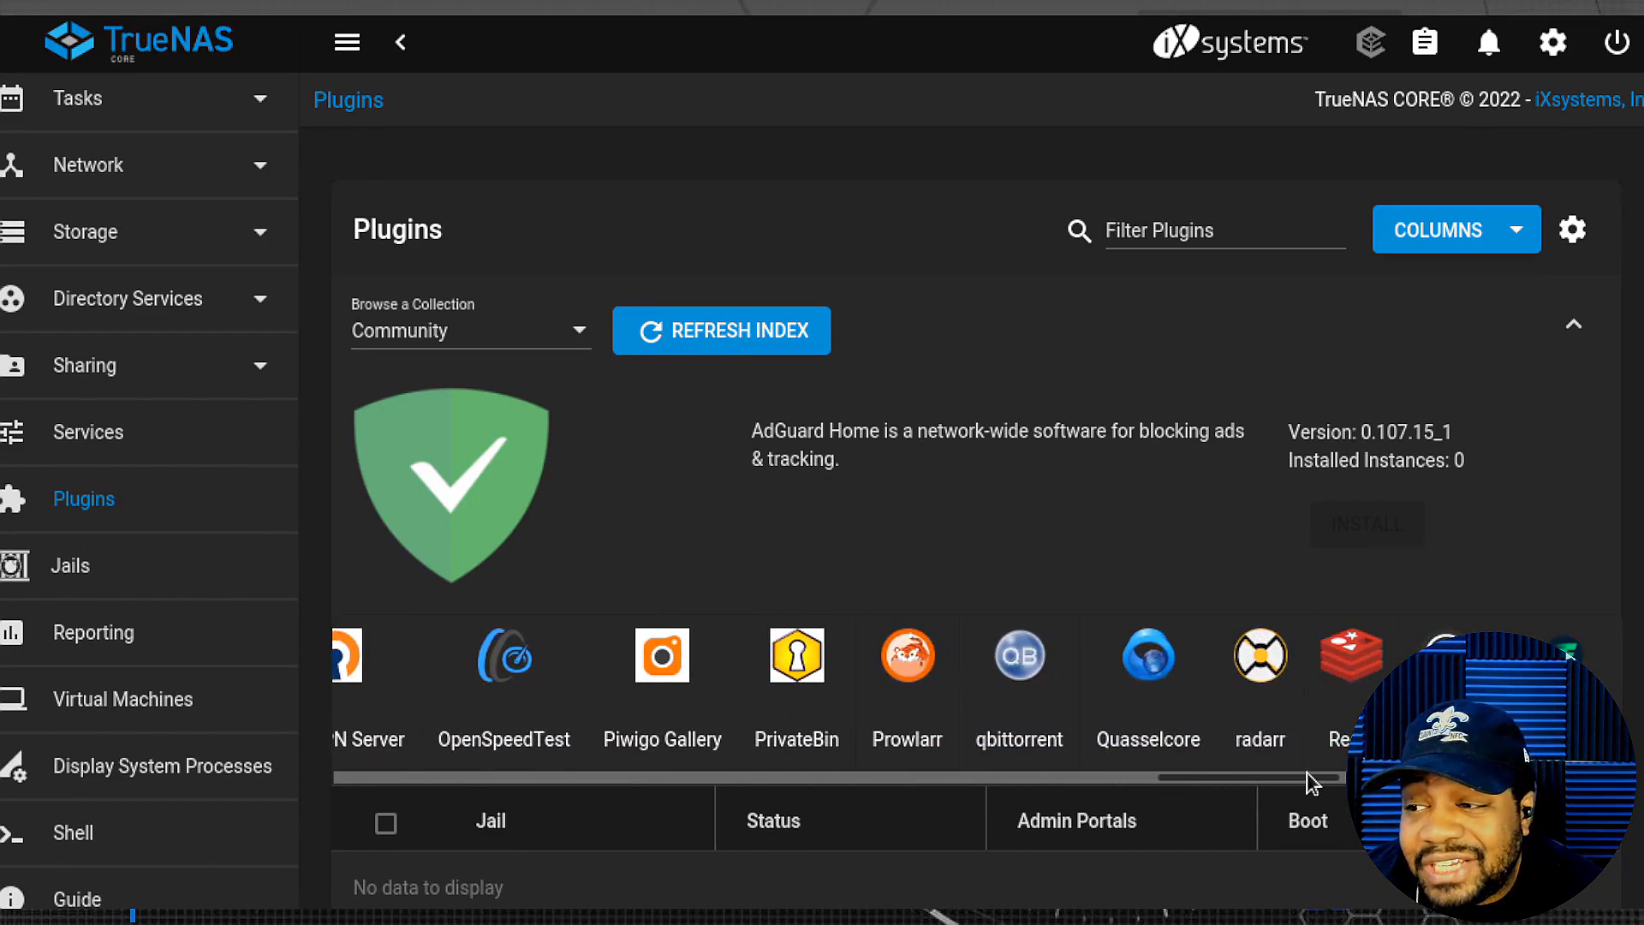
pyautogui.moveTo(1310, 781); pyautogui.dragTo(1338, 781)
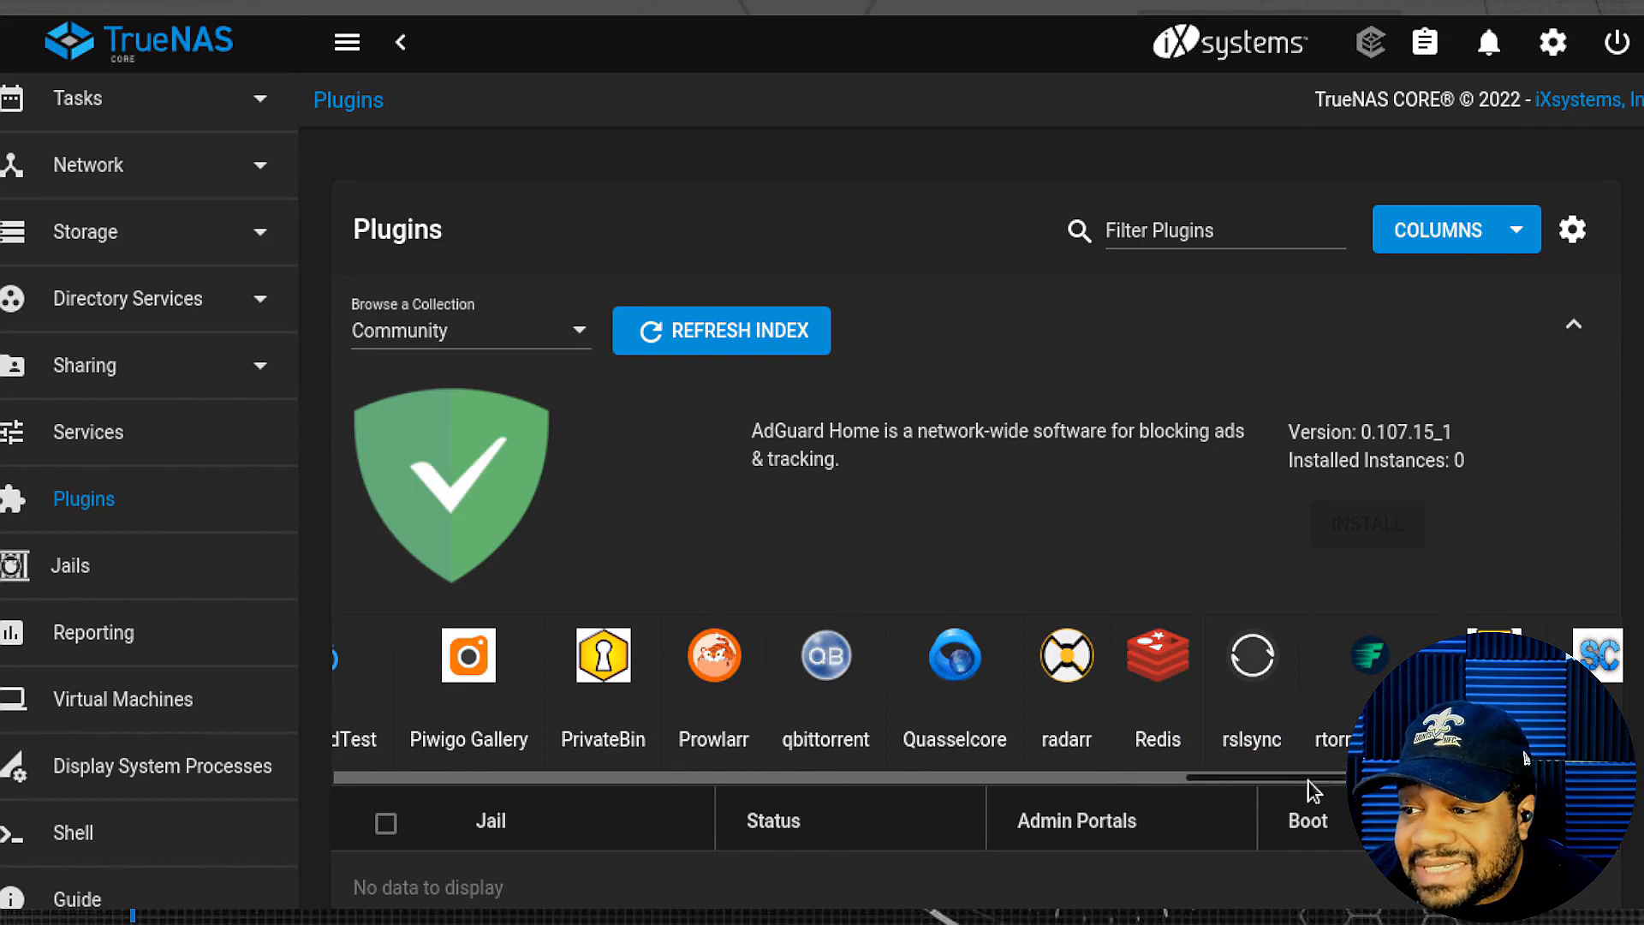
pyautogui.moveTo(1310, 780); pyautogui.dragTo(1560, 780)
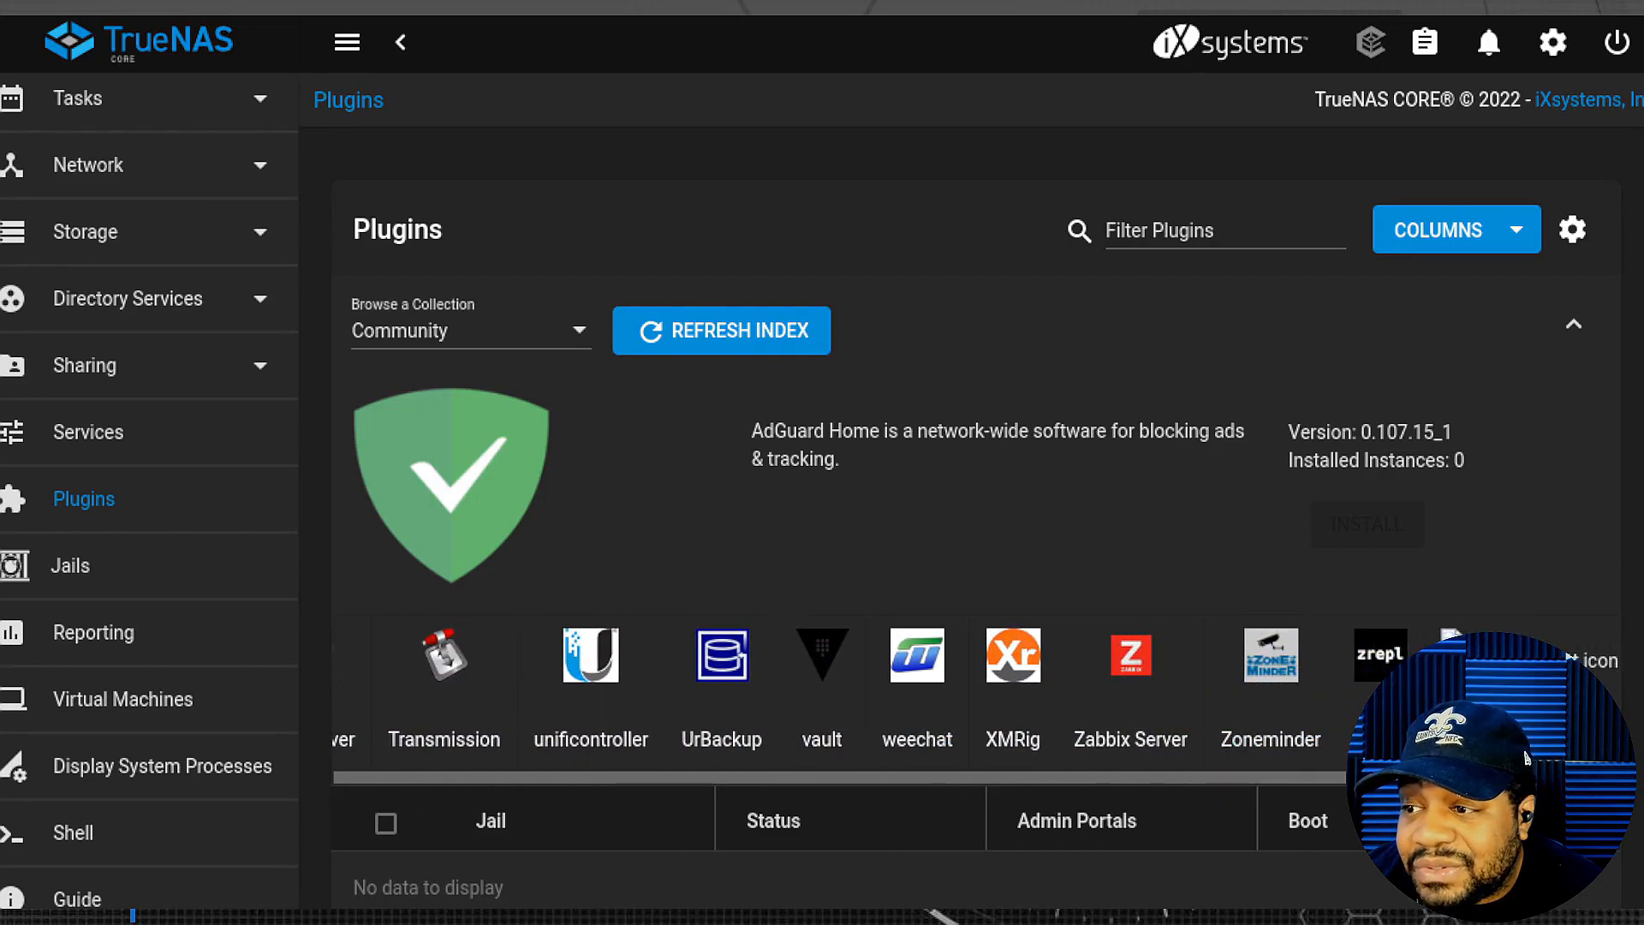
# - View the empty Jails page, cancel the No Pools warning, then open the Reporting CPU graphs
pyautogui.click(110, 579)
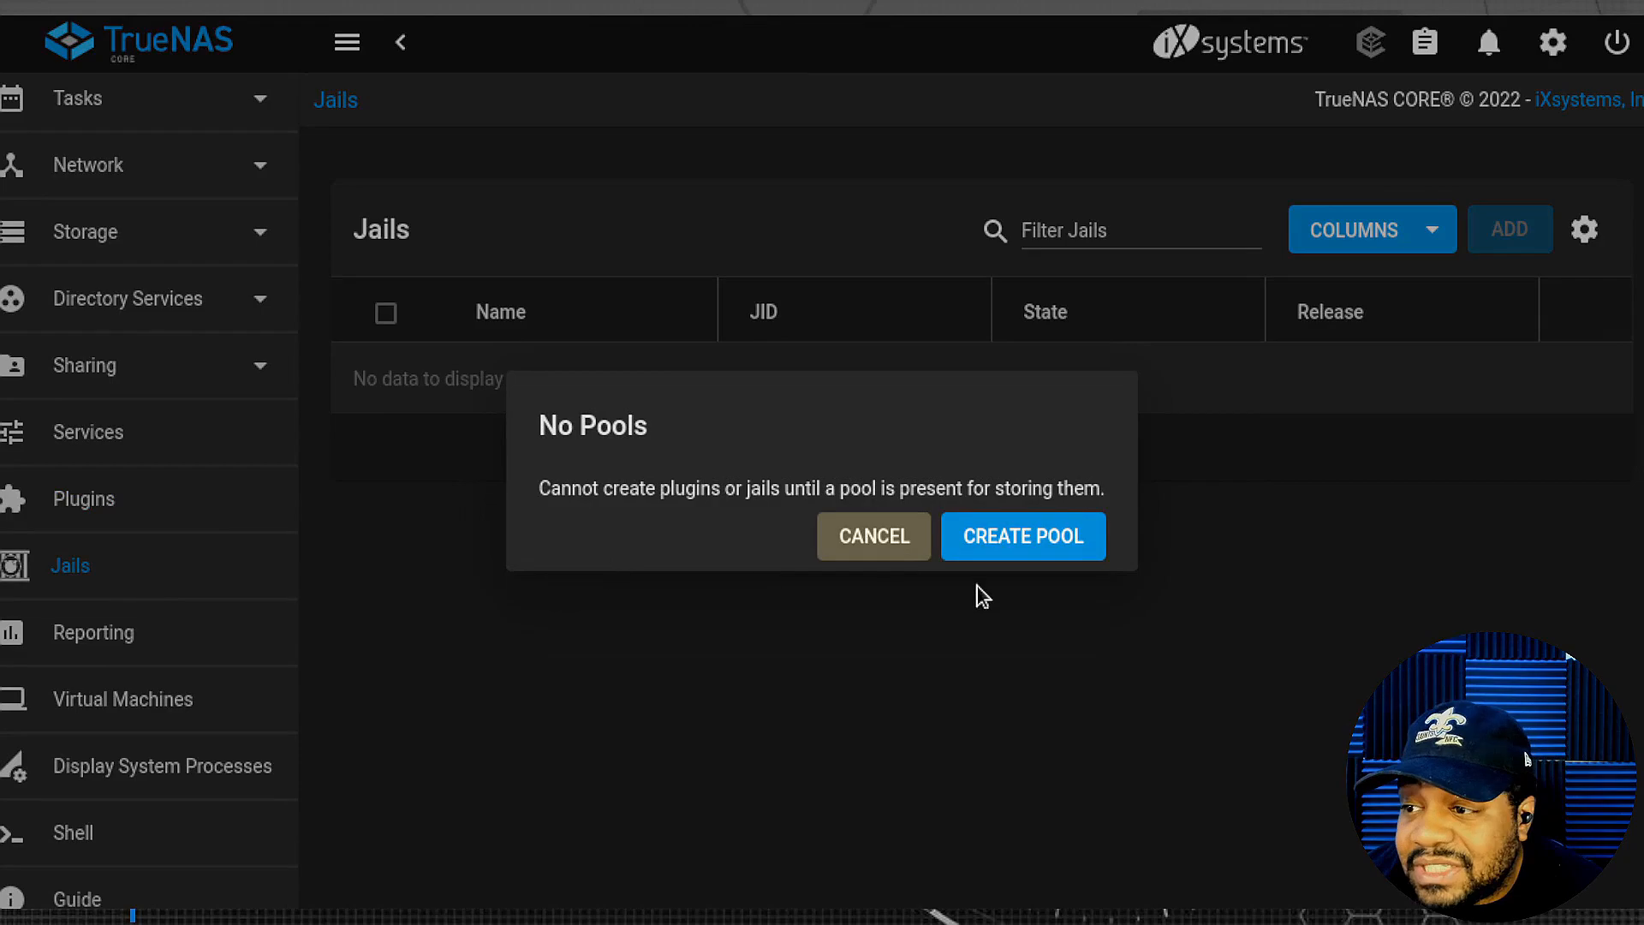
pyautogui.click(870, 551)
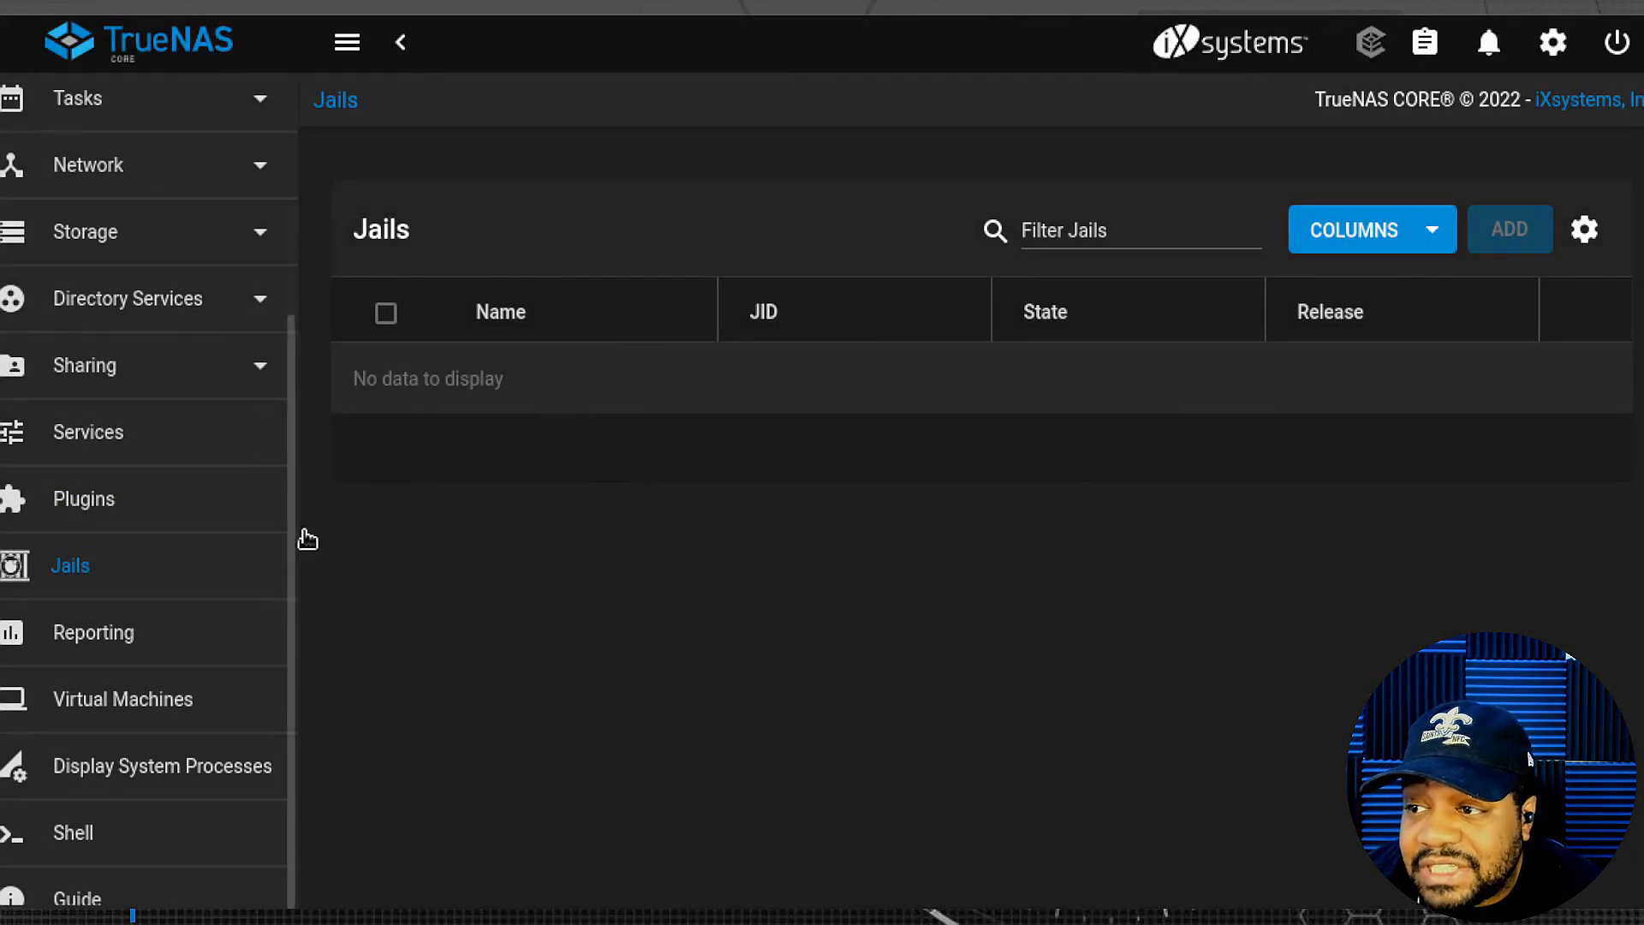
pyautogui.click(120, 649)
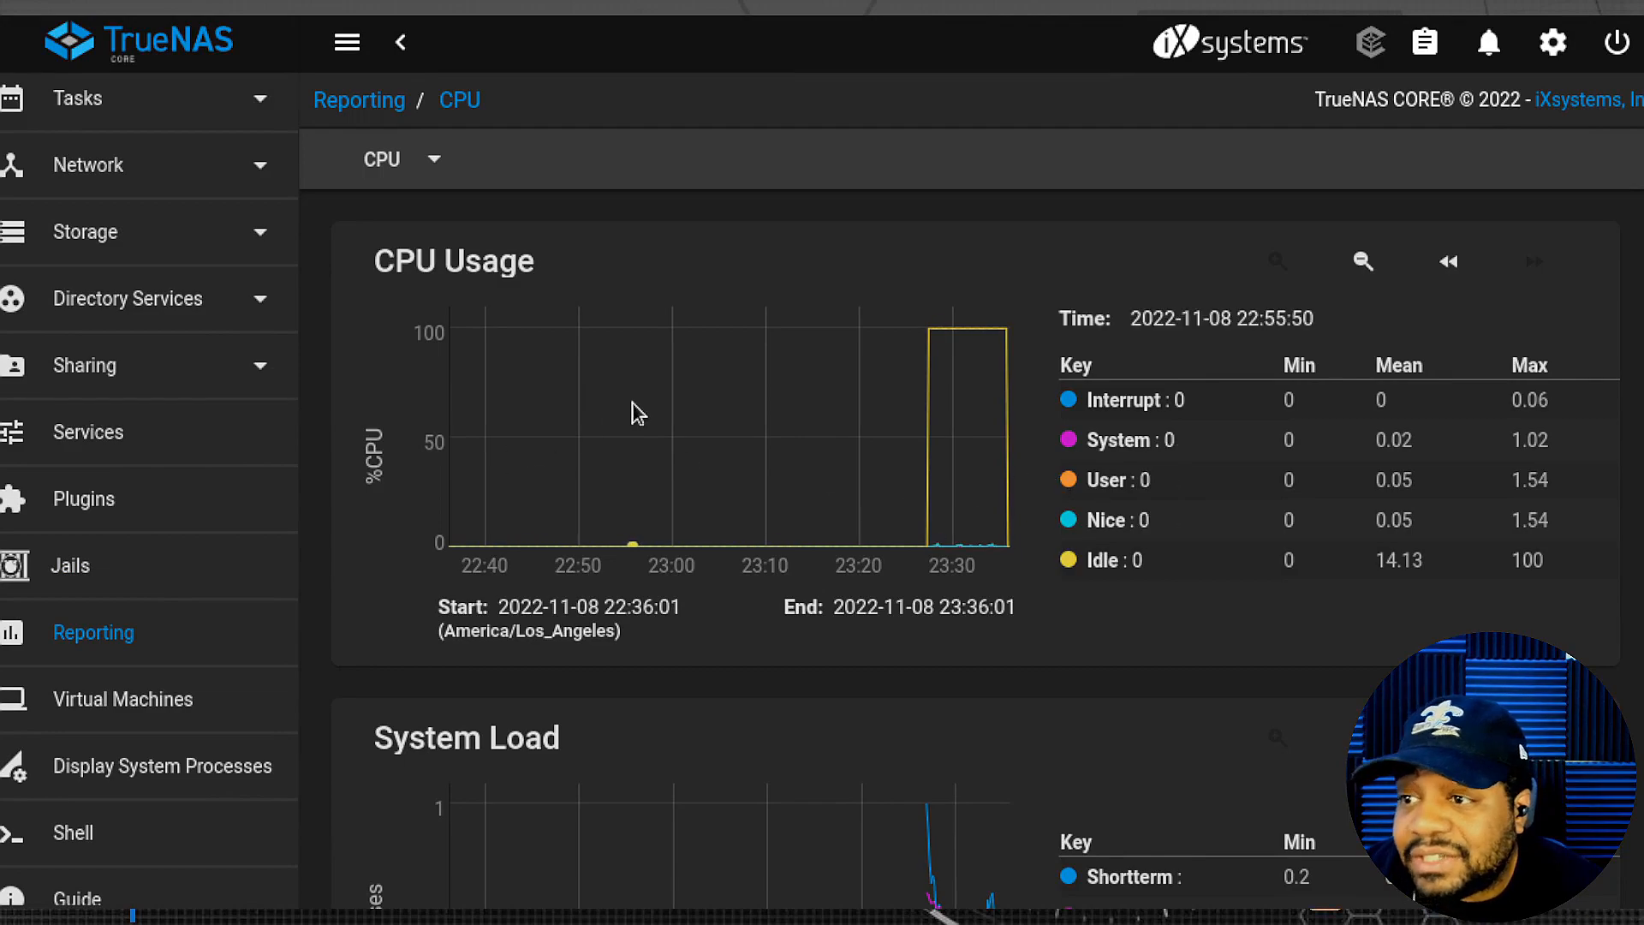
pyautogui.scroll(-3, 643, 415)
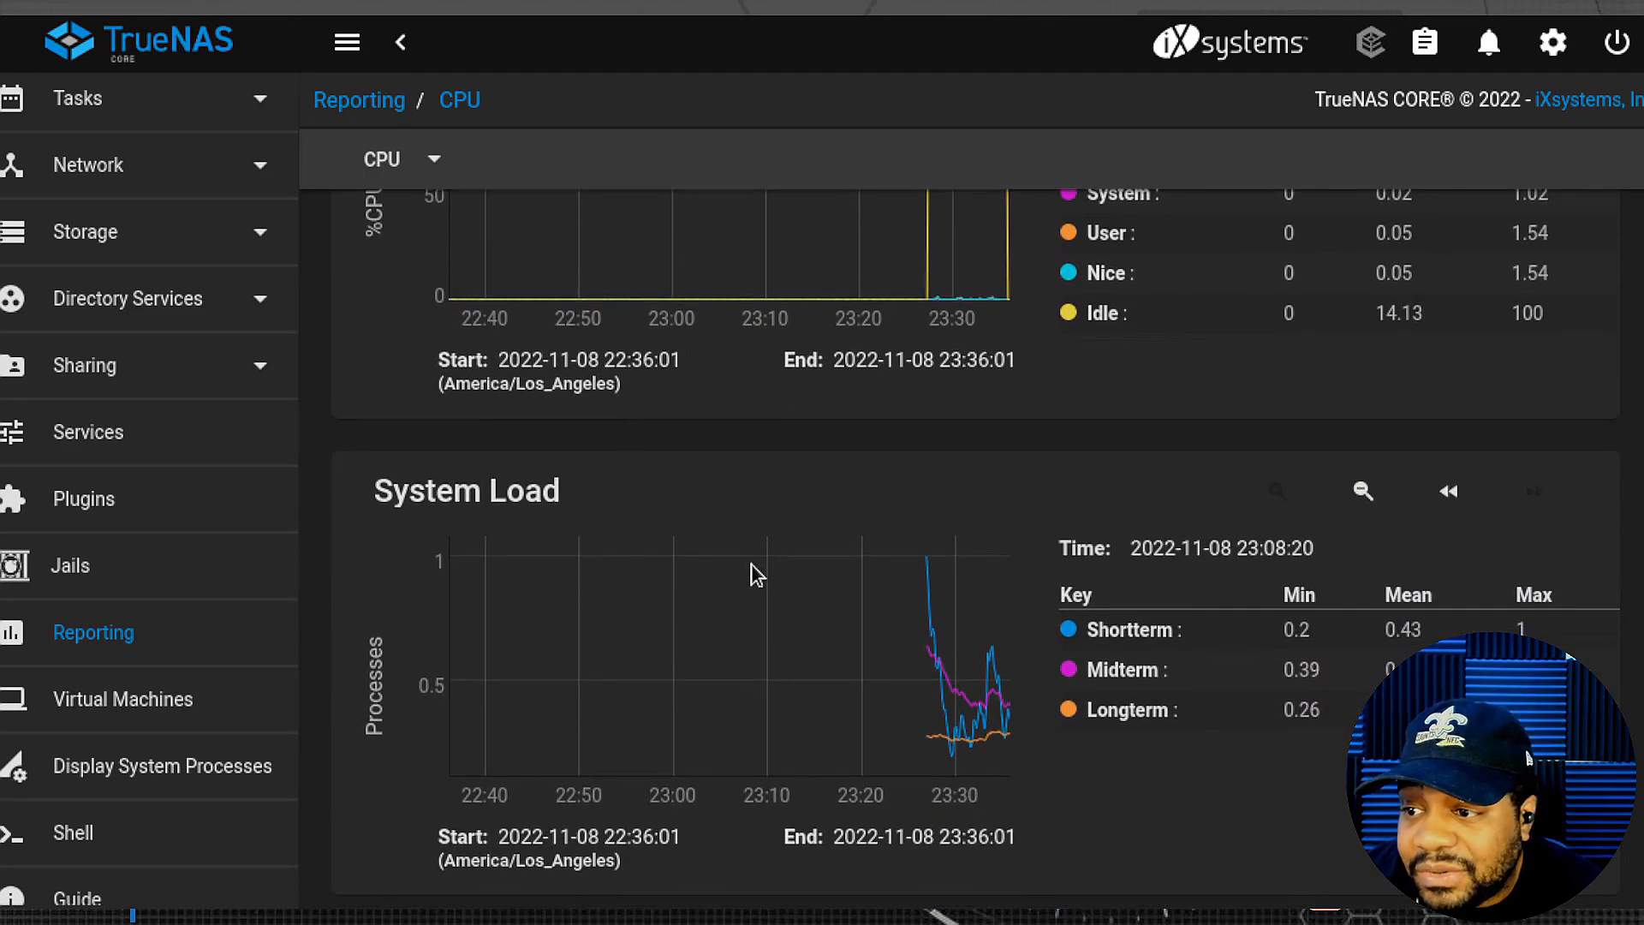
pyautogui.scroll(3, 960, 616)
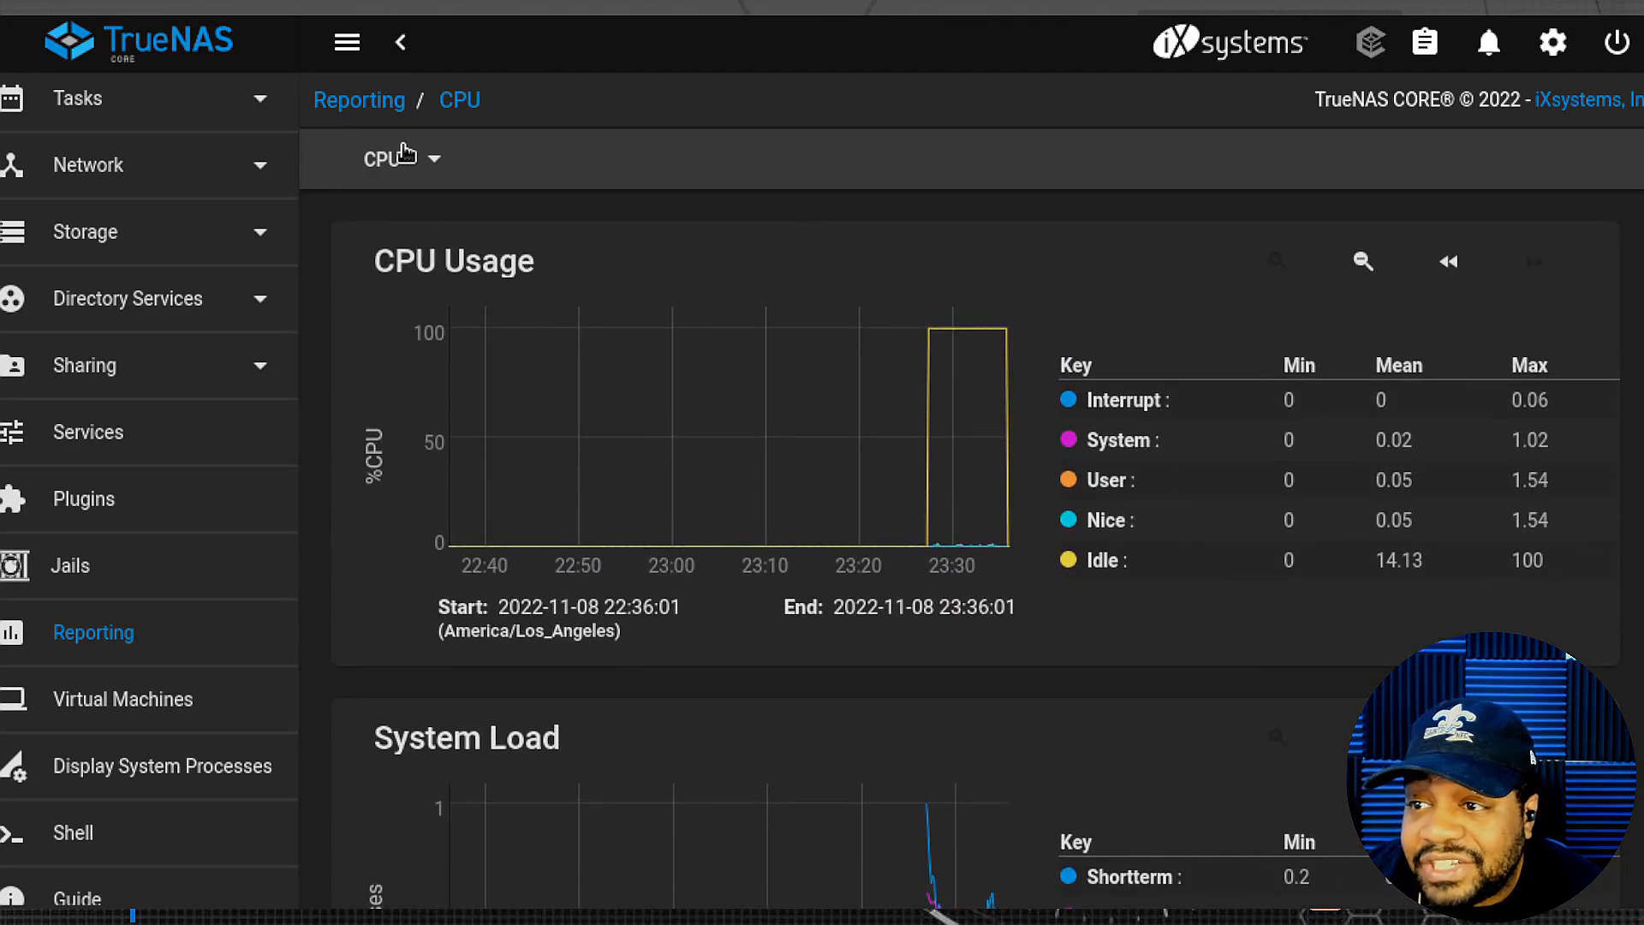
pyautogui.click(433, 167)
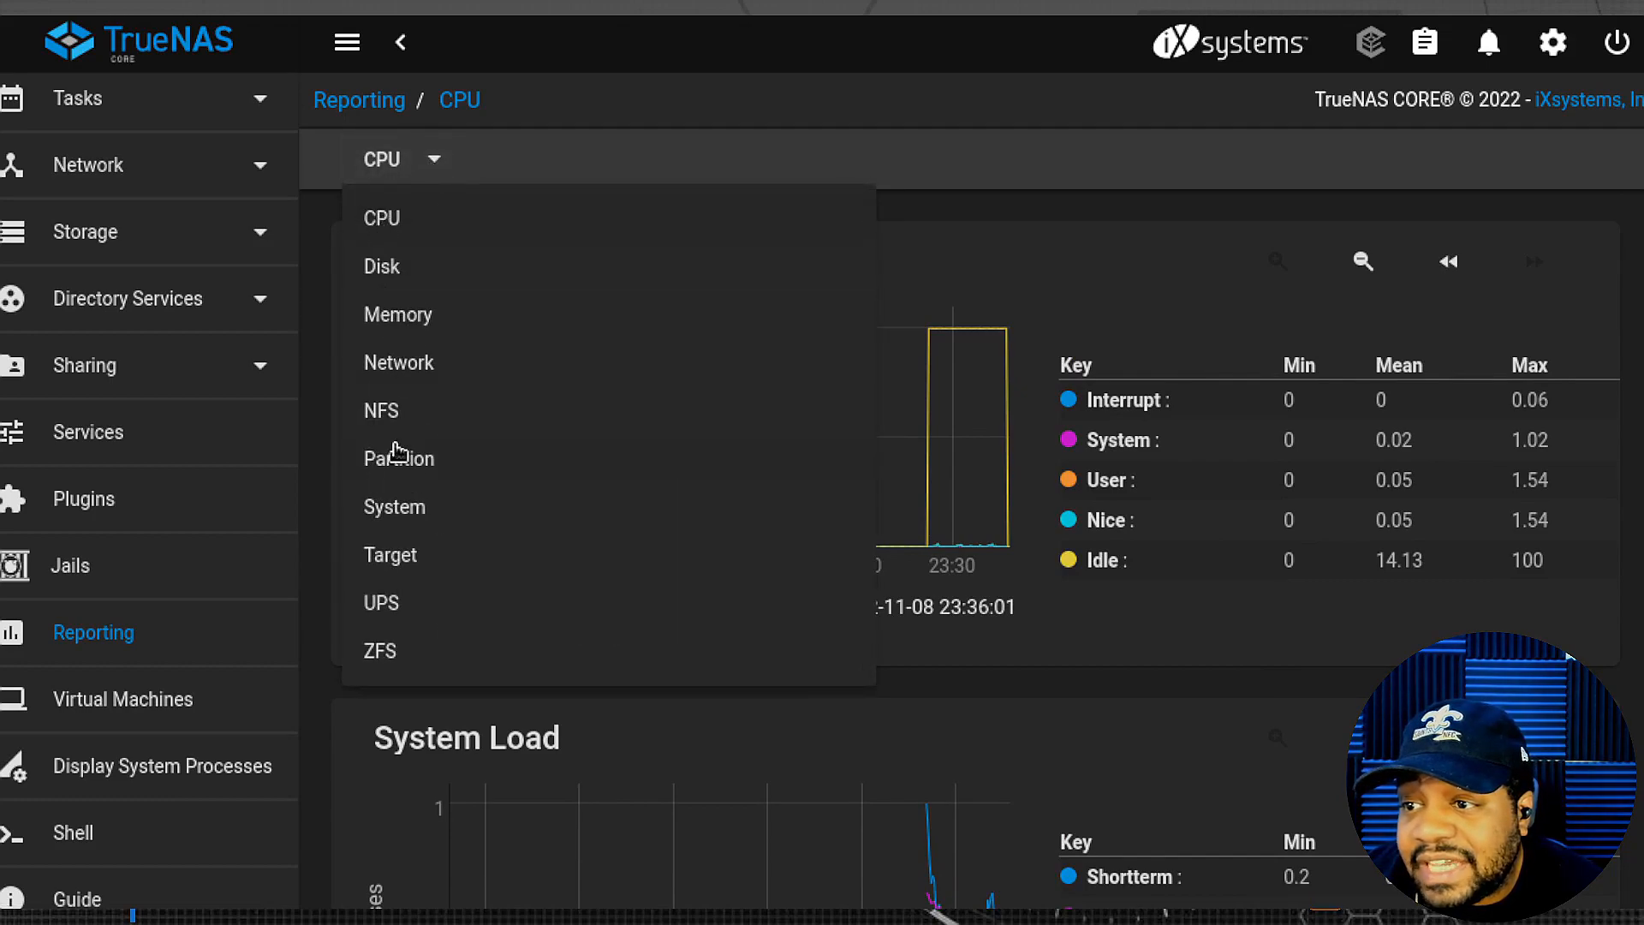
pyautogui.click(404, 272)
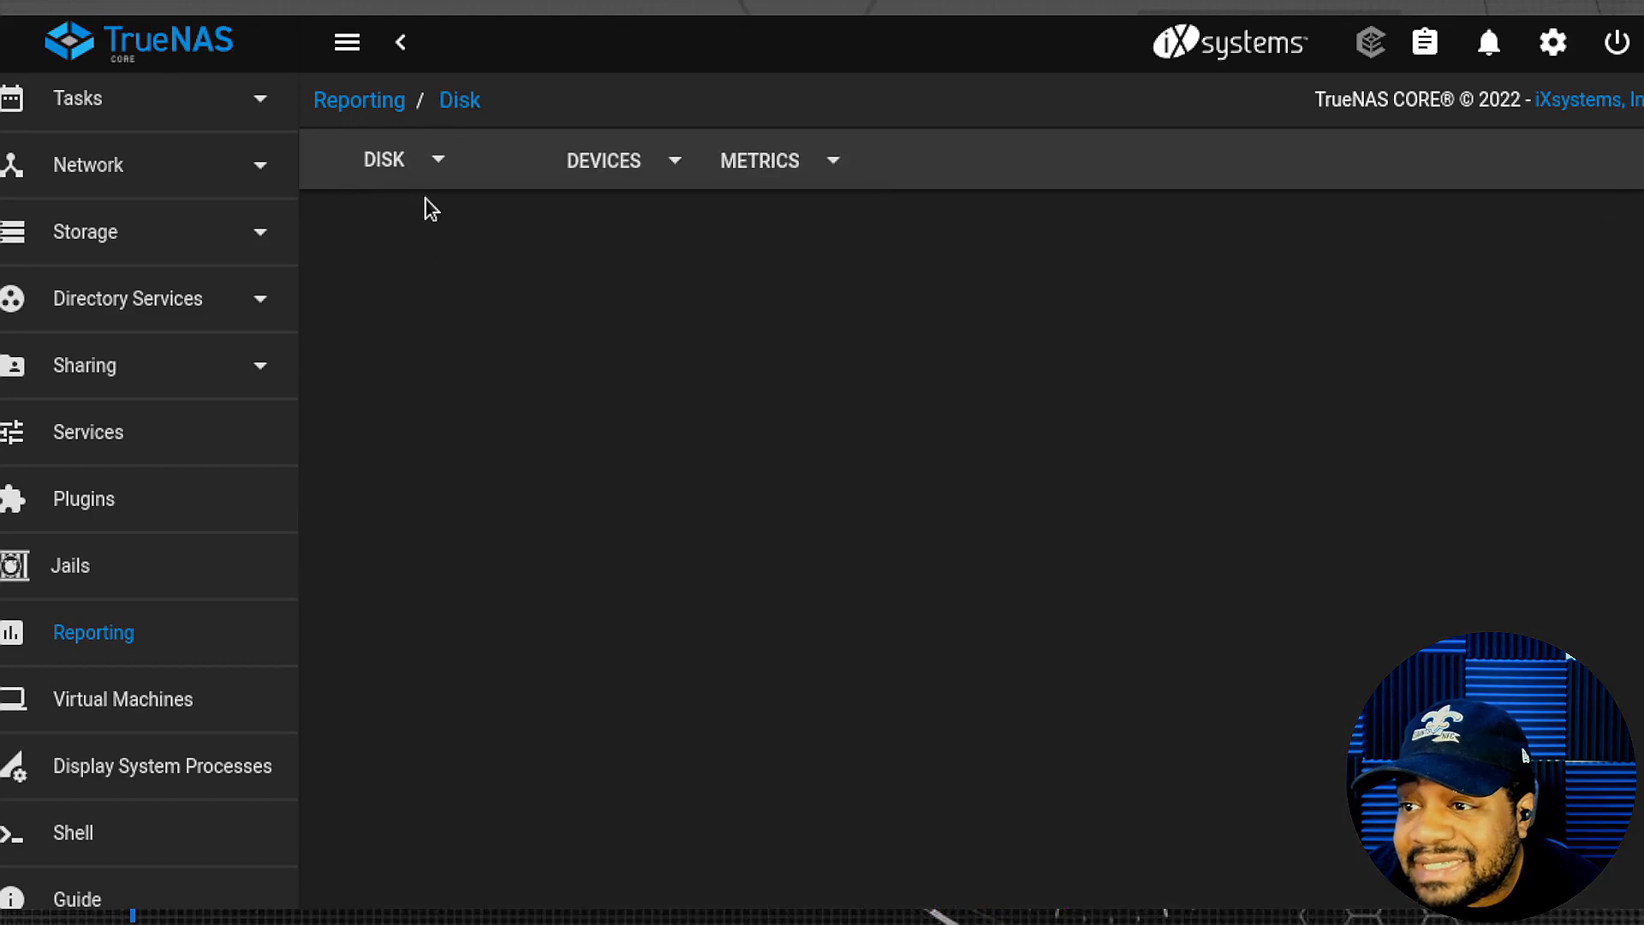
pyautogui.click(437, 157)
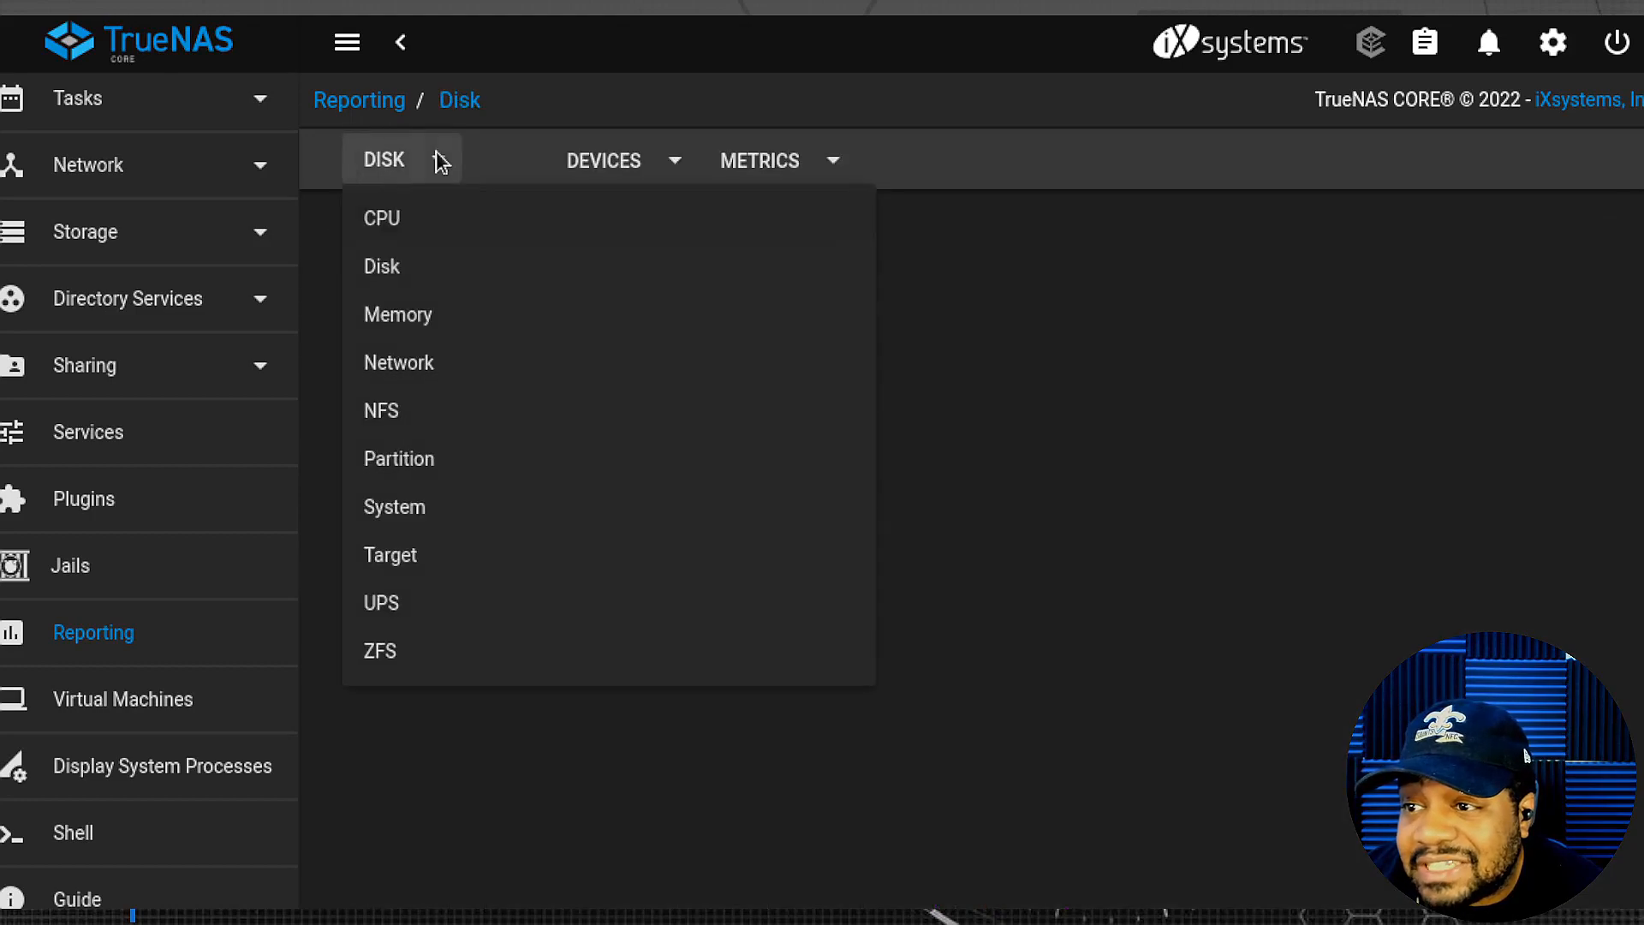
pyautogui.click(412, 316)
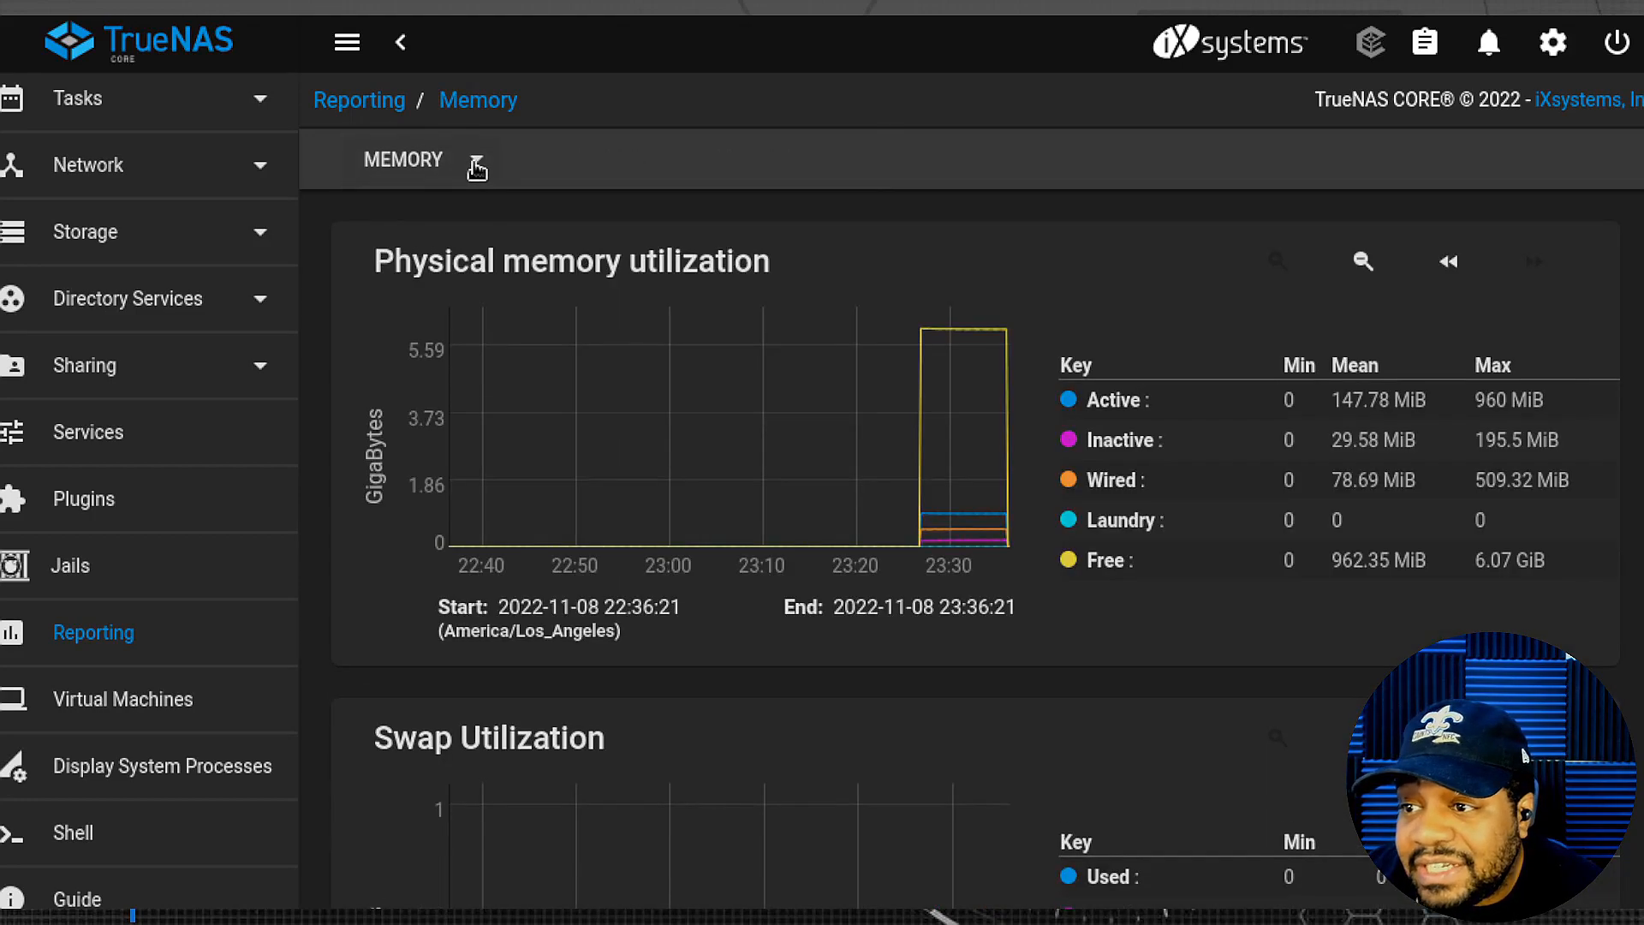
pyautogui.scroll(-3, 704, 541)
pyautogui.scroll(3, 702, 537)
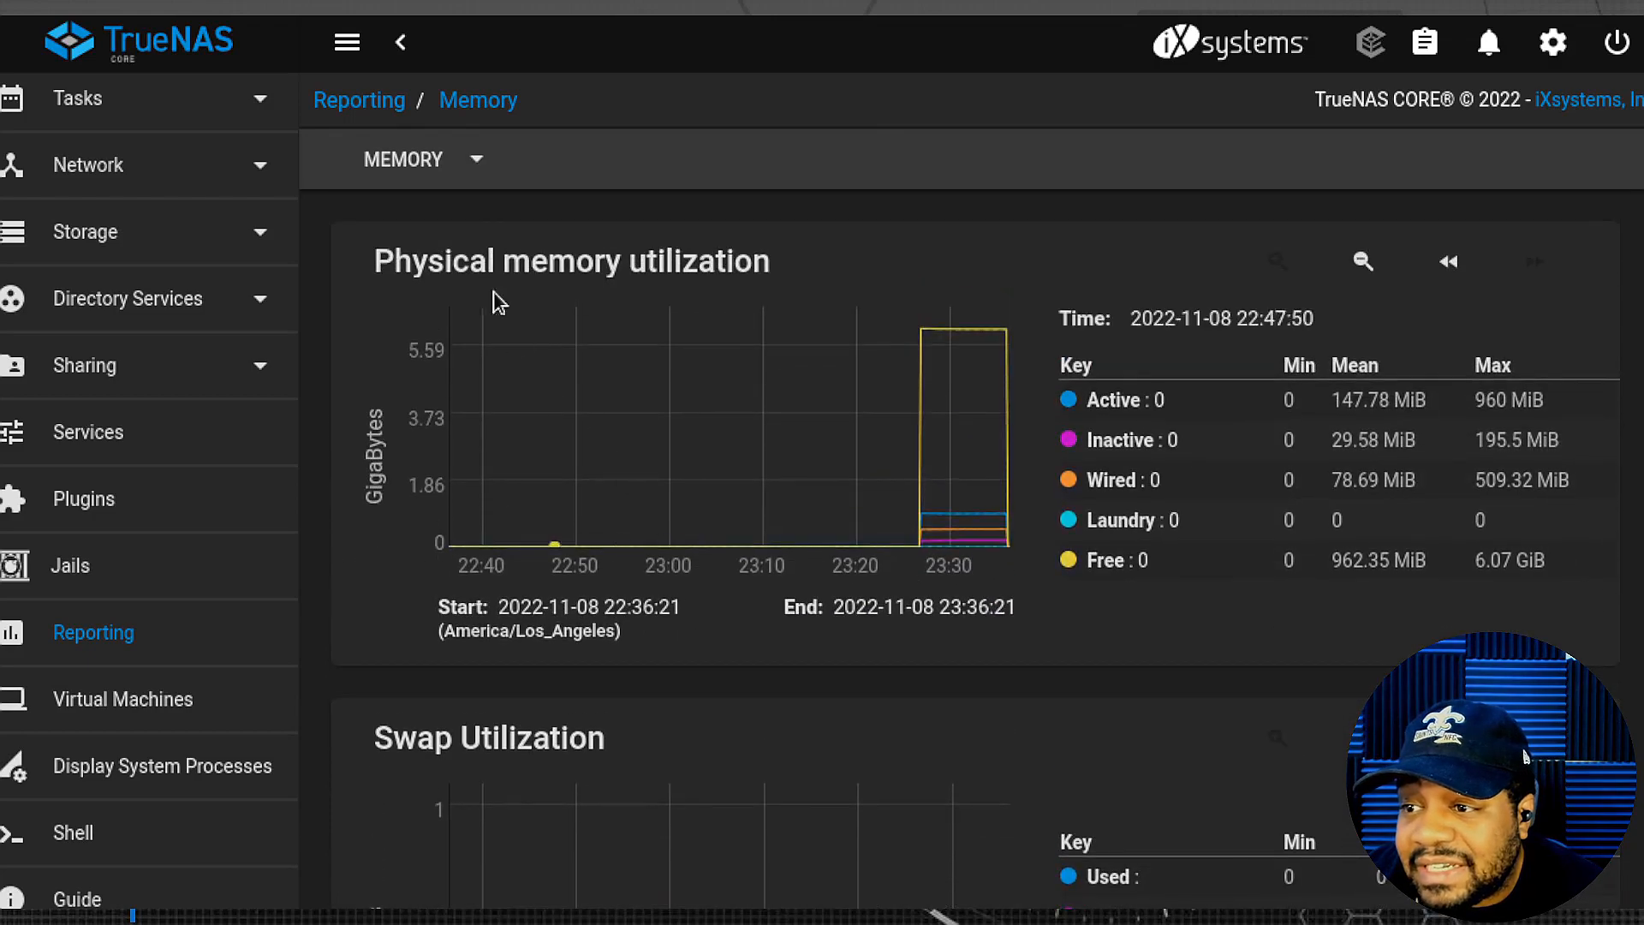
pyautogui.click(474, 167)
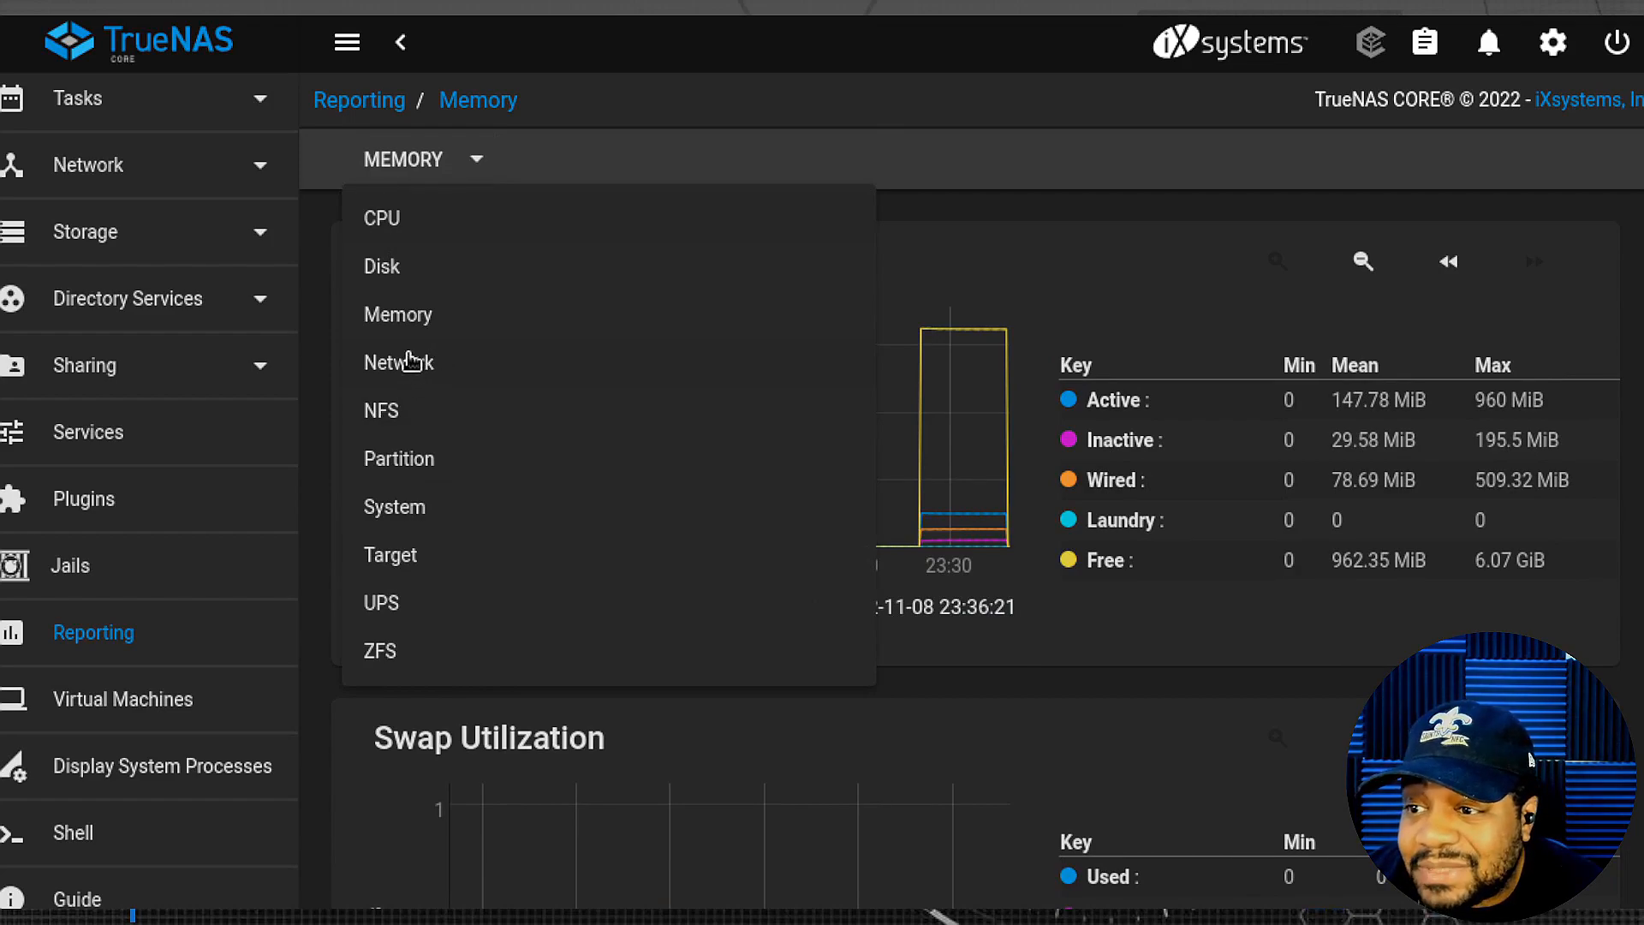
pyautogui.click(387, 221)
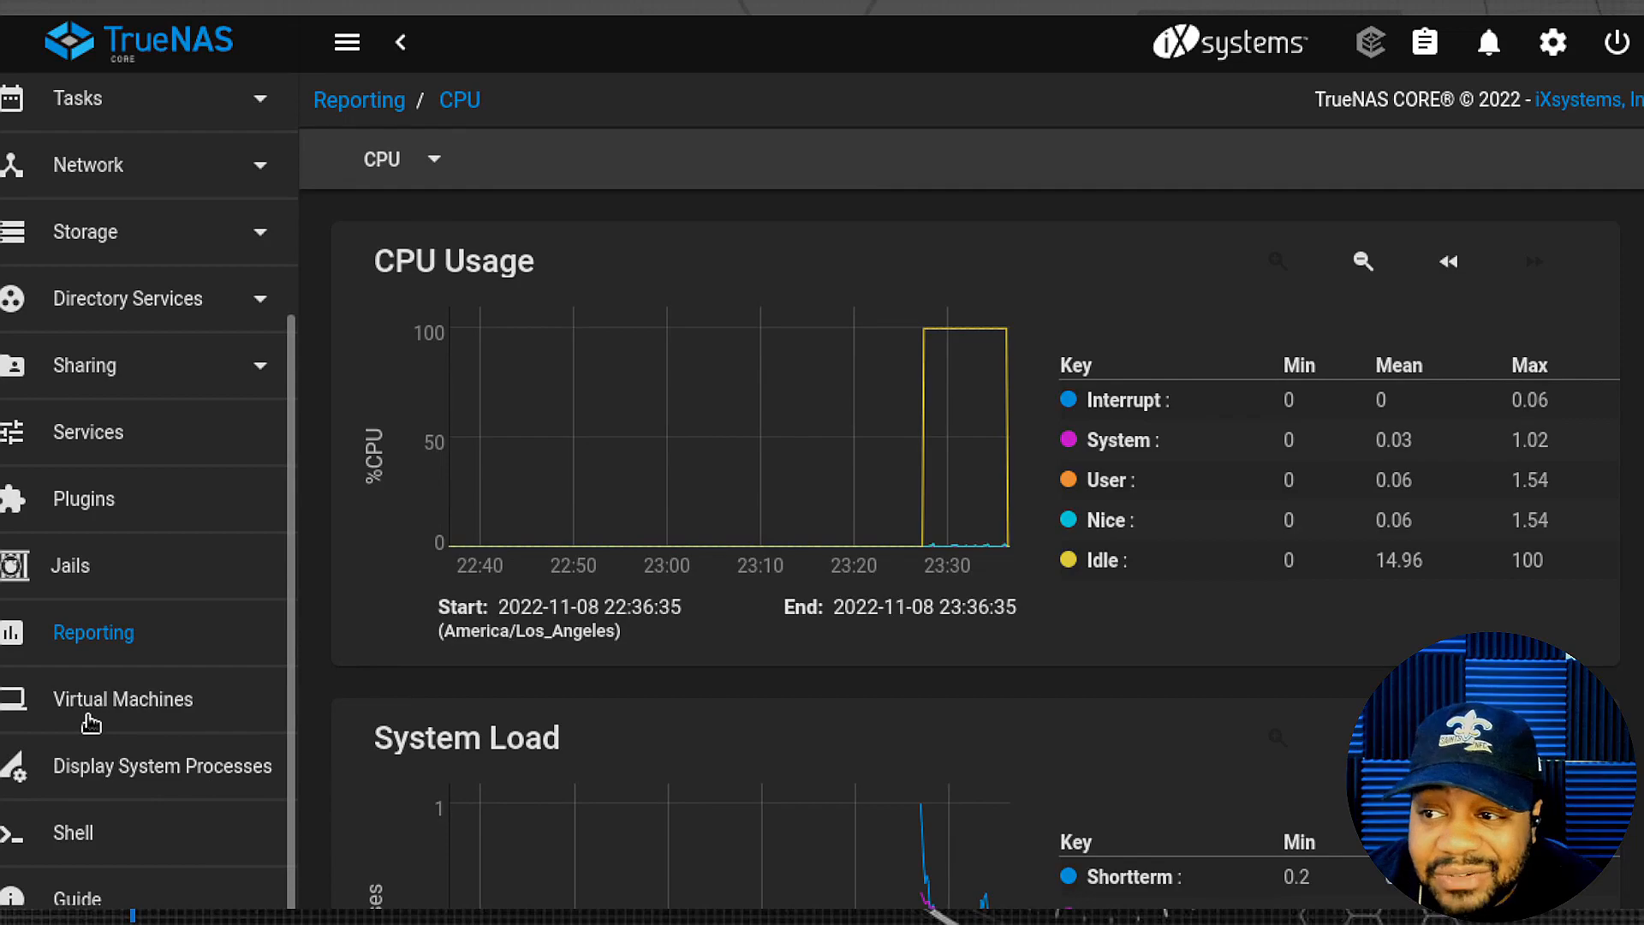
pyautogui.click(410, 173)
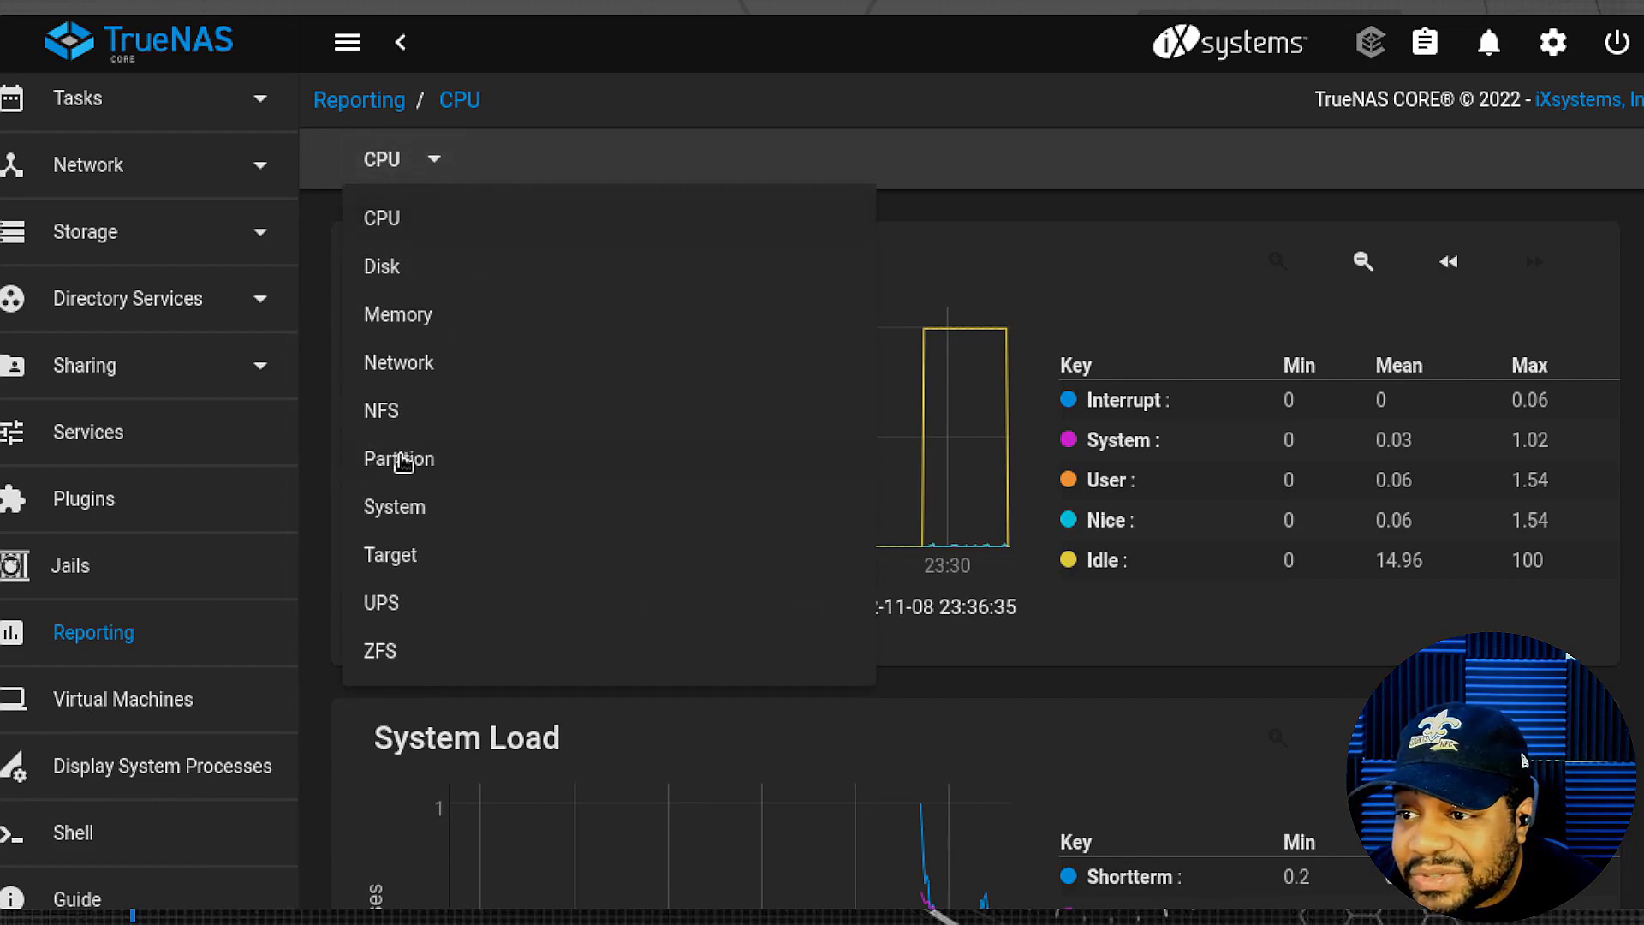
pyautogui.click(431, 161)
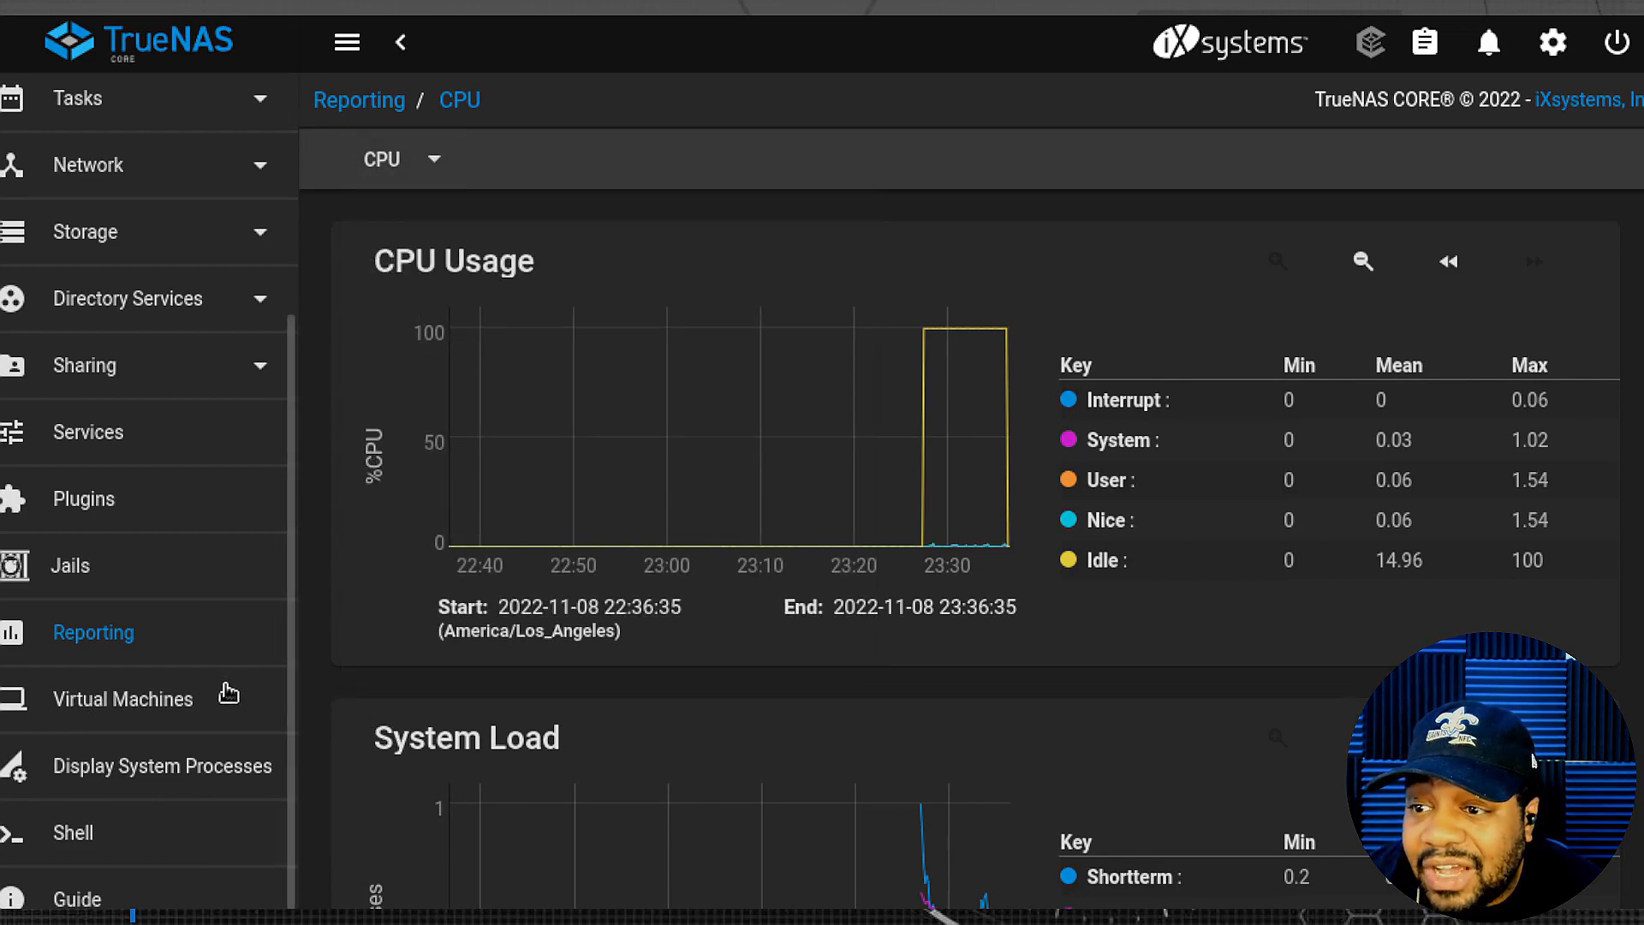
# - Check the empty Virtual Machines page, then view the live system process list
pyautogui.click(125, 711)
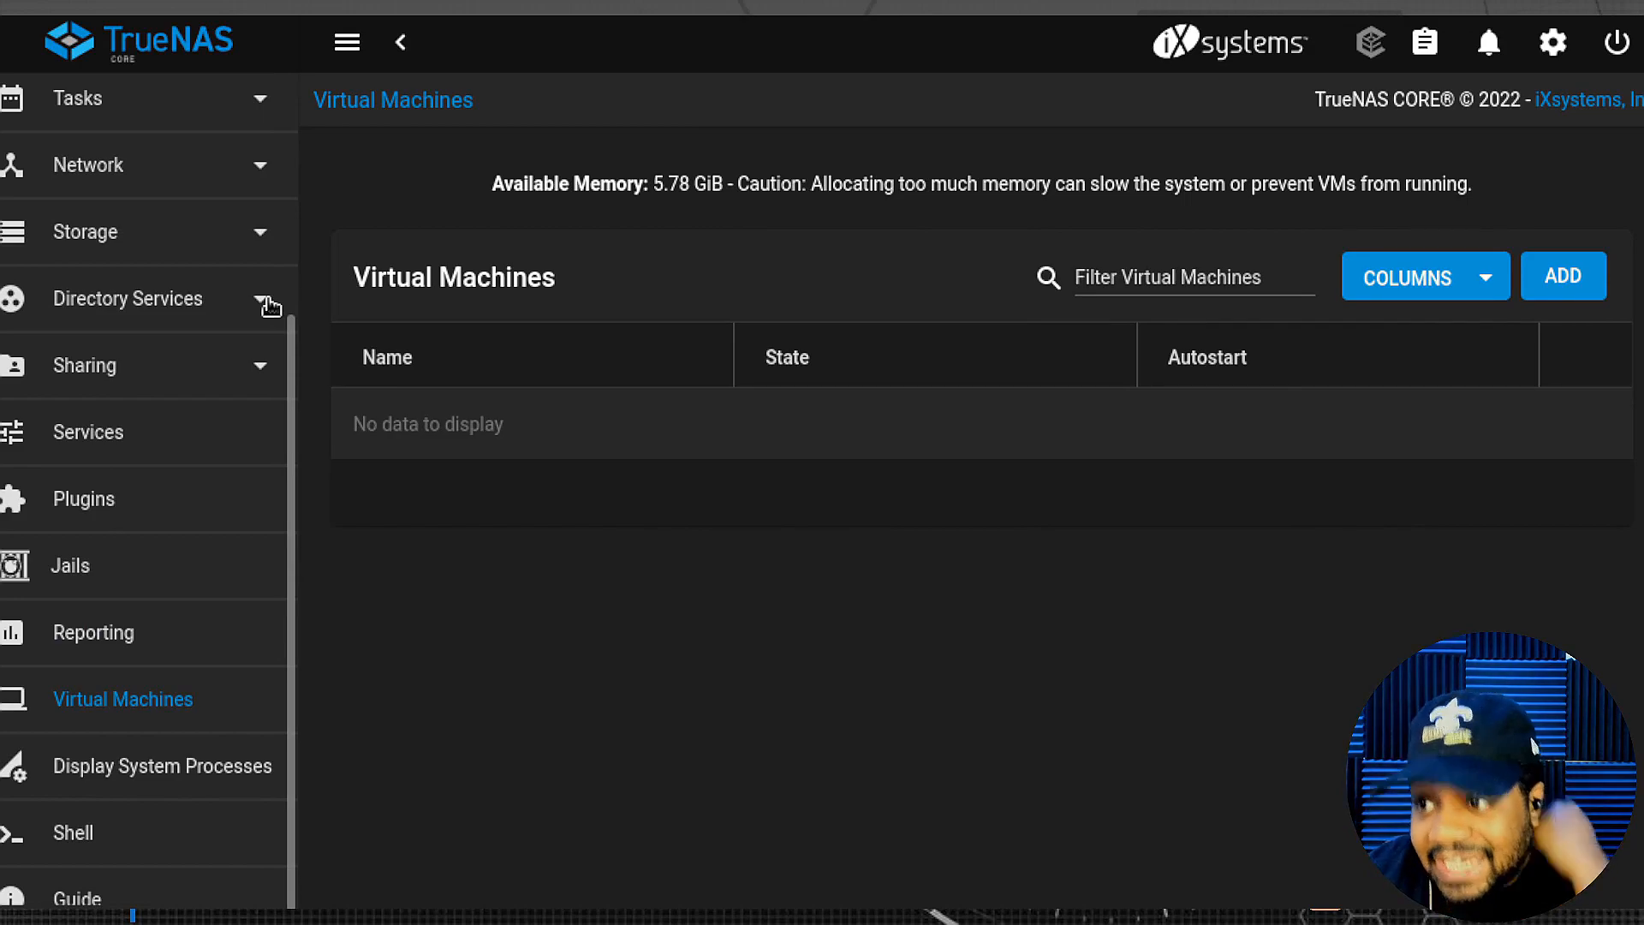
pyautogui.click(152, 776)
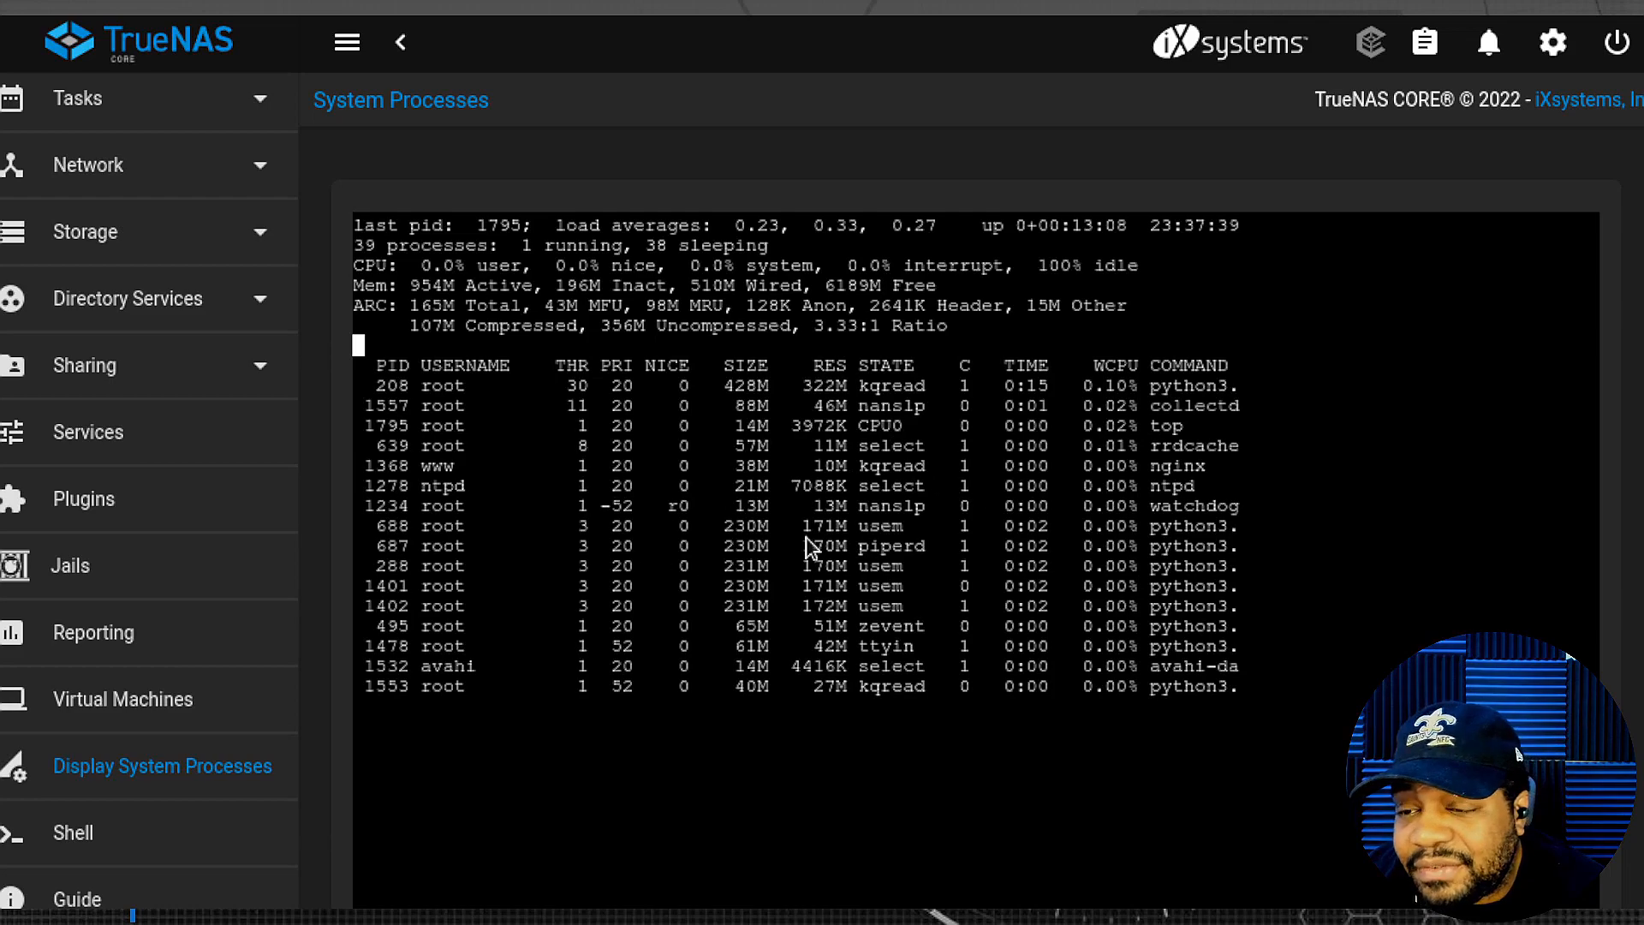
# - Open the root Shell, then go back to the Dashboard
pyautogui.click(81, 839)
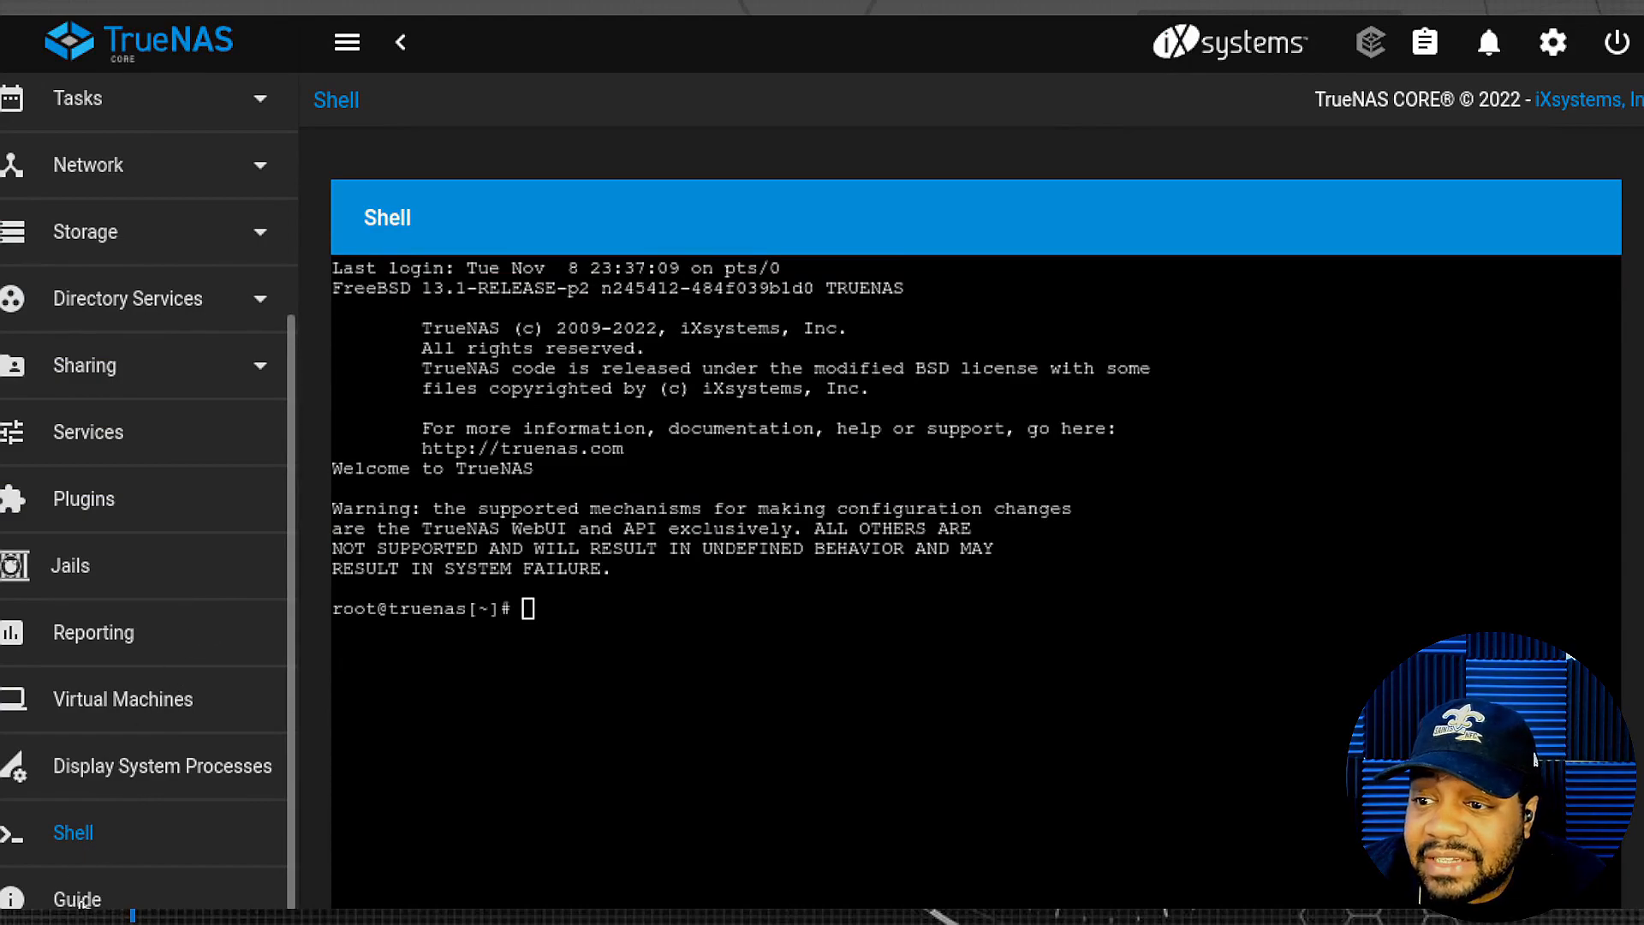
pyautogui.scroll(4, 70, 676)
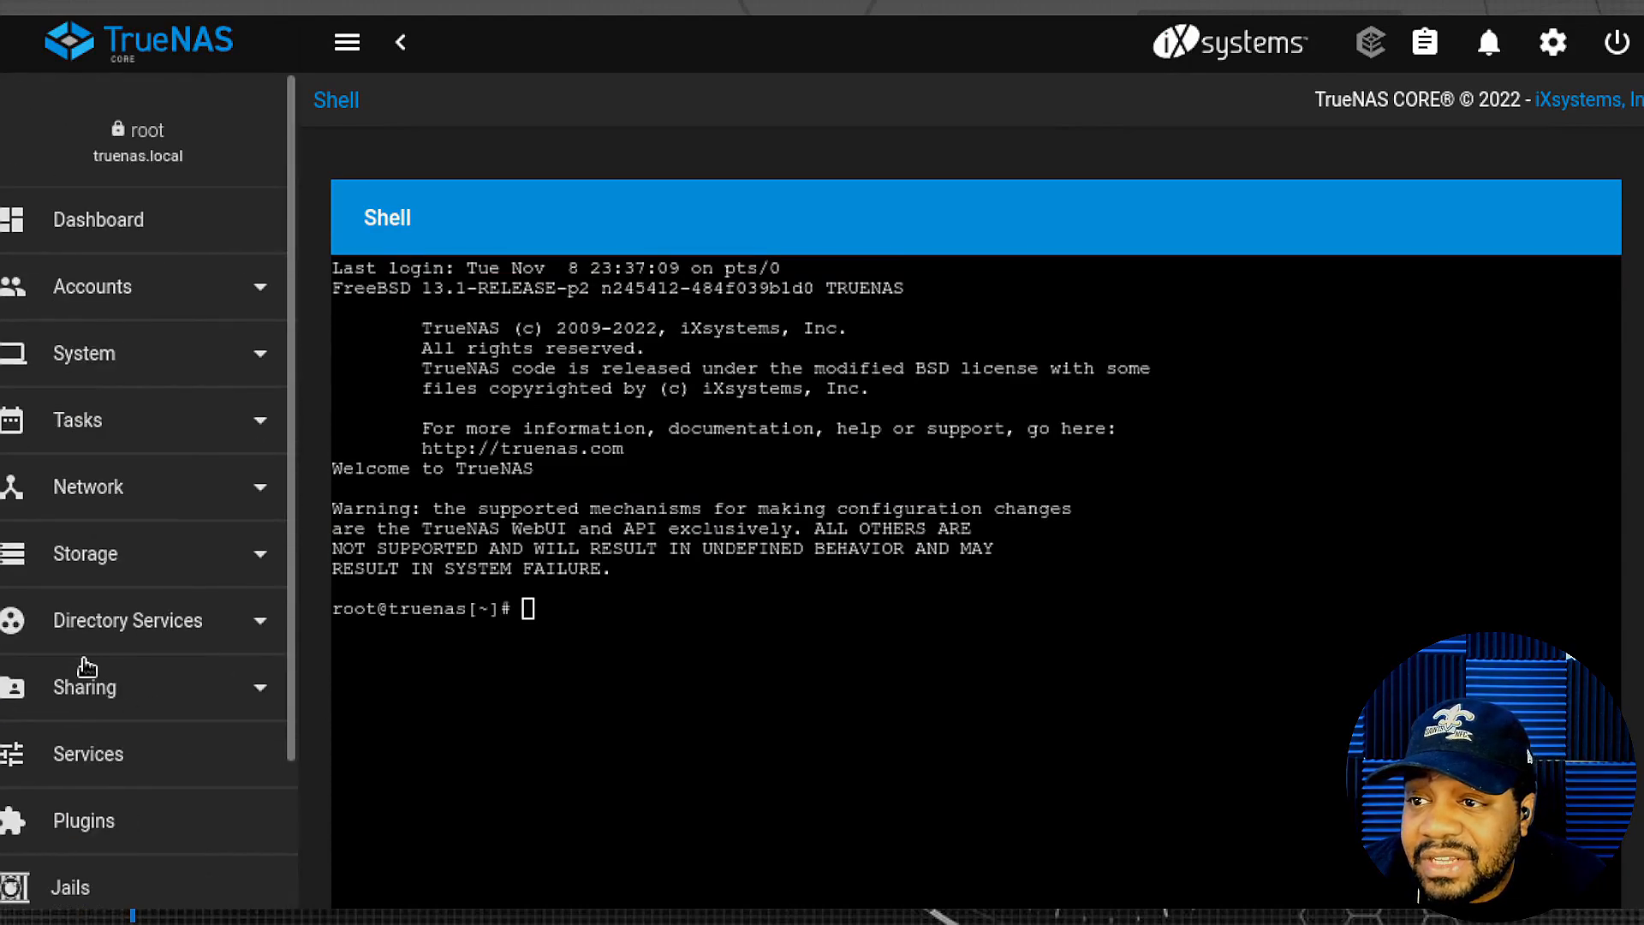
pyautogui.click(101, 225)
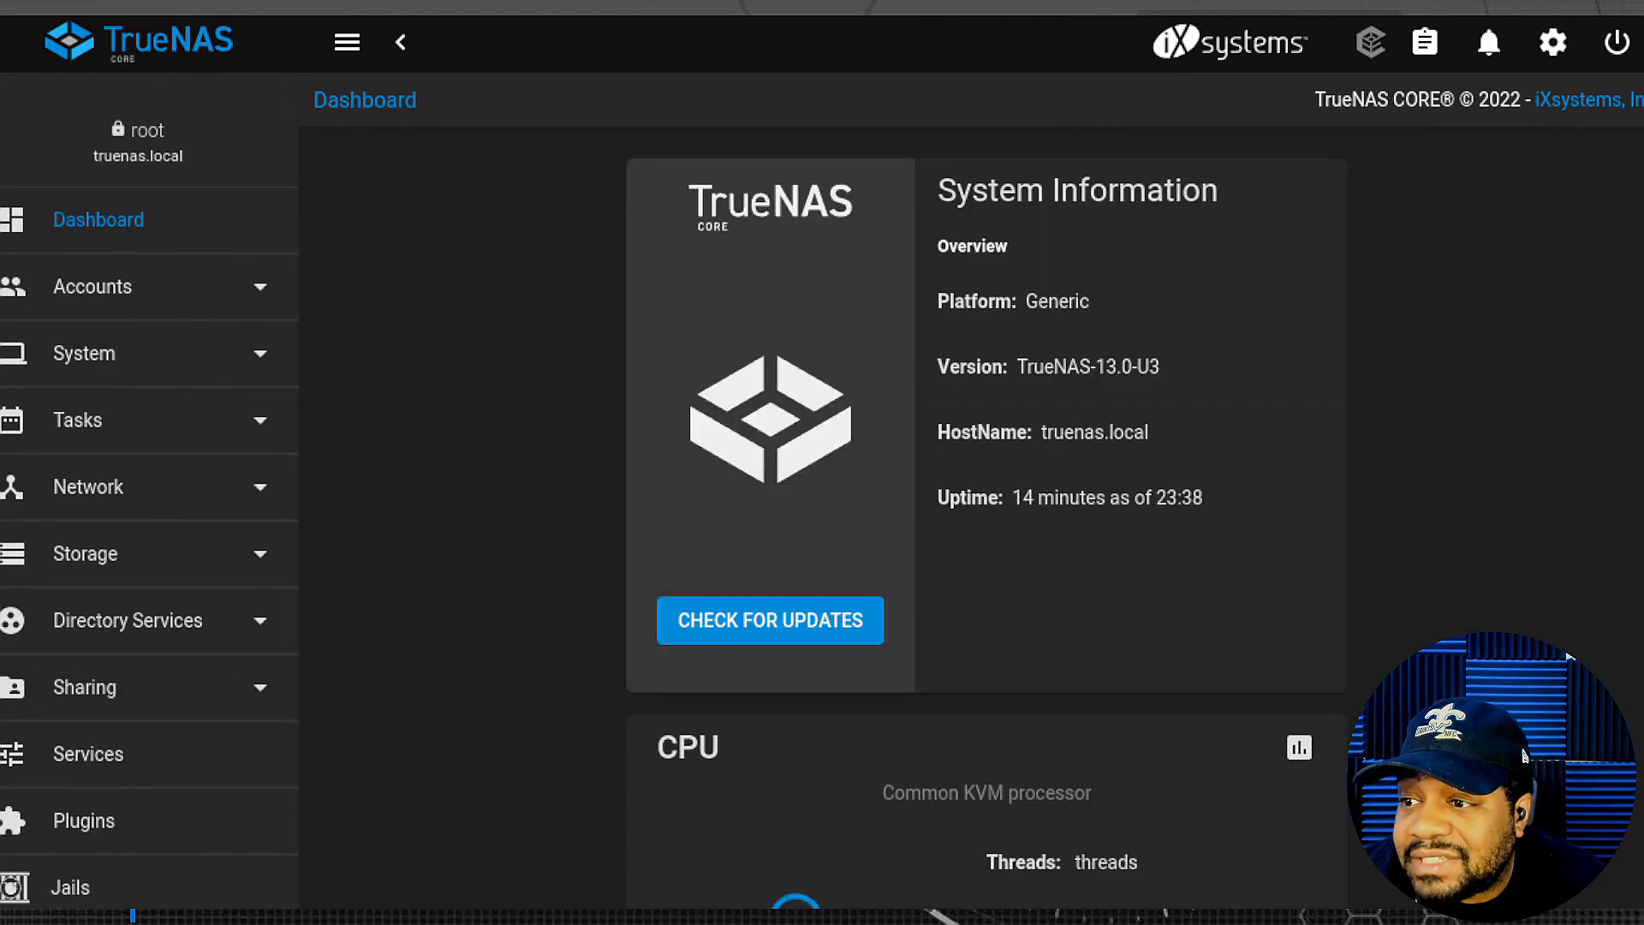